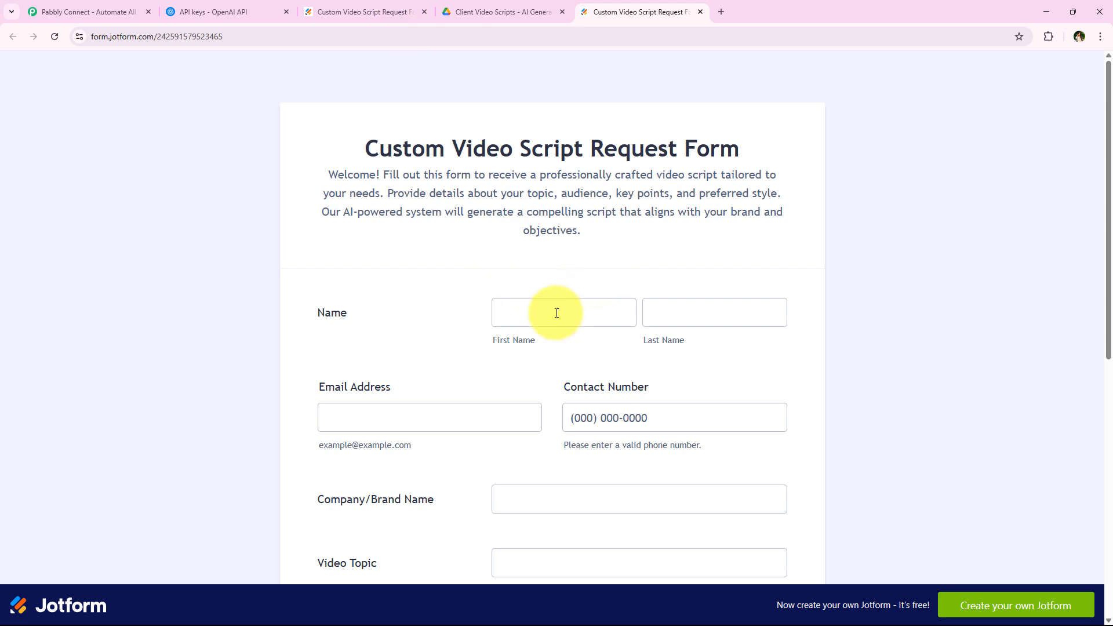
# Autofill the contact's name, e-mail and phone number from saved details.
pyautogui.click(556, 311)
pyautogui.click(589, 376)
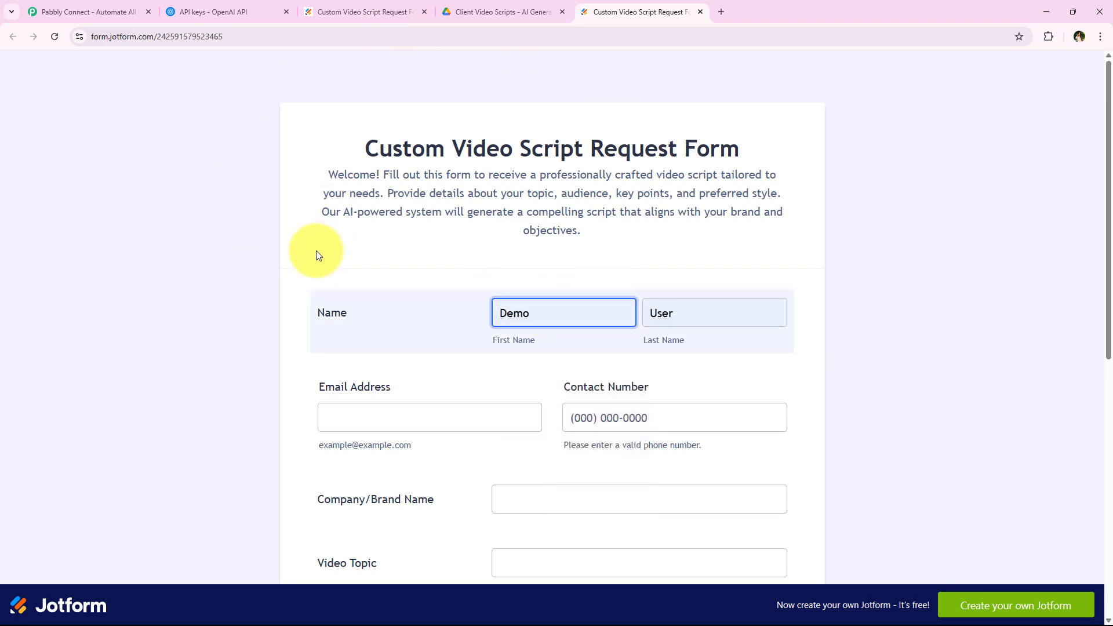
pyautogui.moveTo(362, 152); pyautogui.dragTo(779, 149)
pyautogui.click(653, 226)
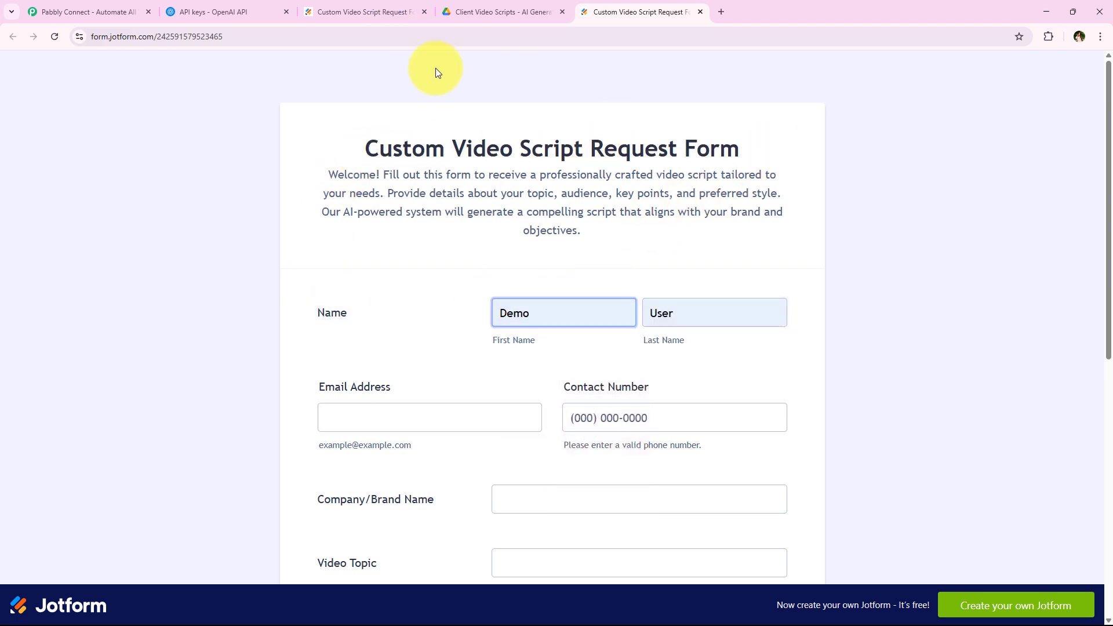
pyautogui.scroll(-2, 228, 383)
pyautogui.click(369, 278)
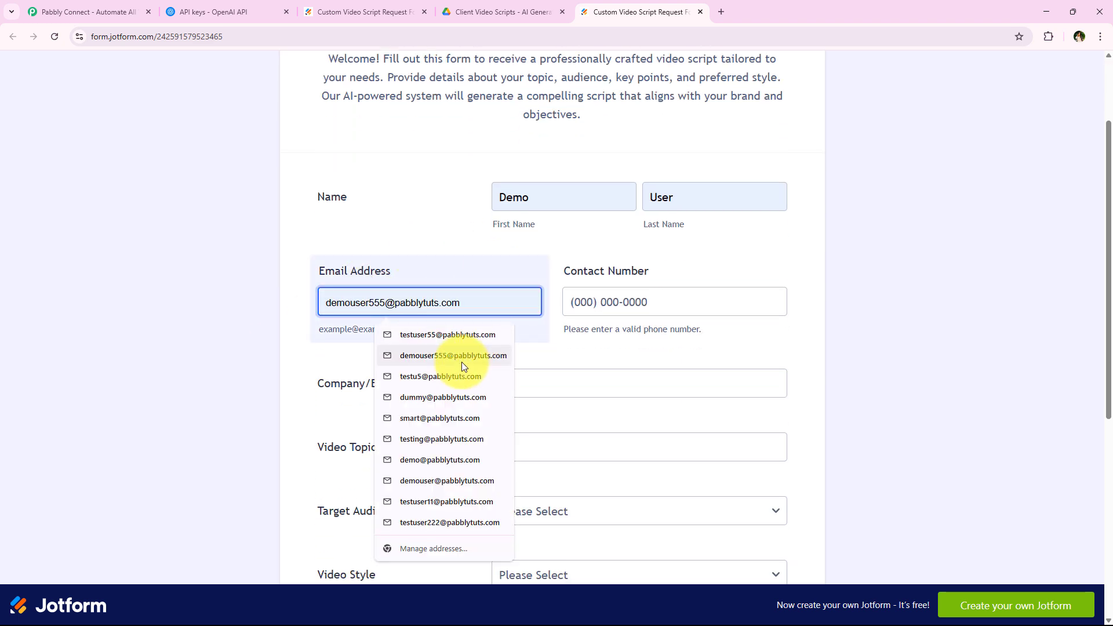
pyautogui.click(461, 362)
pyautogui.click(690, 305)
pyautogui.click(674, 371)
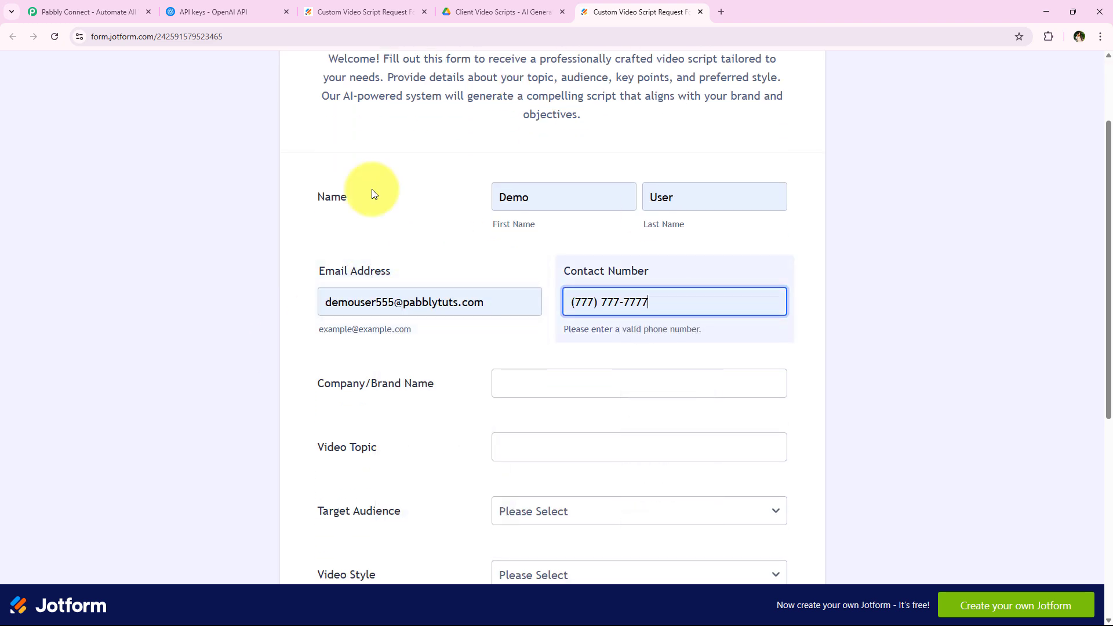
# Paste the company name LearnSmart Academy and the AI-powered courses video topic.
pyautogui.scroll(-2, 353, 350)
pyautogui.click(538, 263)
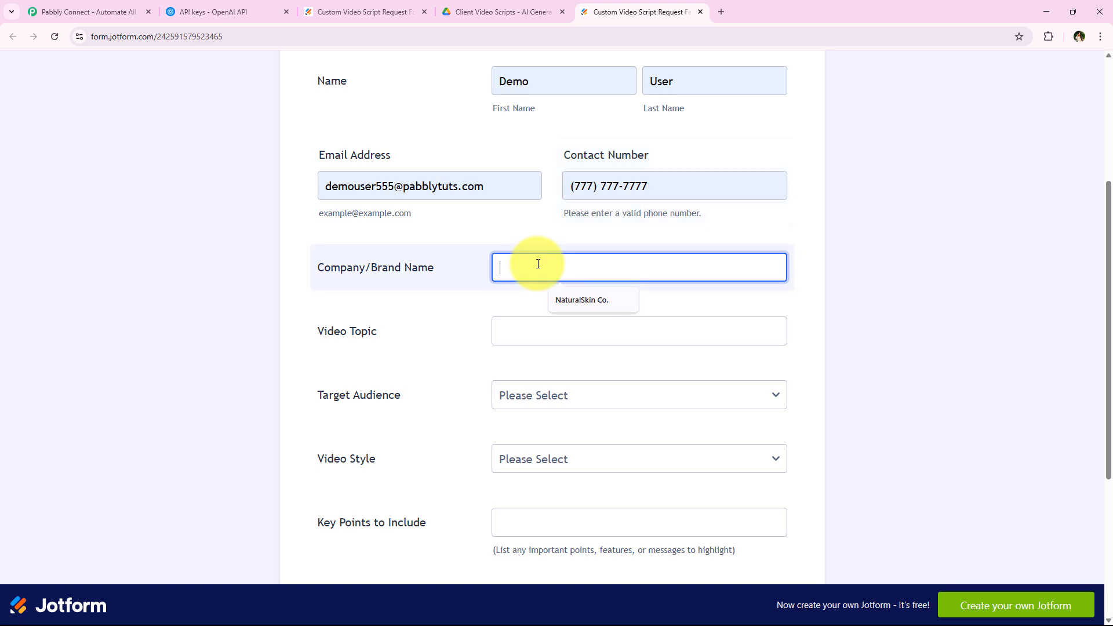
pyautogui.write('LearnSmart Academy')
pyautogui.scroll(-1, 436, 356)
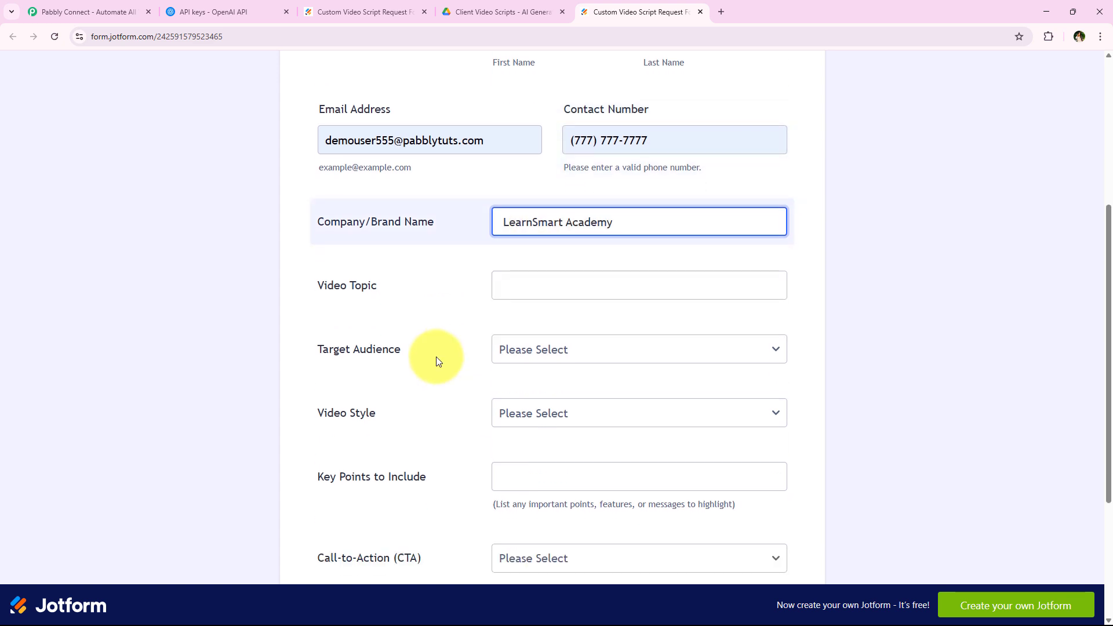
pyautogui.click(541, 272)
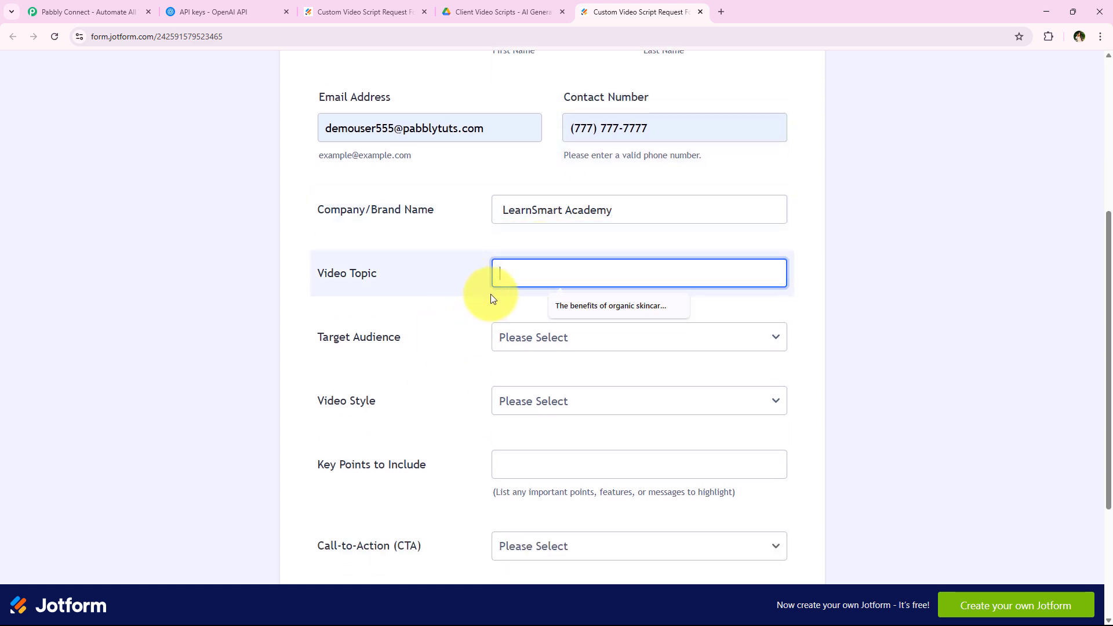
pyautogui.hotkey('ctrl', 'v')
# Set target audience to Students & Educators and video style to Promotional & Sales-Oriented.
pyautogui.click(544, 337)
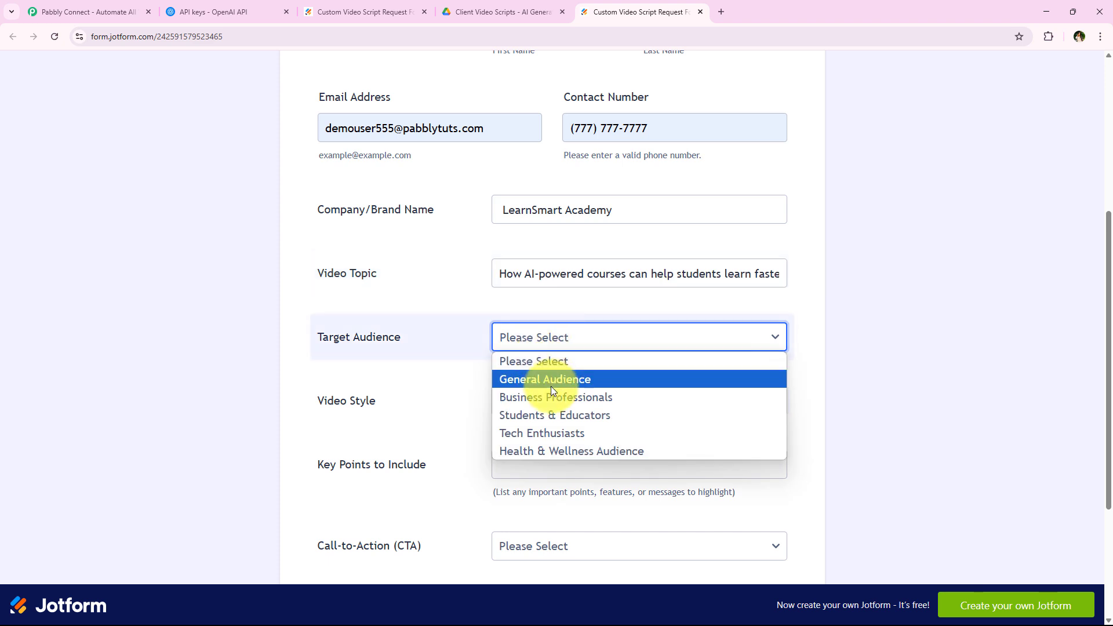
pyautogui.click(555, 416)
pyautogui.scroll(-1, 365, 325)
pyautogui.click(545, 351)
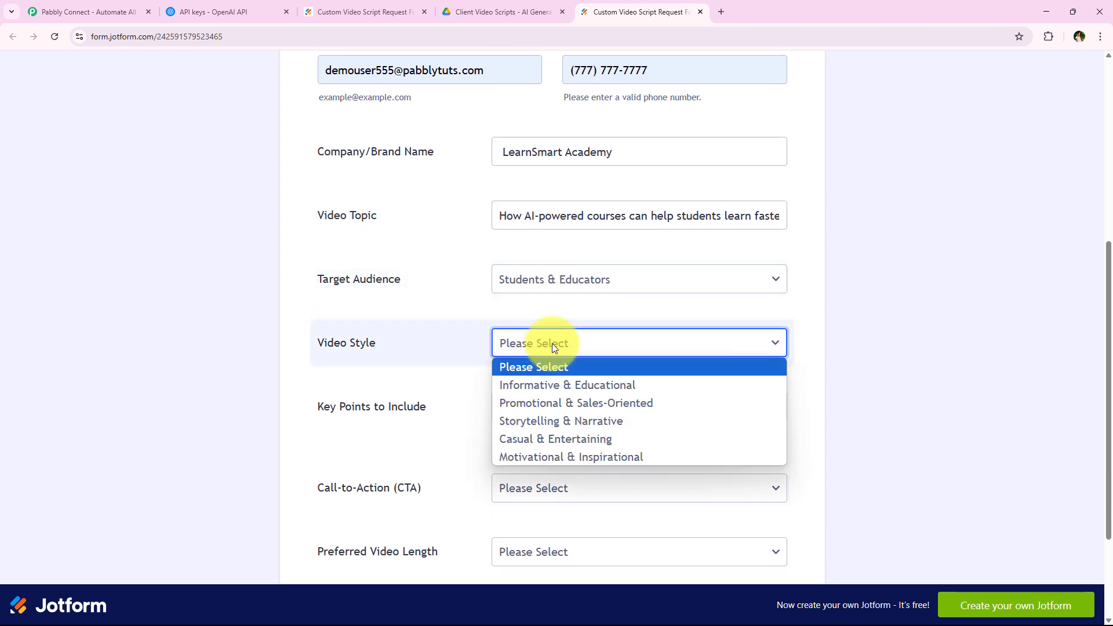
pyautogui.click(634, 405)
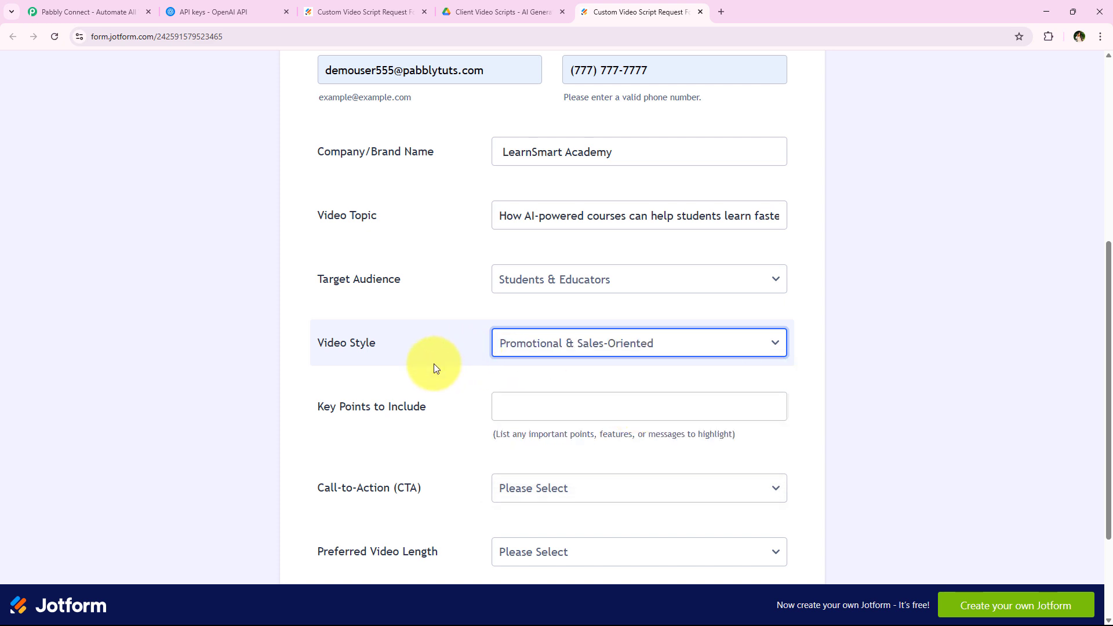
pyautogui.scroll(-1, 370, 346)
# Paste the key points list and separate its items with commas.
pyautogui.click(542, 350)
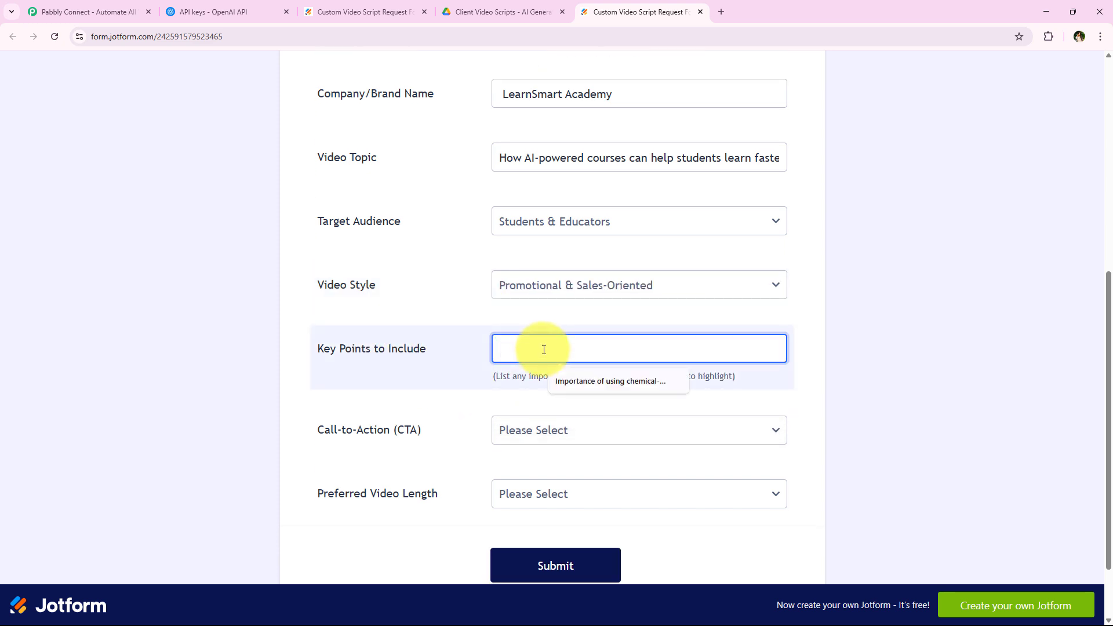
pyautogui.hotkey('ctrl', 'v')
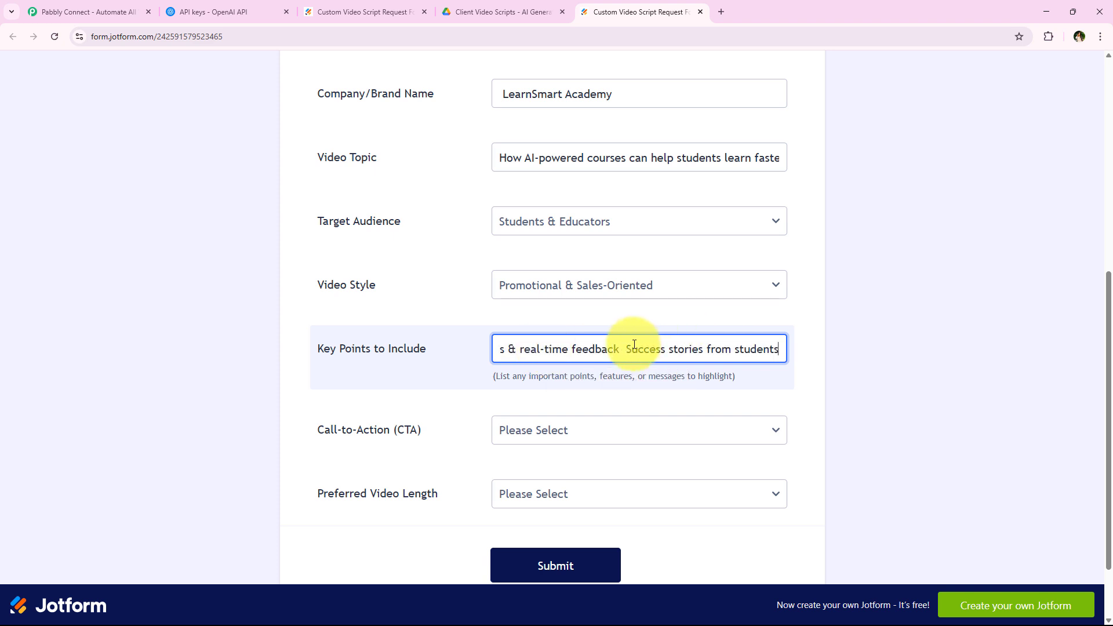
pyautogui.write(',')
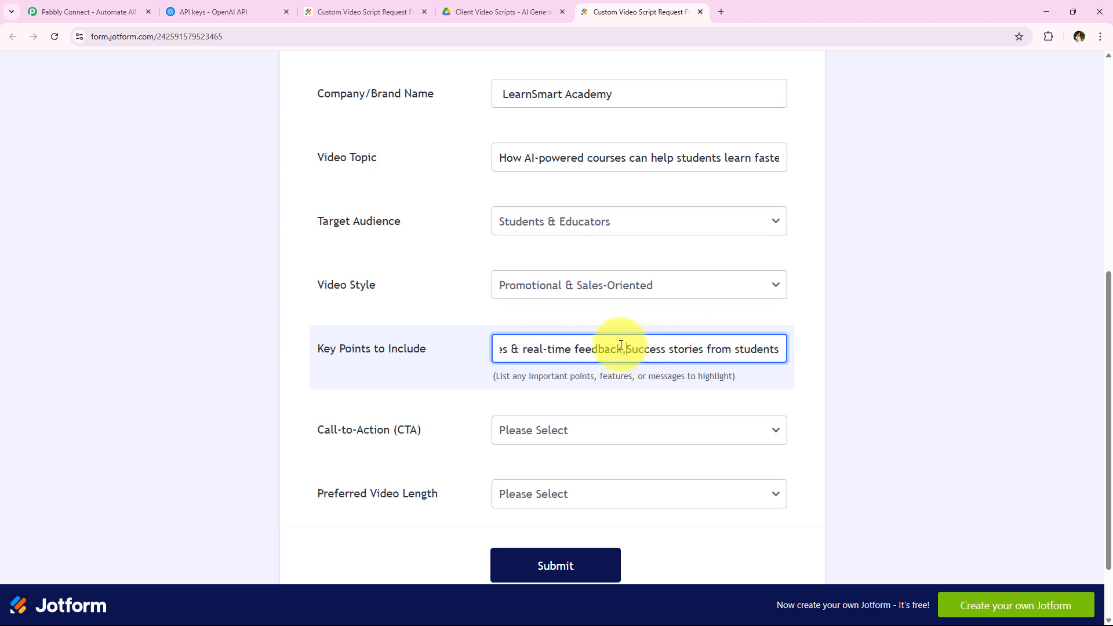
pyautogui.click(472, 371)
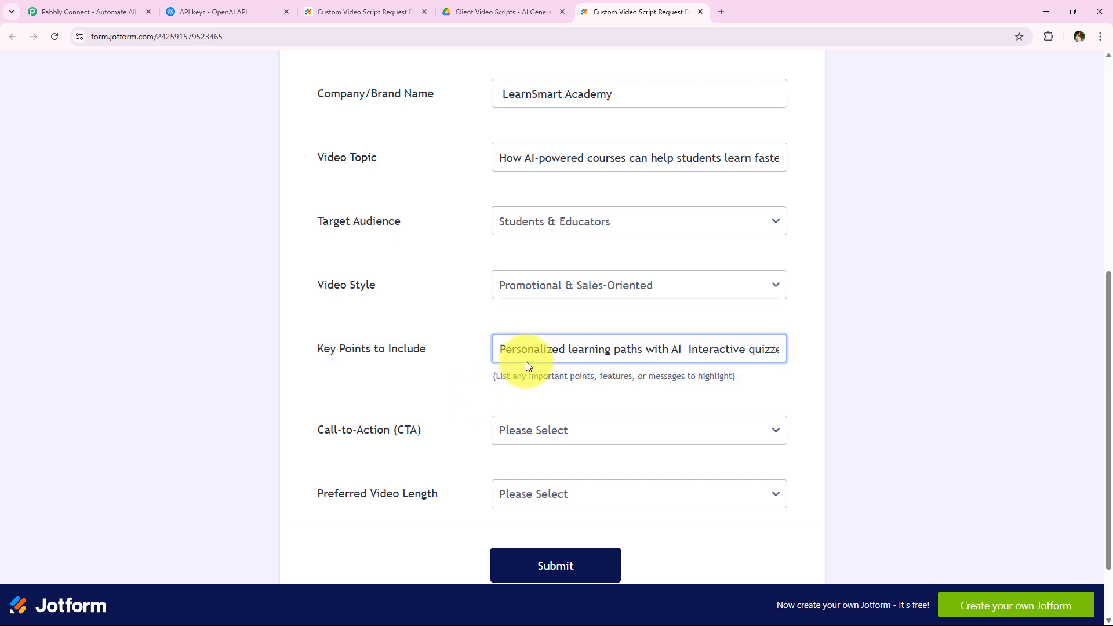
pyautogui.doubleClick(682, 354)
pyautogui.write(',')
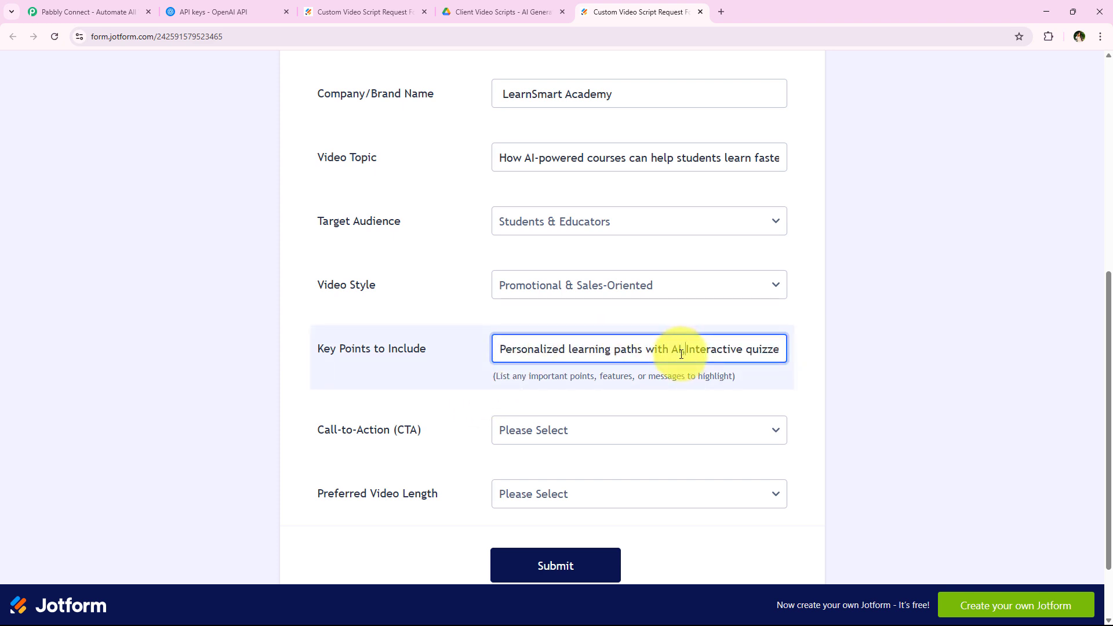
pyautogui.click(225, 371)
pyautogui.scroll(-1, 525, 397)
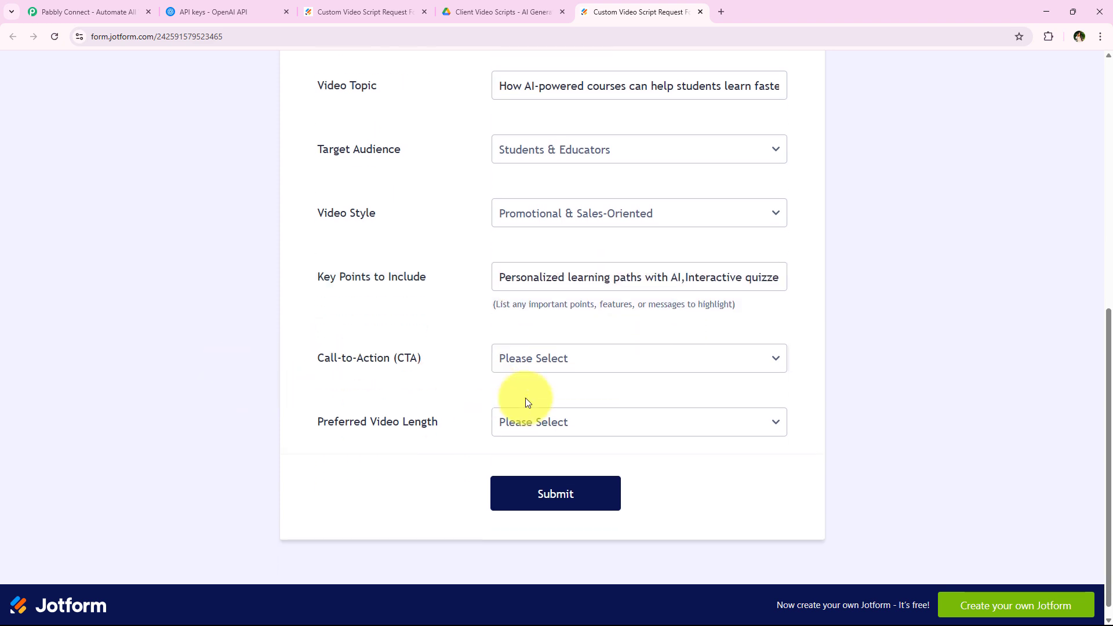
# Choose Sign Up / Subscribe as call-to-action and 1 Minute length, then submit the form.
pyautogui.click(566, 354)
pyautogui.click(567, 408)
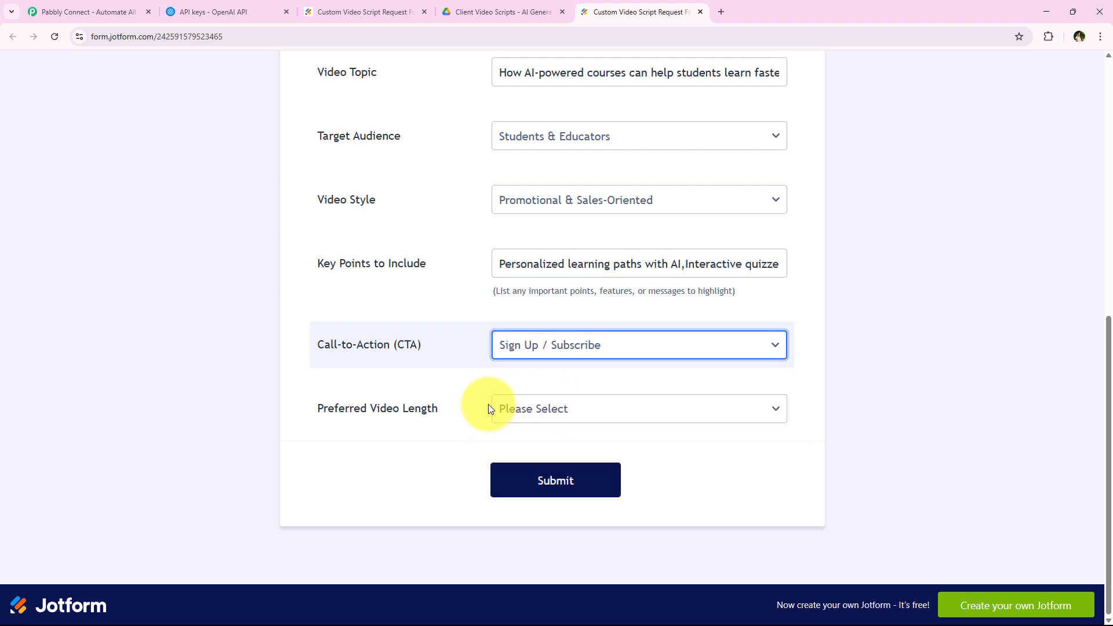
pyautogui.click(553, 408)
pyautogui.click(573, 467)
pyautogui.click(316, 433)
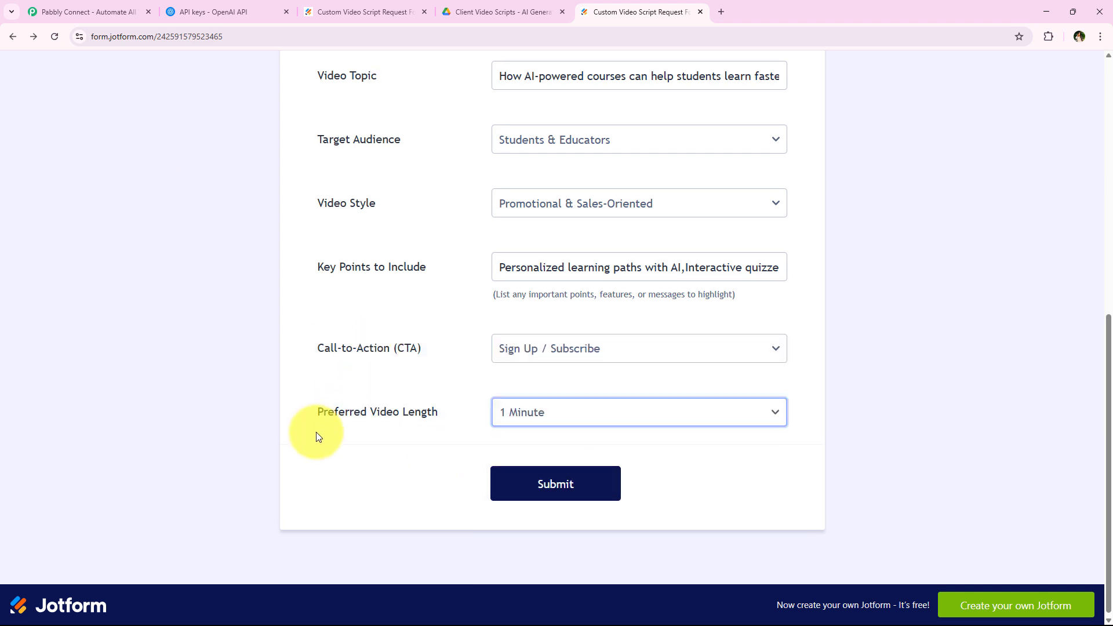
pyautogui.scroll(8, 315, 433)
pyautogui.scroll(-7, 316, 432)
pyautogui.scroll(-1, 321, 439)
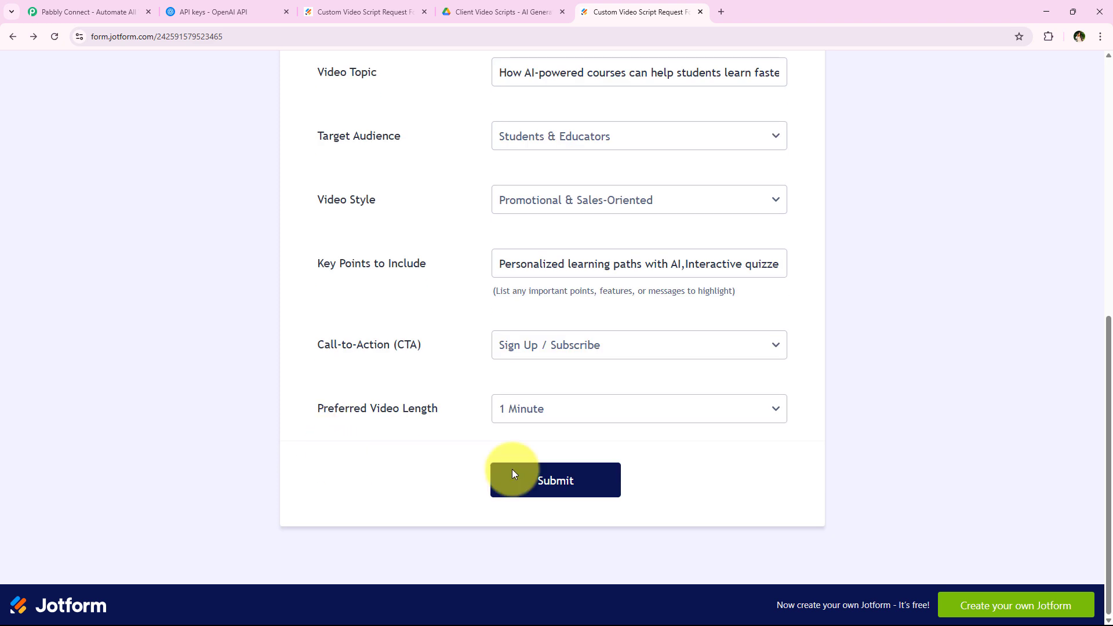
pyautogui.click(561, 485)
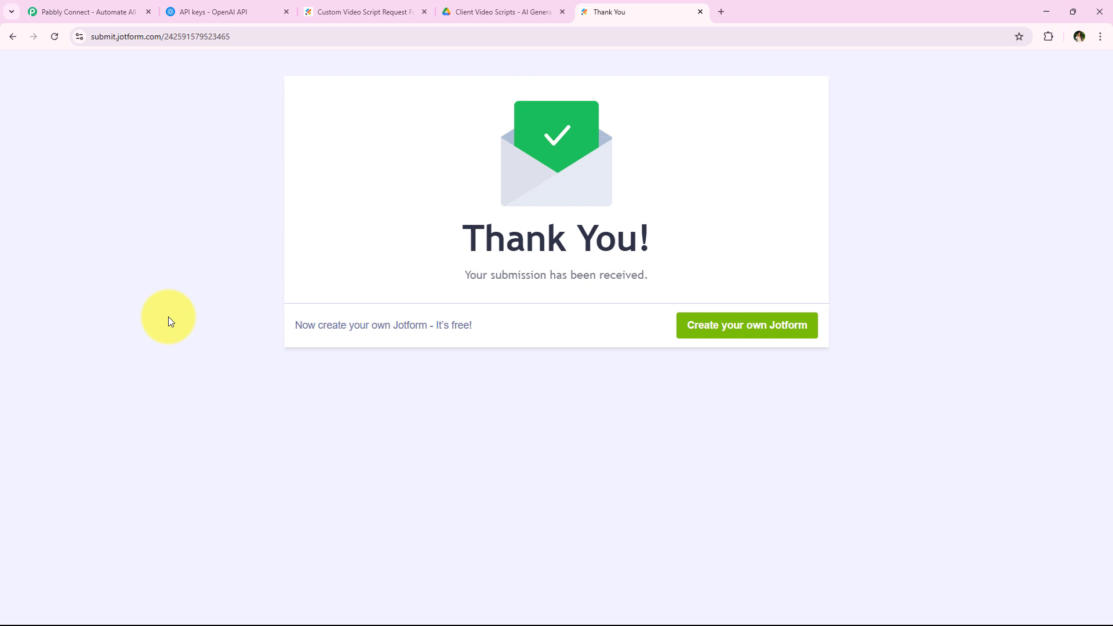
# Switch to the Google Drive tab showing the Client Video Scripts folder.
pyautogui.click(472, 11)
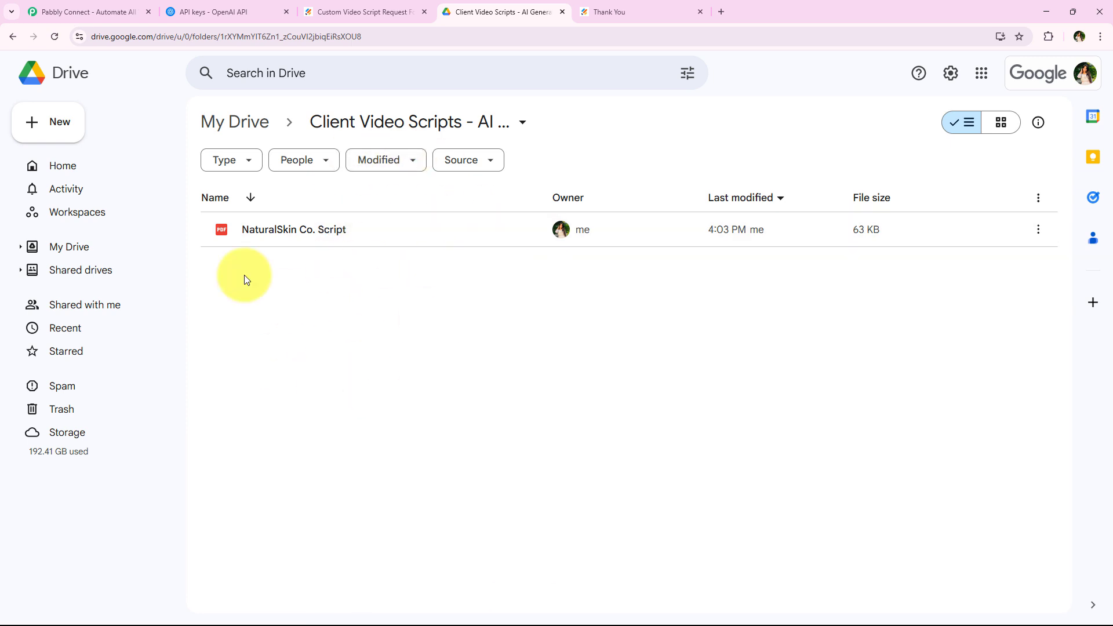
# Refresh the folder and preview the new LearnSmart Academy Script PDF.
pyautogui.click(54, 37)
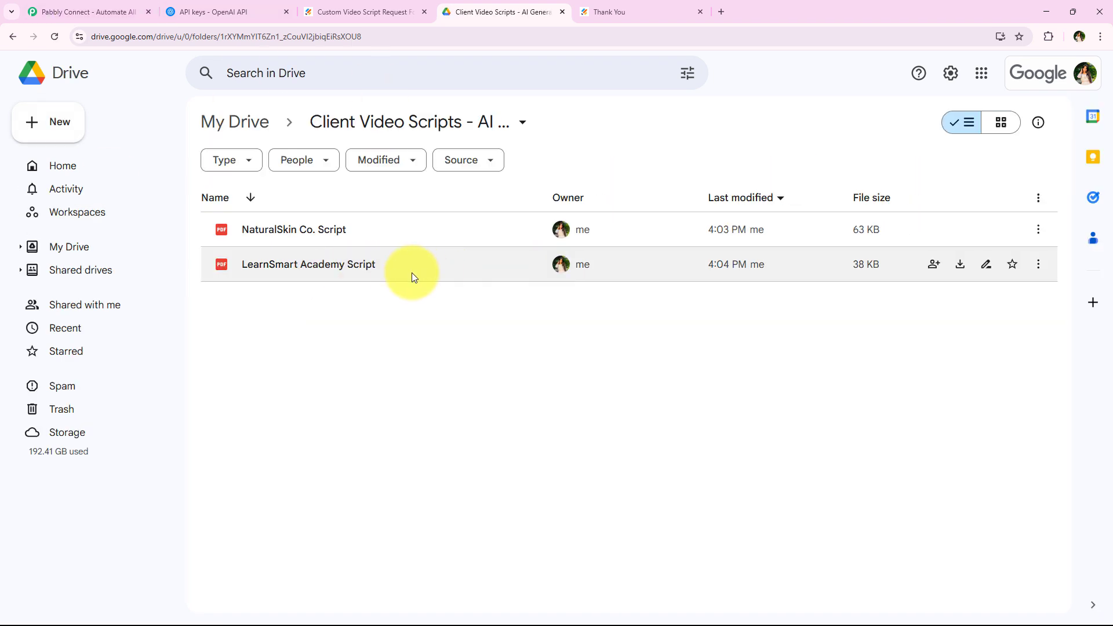
pyautogui.doubleClick(412, 273)
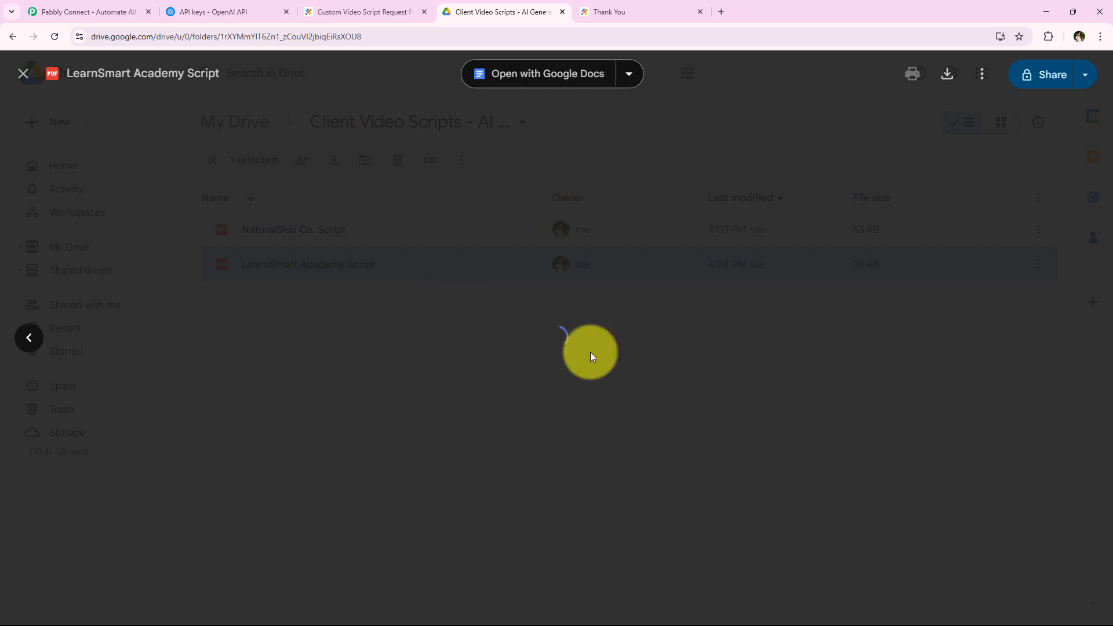
pyautogui.scroll(-1, 473, 298)
pyautogui.scroll(-5, 470, 316)
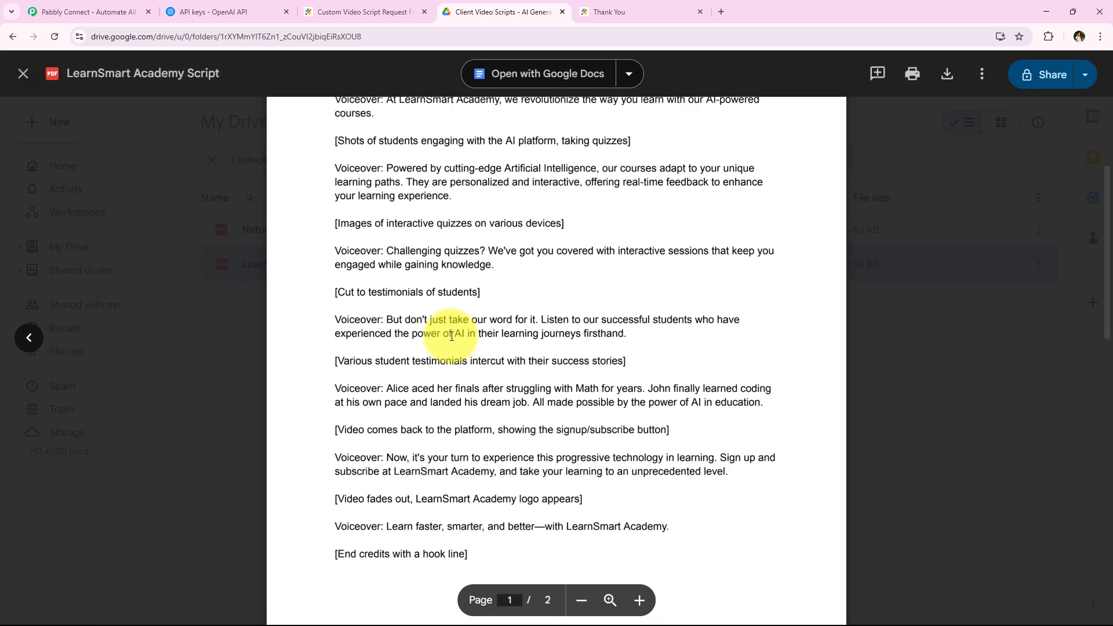
pyautogui.scroll(6, 449, 345)
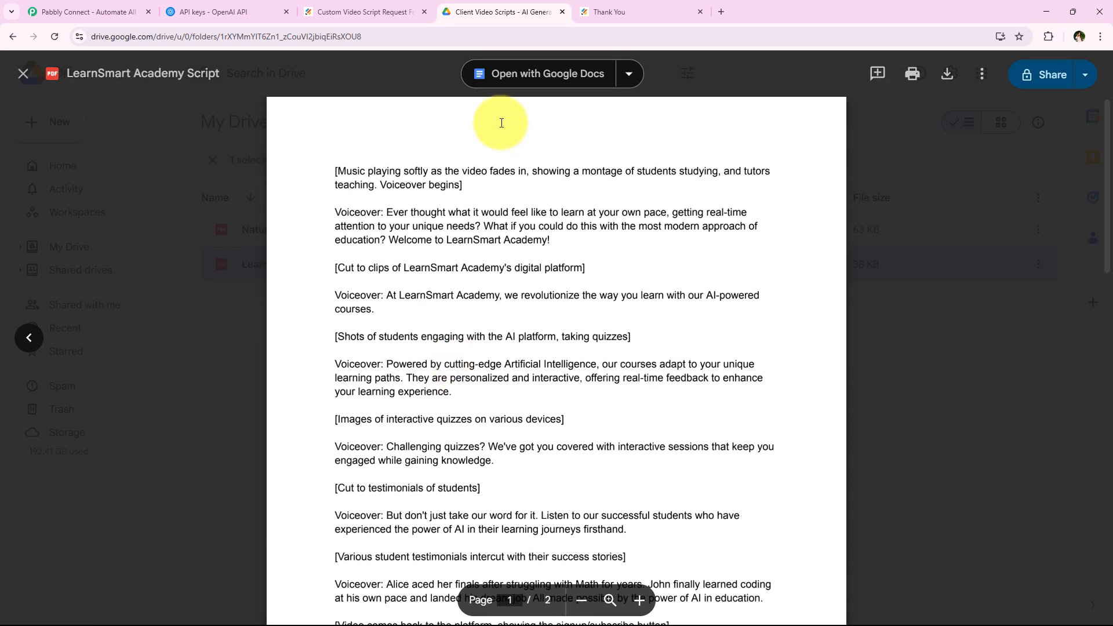
pyautogui.scroll(-7, 503, 365)
pyautogui.scroll(-4, 502, 371)
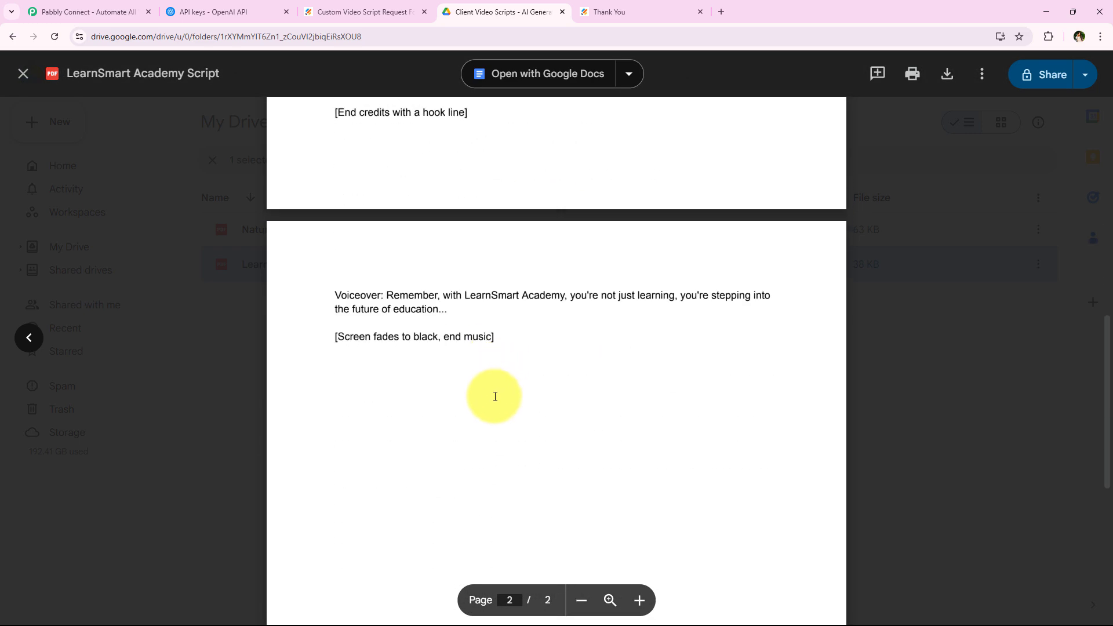
pyautogui.scroll(11, 497, 392)
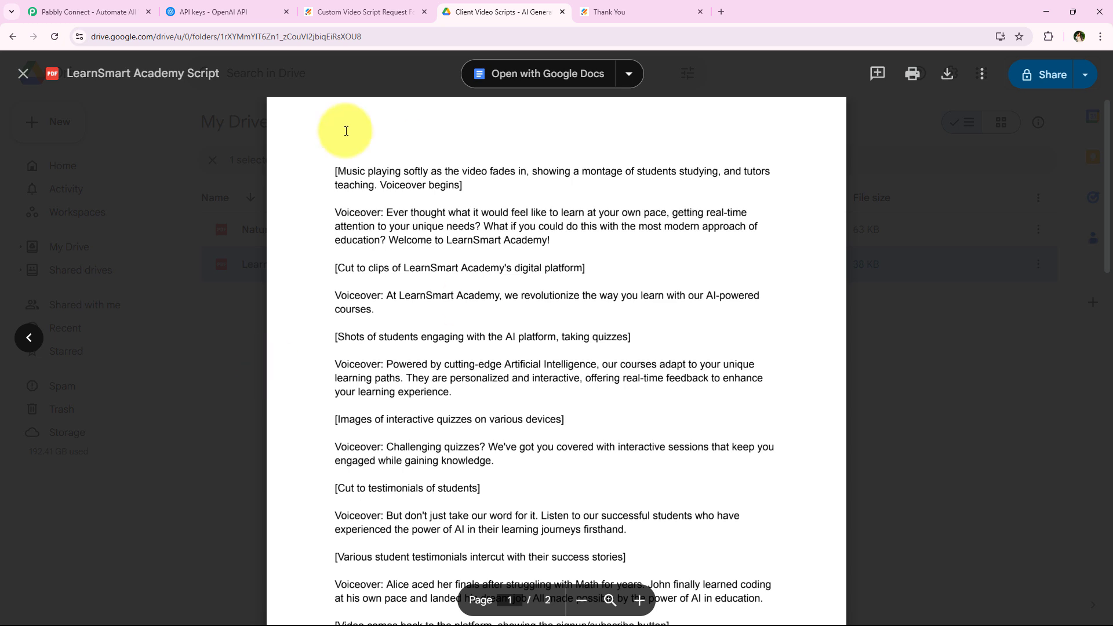
pyautogui.click(207, 364)
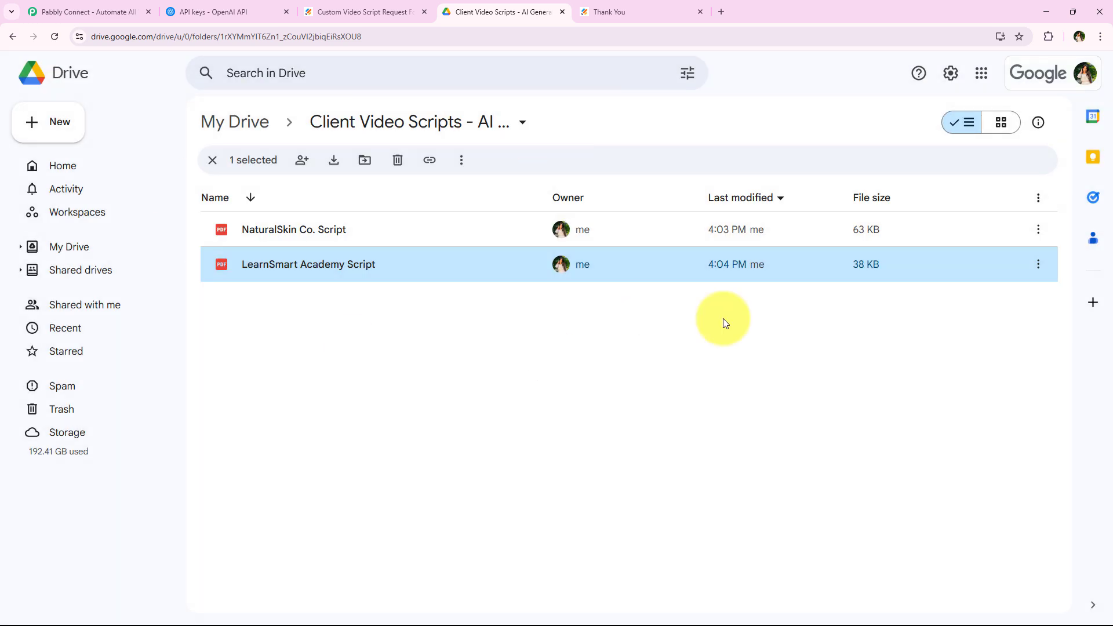
pyautogui.click(366, 387)
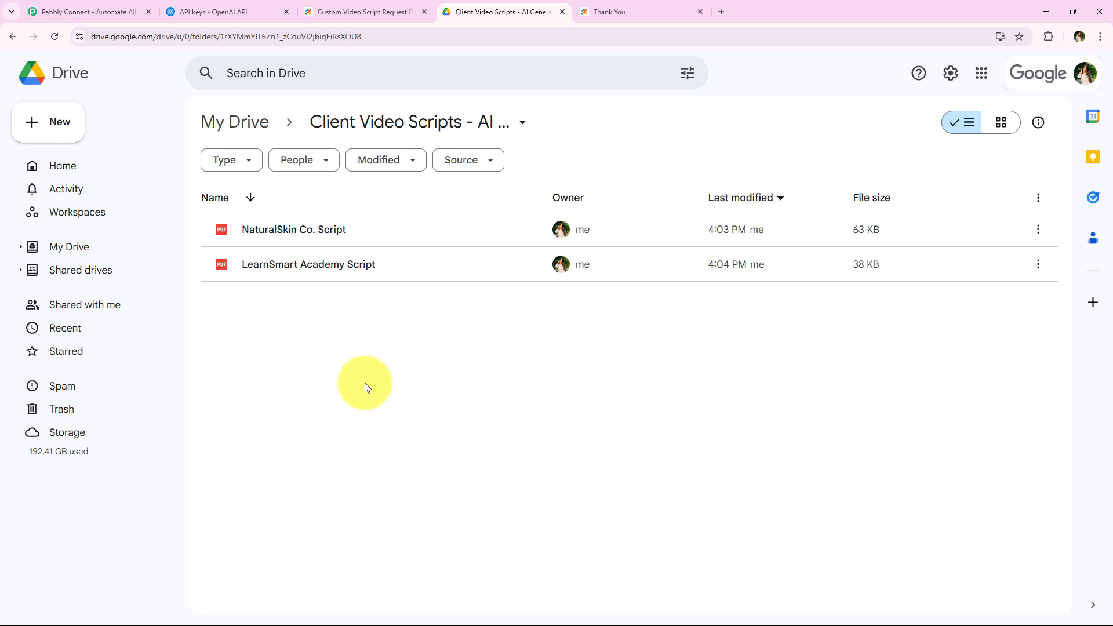
# Check the form builder and Thank You tabs, then go to the Pabbly Connect homepage.
pyautogui.click(359, 11)
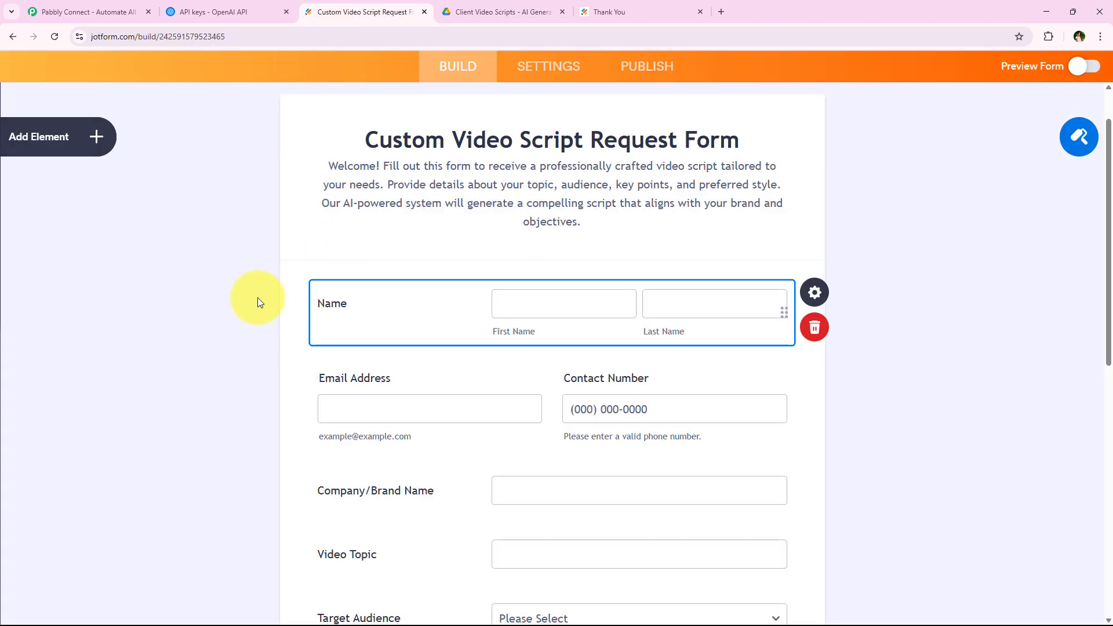
pyautogui.click(525, 9)
pyautogui.click(597, 10)
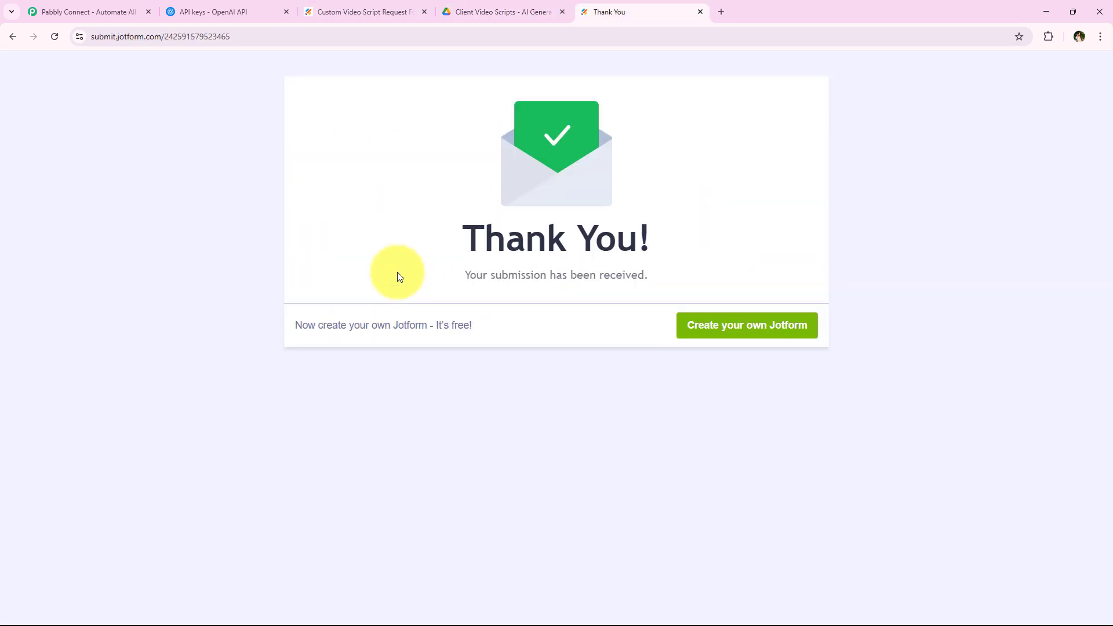
pyautogui.click(509, 9)
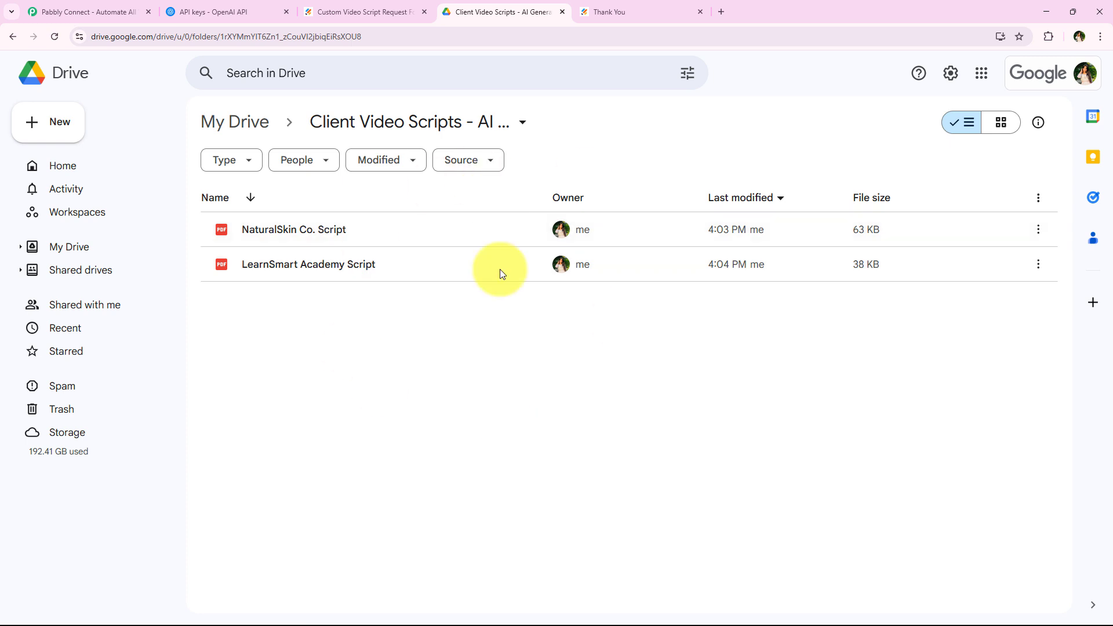
pyautogui.click(37, 11)
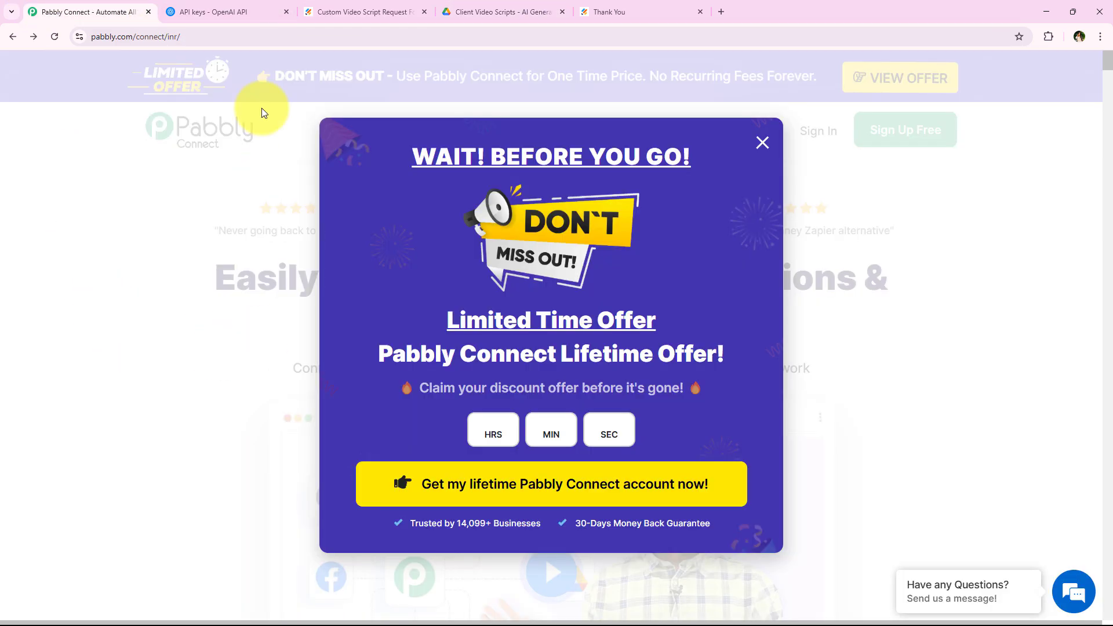
# Dismiss the lifetime offer popup and go to the Pabbly sign-up and login page.
pyautogui.click(245, 37)
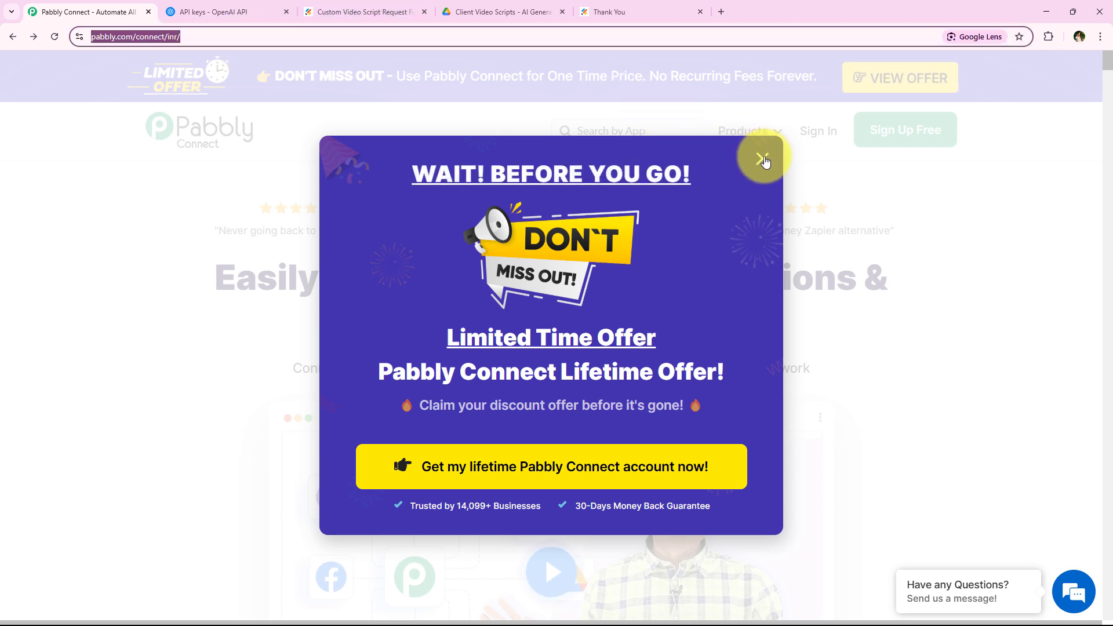
pyautogui.click(763, 158)
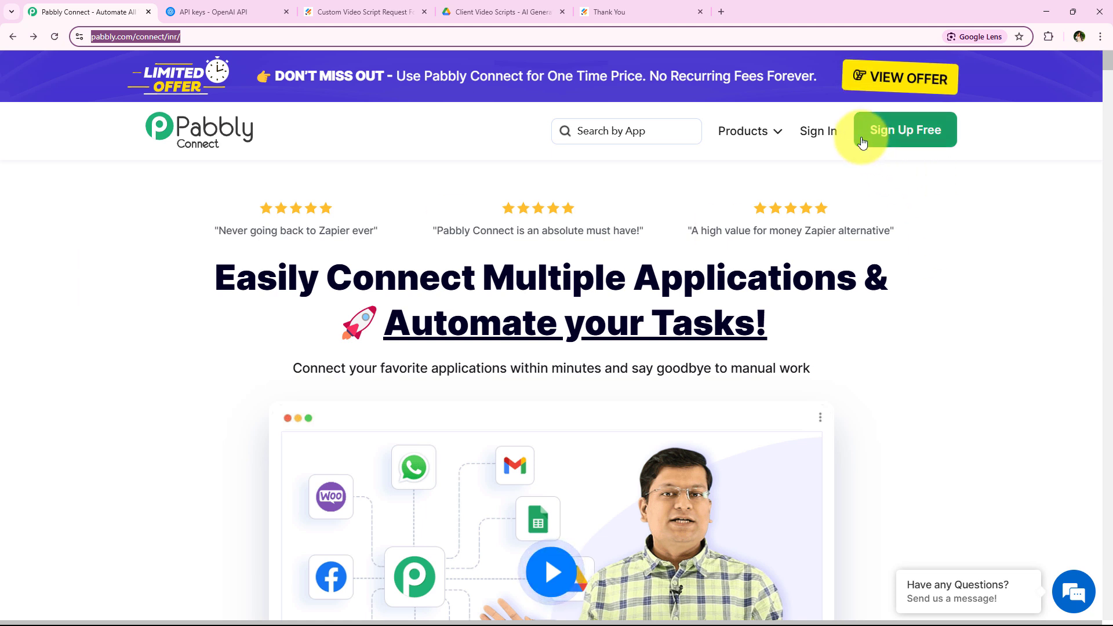
pyautogui.click(920, 152)
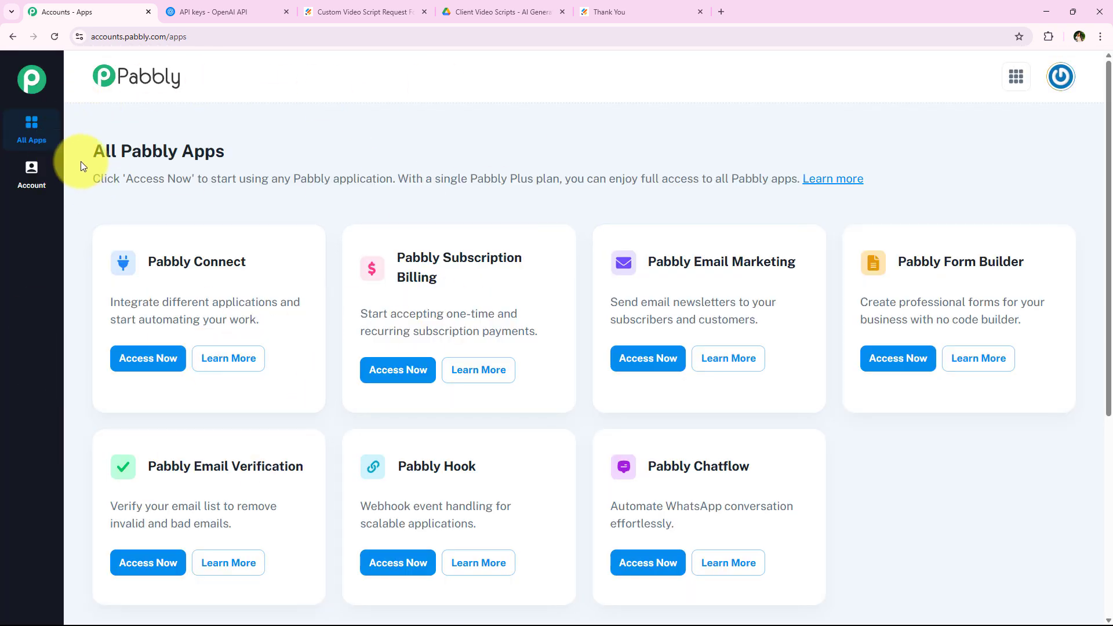
# Open Pabbly Connect from the All Pabbly Apps page in a new tab to reach its Dashboard.
pyautogui.moveTo(82, 161); pyautogui.dragTo(291, 154)
pyautogui.scroll(-1, 332, 368)
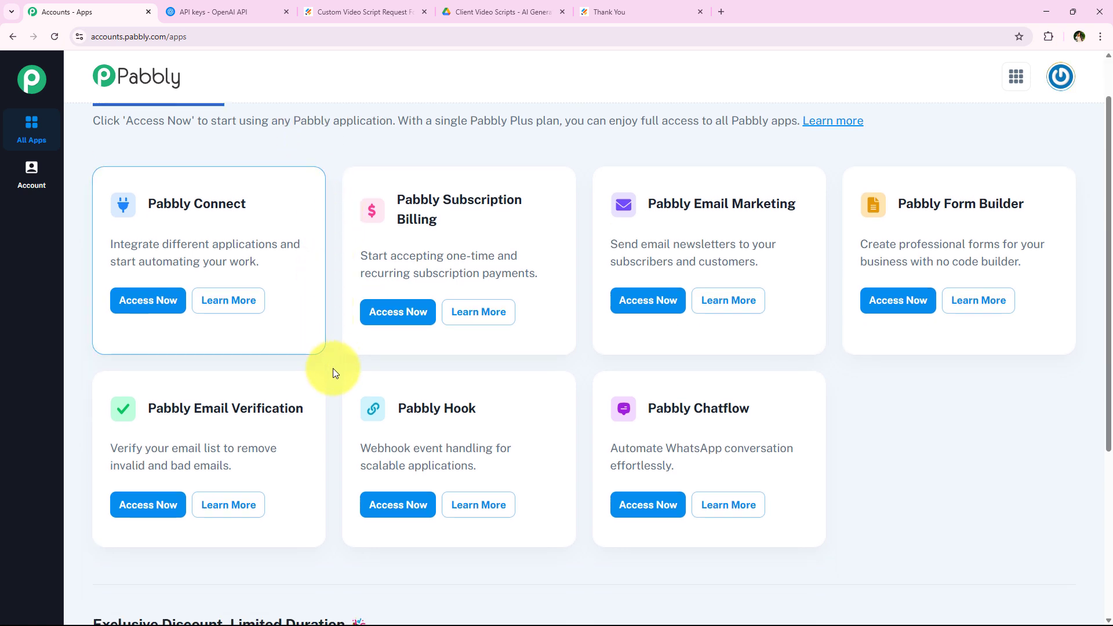
pyautogui.scroll(1, 333, 370)
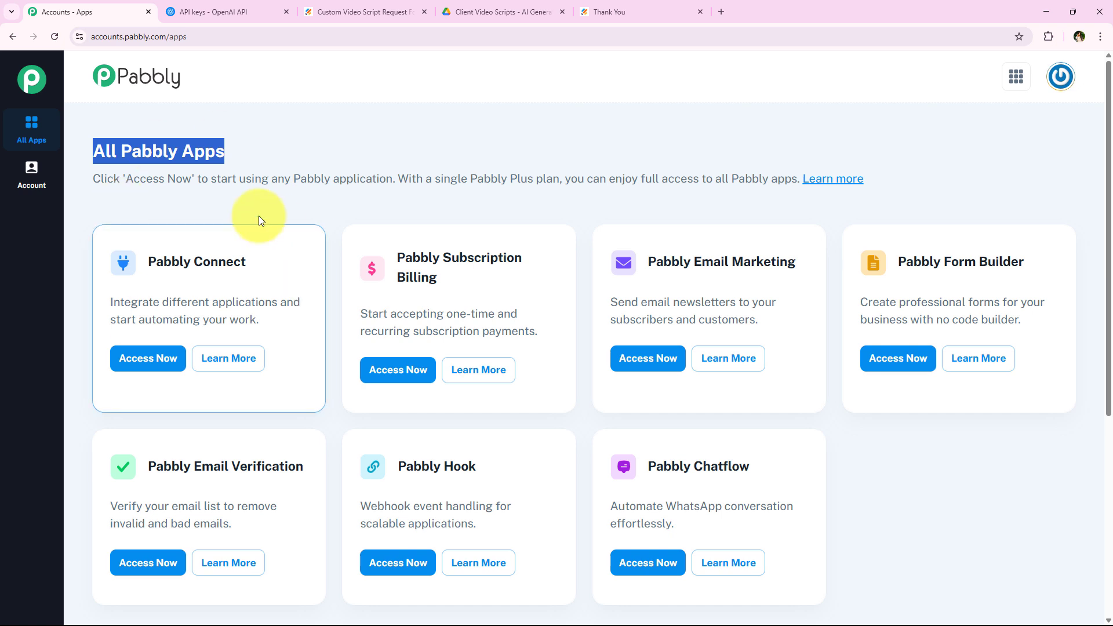
pyautogui.moveTo(146, 263); pyautogui.dragTo(280, 302)
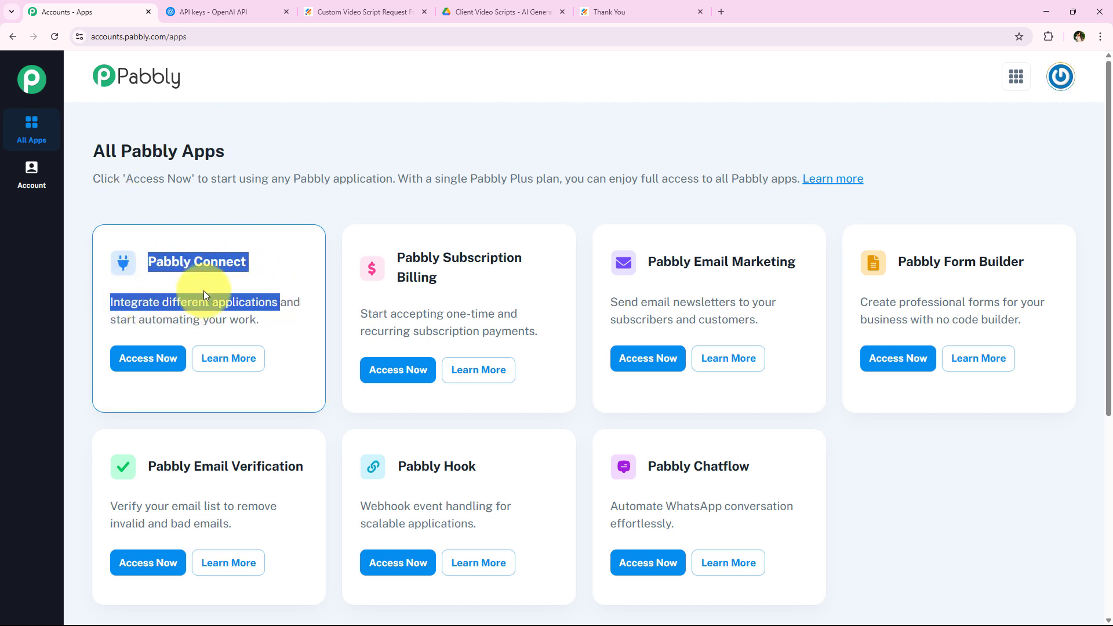
pyautogui.click(146, 357)
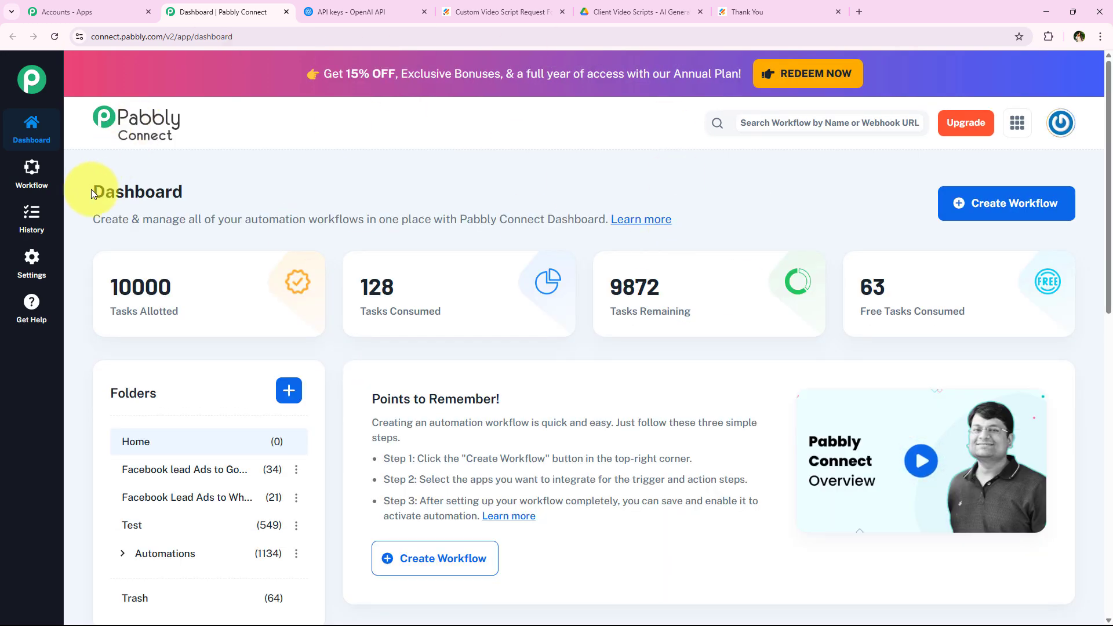
pyautogui.moveTo(91, 189); pyautogui.dragTo(202, 189)
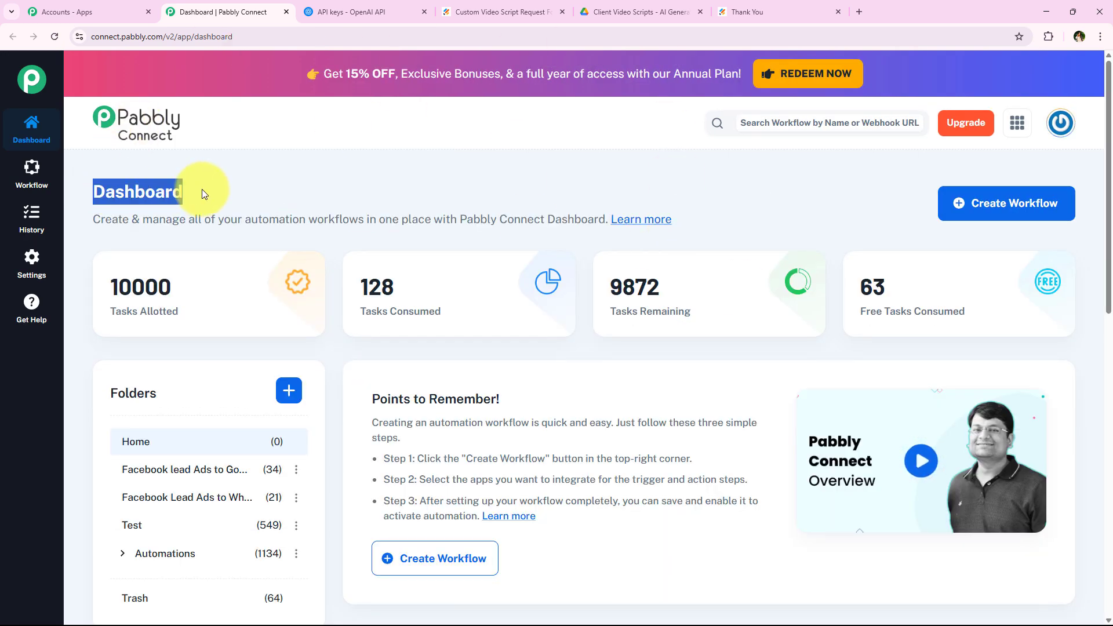
pyautogui.click(202, 187)
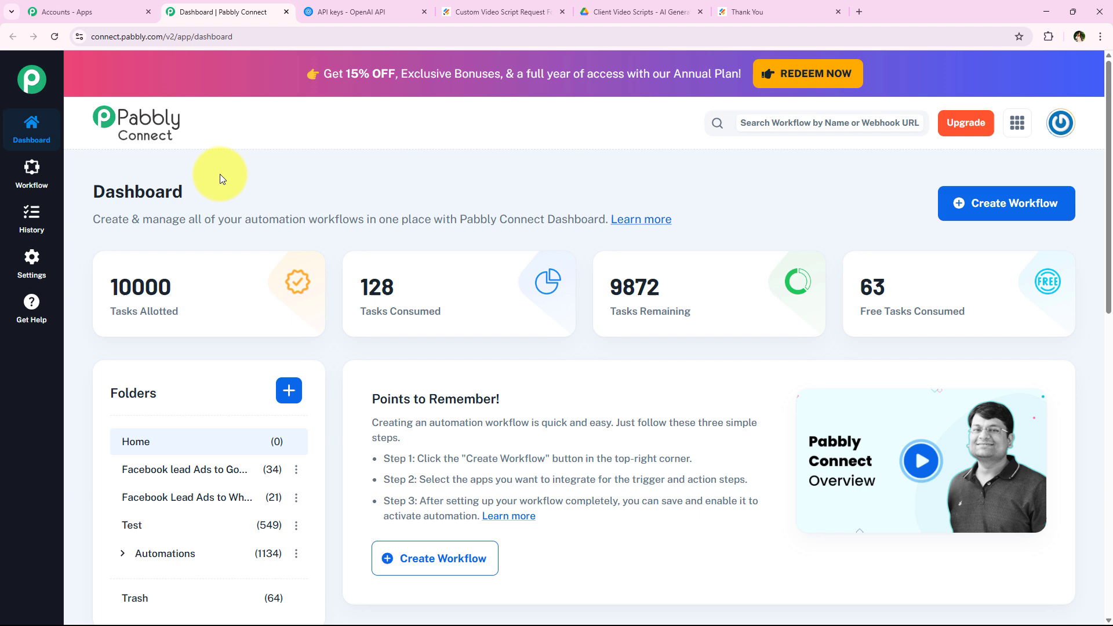
# Create a workflow in Automations named 'How to Generate Custom Video Scripts from Client Requests Using AI Agents'.
pyautogui.click(978, 214)
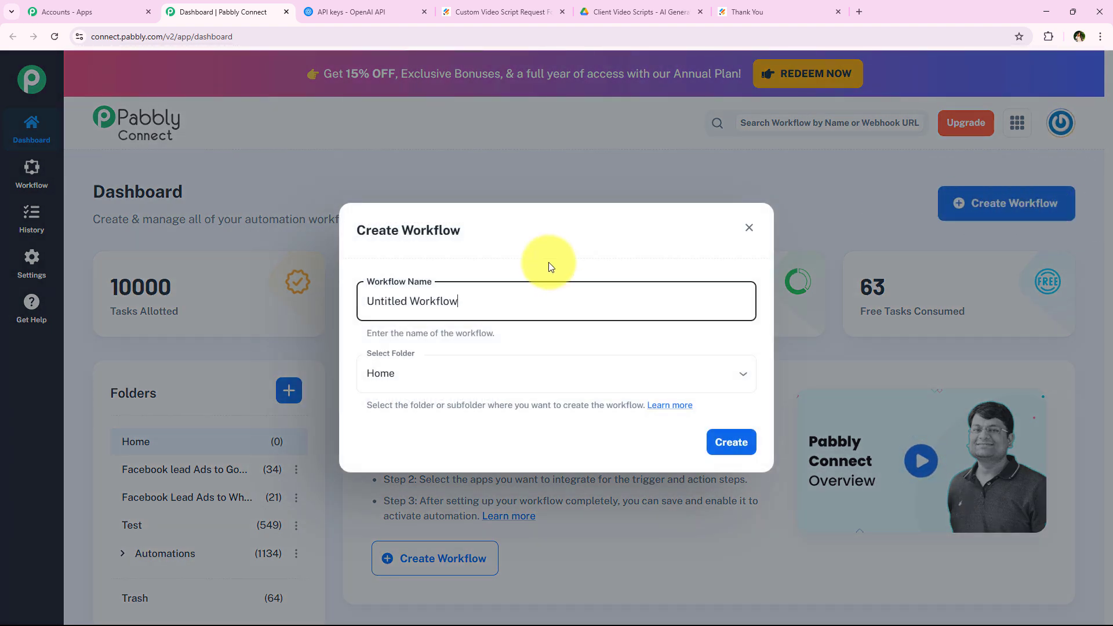
pyautogui.hotkey('ctrl', 'shift', 'Left')
pyautogui.hotkey('ctrl', 'shift', 'Left')
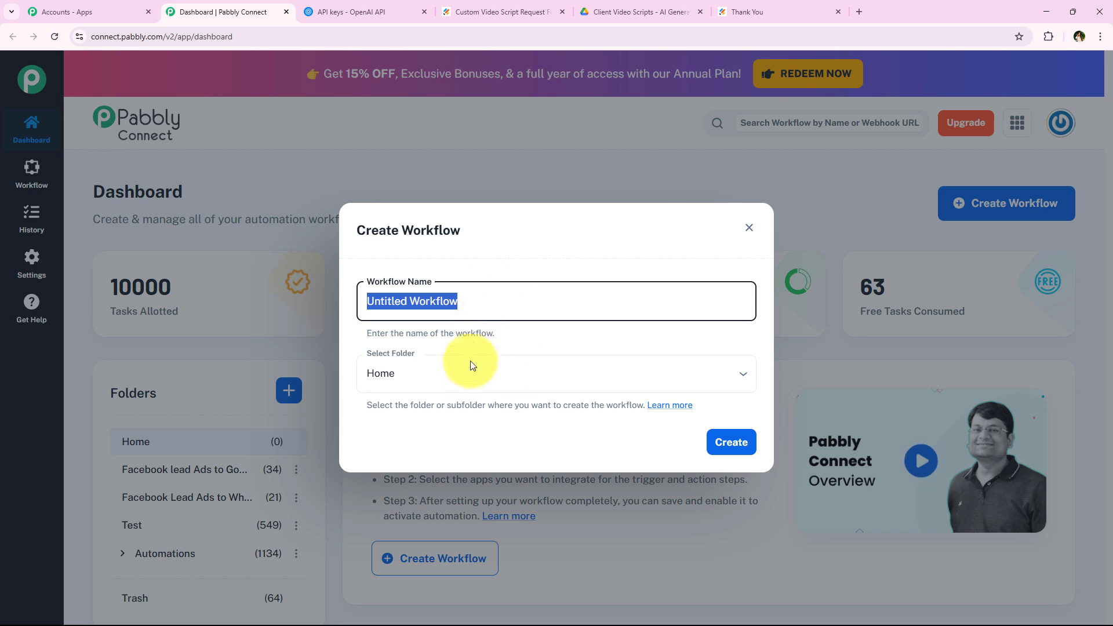
pyautogui.click(473, 365)
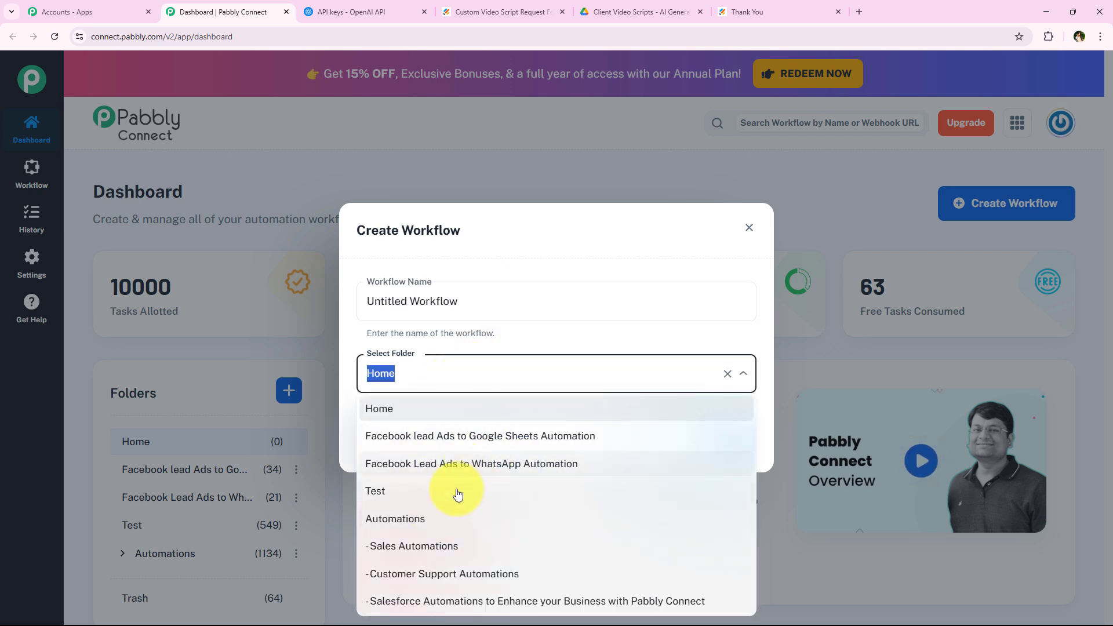
pyautogui.click(505, 521)
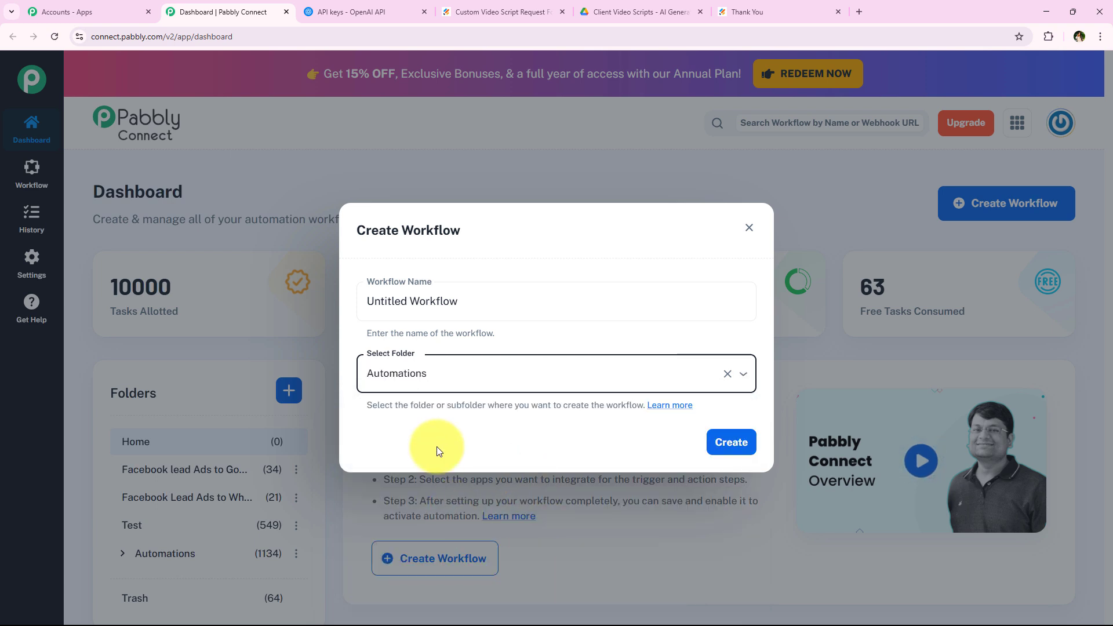
pyautogui.tripleClick(527, 302)
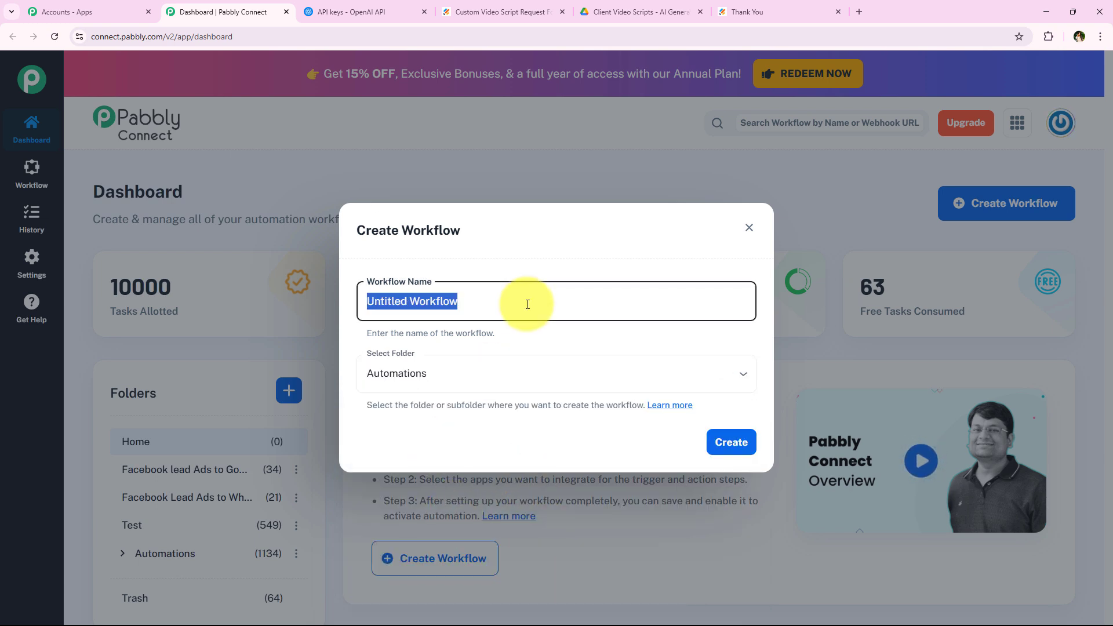
pyautogui.hotkey('ctrl', 'v')
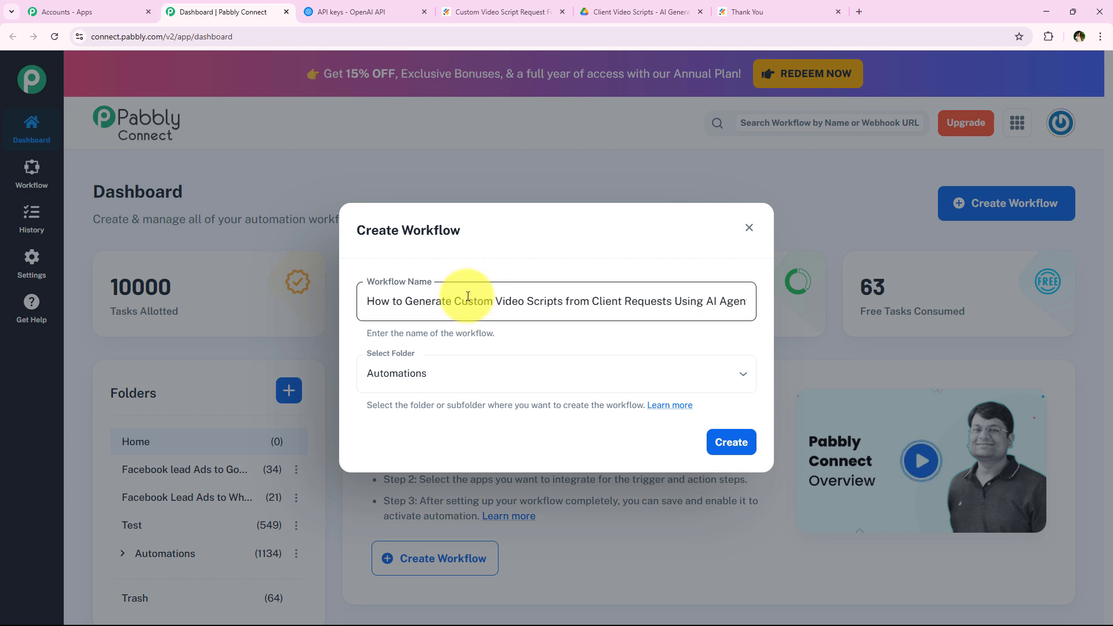
pyautogui.moveTo(565, 304); pyautogui.dragTo(770, 318)
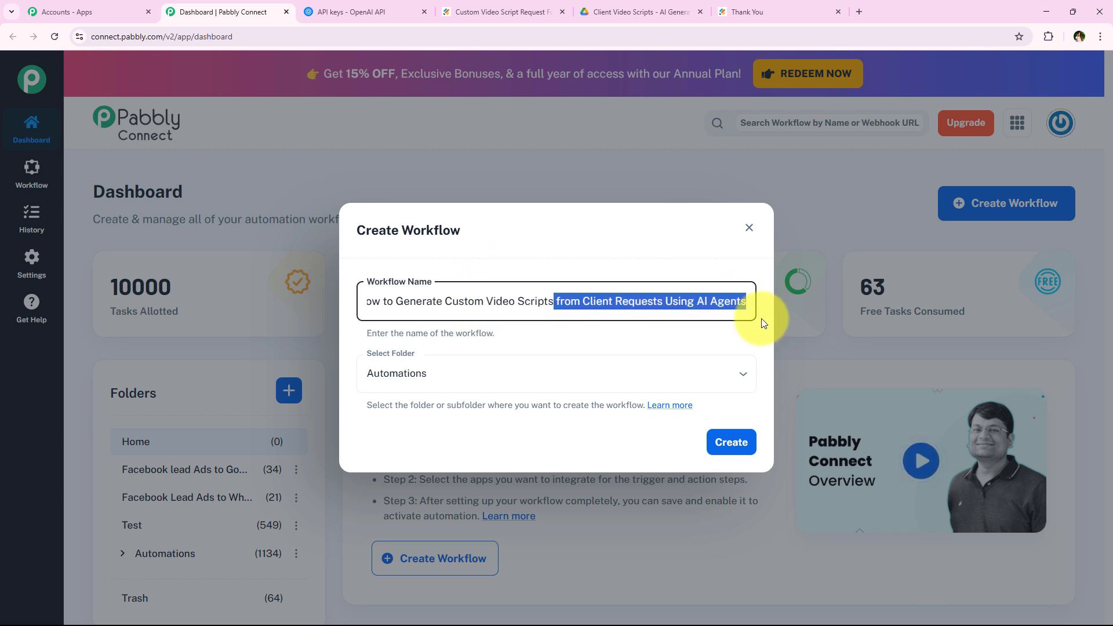
pyautogui.click(739, 446)
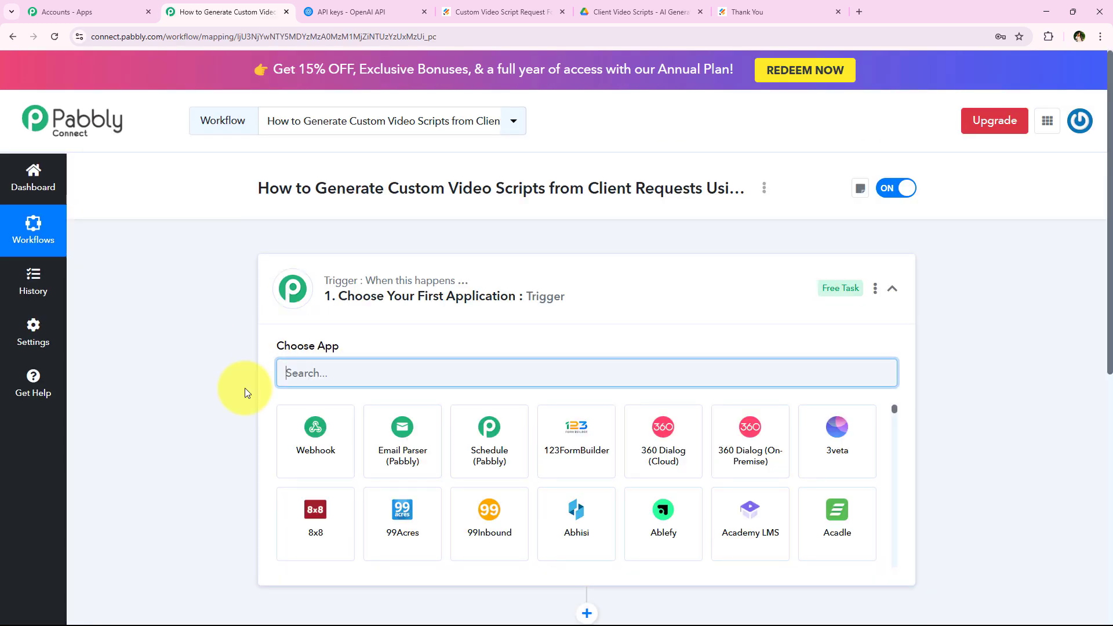
# Search the trigger step's app list for 'Jot' to find Jotform.
pyautogui.click(573, 306)
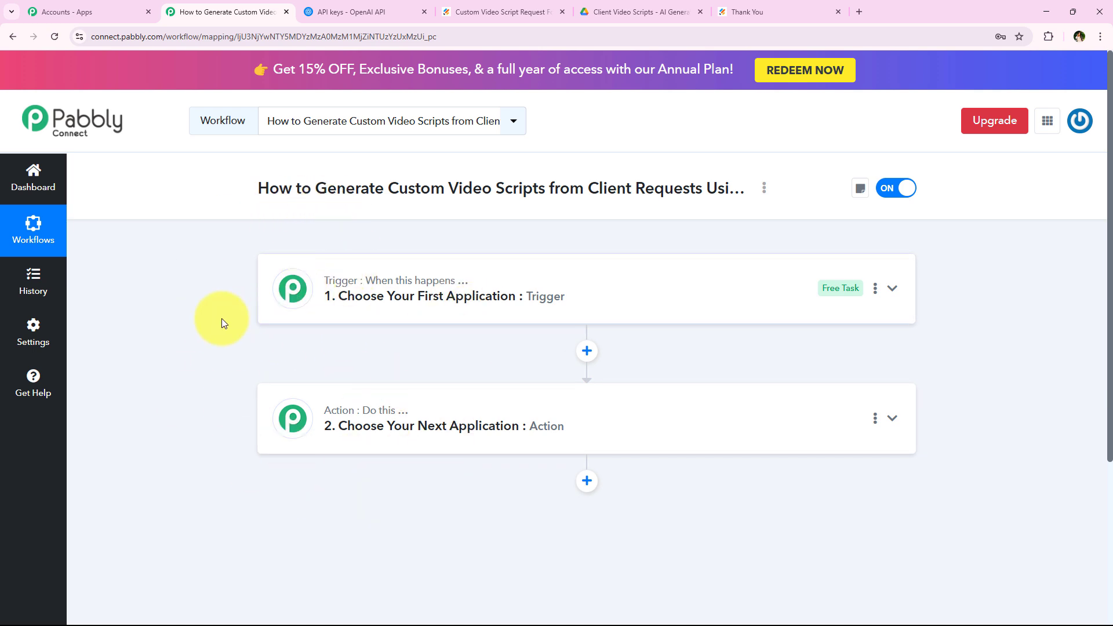
pyautogui.click(351, 295)
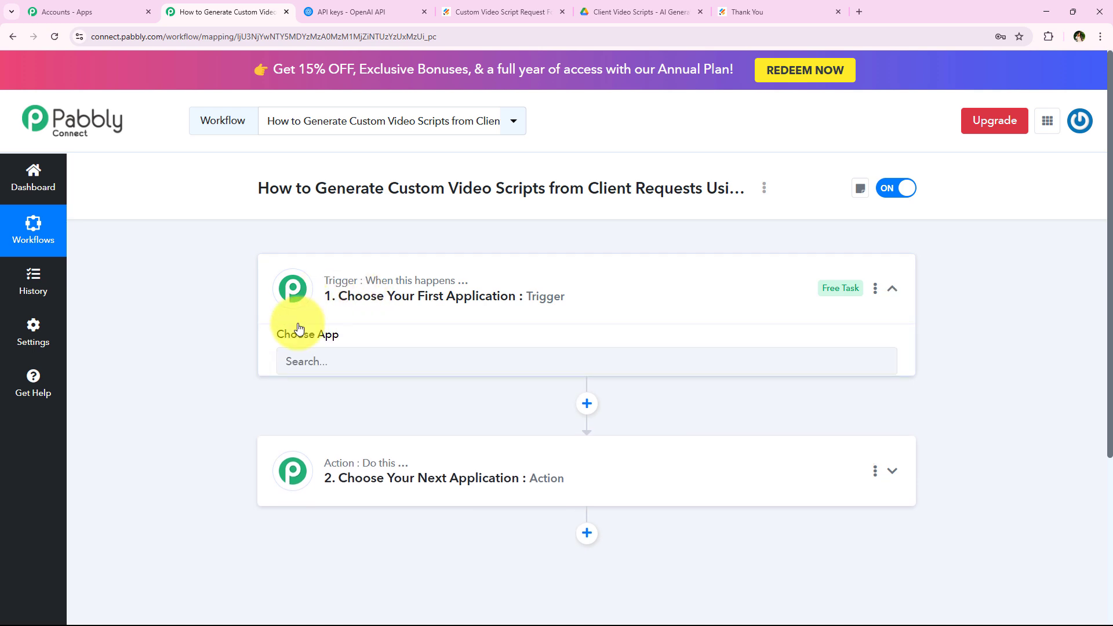
pyautogui.click(384, 362)
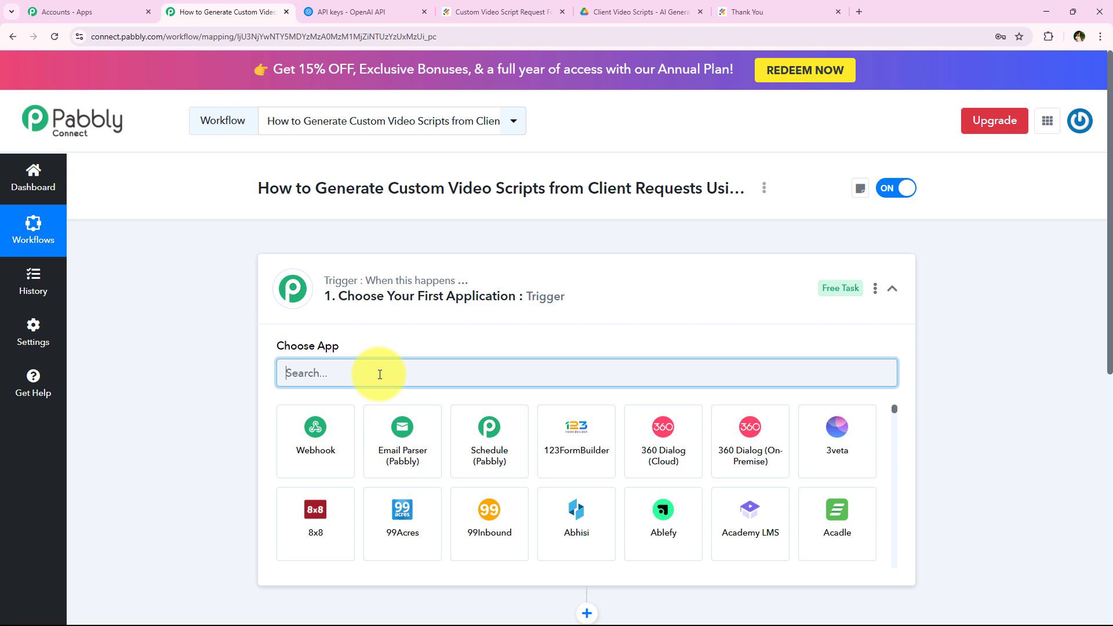
pyautogui.write('Jotform')
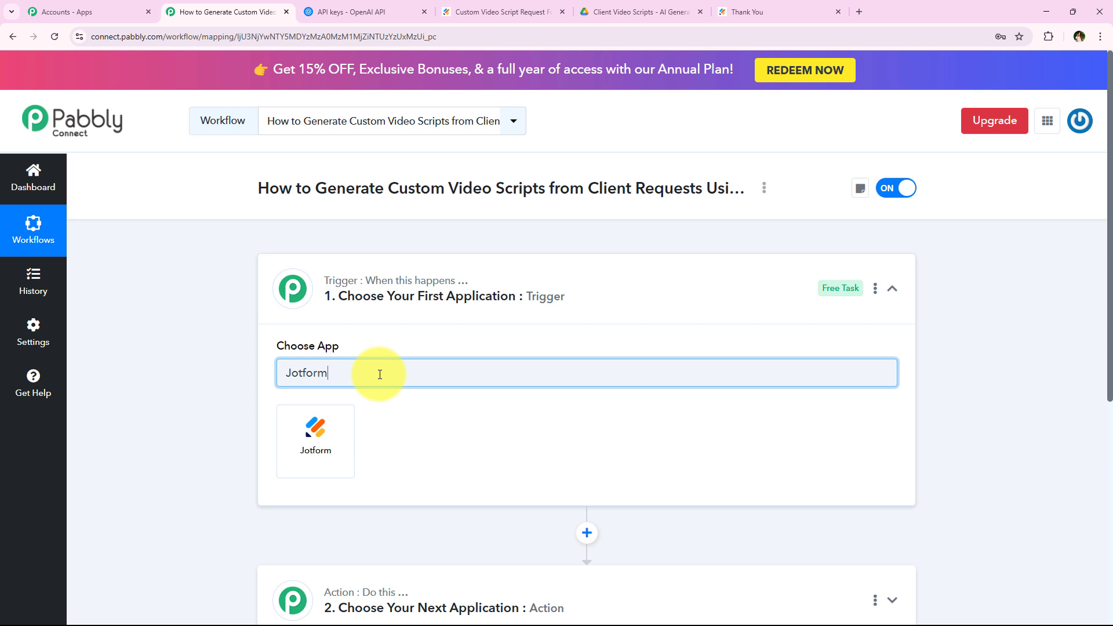
# Set the trigger to Jotform with the New Response event.
pyautogui.click(293, 443)
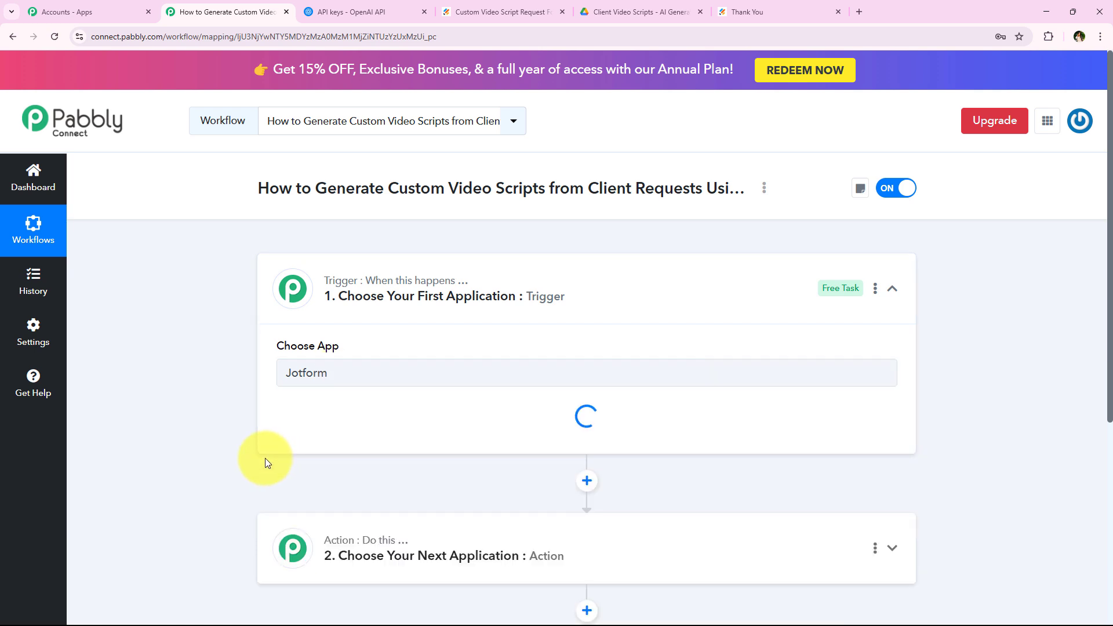
pyautogui.click(348, 429)
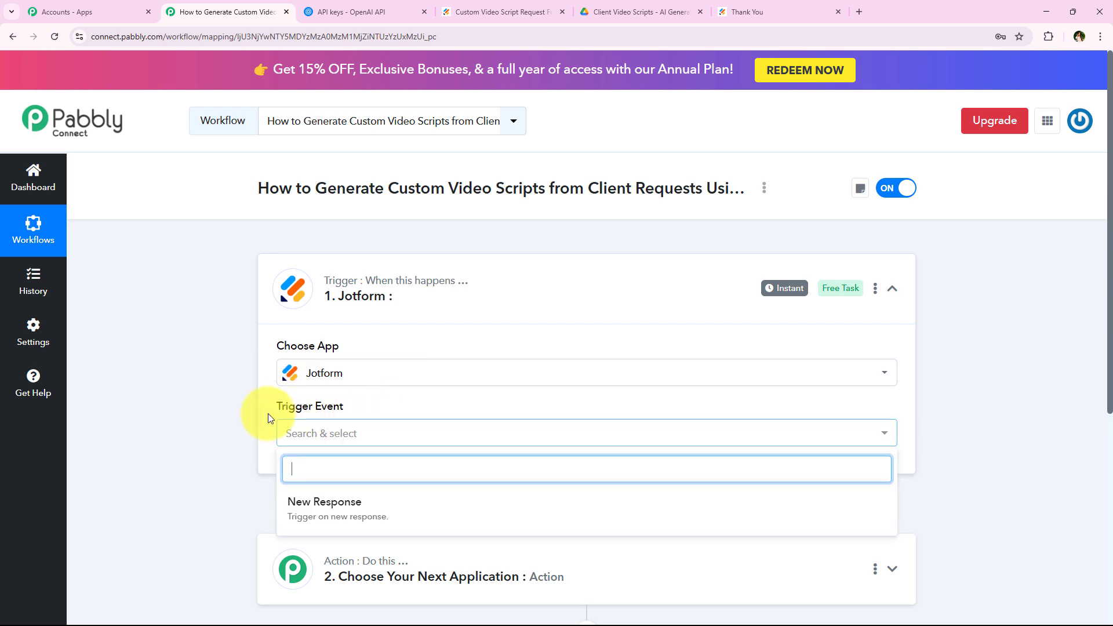
pyautogui.scroll(-1, 287, 465)
pyautogui.click(454, 452)
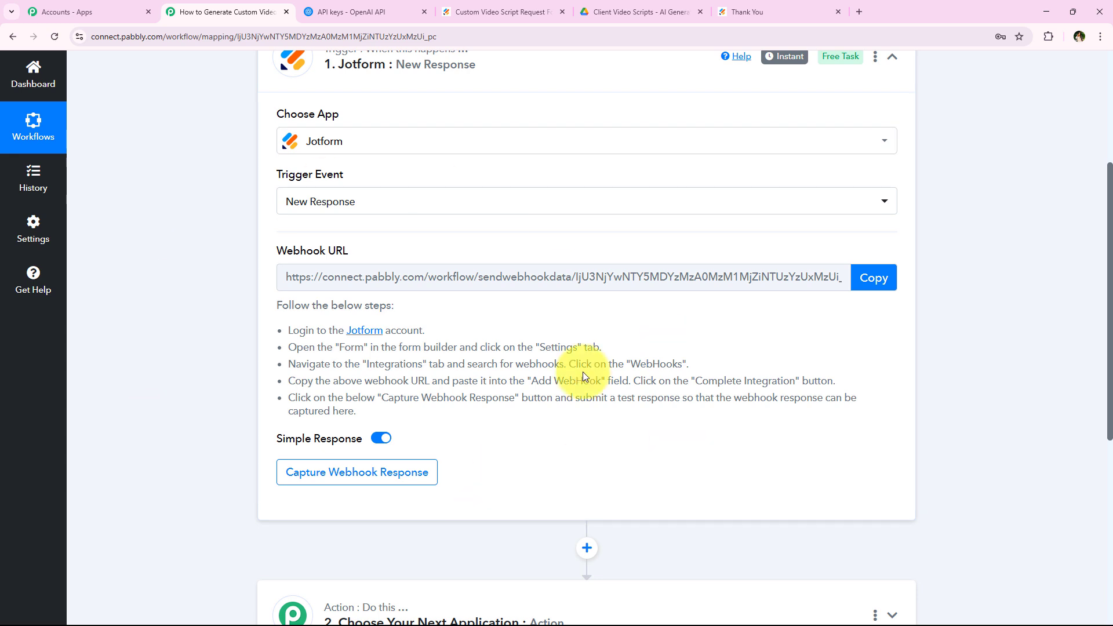
# Copy the trigger's webhook URL and review the Jotform setup instructions.
pyautogui.moveTo(273, 248); pyautogui.dragTo(463, 256)
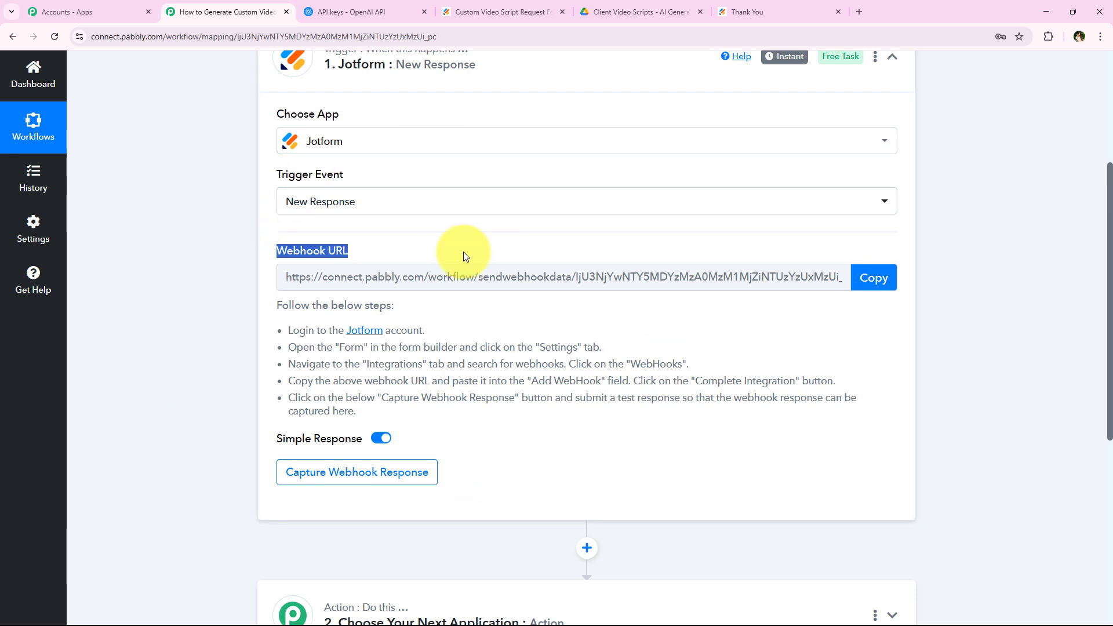
pyautogui.click(464, 258)
pyautogui.scroll(2, 579, 323)
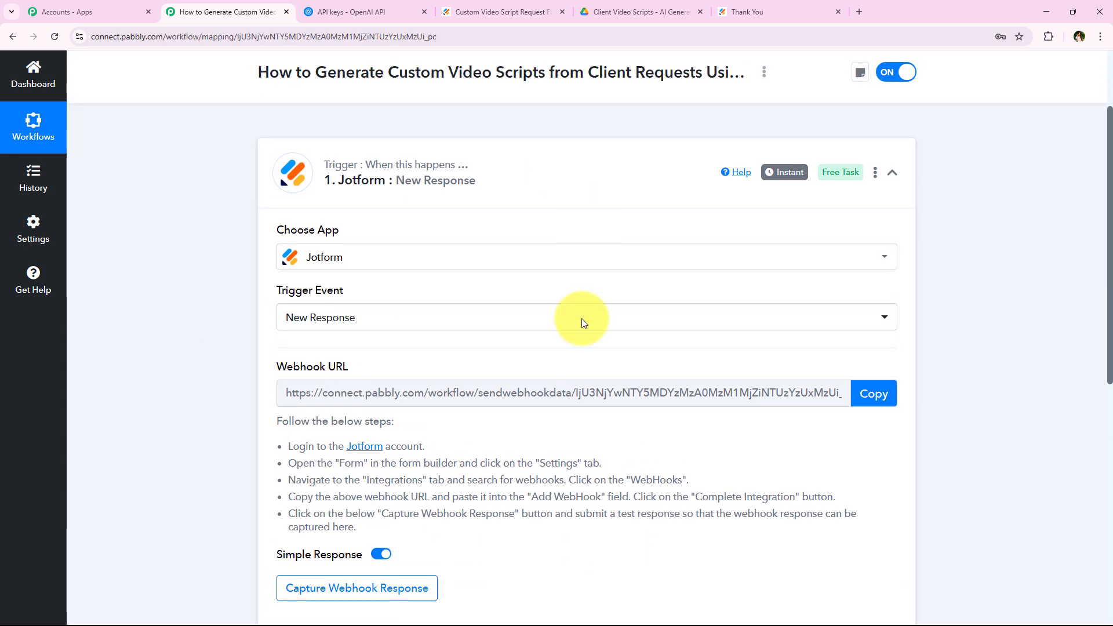
pyautogui.scroll(-2, 266, 216)
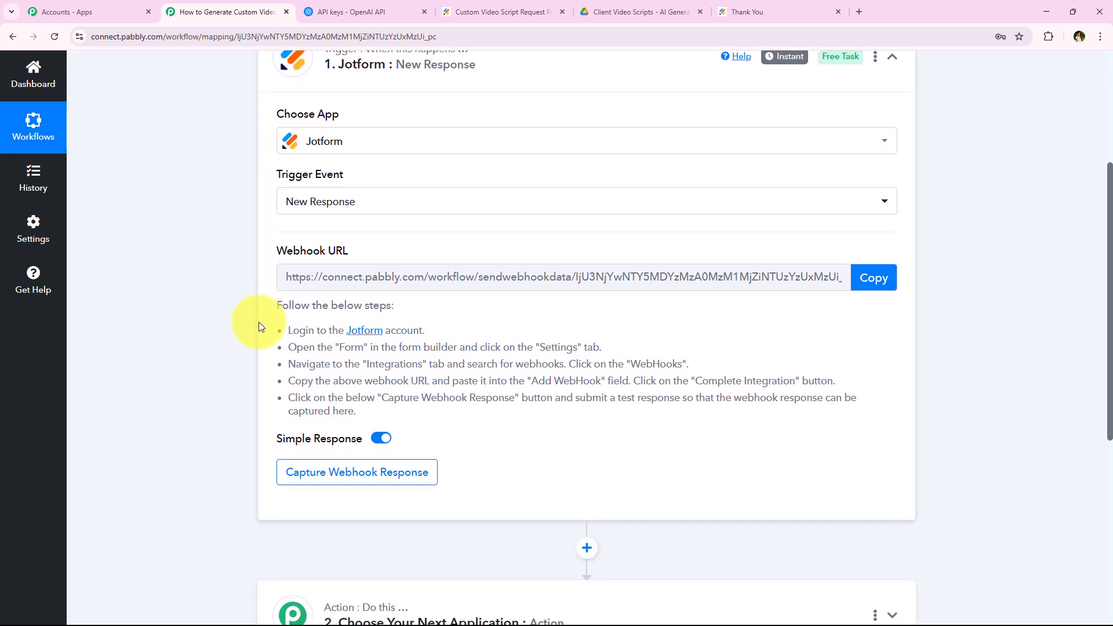
pyautogui.scroll(-1, 248, 326)
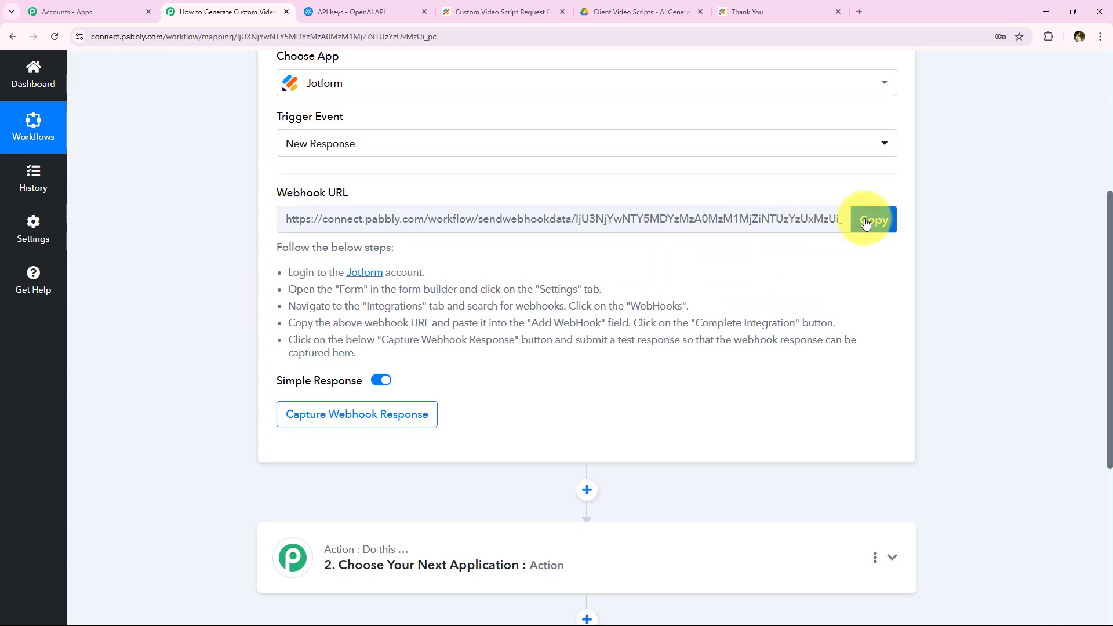
pyautogui.click(869, 219)
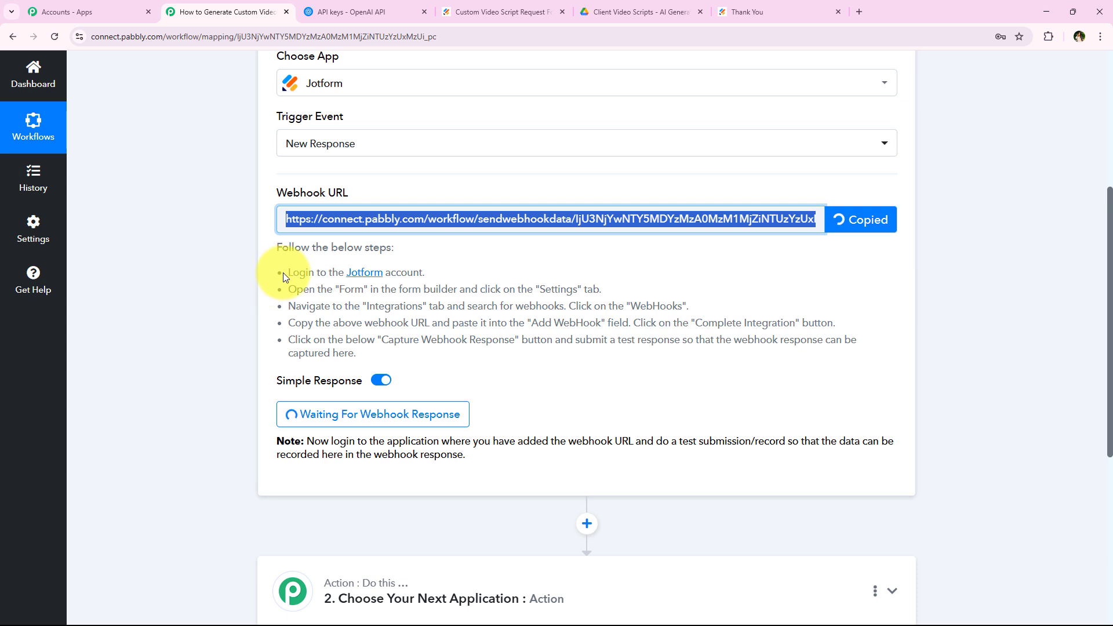
pyautogui.moveTo(282, 272); pyautogui.dragTo(507, 351)
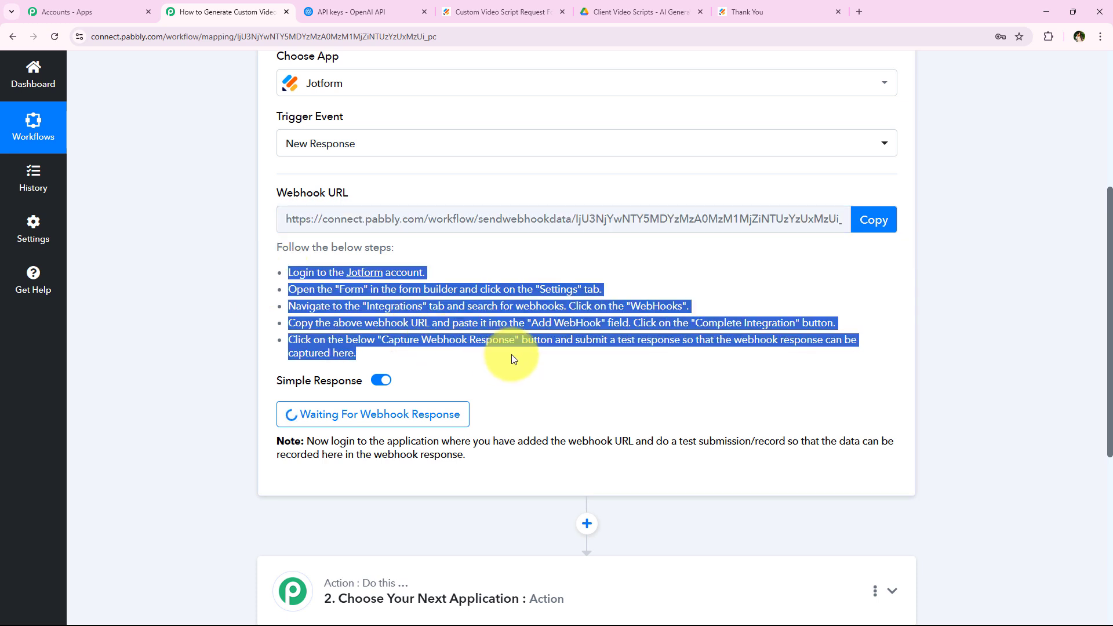
pyautogui.moveTo(276, 268); pyautogui.dragTo(482, 277)
pyautogui.click(484, 281)
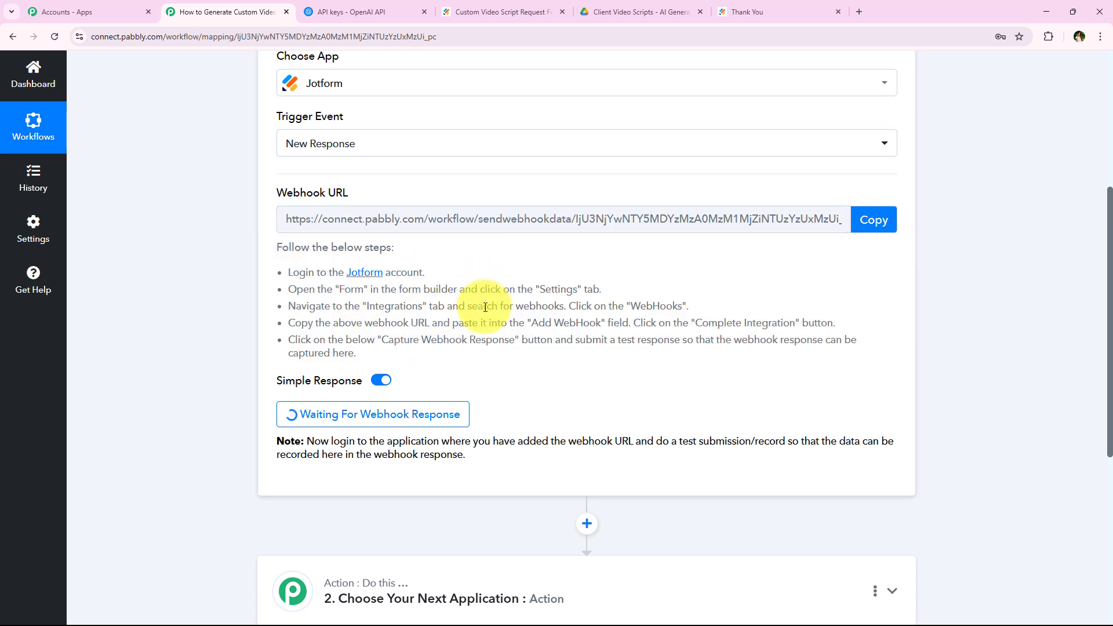
pyautogui.moveTo(288, 289); pyautogui.dragTo(575, 288)
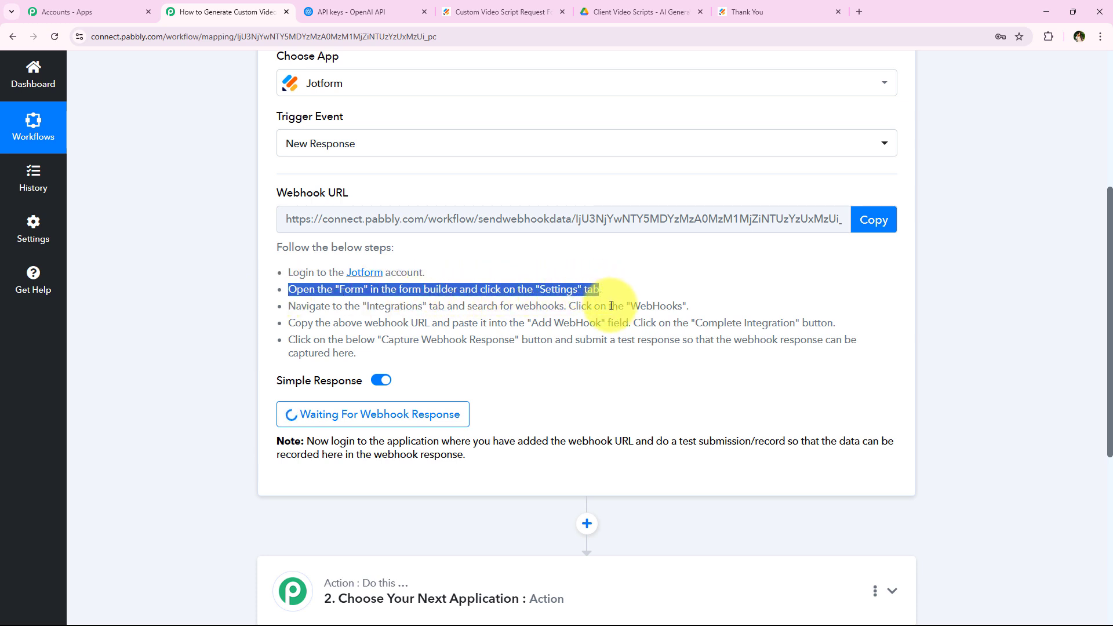
pyautogui.click(602, 288)
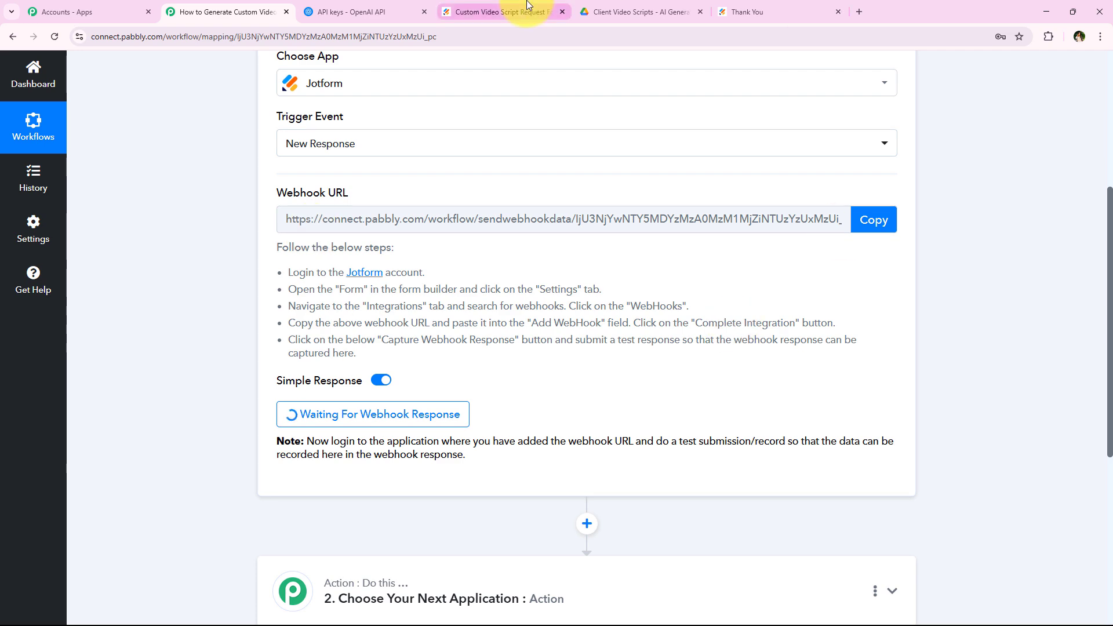
# In the form's settings, find the Webhooks integration under Integrations and open it.
pyautogui.click(510, 11)
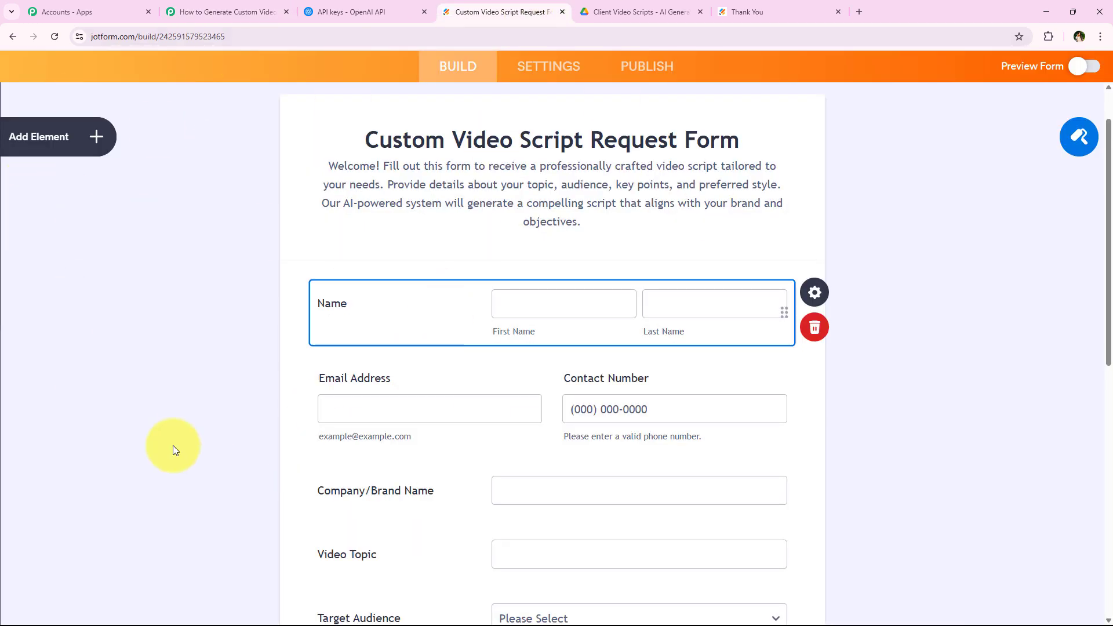
pyautogui.scroll(-10, 267, 438)
pyautogui.scroll(10, 266, 442)
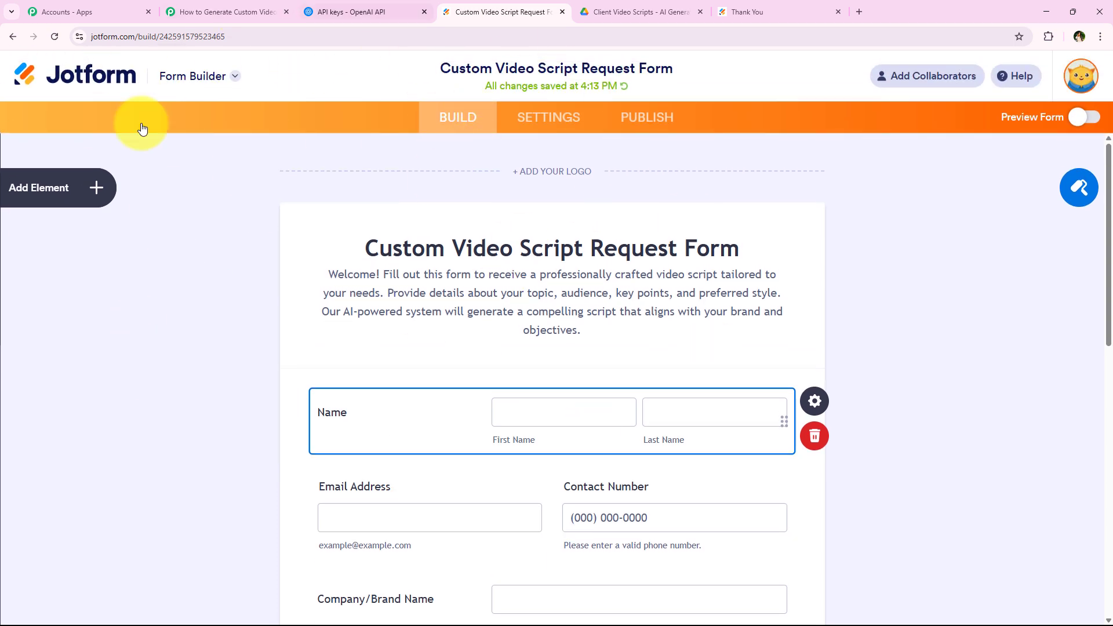
pyautogui.click(568, 117)
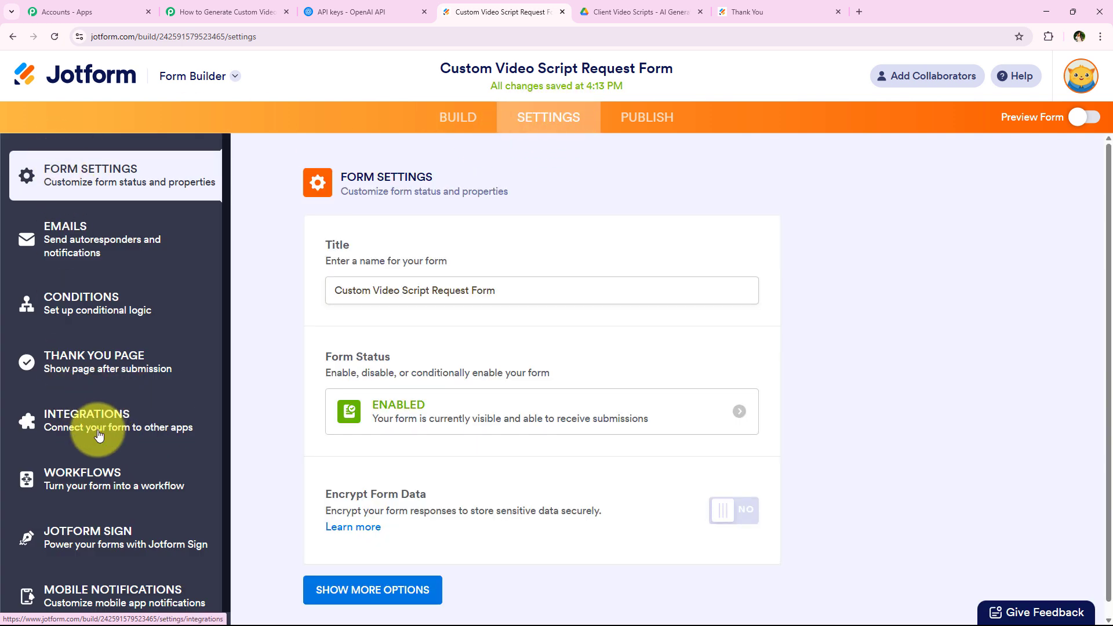
pyautogui.click(98, 435)
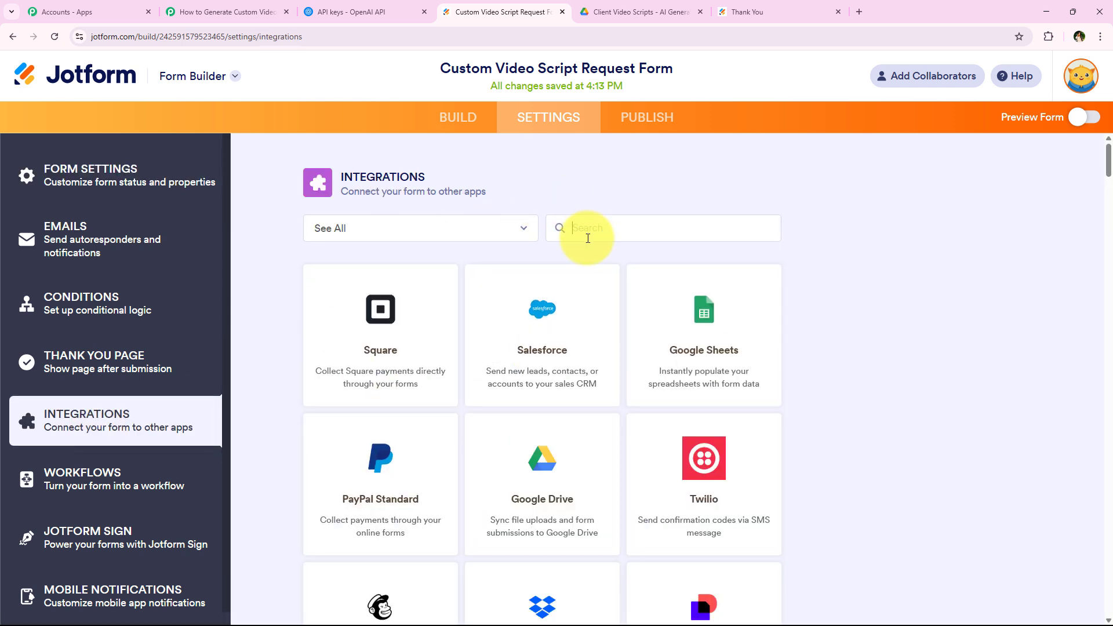
pyautogui.write('Webhoo')
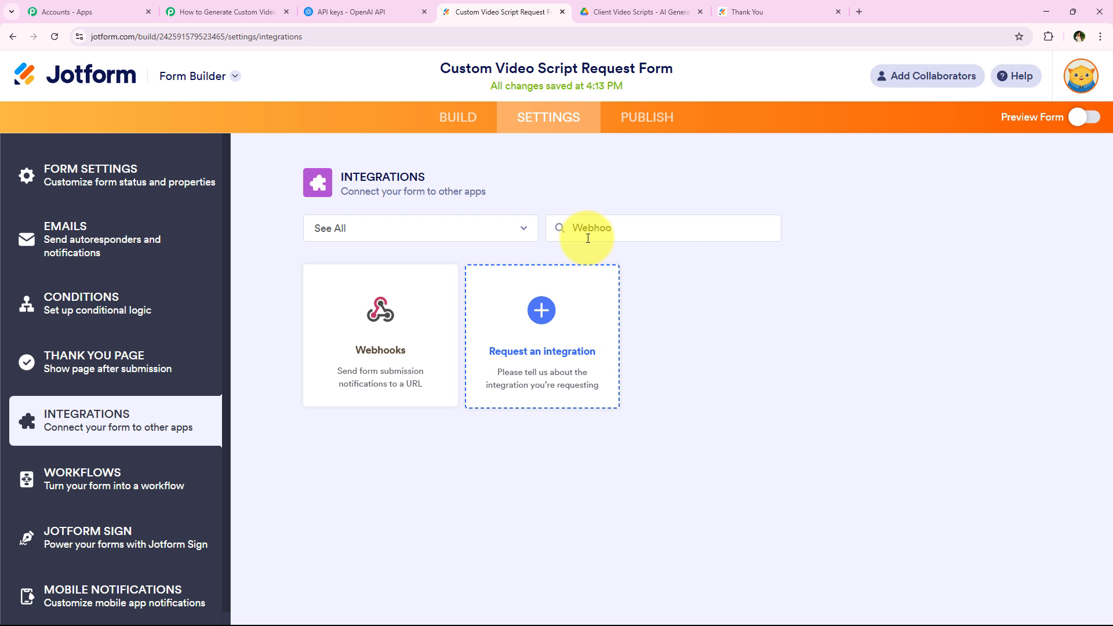
pyautogui.click(380, 322)
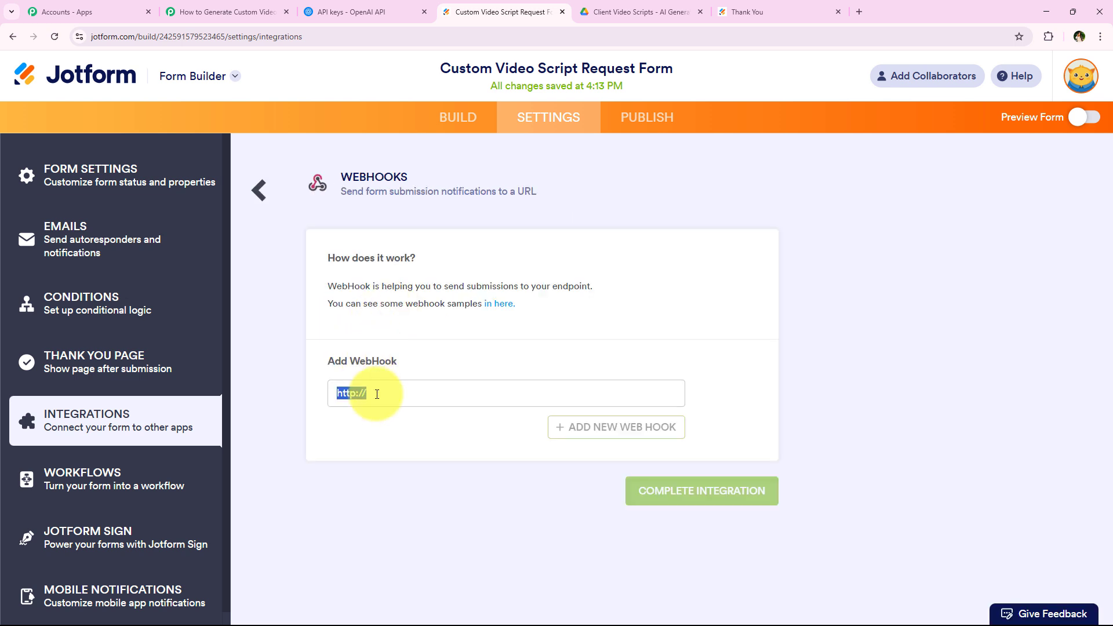
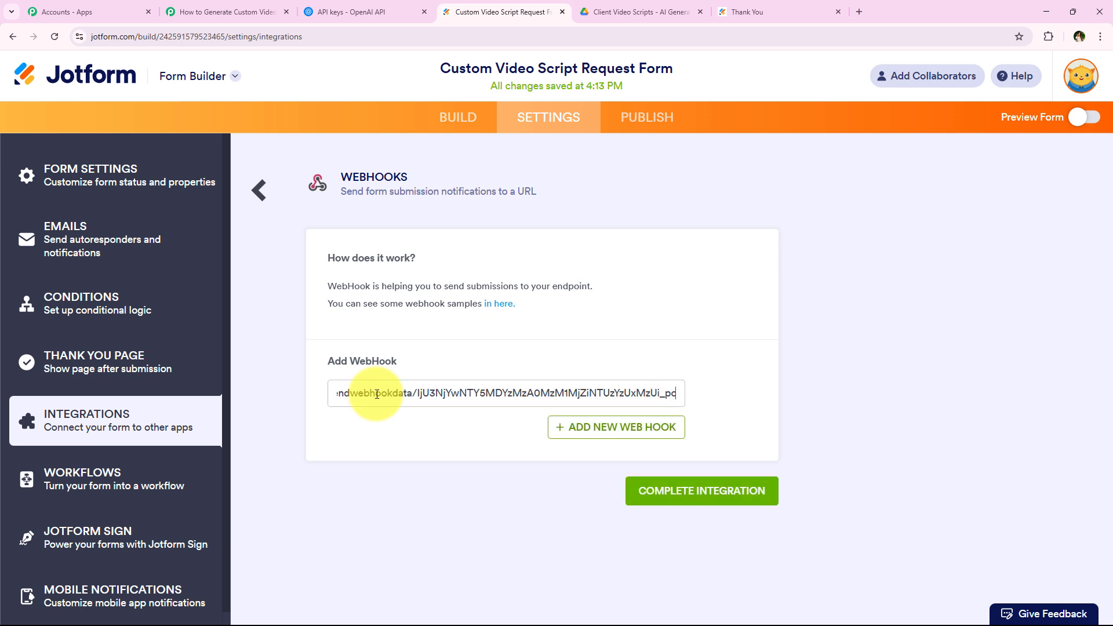
# Add the Pabbly webhook URL and complete the integration until it shows Integration Ready.
pyautogui.click(409, 434)
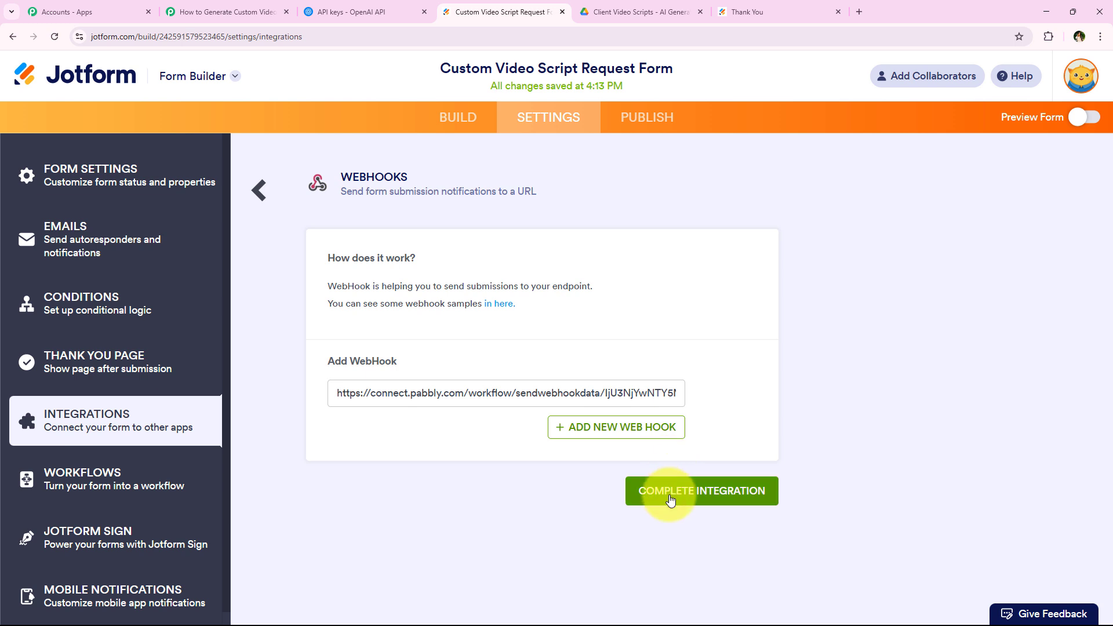
pyautogui.click(763, 504)
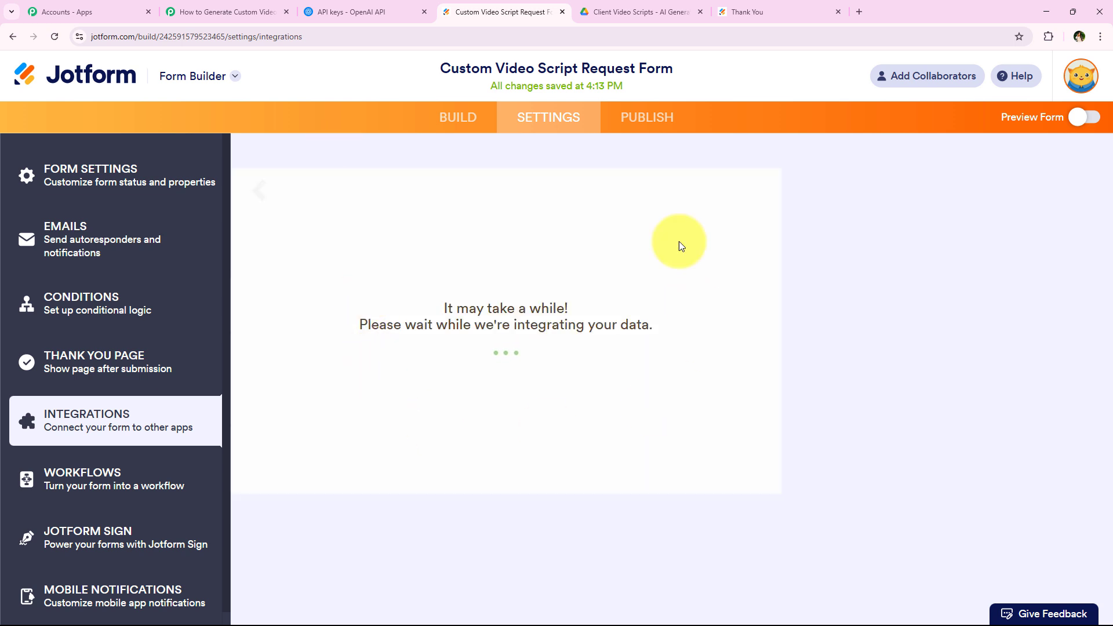
pyautogui.moveTo(471, 390); pyautogui.dragTo(721, 405)
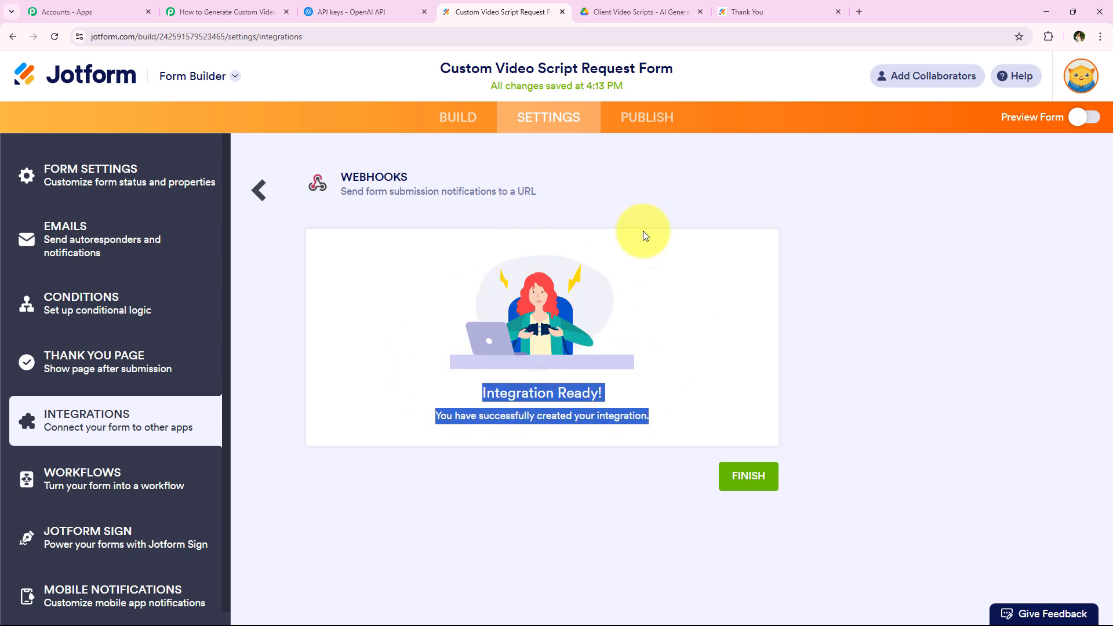
pyautogui.click(652, 321)
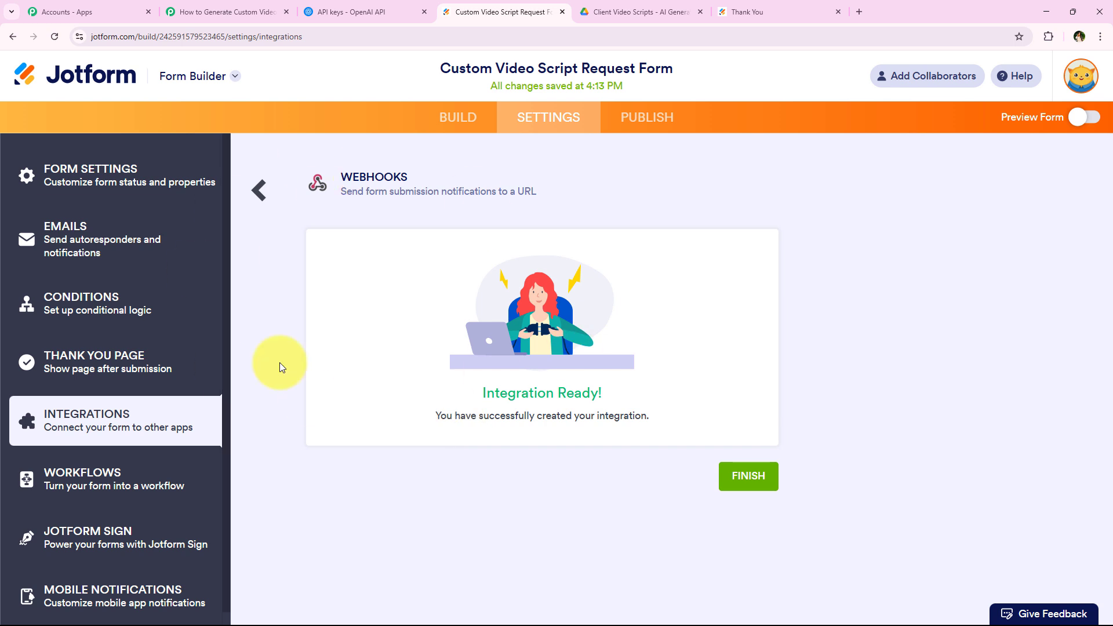
pyautogui.click(275, 3)
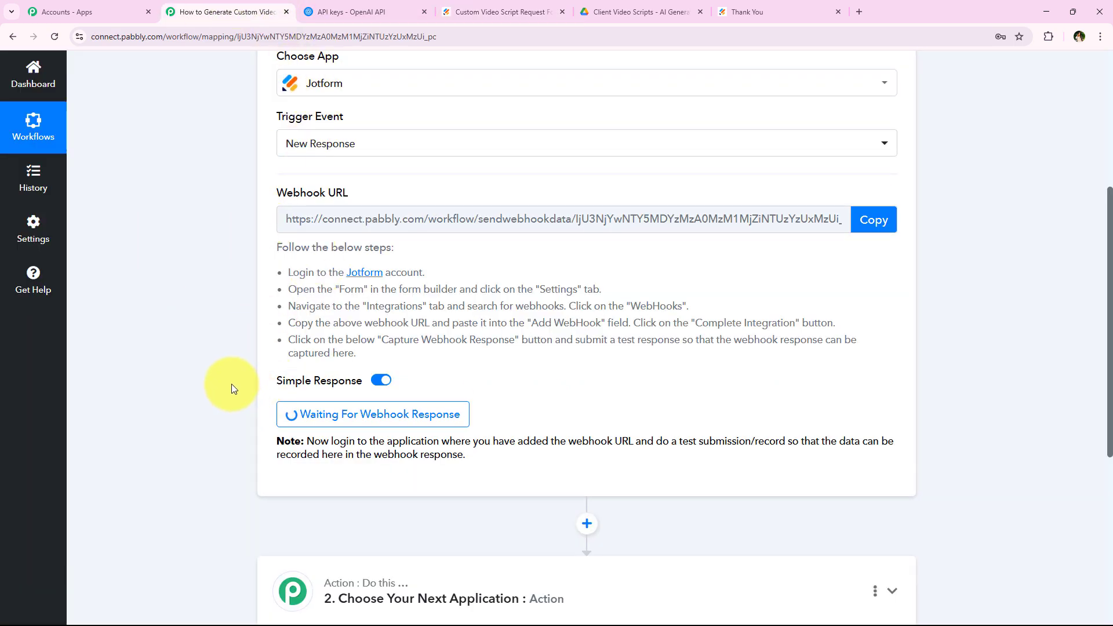
# Read the trigger's note about making a test submission to capture the webhook response.
pyautogui.scroll(-2, 234, 376)
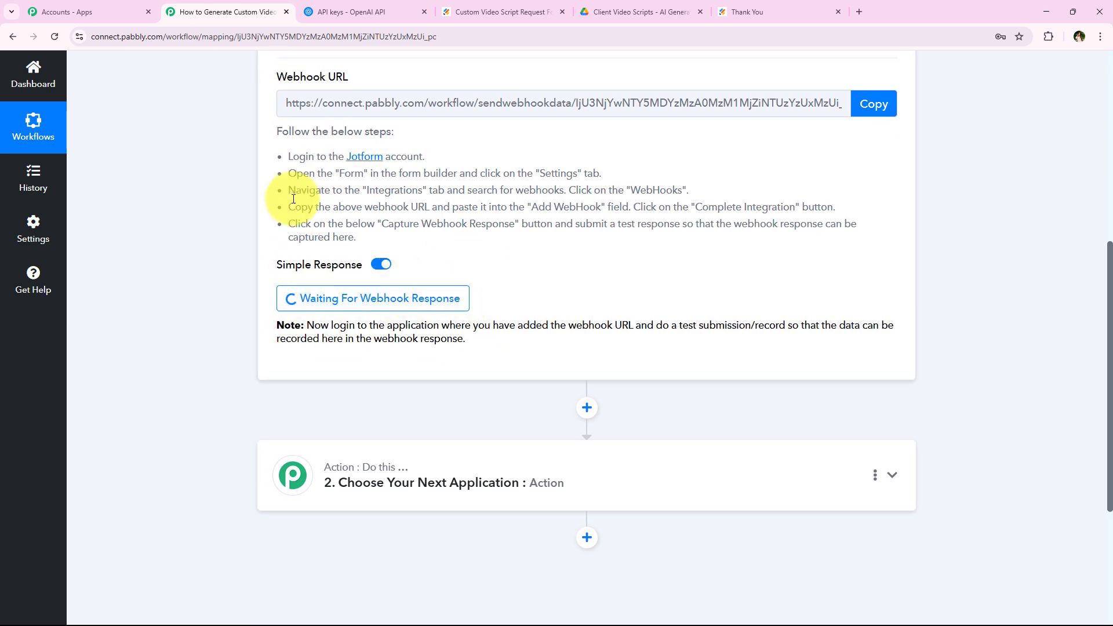
pyautogui.moveTo(655, 325); pyautogui.dragTo(789, 319)
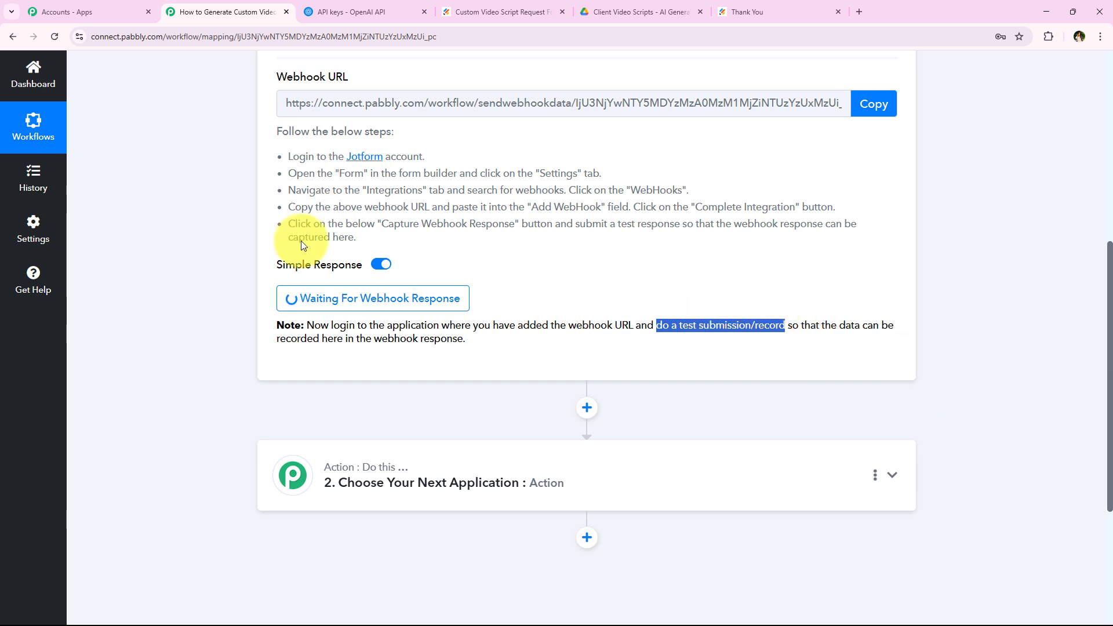
# Open the live Jotform form in a new tab and close the old Thank You tab.
pyautogui.click(493, 11)
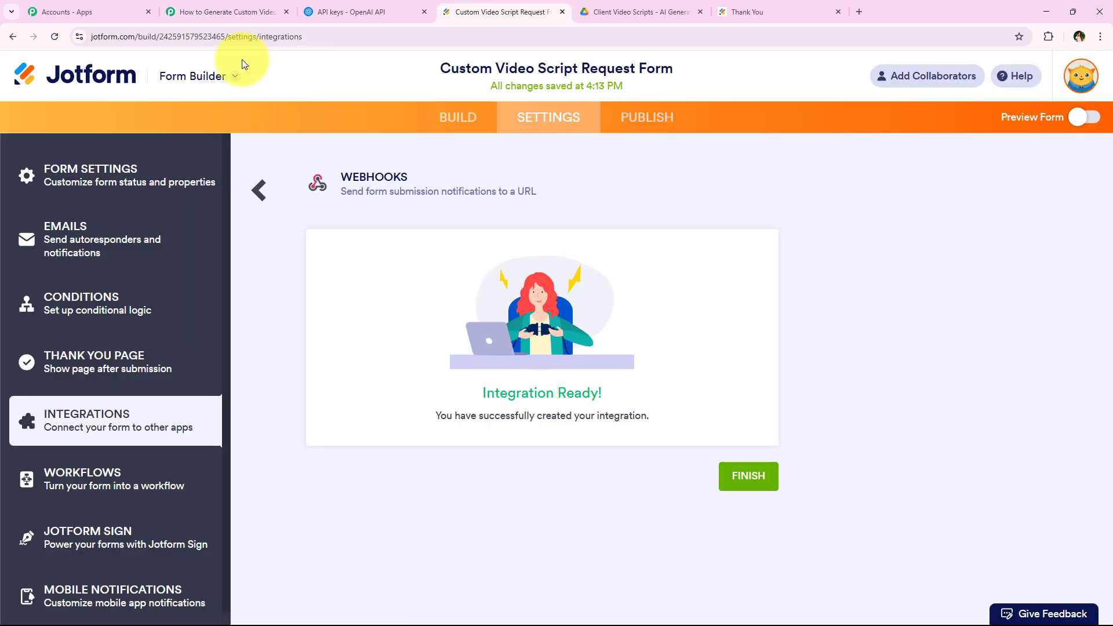
pyautogui.click(655, 122)
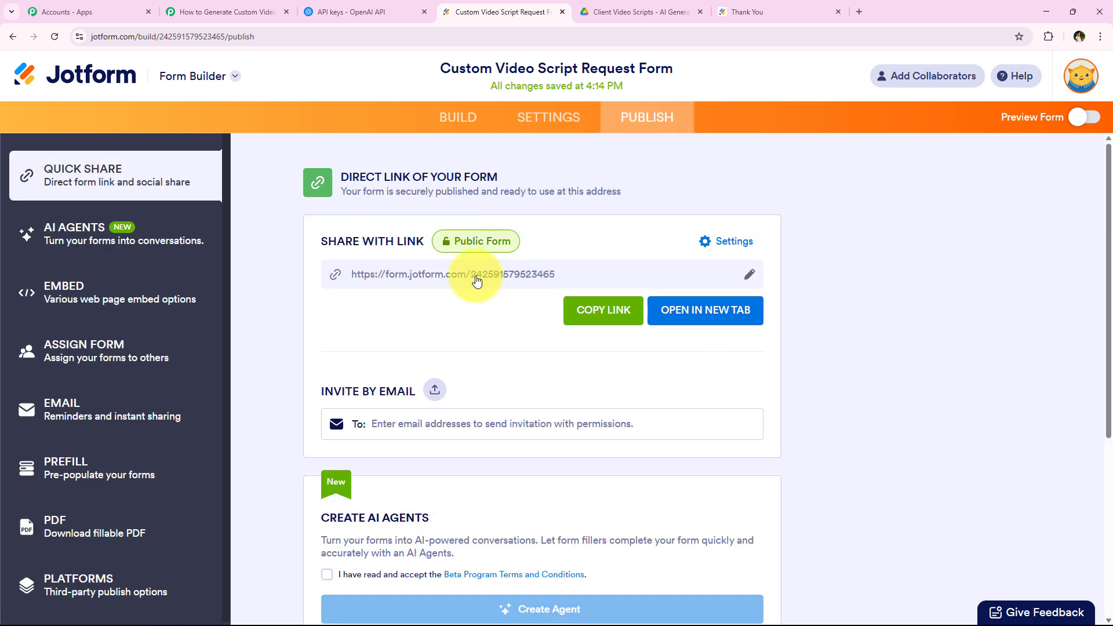
pyautogui.click(691, 310)
pyautogui.click(973, 12)
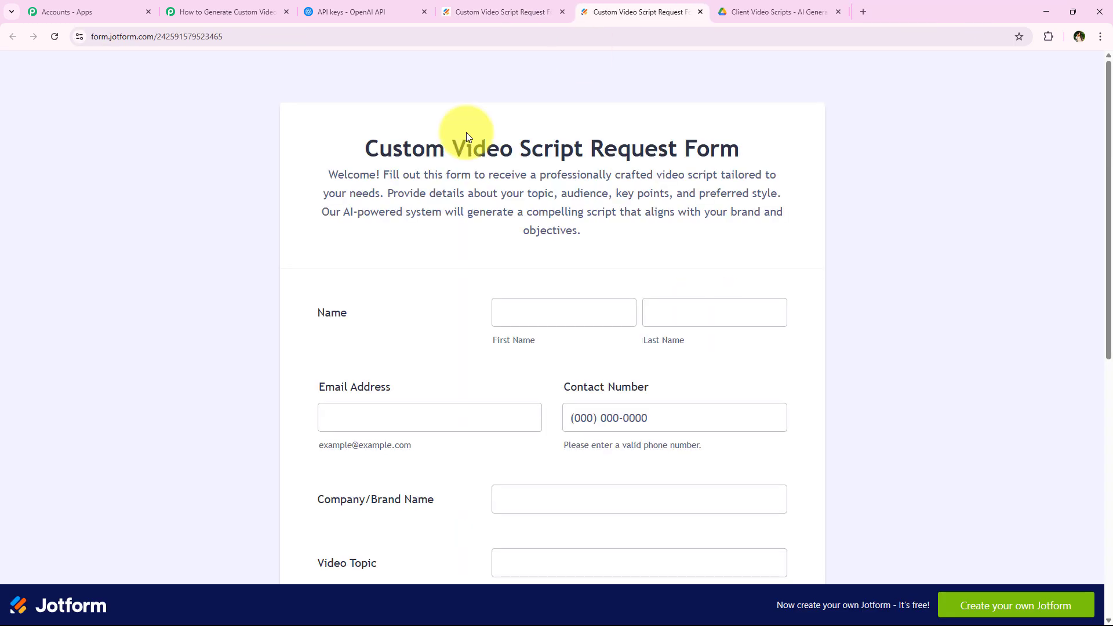
pyautogui.scroll(-2, 238, 357)
pyautogui.scroll(2, 238, 357)
# Autofill the name, email and contact number fields from saved test entries.
pyautogui.click(549, 316)
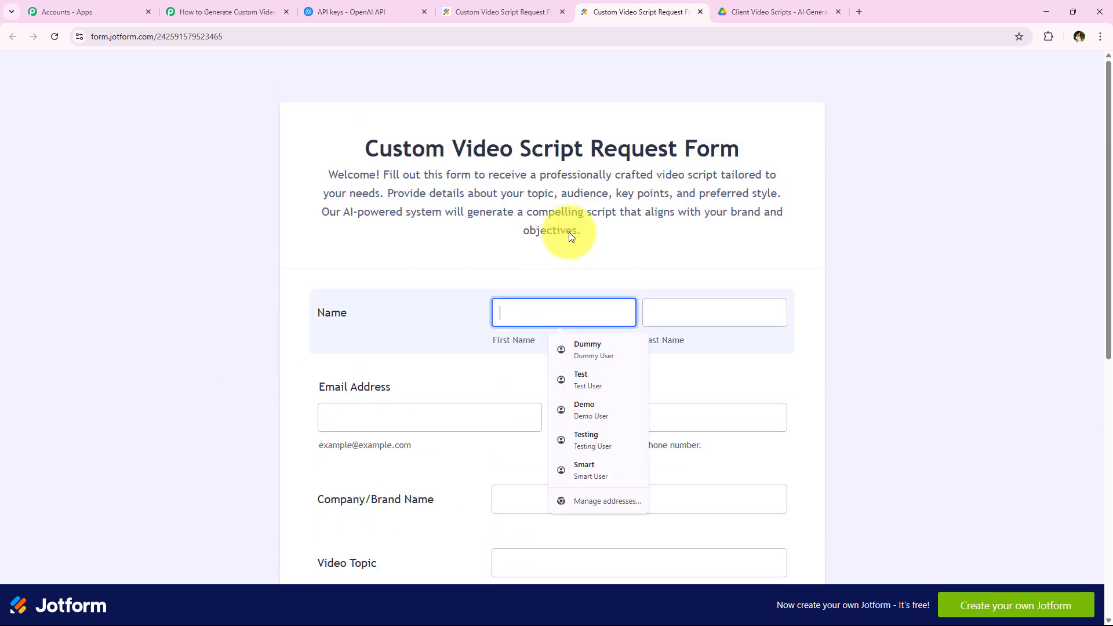
pyautogui.click(570, 377)
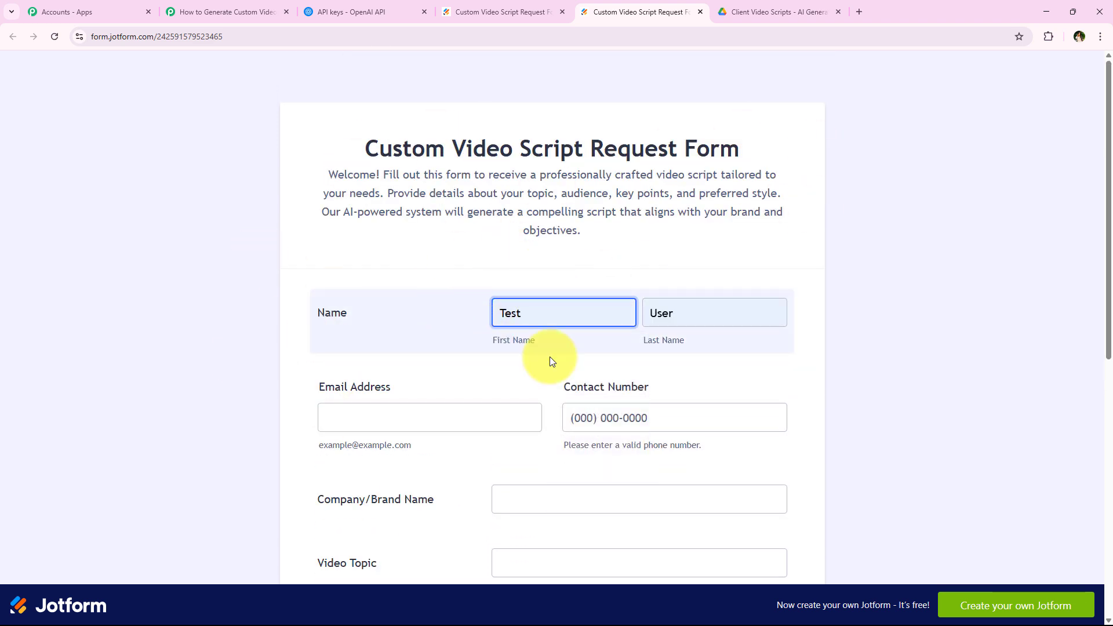
pyautogui.scroll(-2, 432, 349)
pyautogui.click(437, 302)
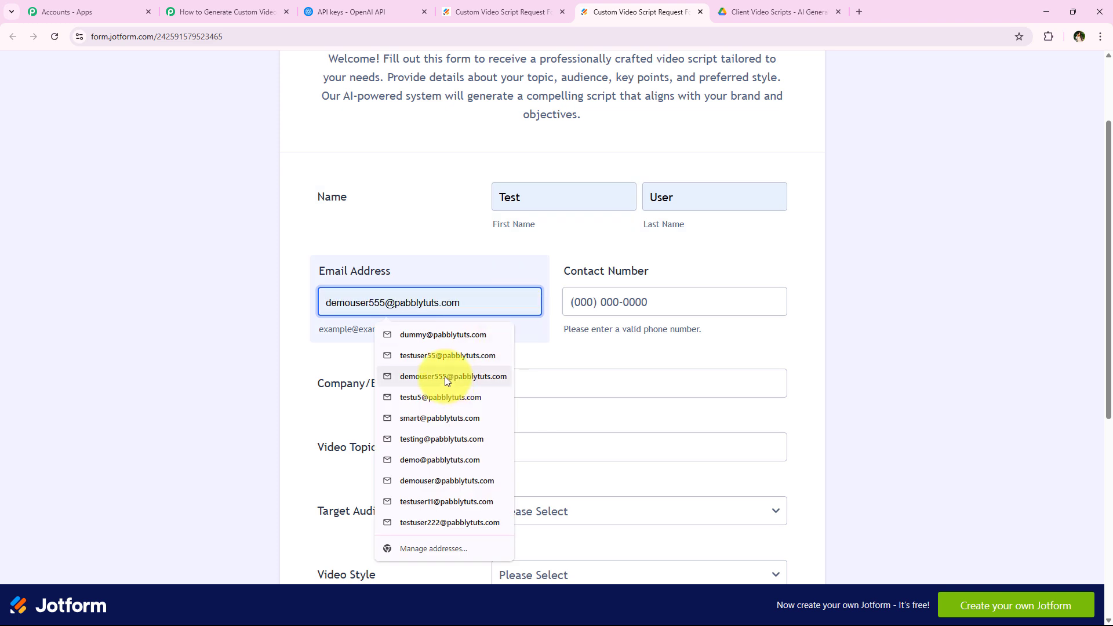
pyautogui.click(444, 361)
pyautogui.click(665, 302)
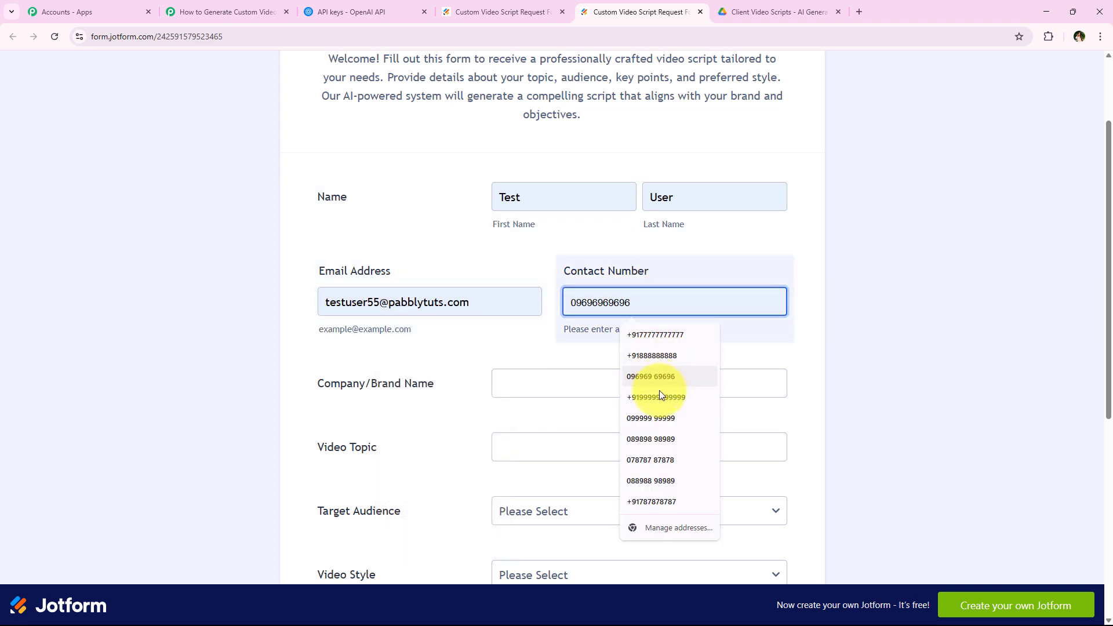
pyautogui.click(663, 403)
pyautogui.scroll(-4, 270, 313)
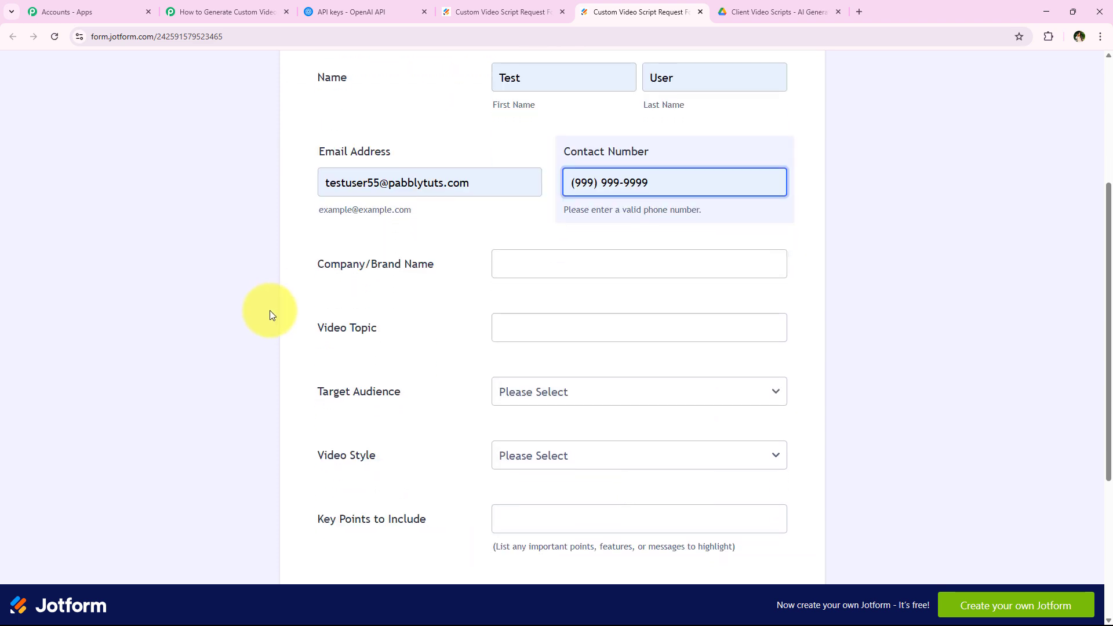
# Enter FitPro Gym as the company name and paste the suggested video topic.
pyautogui.click(460, 161)
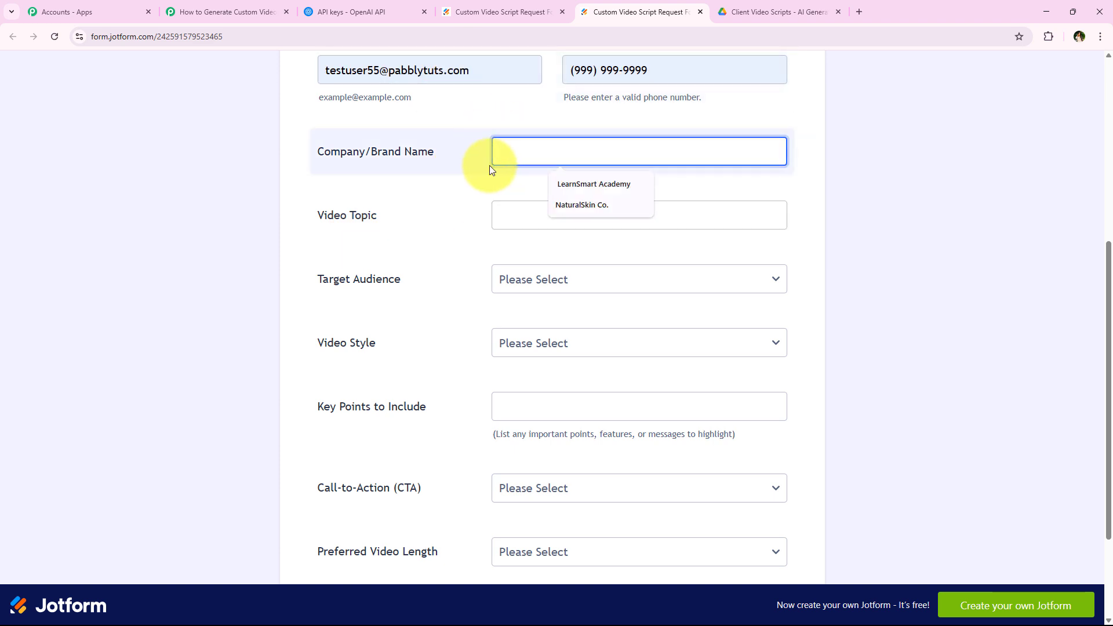
pyautogui.write('FitPro Gym')
pyautogui.click(638, 216)
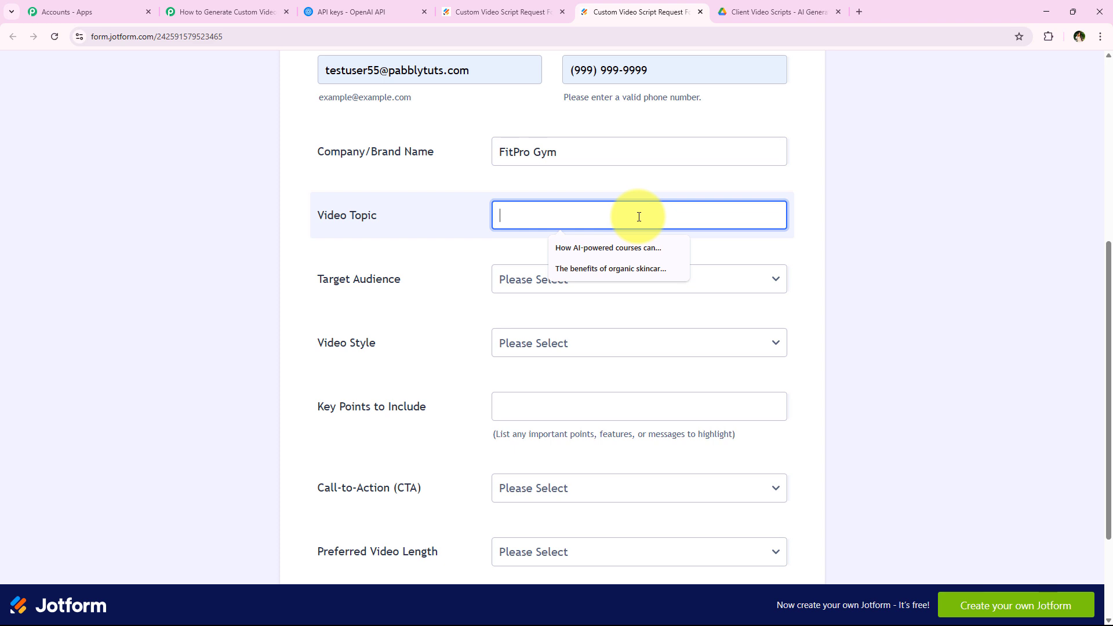
pyautogui.hotkey('ctrl', 'v')
# Set target audience to Health & Wellness Audience and video style to Casual & Entertaining.
pyautogui.click(543, 279)
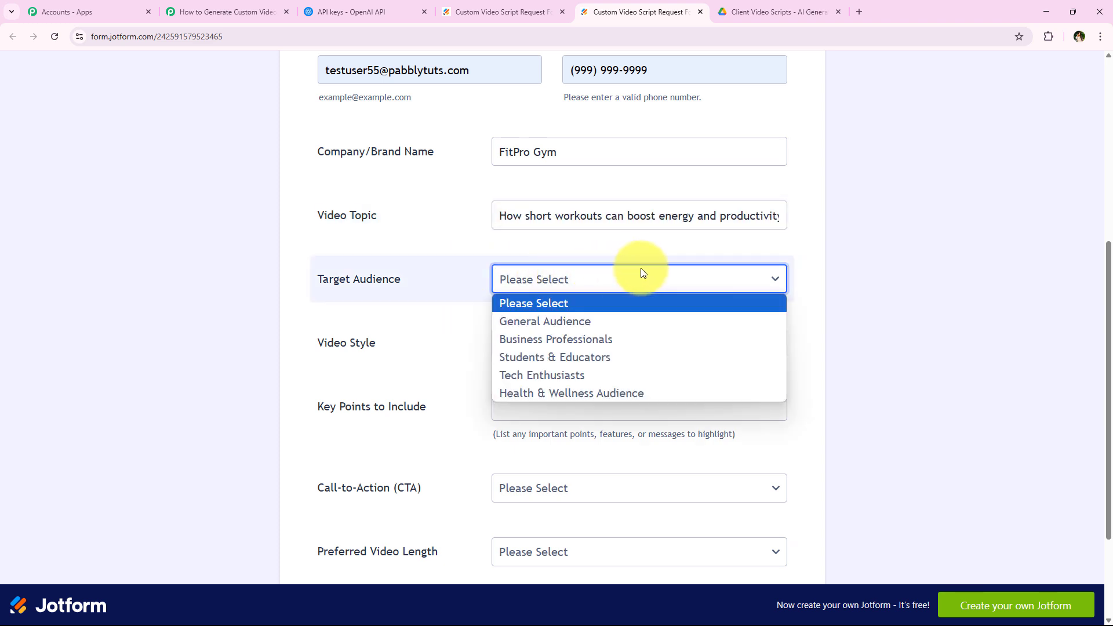
pyautogui.click(625, 392)
pyautogui.click(591, 339)
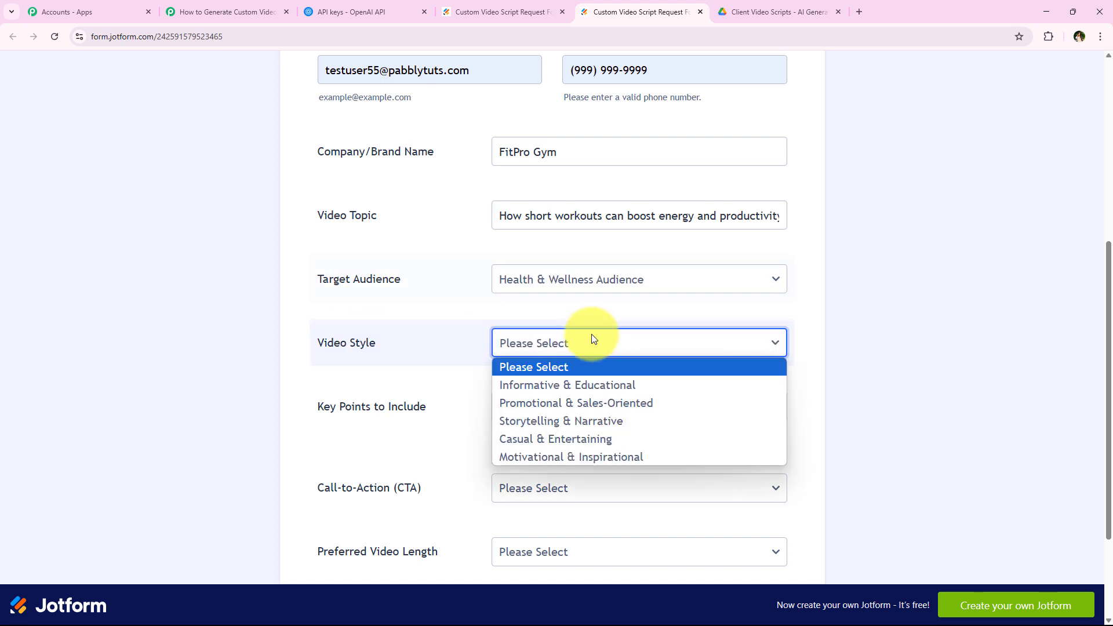
pyautogui.click(519, 436)
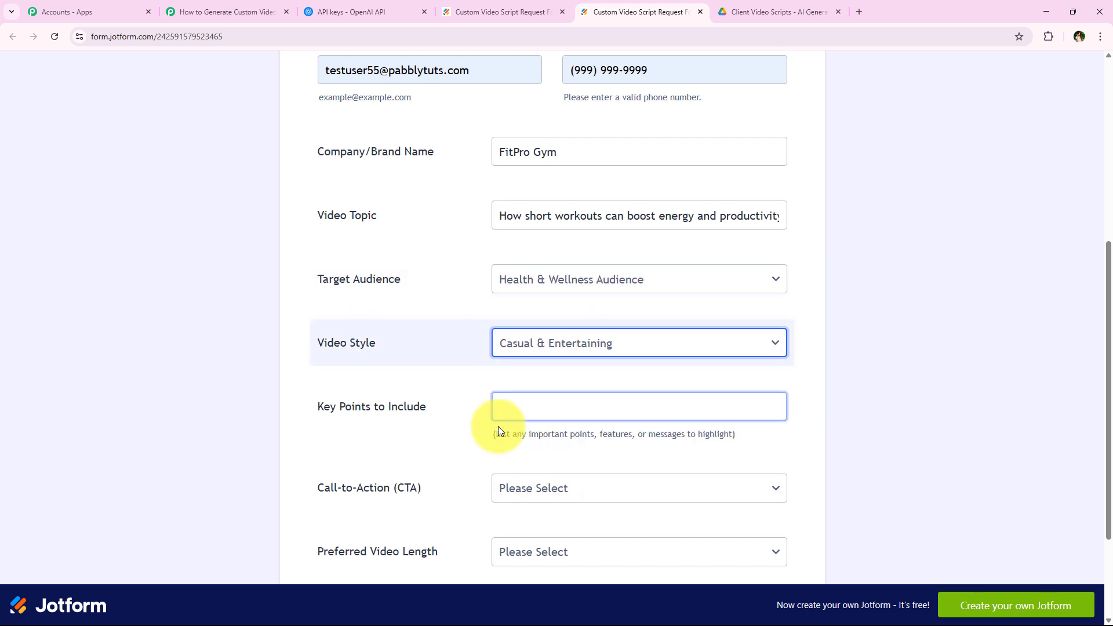
pyautogui.scroll(-1, 391, 389)
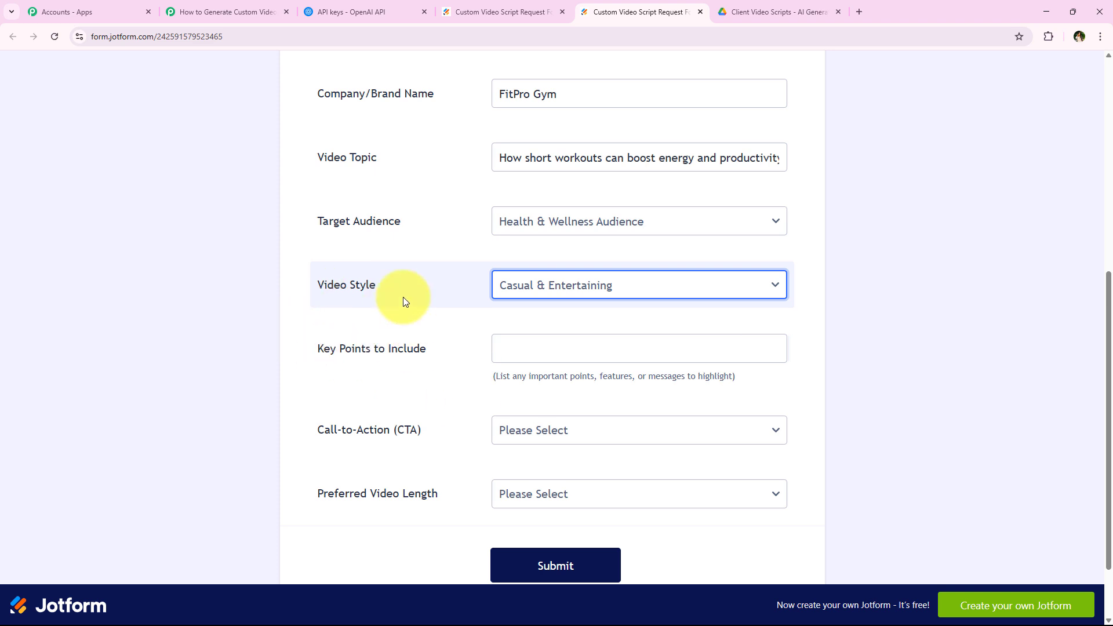
# Paste the suggested key points into the key points field.
pyautogui.click(573, 350)
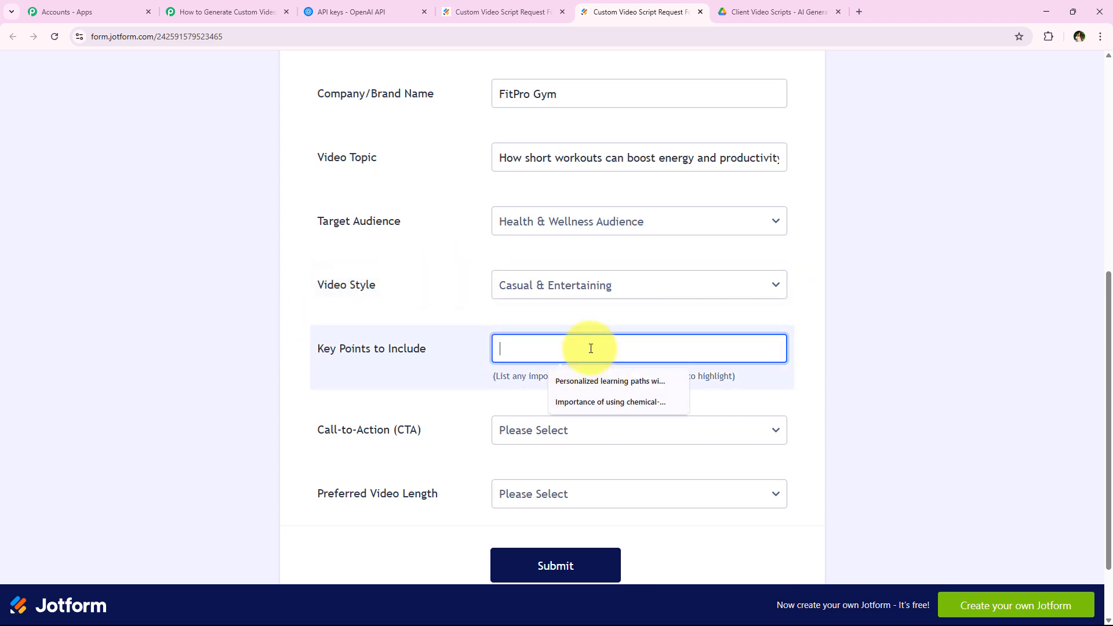
pyautogui.hotkey('ctrl', 'v')
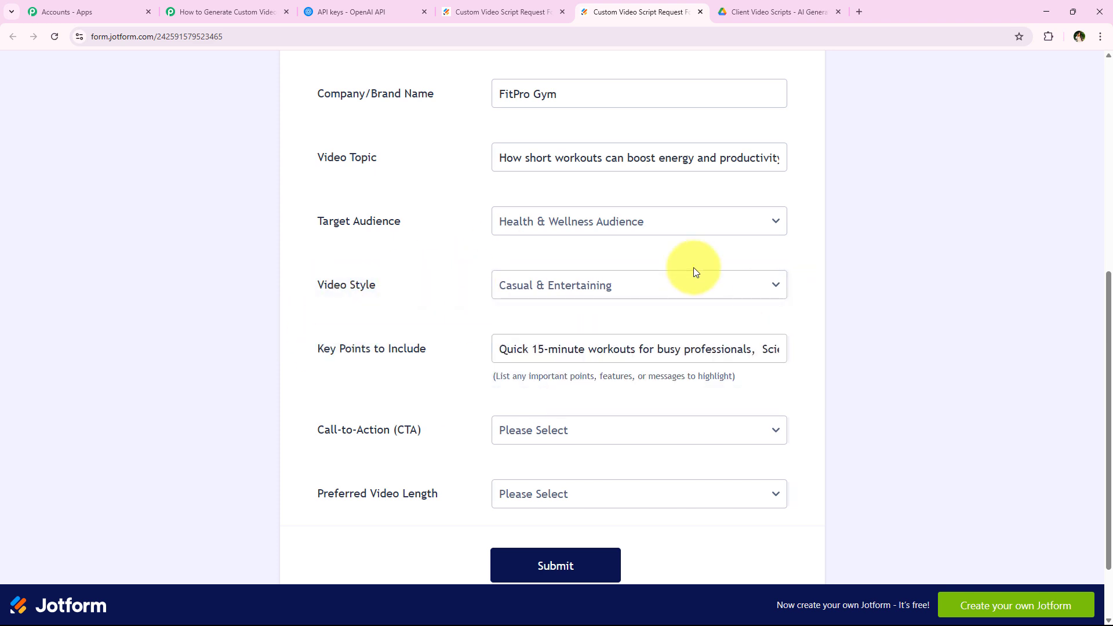
pyautogui.scroll(-1, 641, 373)
pyautogui.scroll(-2, 460, 404)
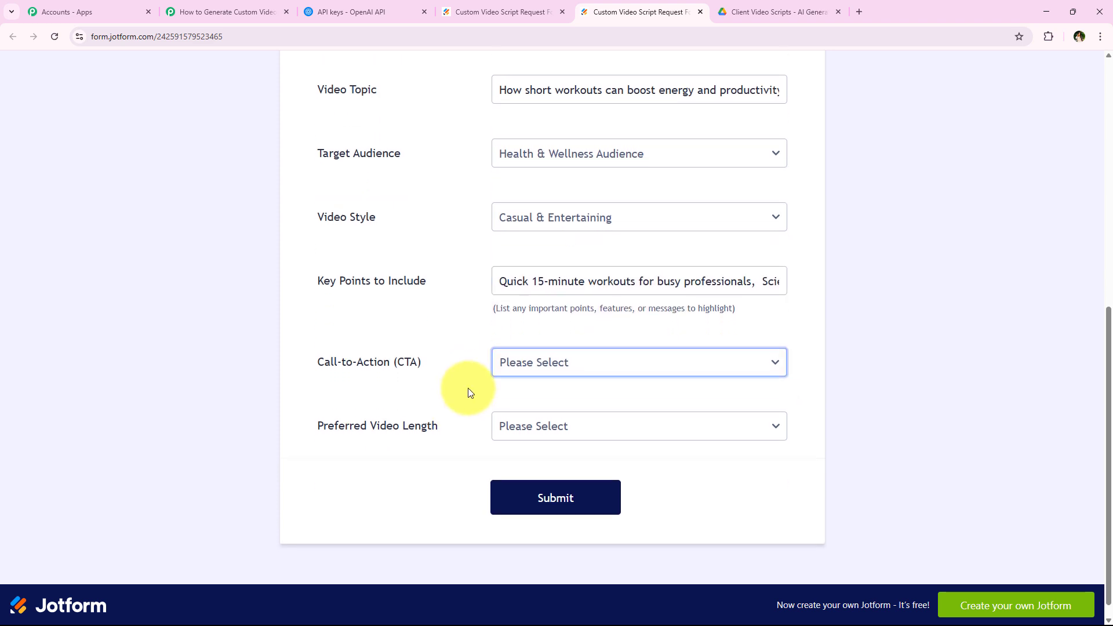
# Choose Sign Up / Subscribe as call to action and 30 Seconds length, then submit.
pyautogui.click(295, 344)
pyautogui.click(563, 344)
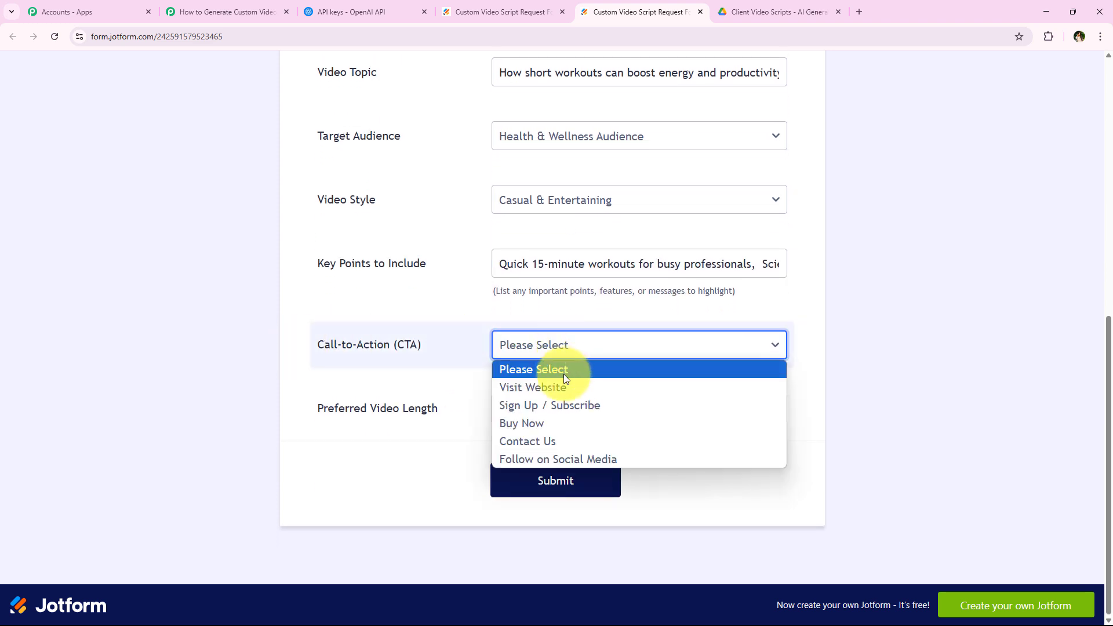
pyautogui.click(545, 413)
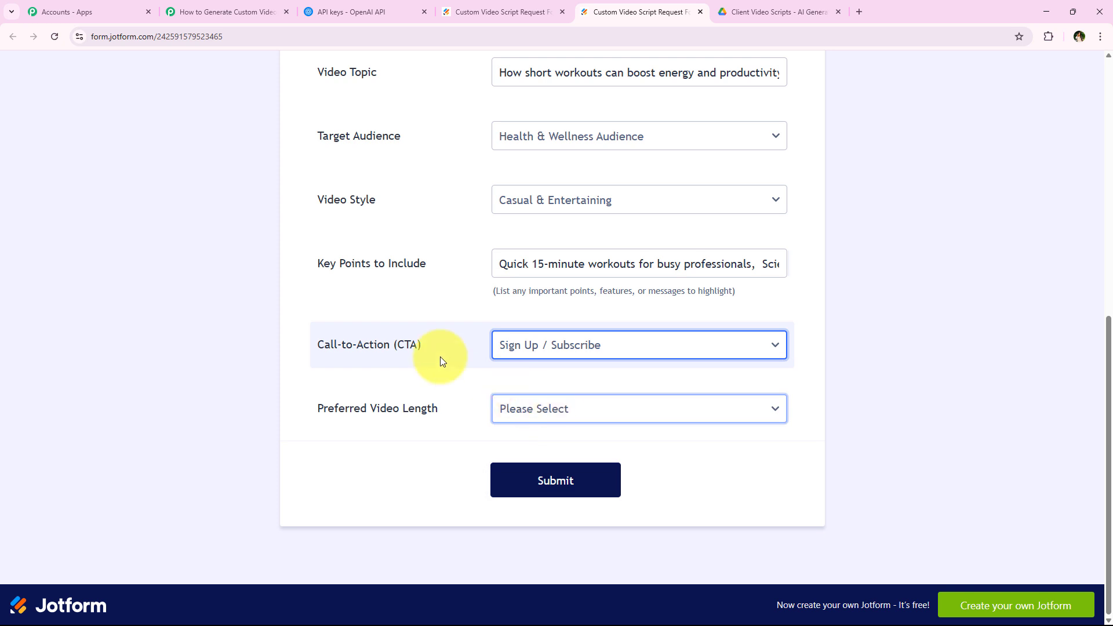
pyautogui.click(555, 405)
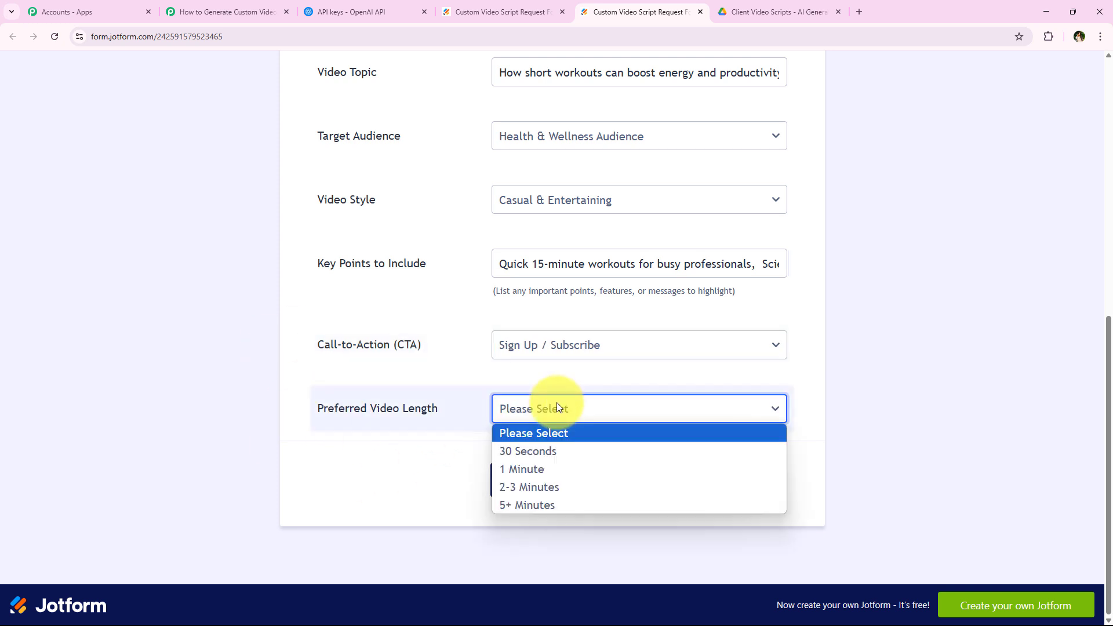
pyautogui.click(572, 453)
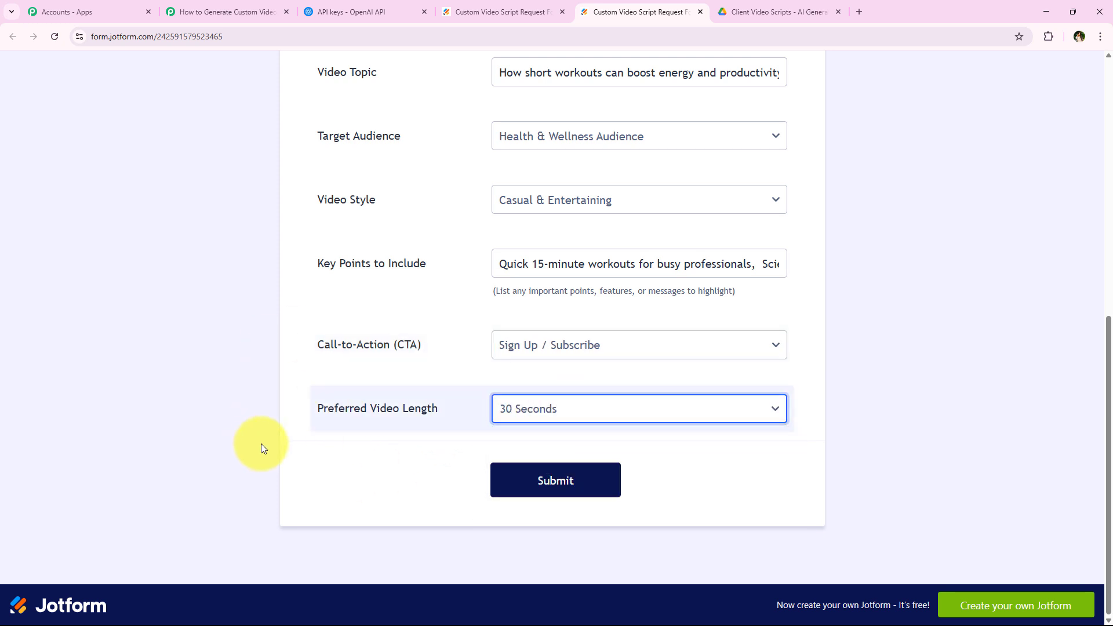
pyautogui.scroll(8, 242, 416)
pyautogui.scroll(-8, 242, 416)
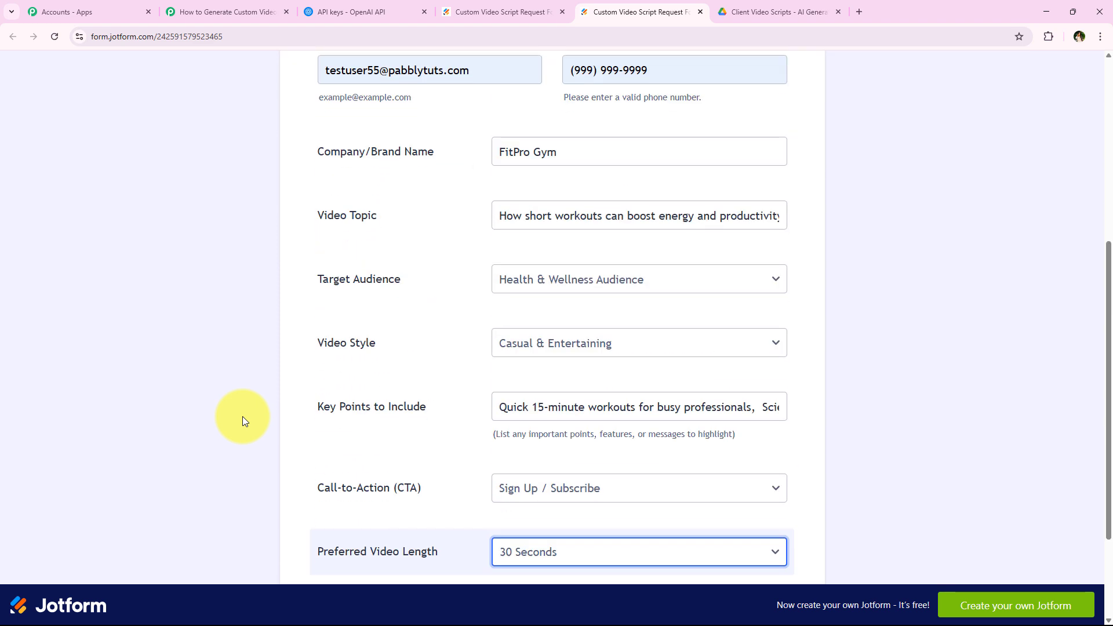
pyautogui.click(550, 492)
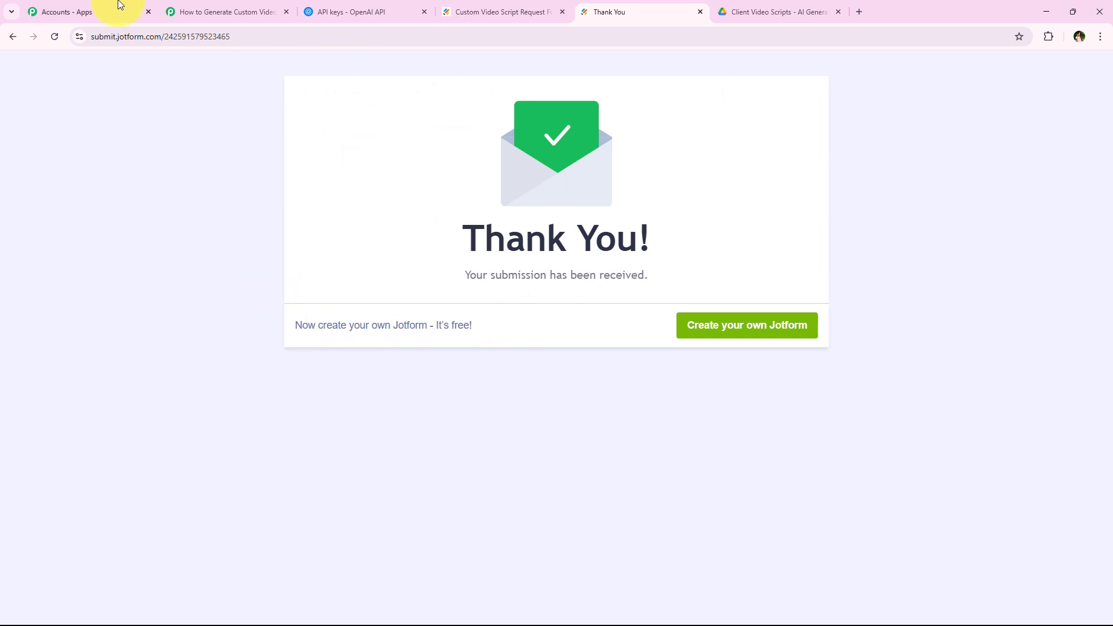
# Review the FitPro Gym response in the Jotform trigger, enlarge KeyPoints, then collapse the trigger.
pyautogui.click(208, 10)
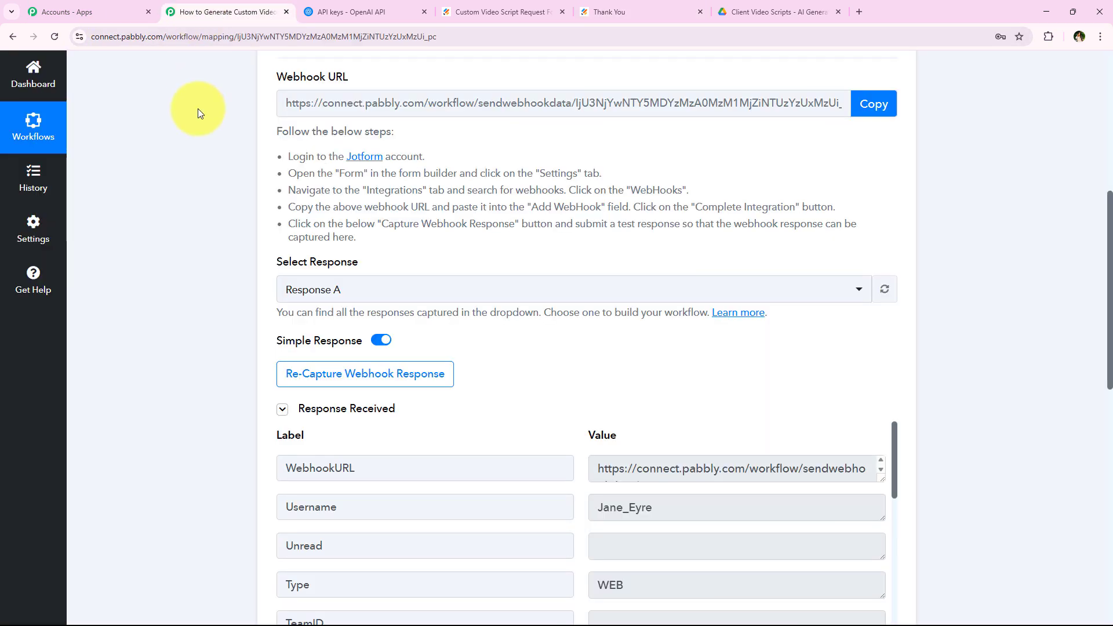
pyautogui.scroll(-3, 191, 174)
pyautogui.scroll(-3, 190, 177)
pyautogui.scroll(-6, 430, 264)
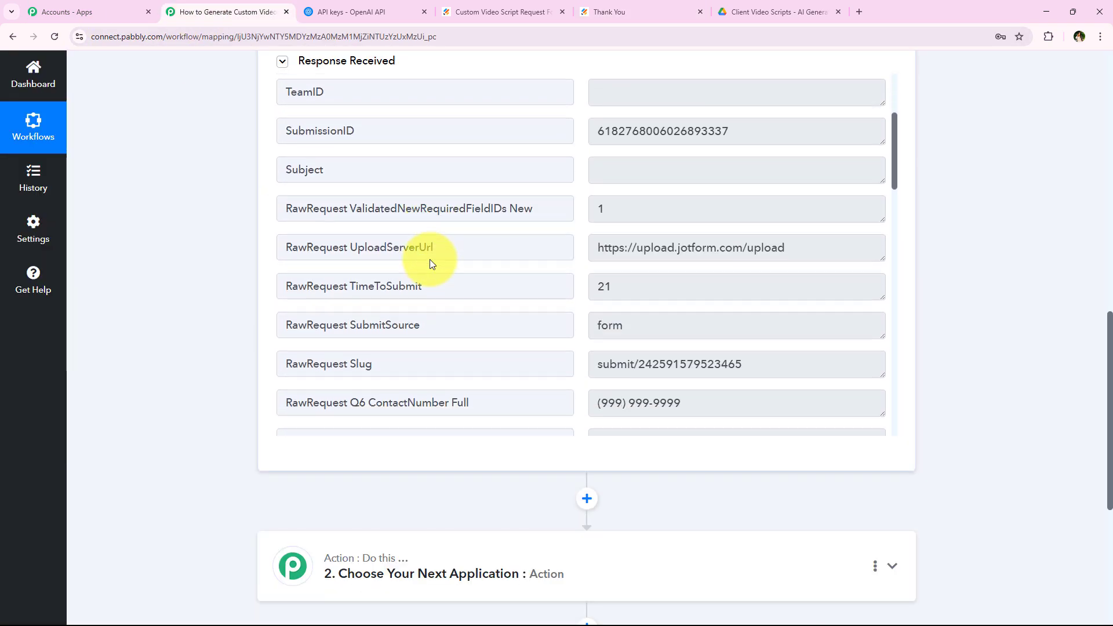
pyautogui.scroll(2, 219, 360)
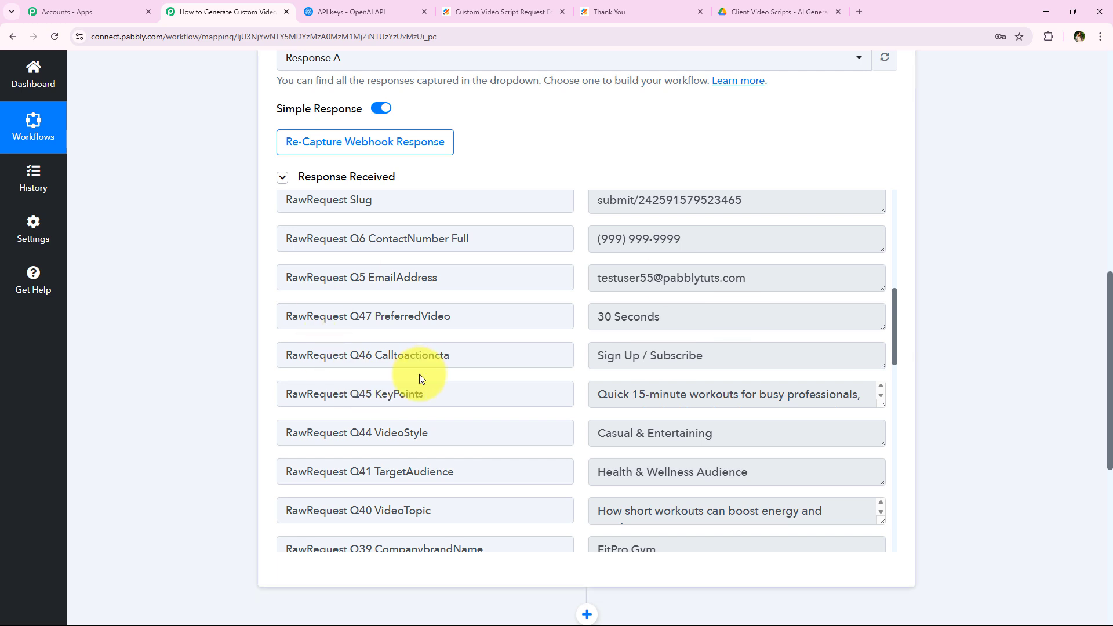
pyautogui.moveTo(877, 405); pyautogui.dragTo(877, 437)
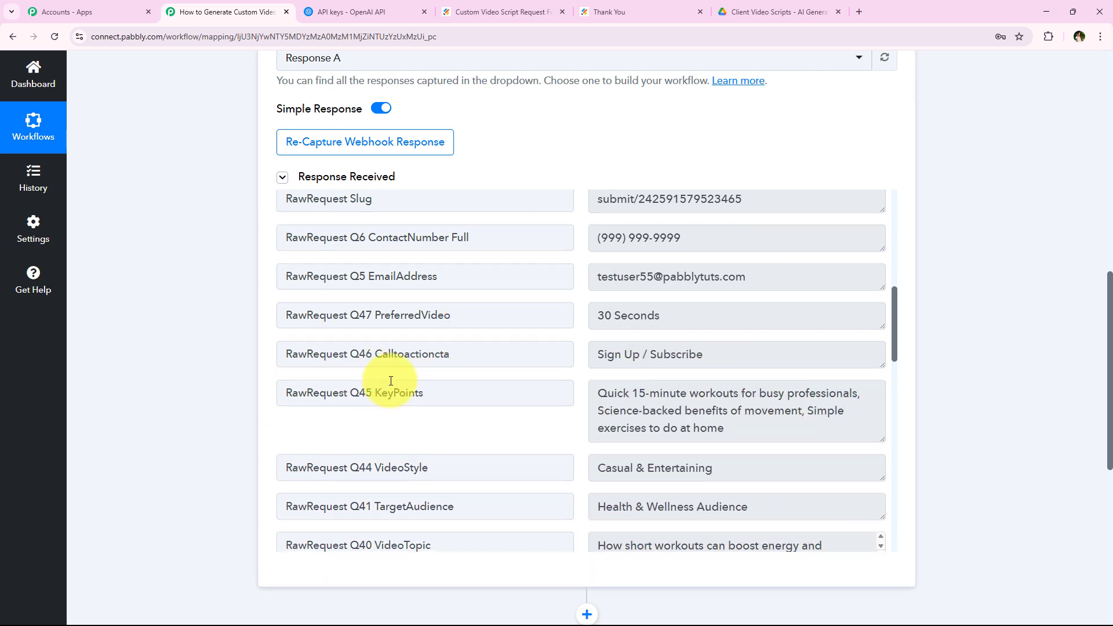
pyautogui.scroll(-3, 435, 393)
pyautogui.scroll(-2, 504, 421)
pyautogui.scroll(5, 576, 427)
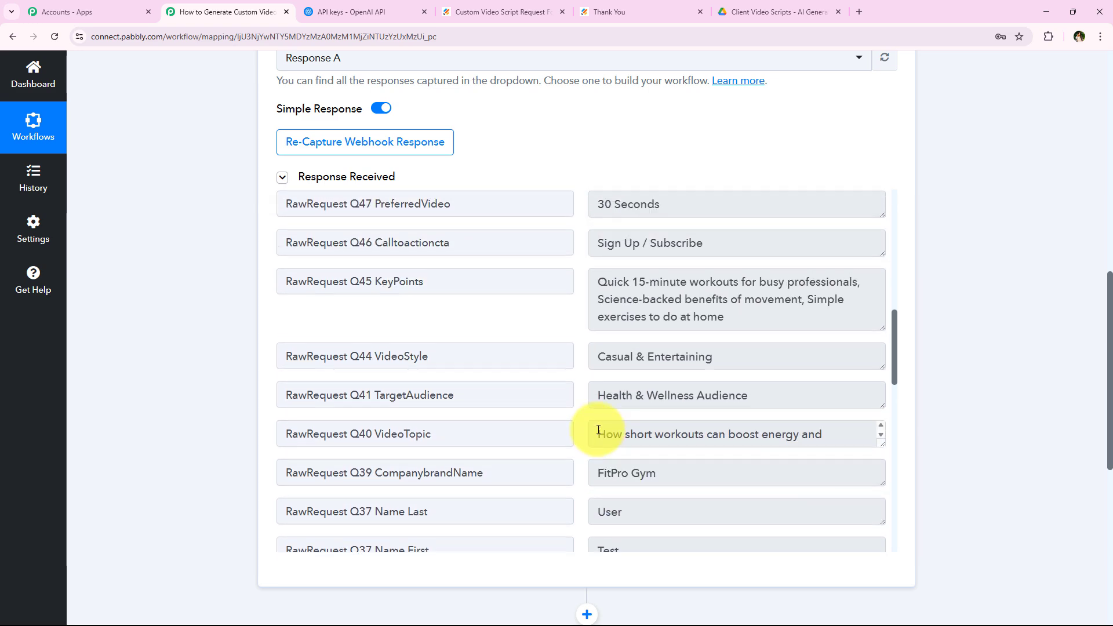
pyautogui.middleClick(187, 455)
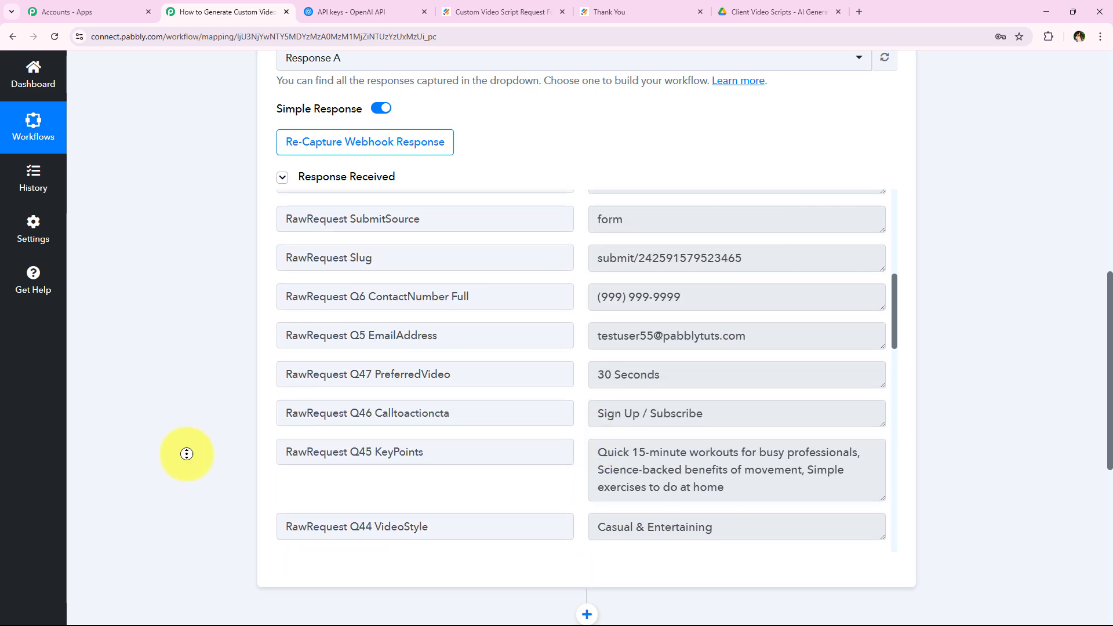
pyautogui.click(567, 293)
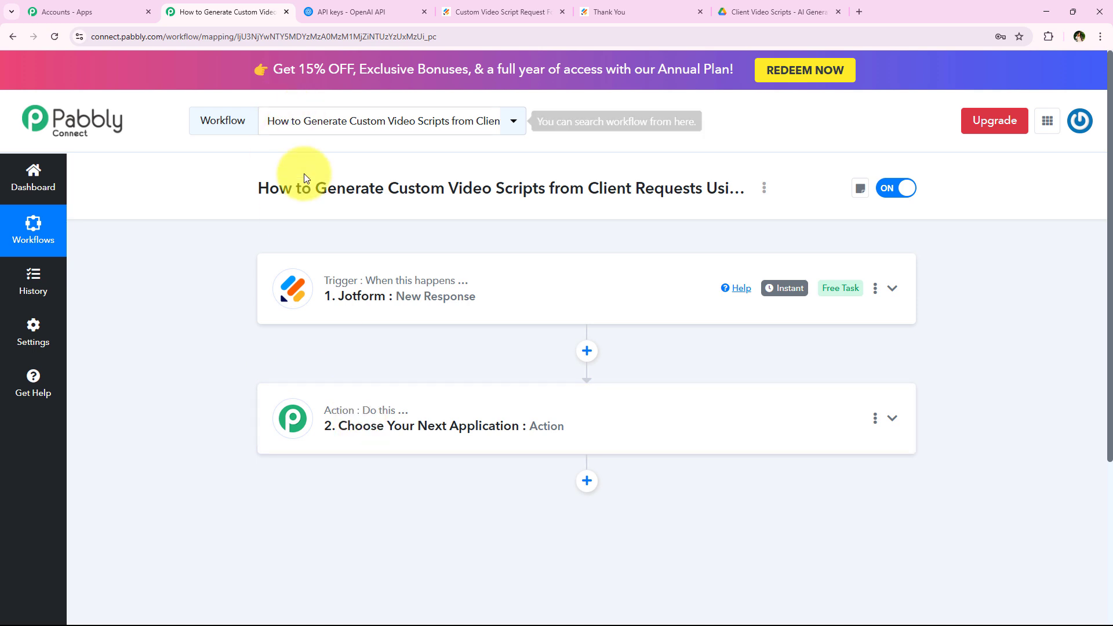
# Set the next action to the OpenAI app with the ChatGPT event and begin connecting an account.
pyautogui.moveTo(315, 189); pyautogui.dragTo(706, 193)
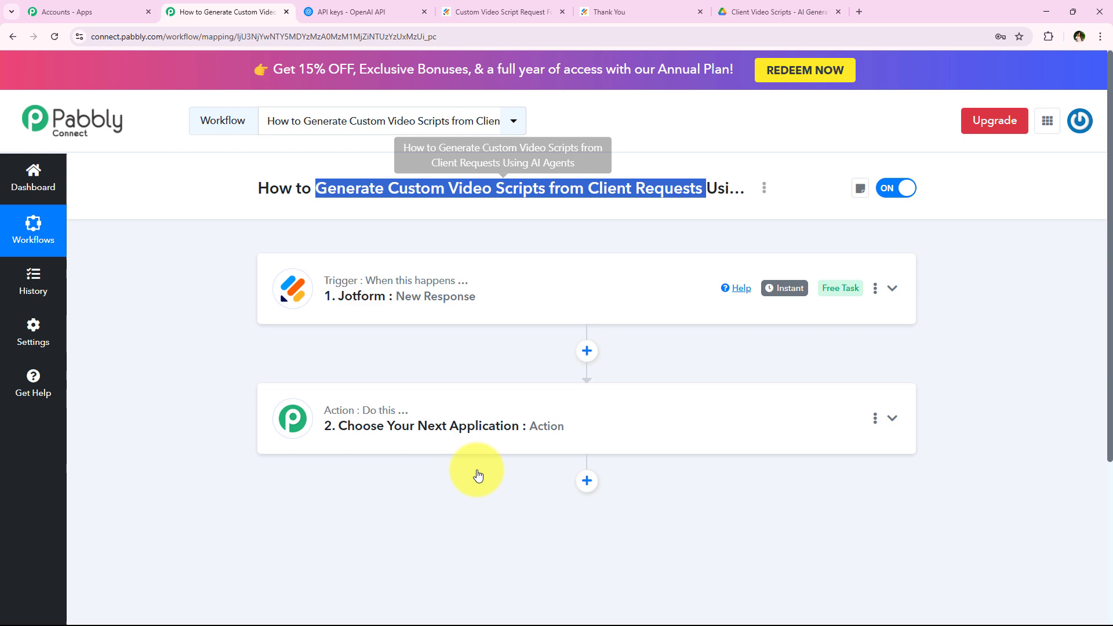
pyautogui.click(393, 447)
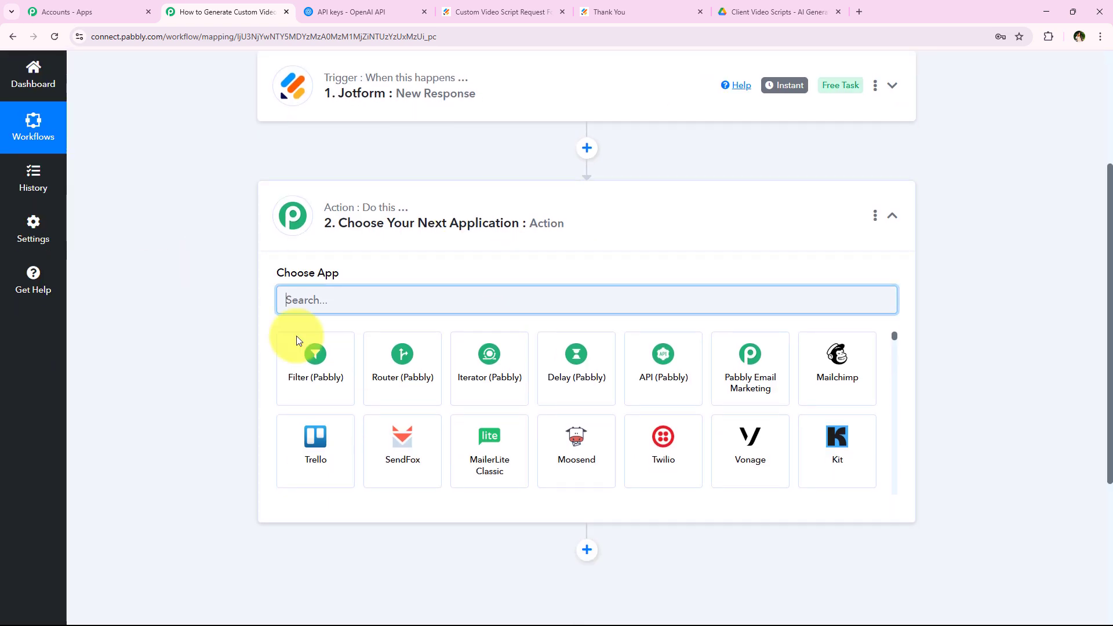
pyautogui.scroll(4, 144, 314)
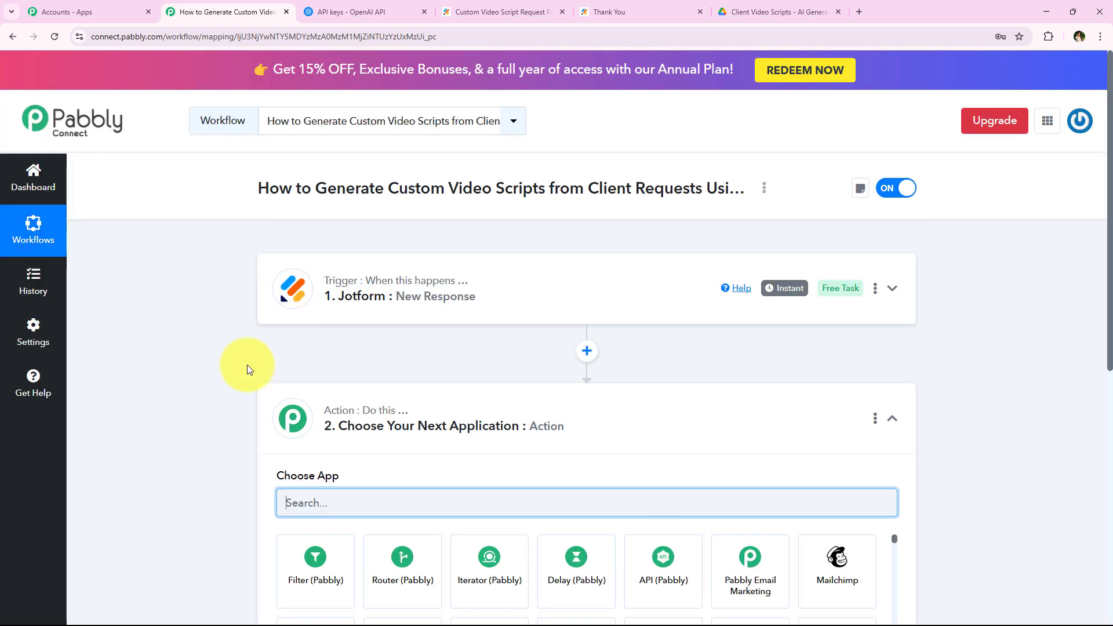
pyautogui.scroll(-2, 311, 406)
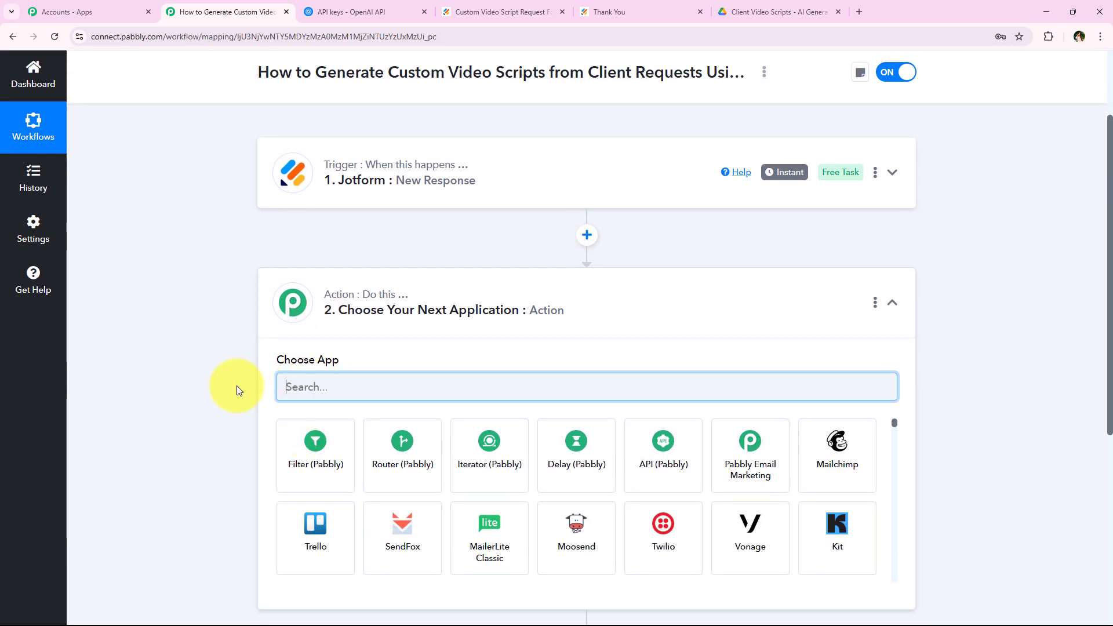
pyautogui.scroll(-1, 232, 390)
pyautogui.write('OpenA')
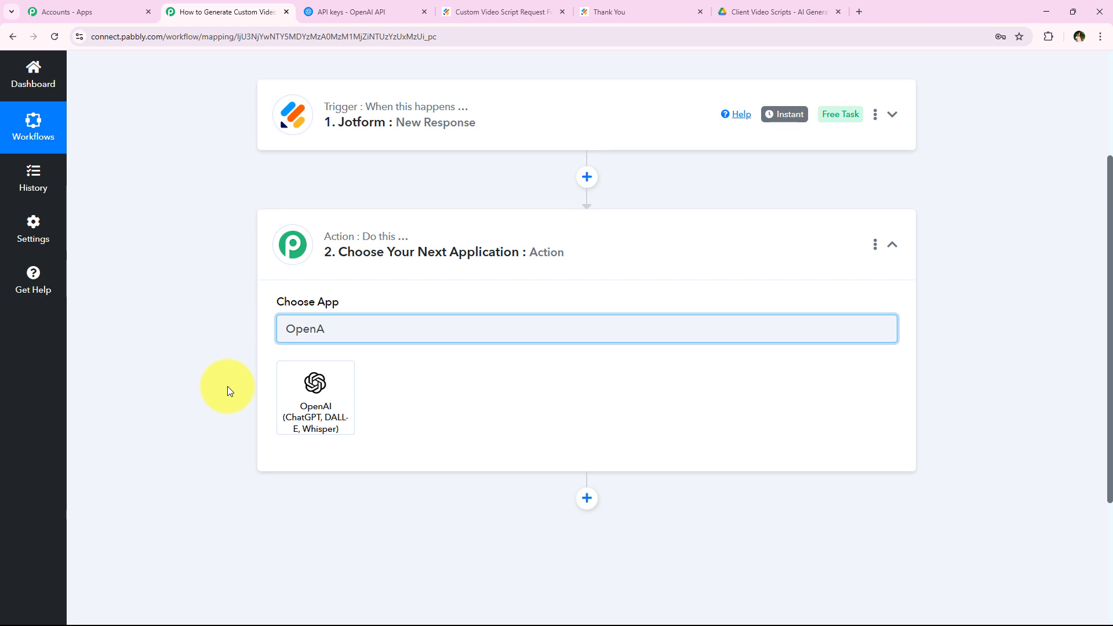
pyautogui.write('I')
pyautogui.click(326, 409)
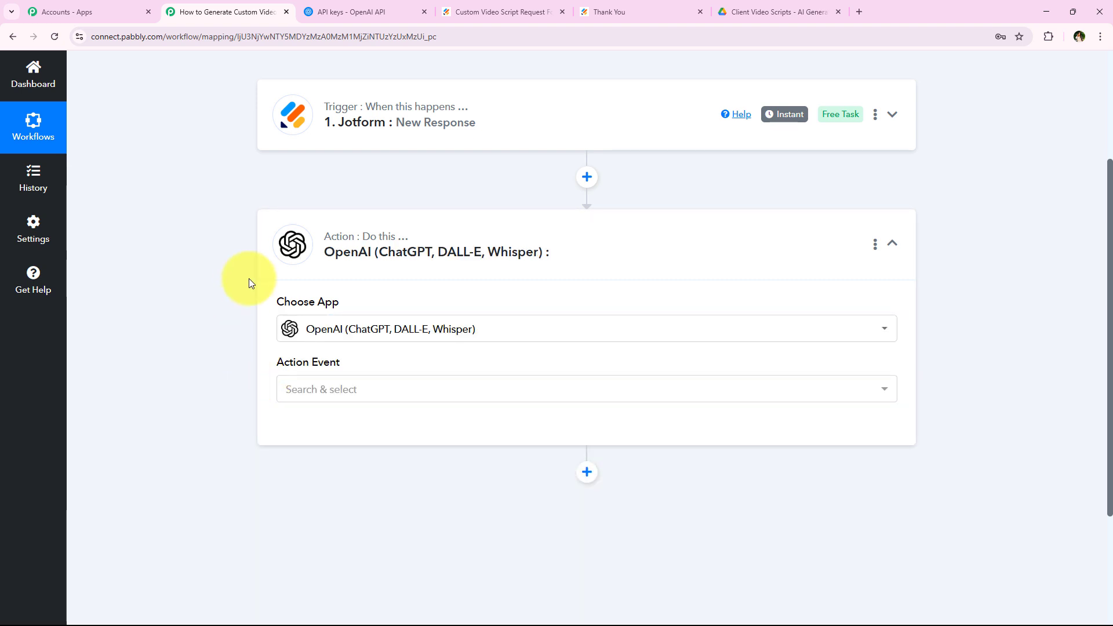
pyautogui.click(295, 390)
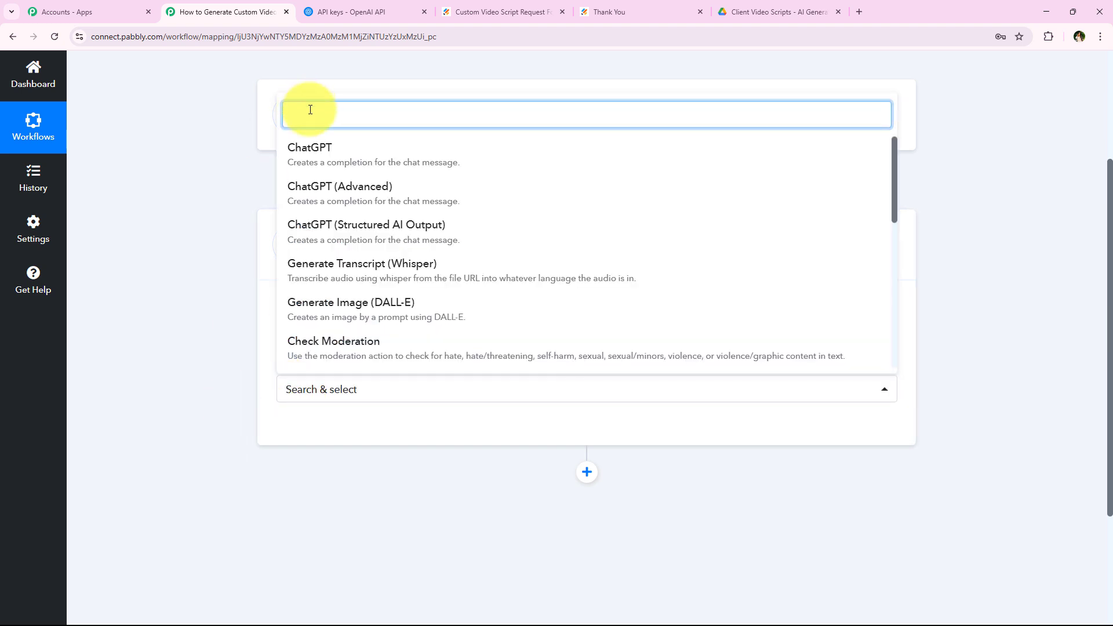
pyautogui.click(313, 153)
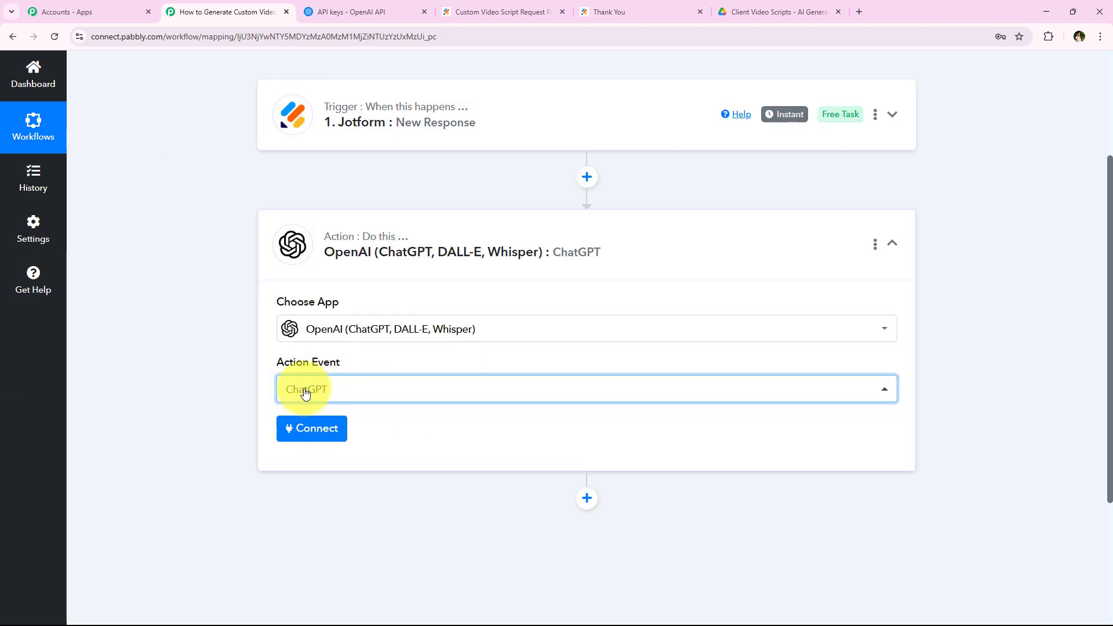
pyautogui.click(279, 432)
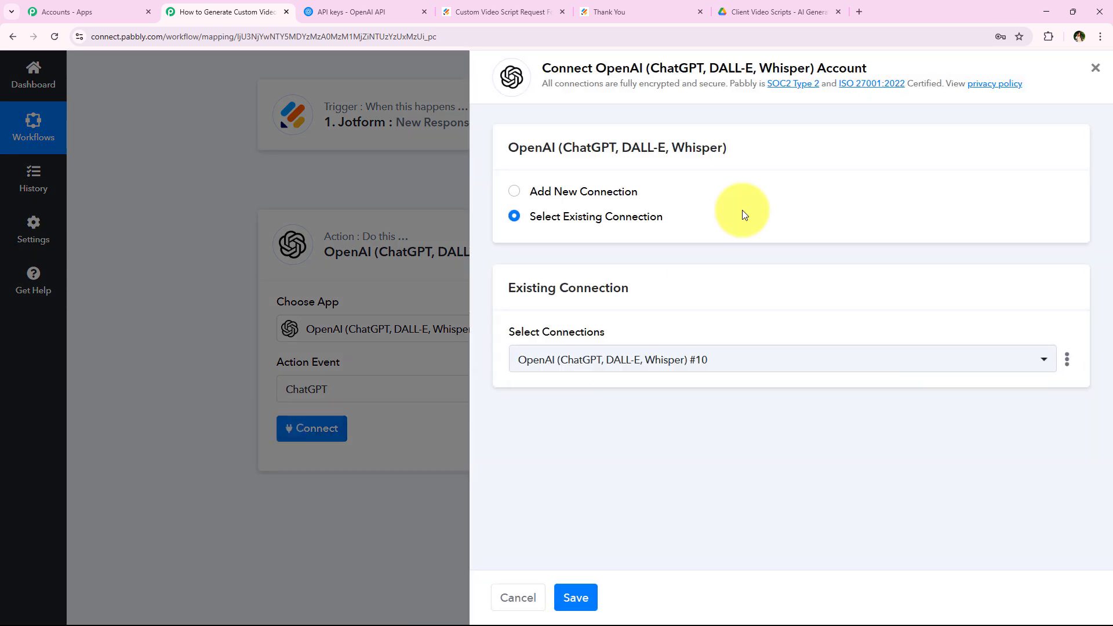
# Switch to Add New Connection and follow the help link to the OpenAI API keys page.
pyautogui.click(608, 197)
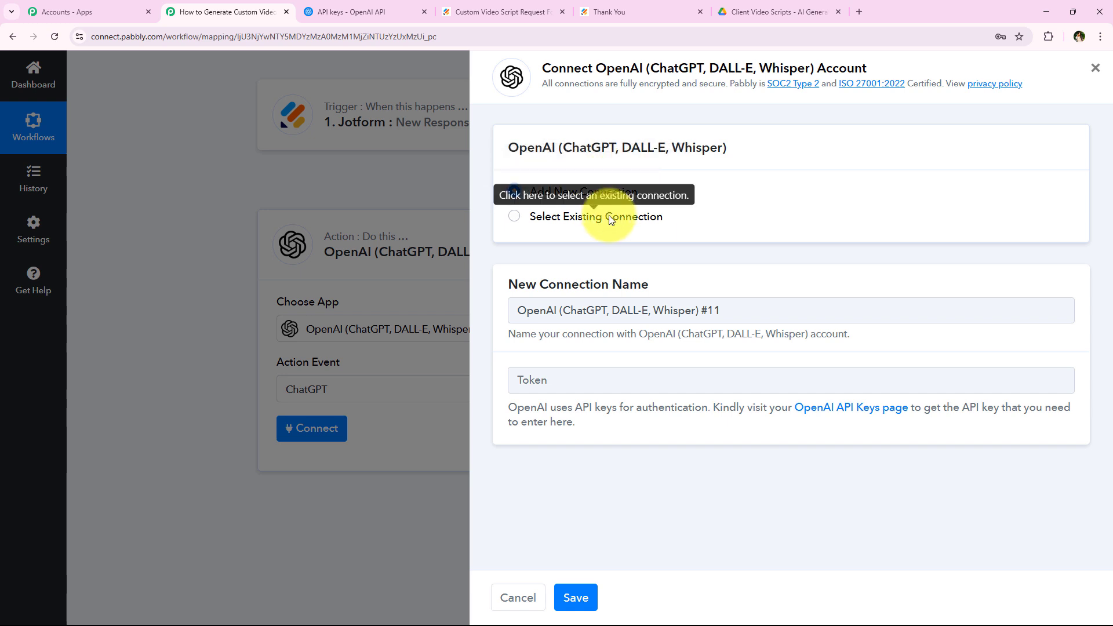
pyautogui.click(608, 214)
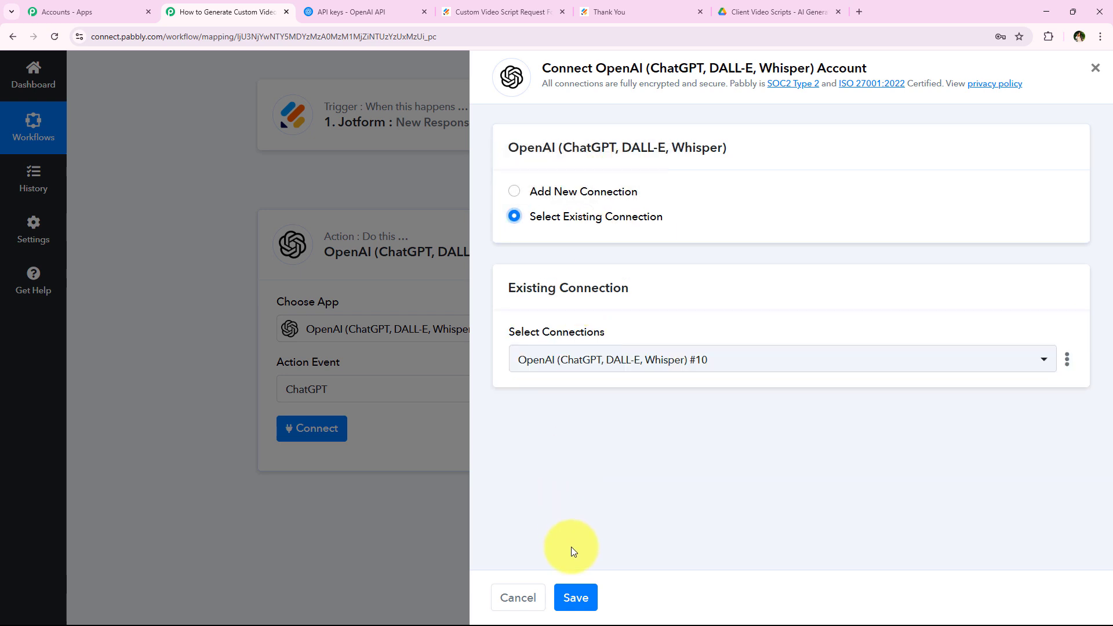
pyautogui.click(585, 192)
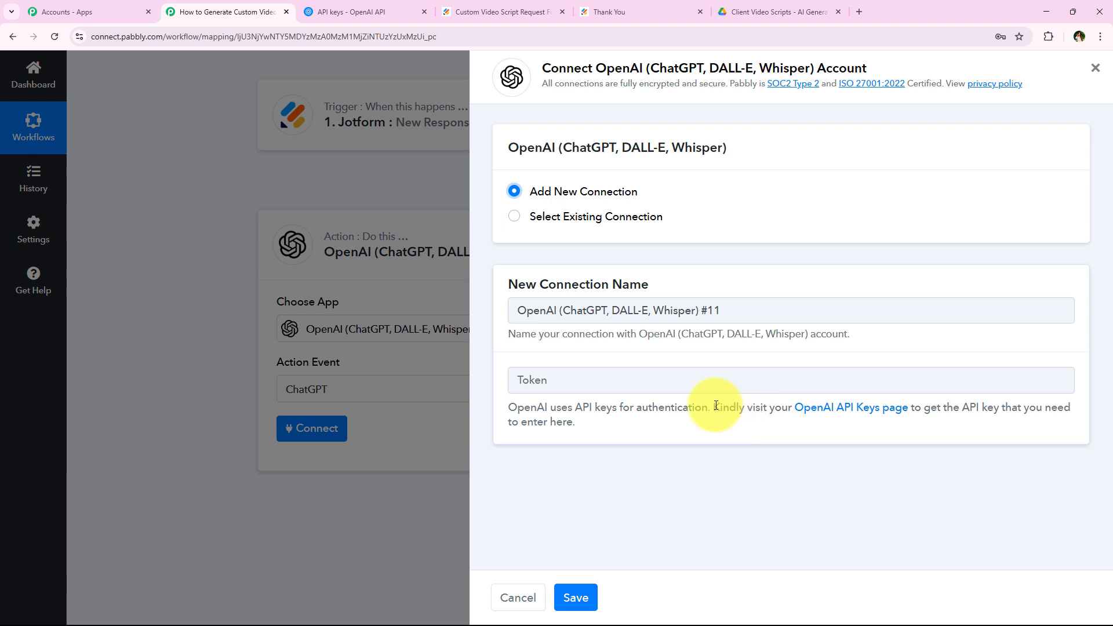
pyautogui.moveTo(713, 407); pyautogui.dragTo(729, 459)
pyautogui.moveTo(713, 407); pyautogui.dragTo(988, 408)
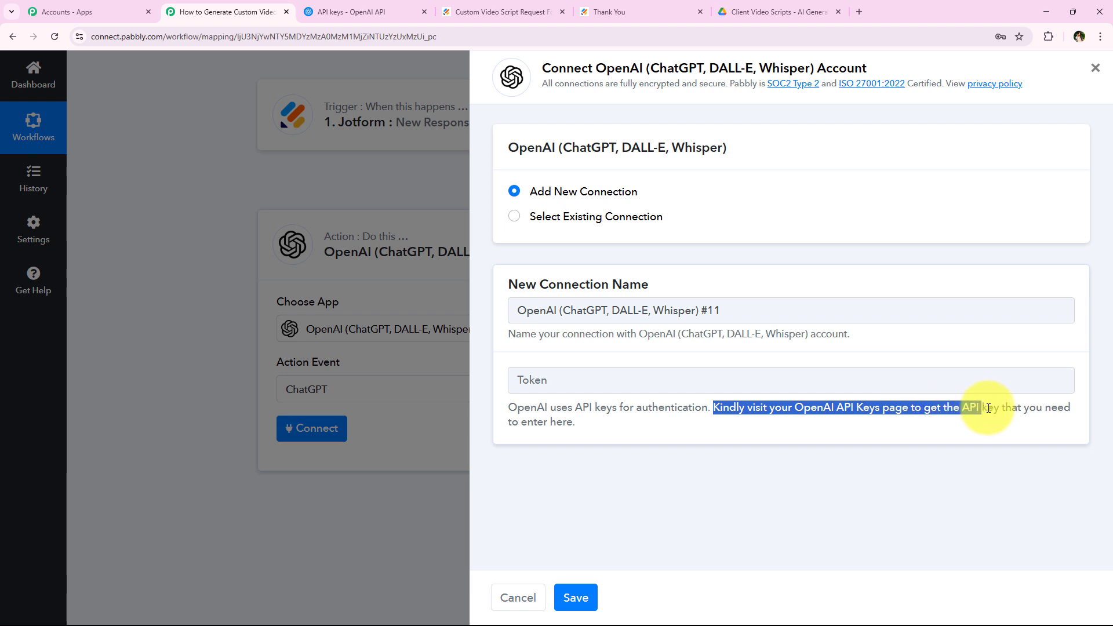
pyautogui.click(918, 468)
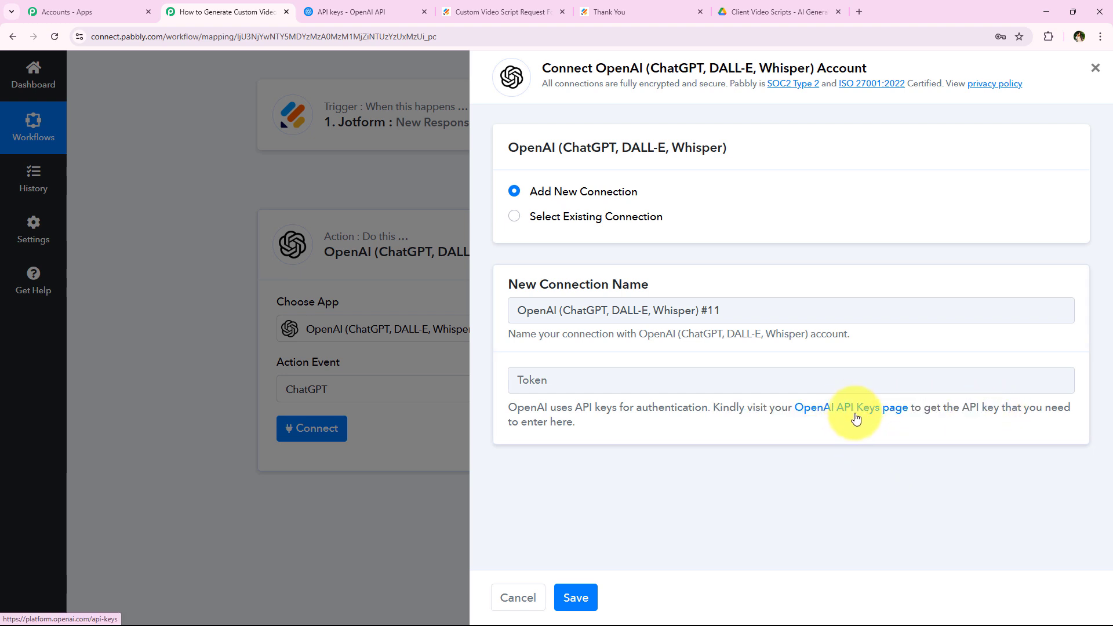
pyautogui.click(856, 417)
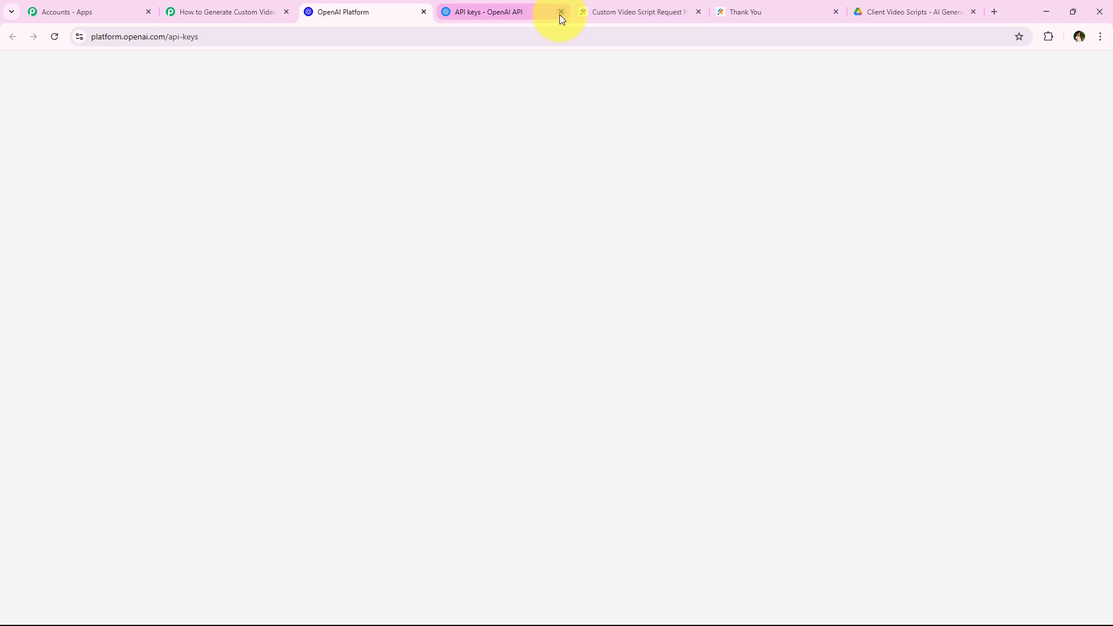
# Create a new secret key named AI Agent in the Default project and copy it.
pyautogui.click(559, 12)
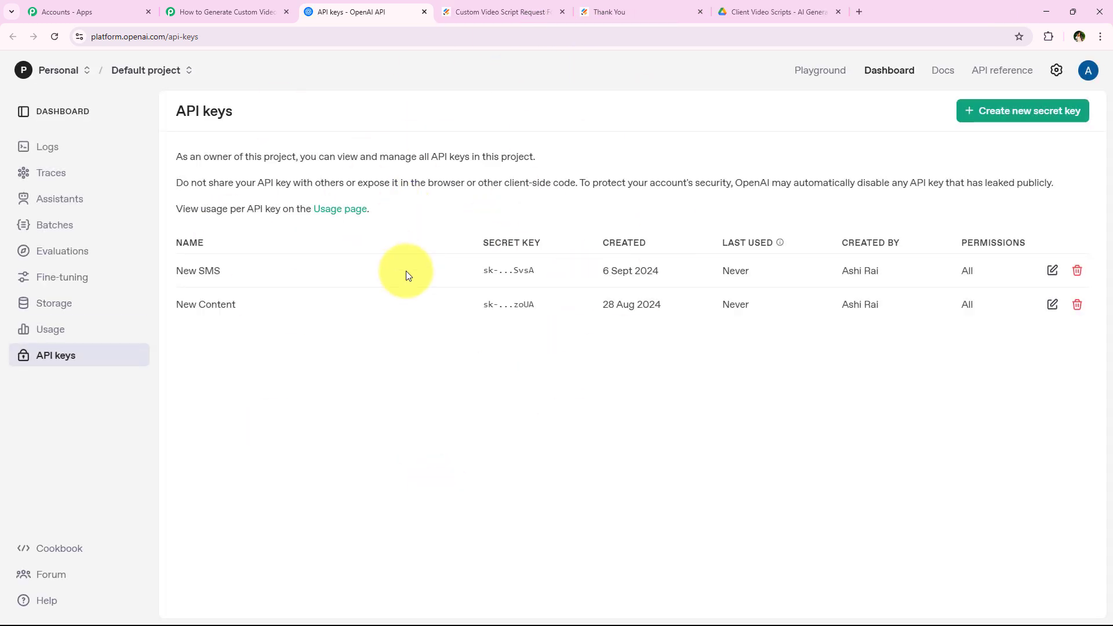
pyautogui.click(1009, 114)
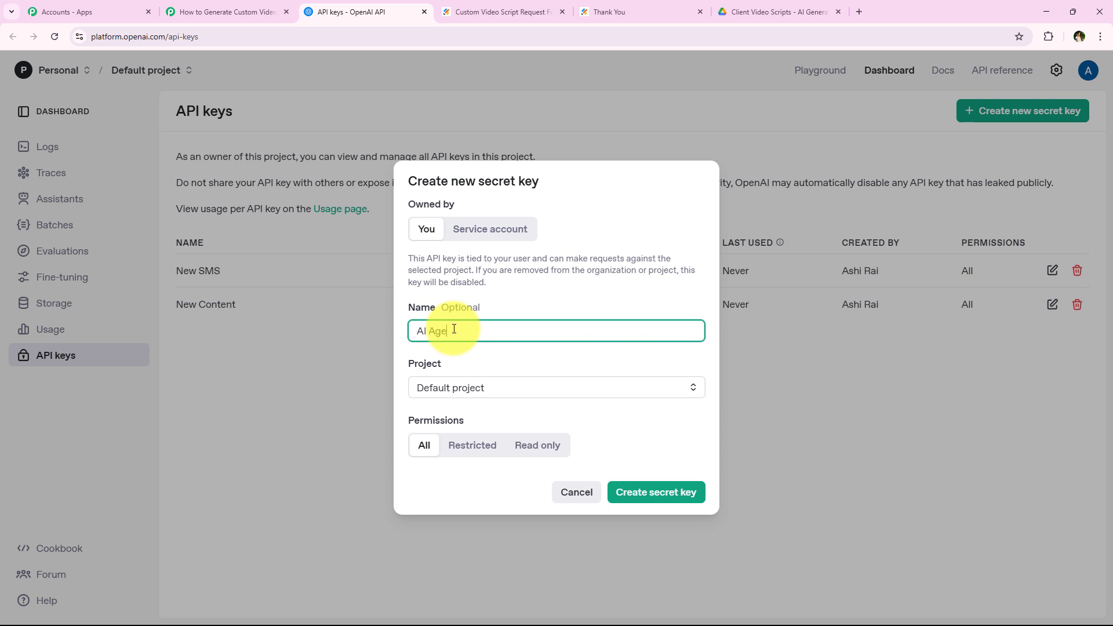
pyautogui.click(455, 386)
pyautogui.click(492, 418)
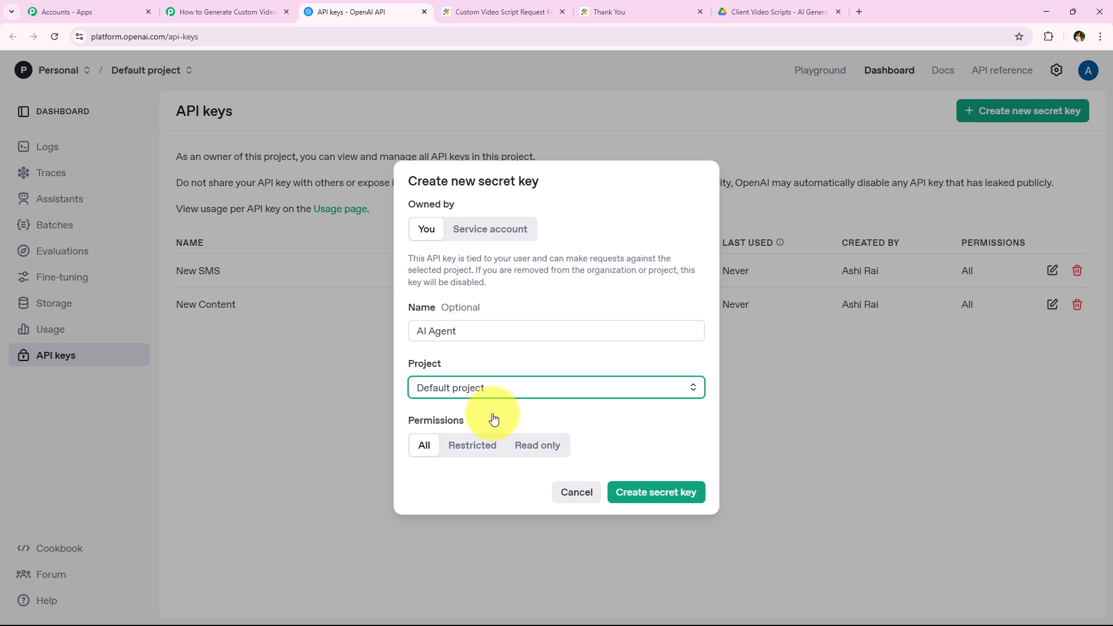
pyautogui.click(683, 490)
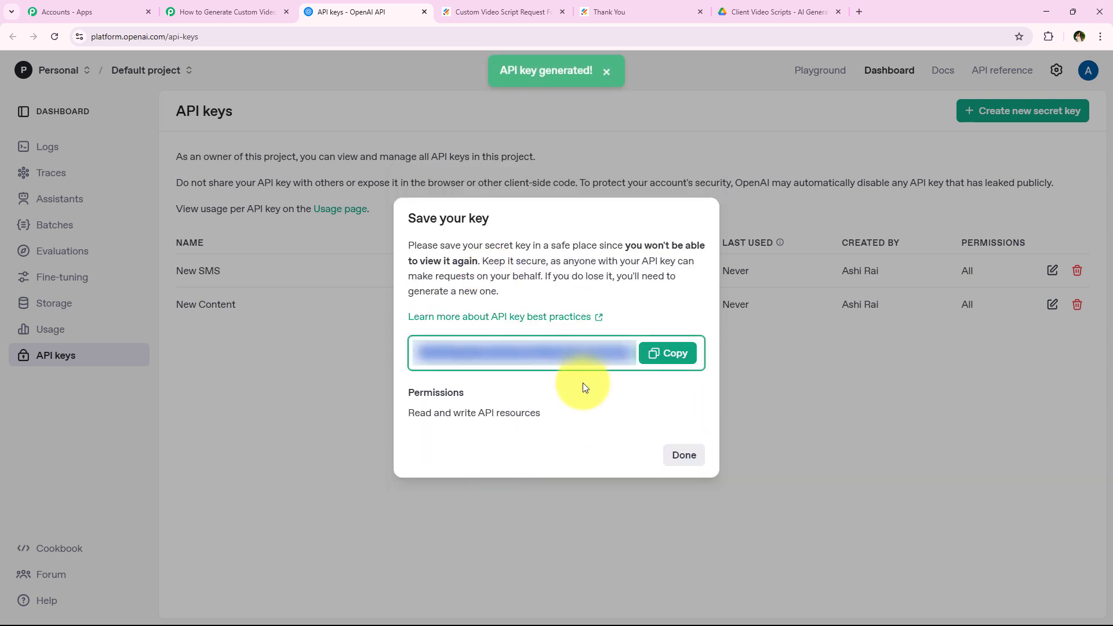
pyautogui.click(659, 359)
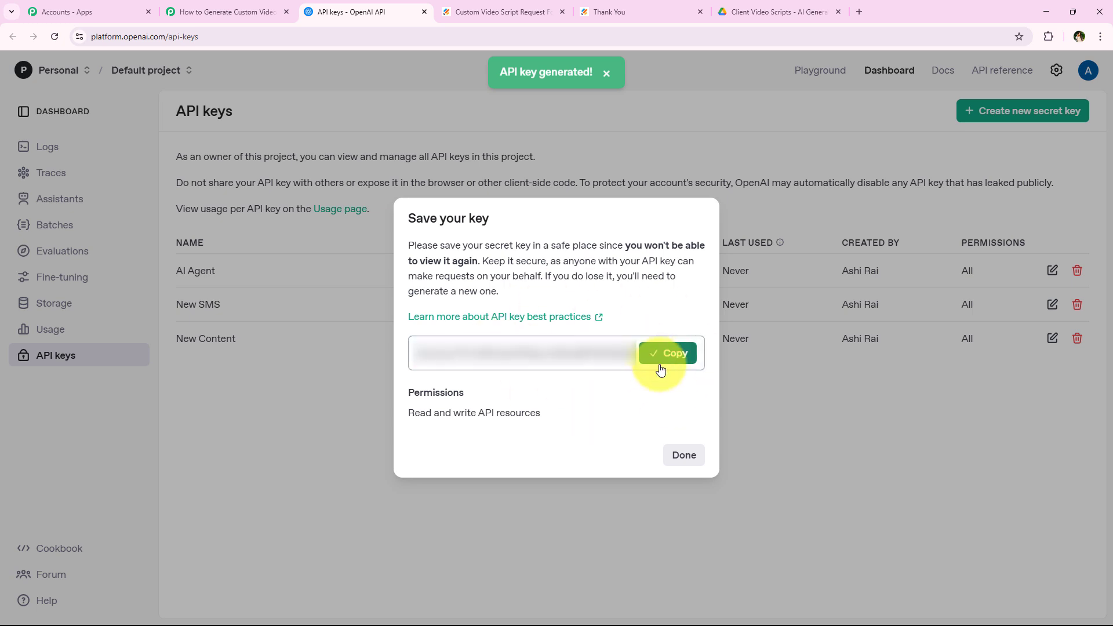
# Paste the secret key into Pabbly's Token field and save the OpenAI connection.
pyautogui.click(253, 13)
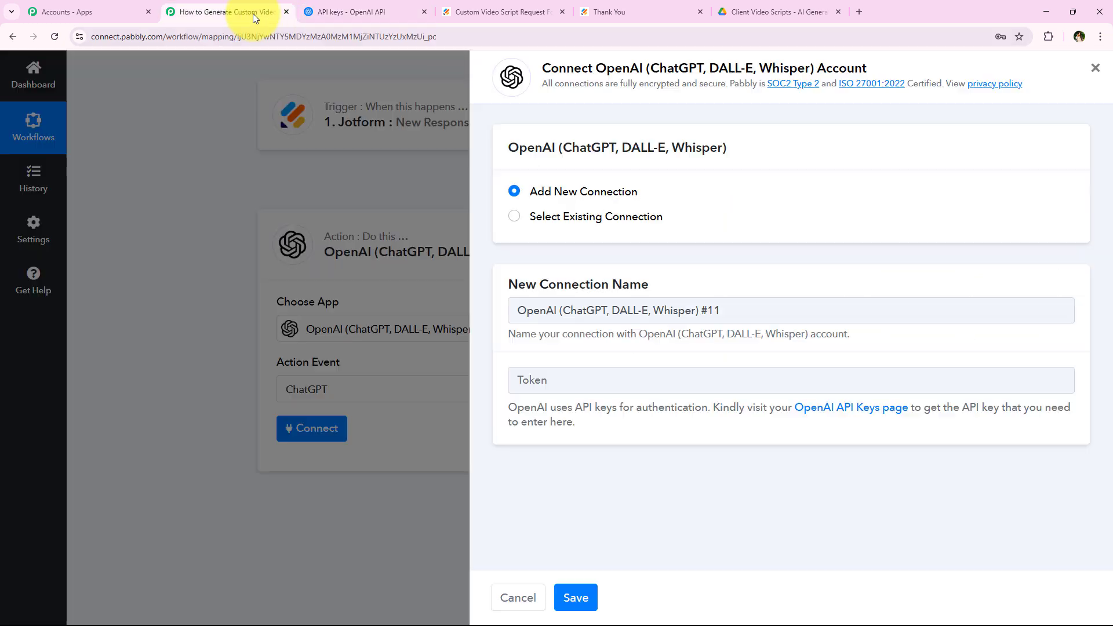
pyautogui.click(567, 378)
pyautogui.hotkey('ctrl', 'v')
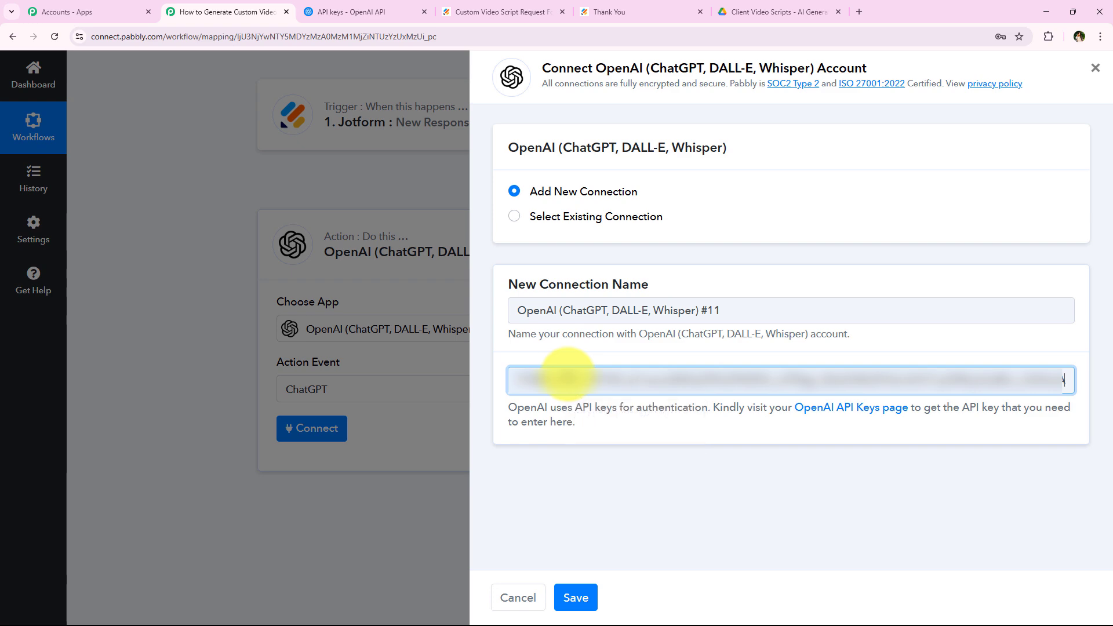
pyautogui.click(583, 613)
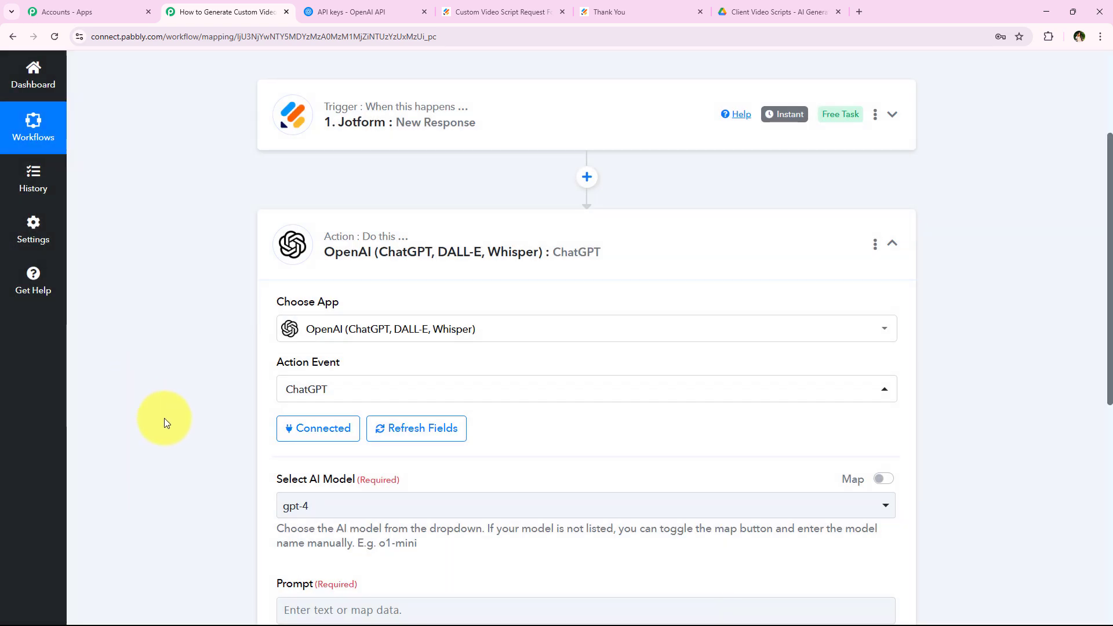
# Paste the expert-scriptwriter prompt into the ChatGPT Prompt field and place the cursor after Company Name.
pyautogui.scroll(-2, 180, 426)
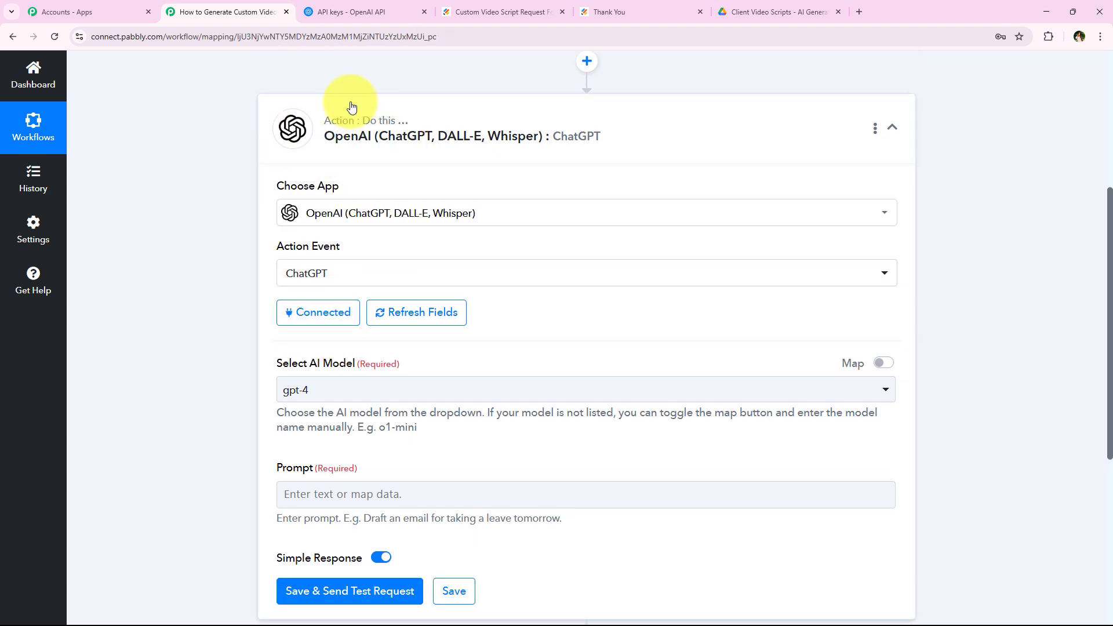
pyautogui.scroll(-3, 123, 341)
pyautogui.scroll(-1, 124, 338)
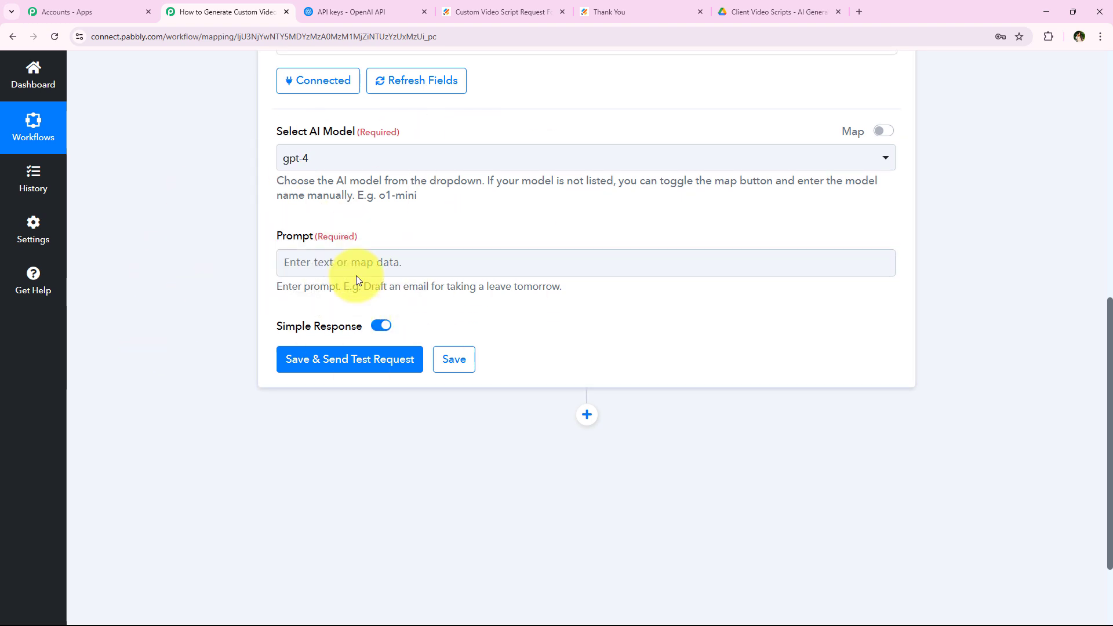
pyautogui.click(470, 269)
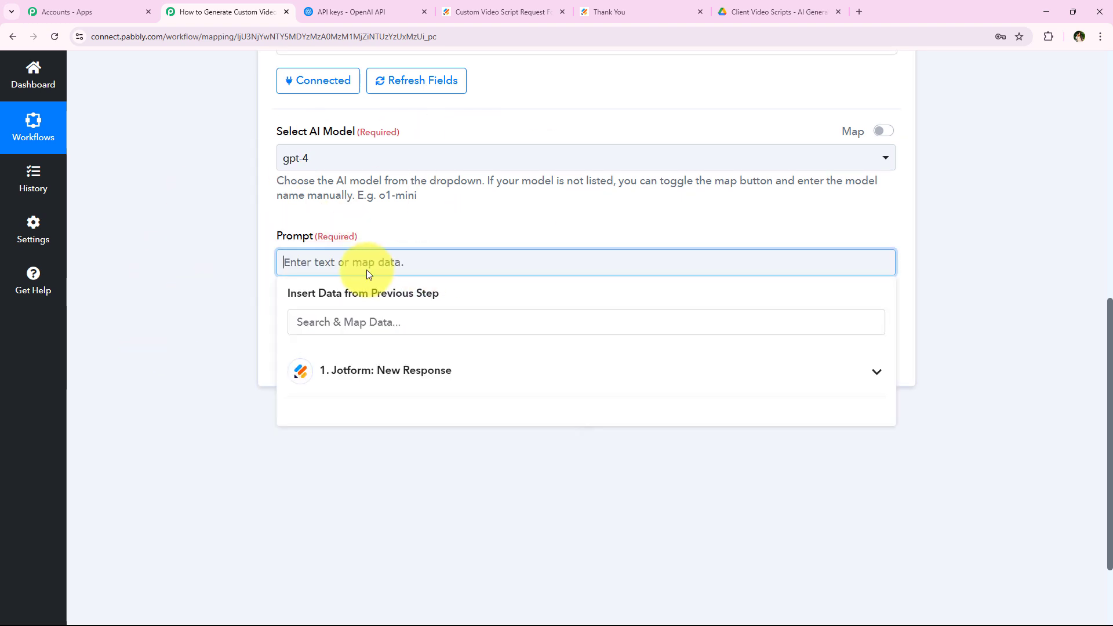
pyautogui.hotkey('ctrl', 'v')
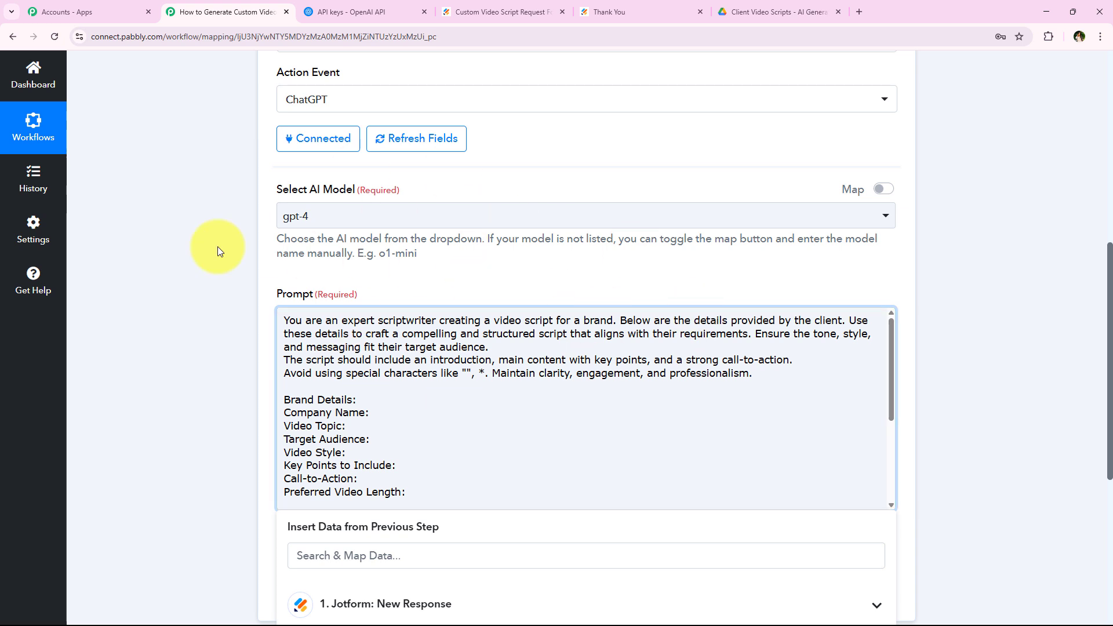
pyautogui.scroll(-2, 213, 273)
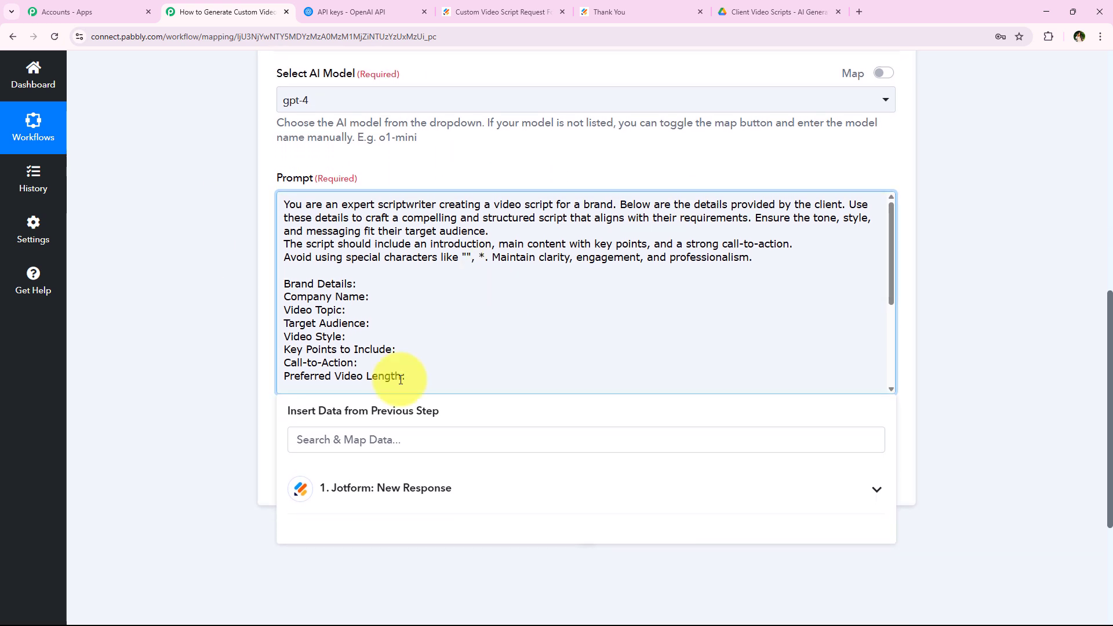
pyautogui.click(384, 297)
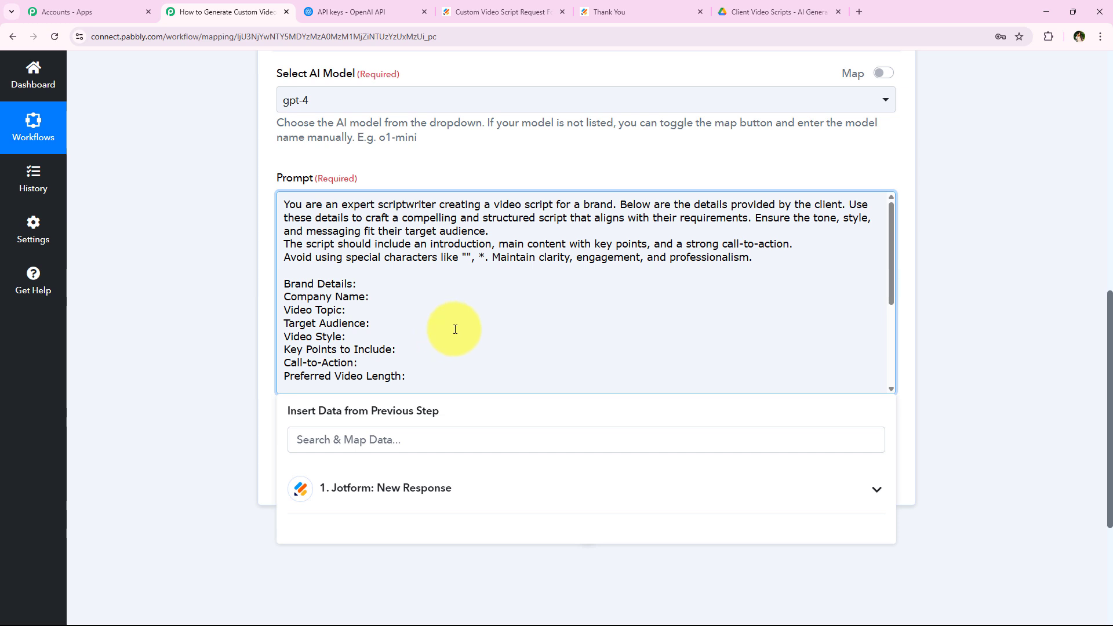
pyautogui.click(496, 490)
# Browse the Jotform New Response fields available for mapping into the prompt.
pyautogui.click(477, 491)
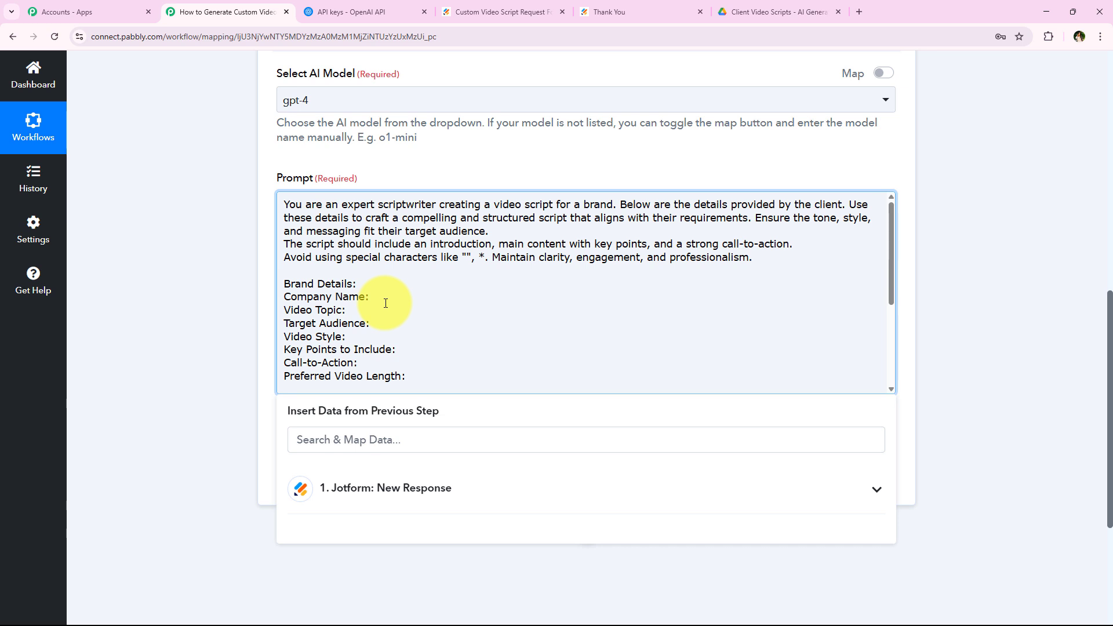
pyautogui.scroll(-1, 385, 303)
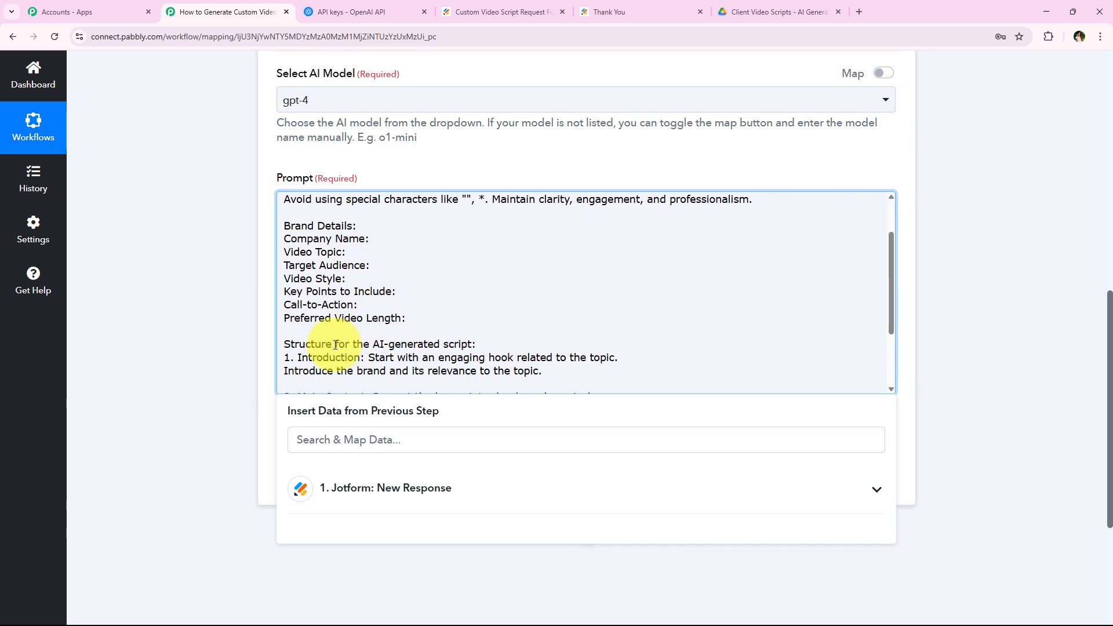
pyautogui.scroll(1, 437, 331)
pyautogui.scroll(-2, 208, 363)
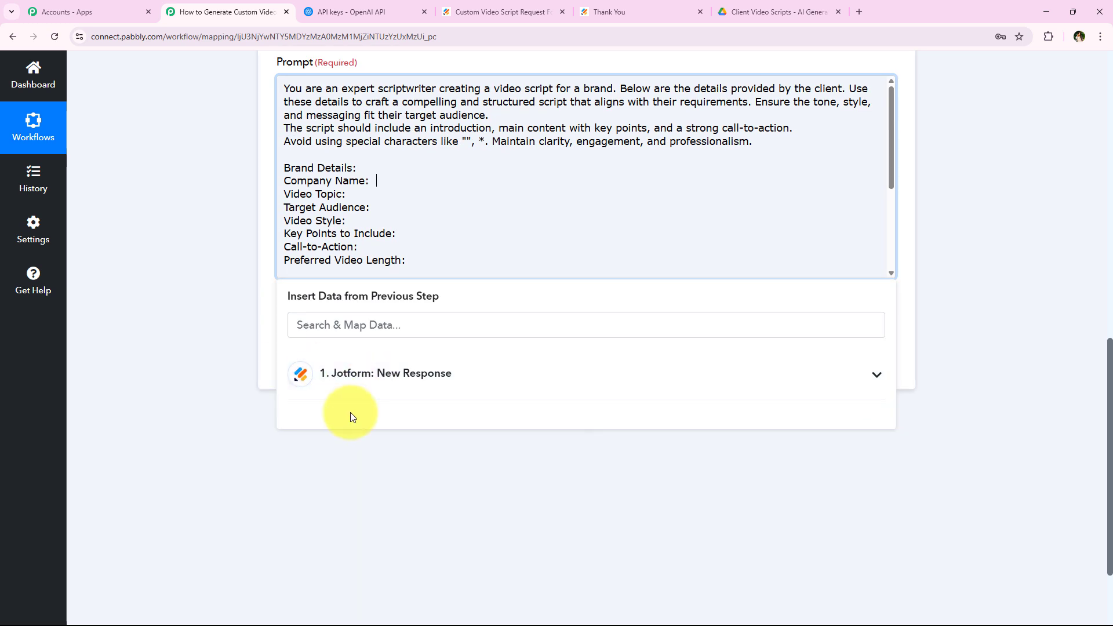
pyautogui.click(343, 397)
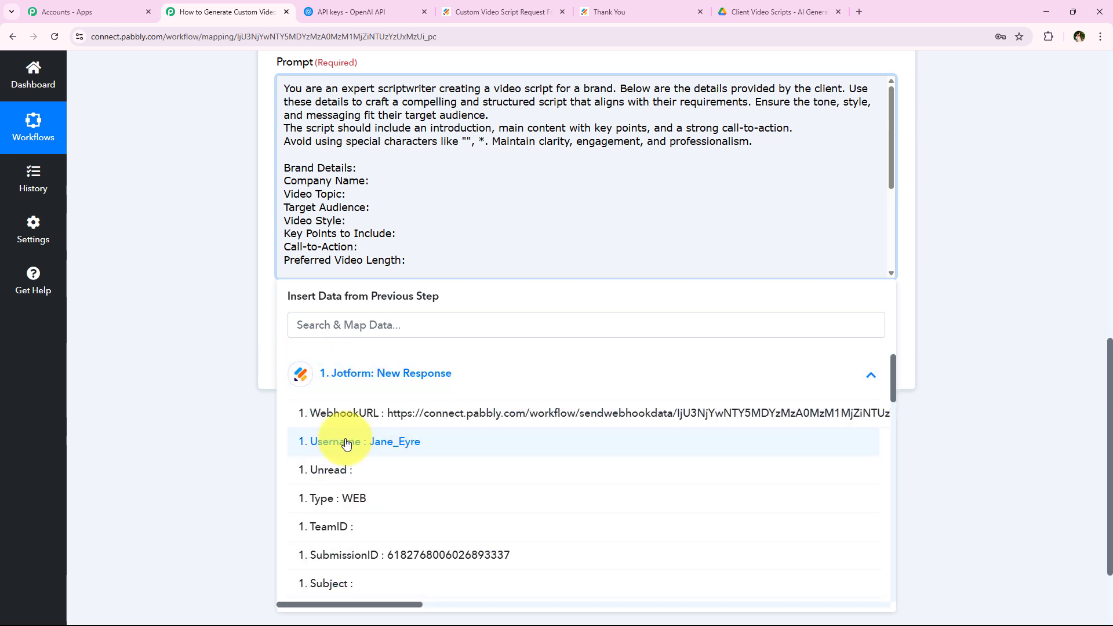
pyautogui.scroll(-6, 354, 510)
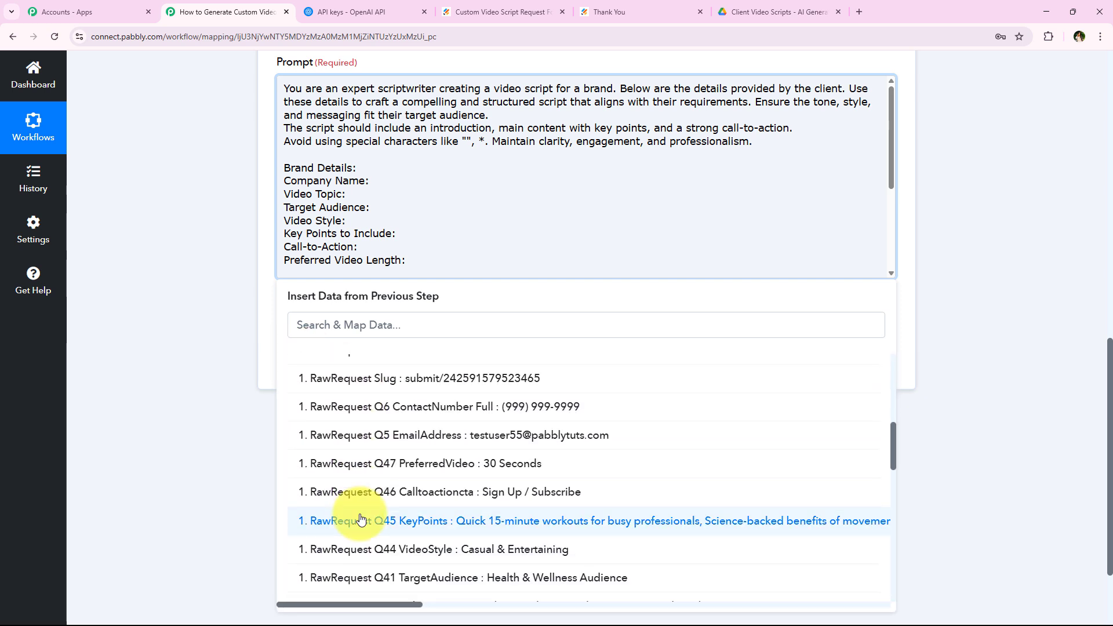
pyautogui.scroll(-2, 395, 500)
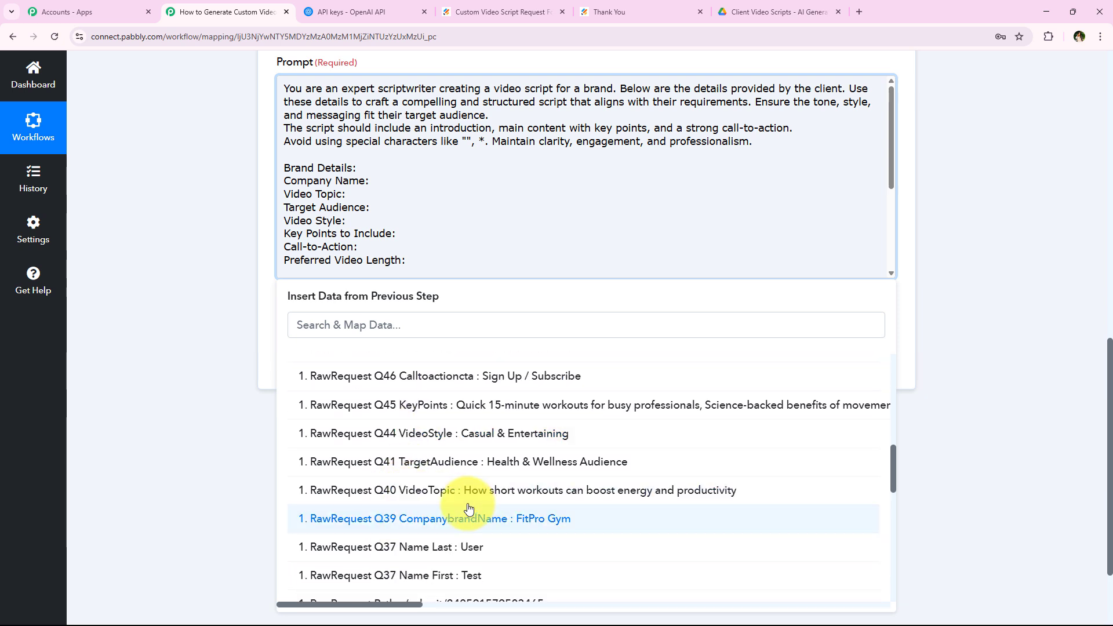
# Insert the CompanybrandName field after Brand Details, then delete the misplaced field.
pyautogui.click(370, 180)
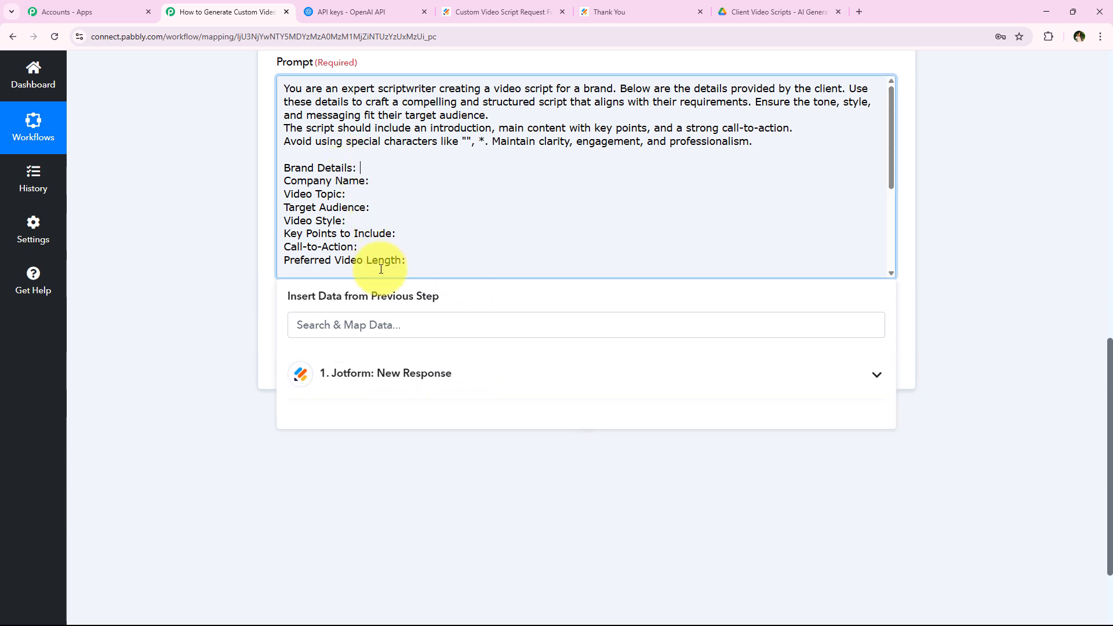
pyautogui.click(385, 374)
pyautogui.scroll(-5, 406, 521)
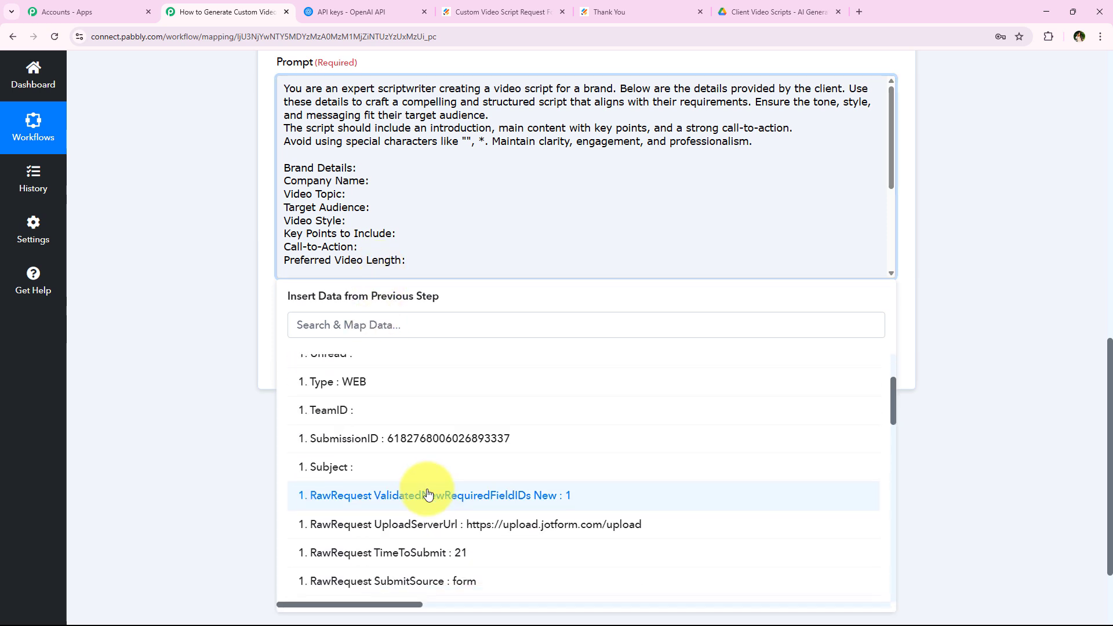
pyautogui.scroll(-7, 415, 502)
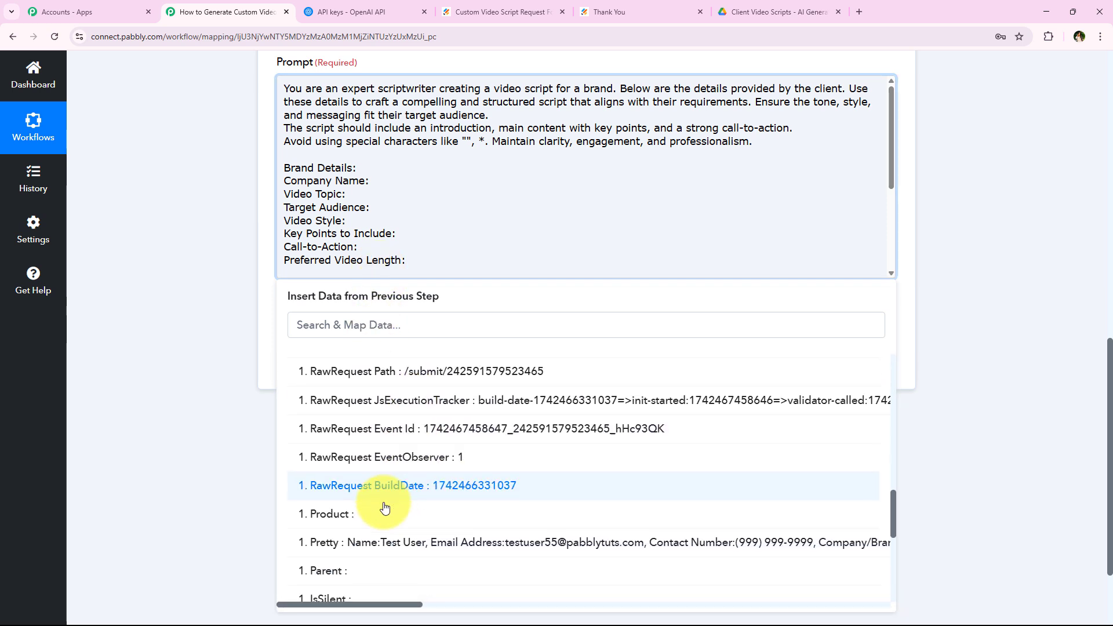
pyautogui.scroll(-4, 380, 520)
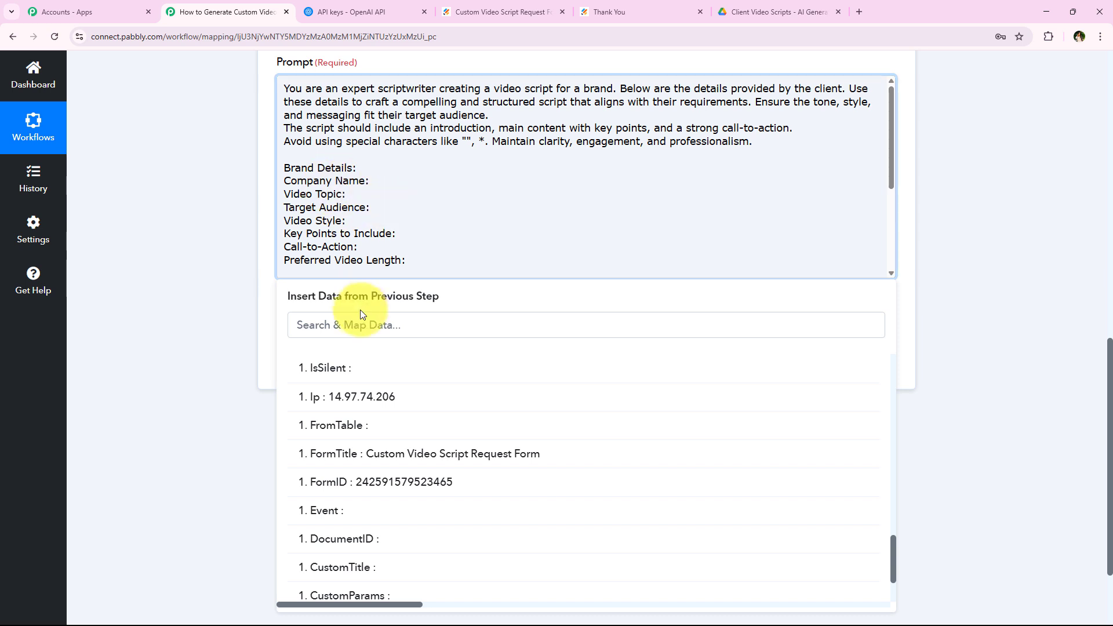
pyautogui.click(362, 326)
pyautogui.write('br')
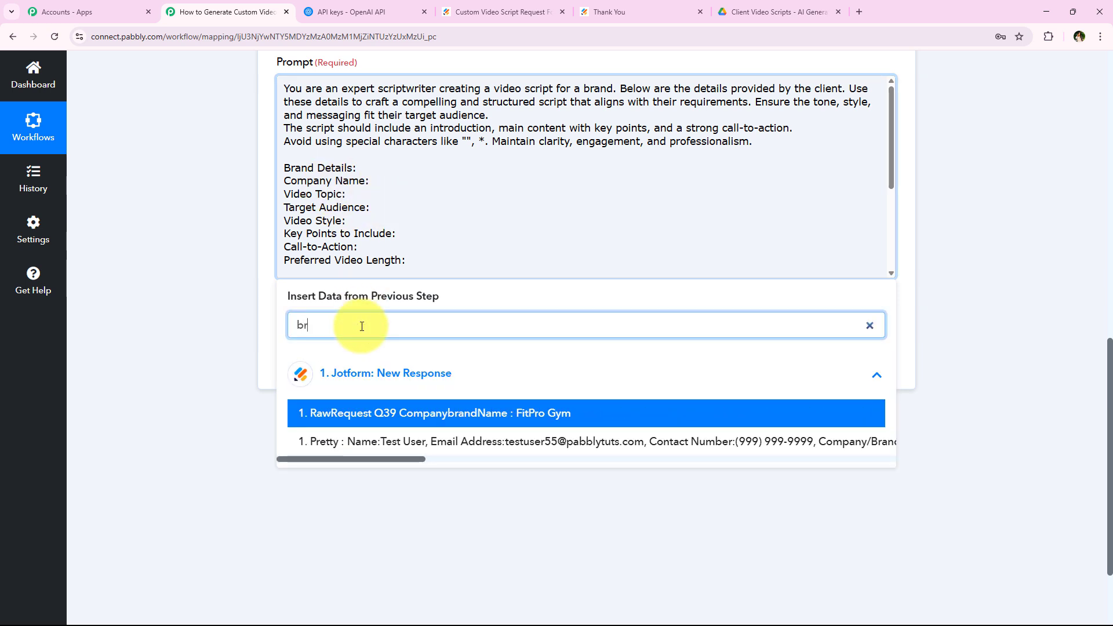
pyautogui.click(529, 412)
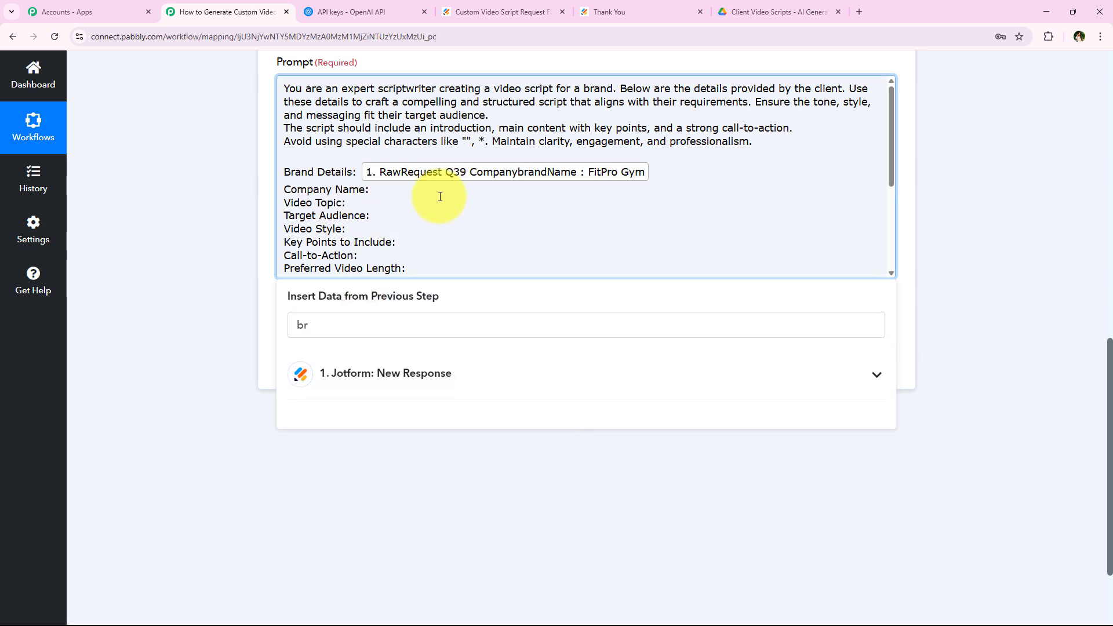
pyautogui.scroll(-3, 437, 176)
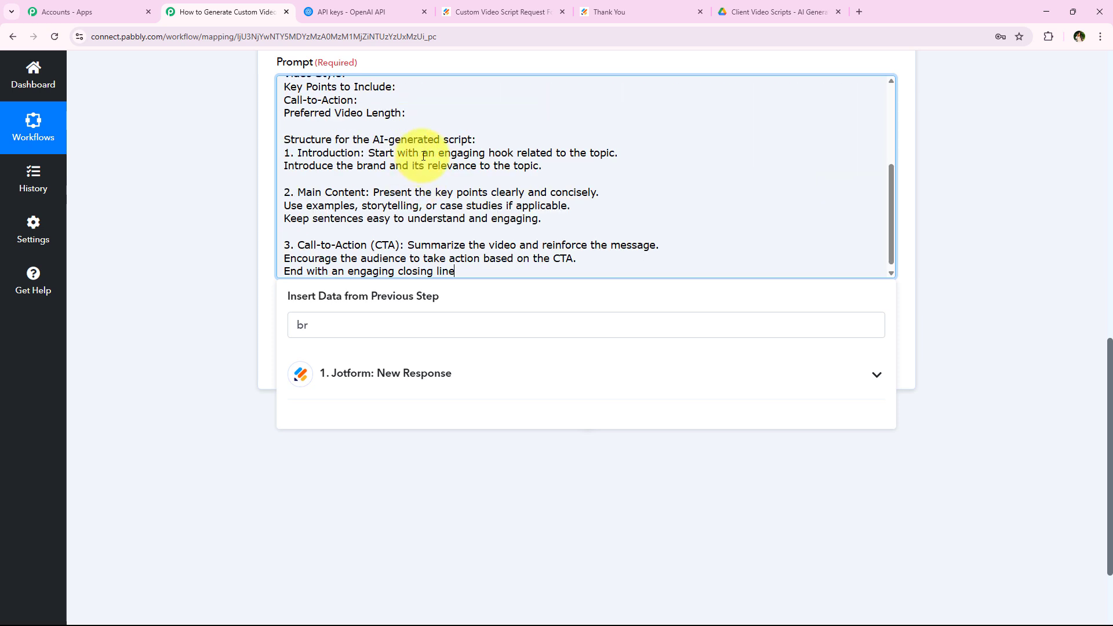
pyautogui.scroll(2, 350, 187)
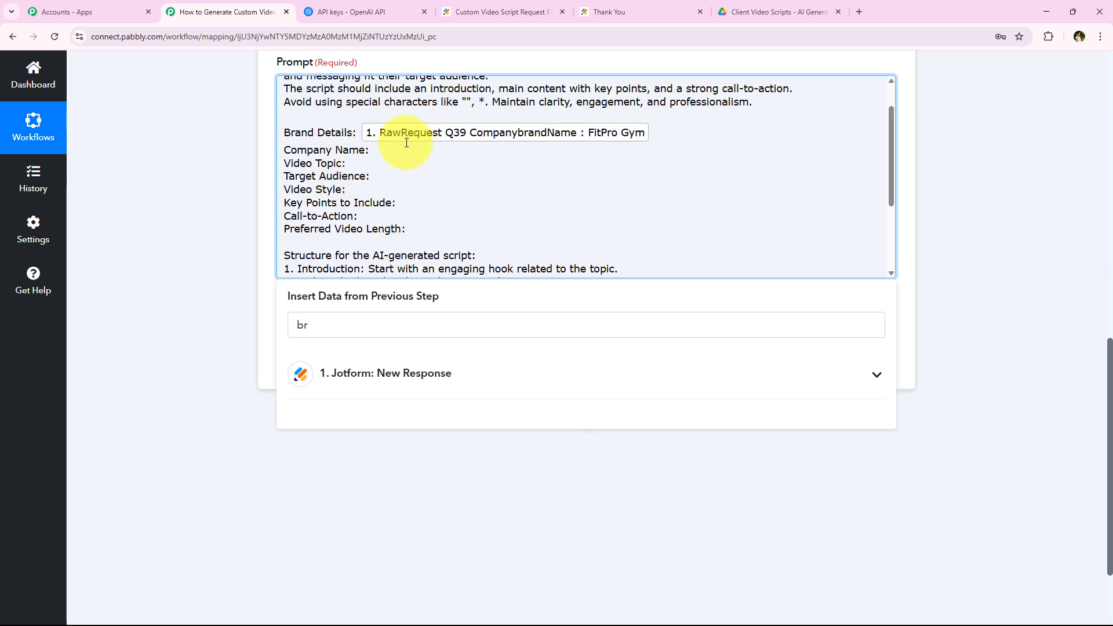
pyautogui.scroll(-3, 394, 174)
pyautogui.scroll(5, 454, 186)
pyautogui.click(663, 183)
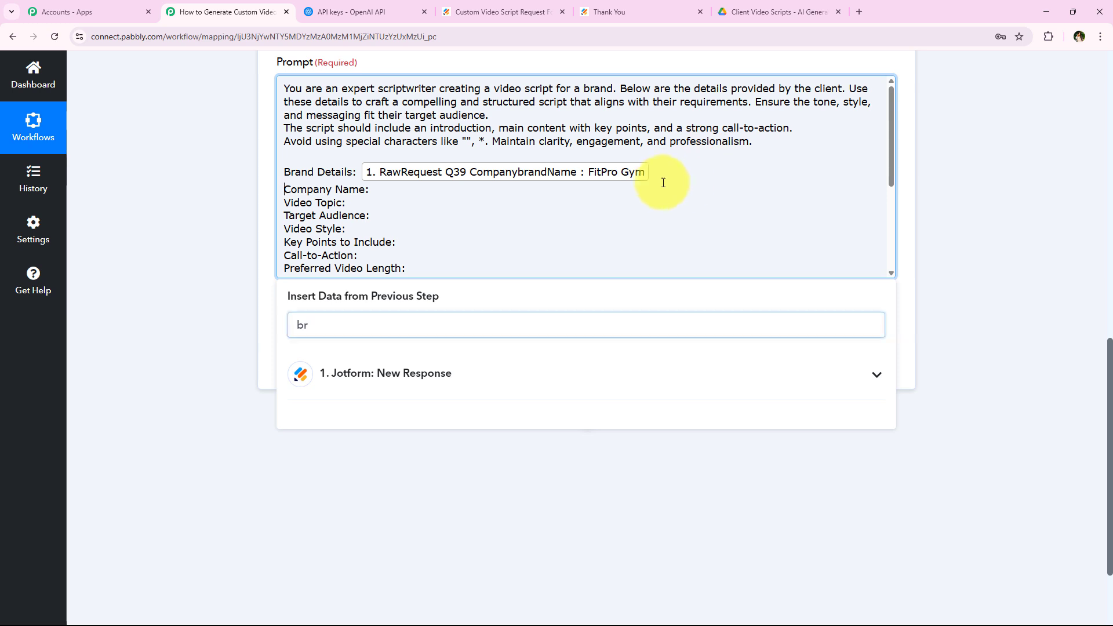
pyautogui.press('BackSpace')
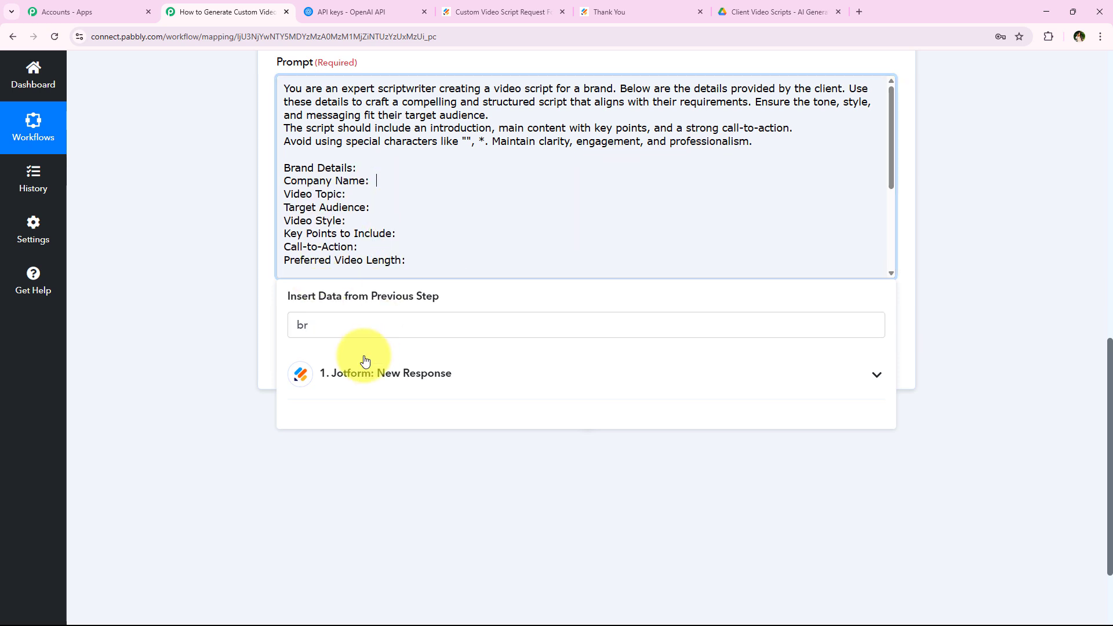
# Map the CompanybrandName, VideoTopic and TargetAudience answers to their prompt lines.
pyautogui.click(327, 317)
pyautogui.click(367, 376)
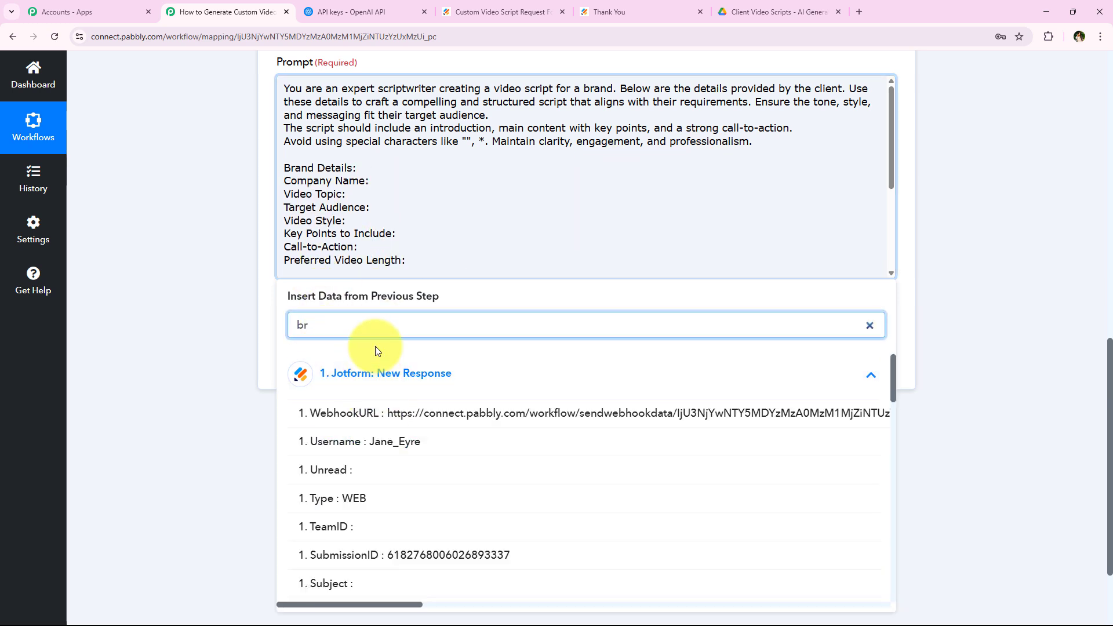
pyautogui.write('a')
pyautogui.click(467, 413)
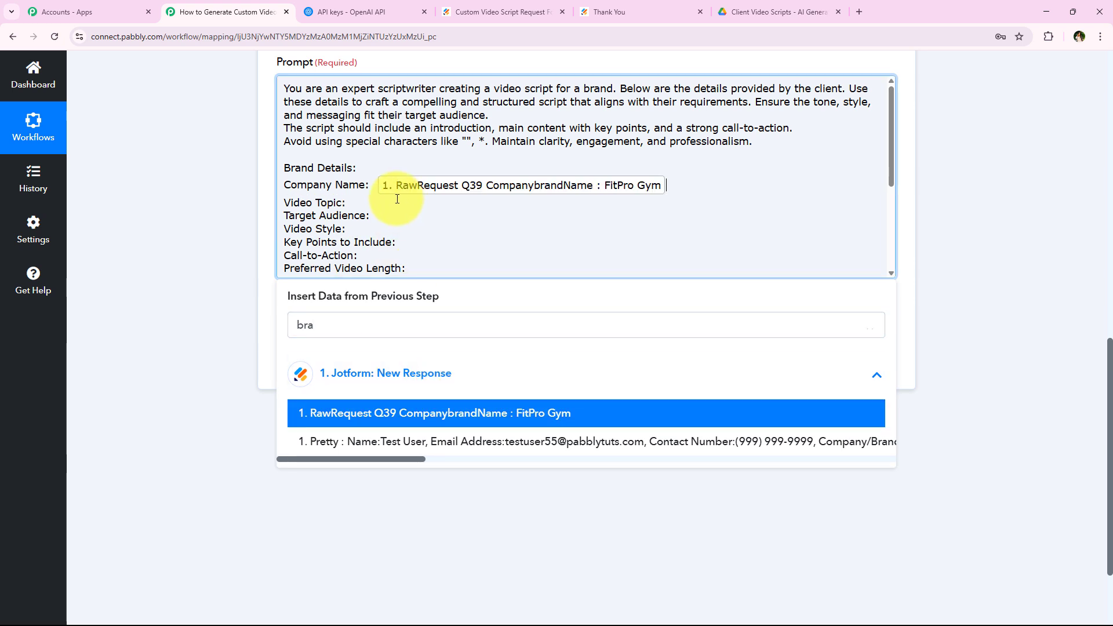
pyautogui.doubleClick(367, 324)
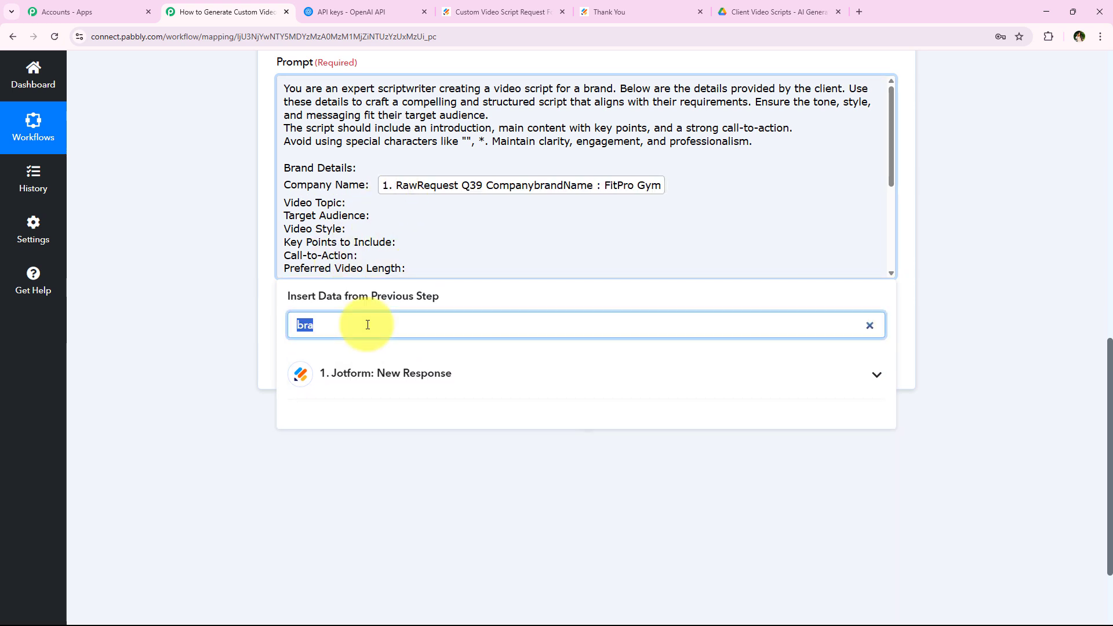
pyautogui.write('vi')
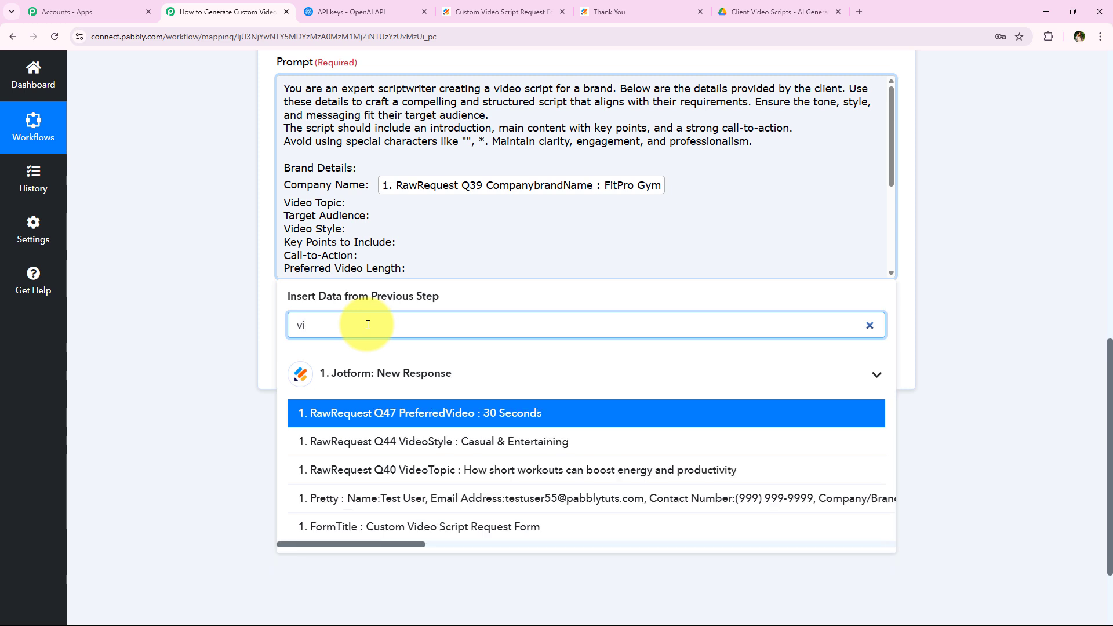
pyautogui.click(485, 470)
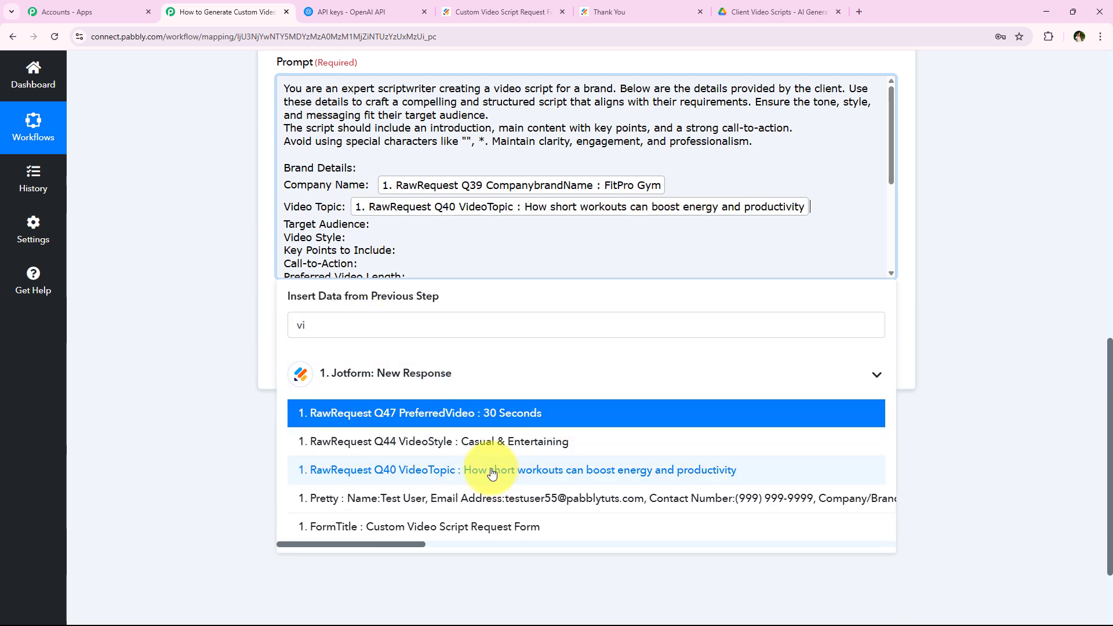
pyautogui.click(391, 224)
pyautogui.doubleClick(356, 325)
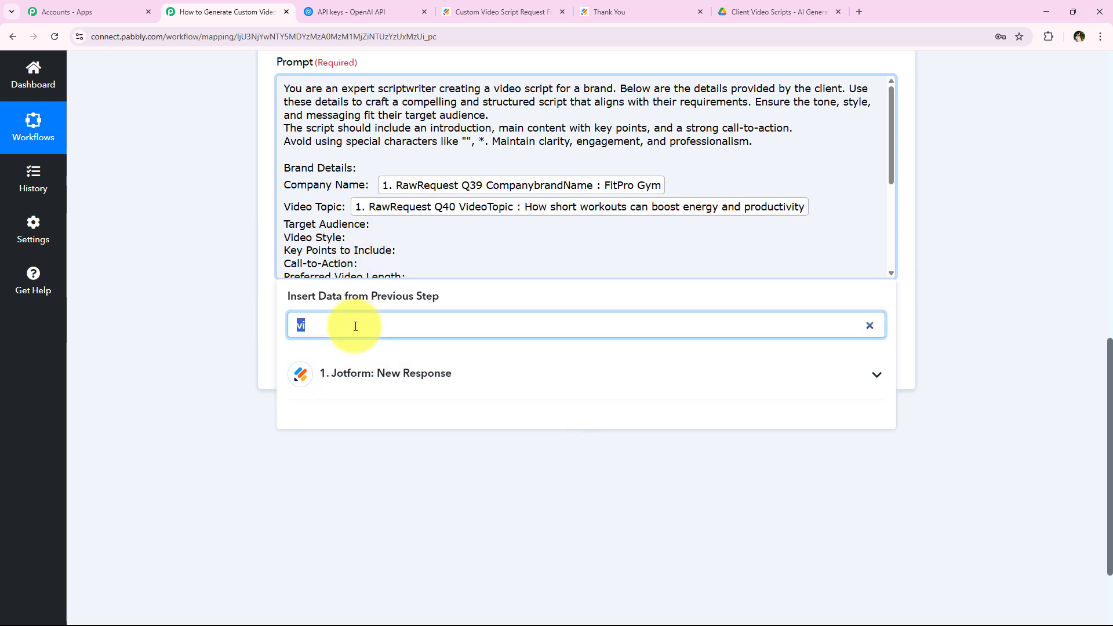
pyautogui.write('tar')
pyautogui.click(386, 418)
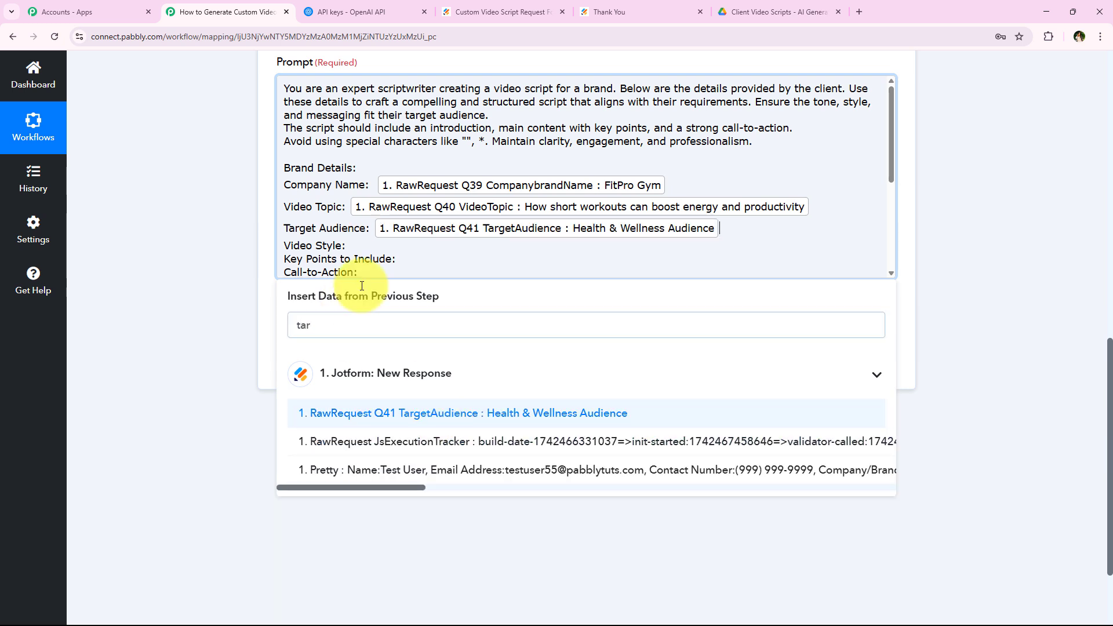
# Map the VideoStyle, KeyPoints and Calltoaction answers to their prompt lines.
pyautogui.click(415, 320)
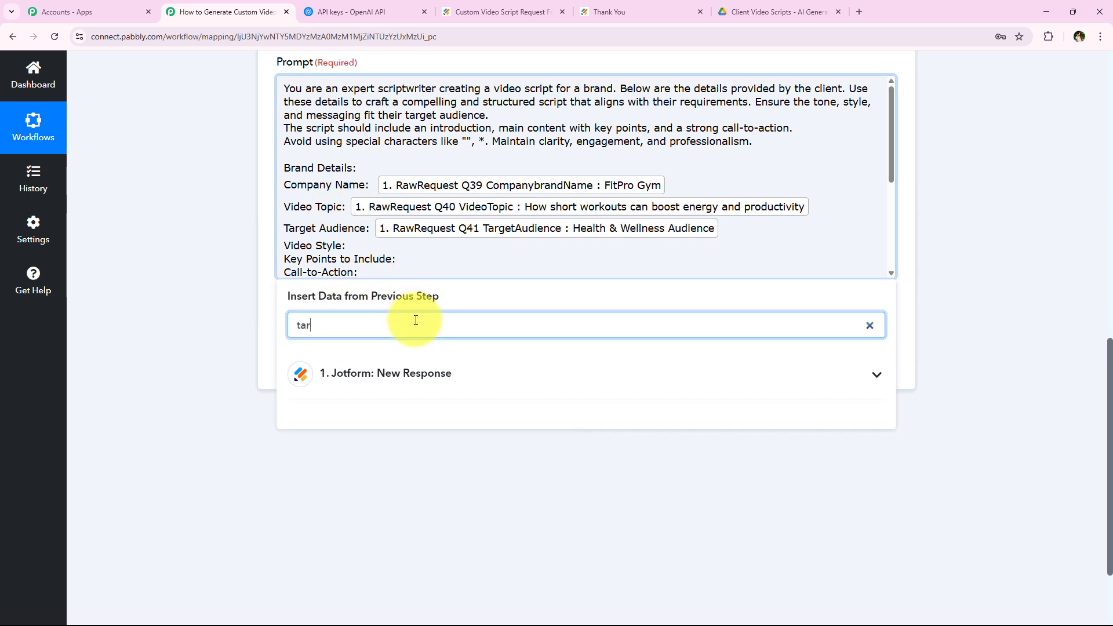
pyautogui.write('vid')
pyautogui.click(528, 440)
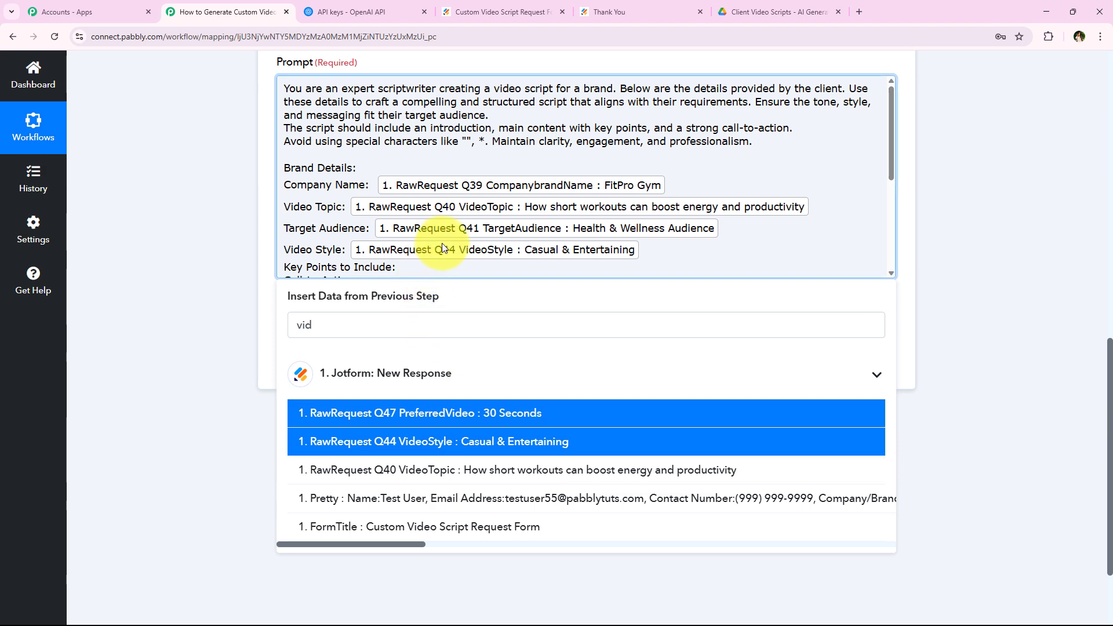
pyautogui.scroll(-2, 441, 243)
pyautogui.doubleClick(360, 321)
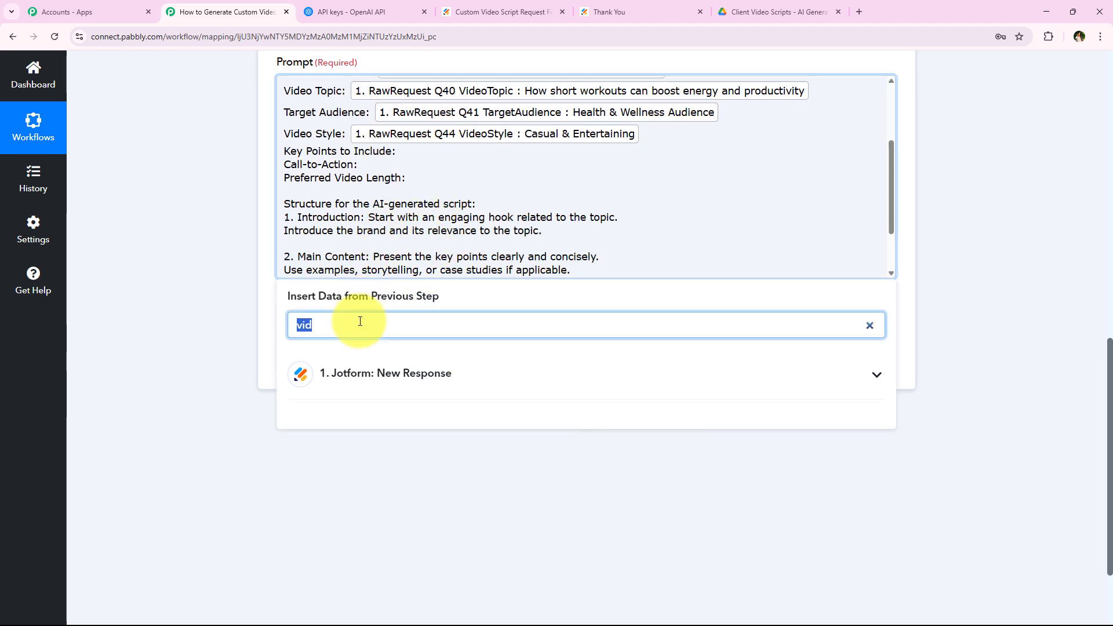
pyautogui.write('kr')
pyautogui.press('BackSpace')
pyautogui.write('e')
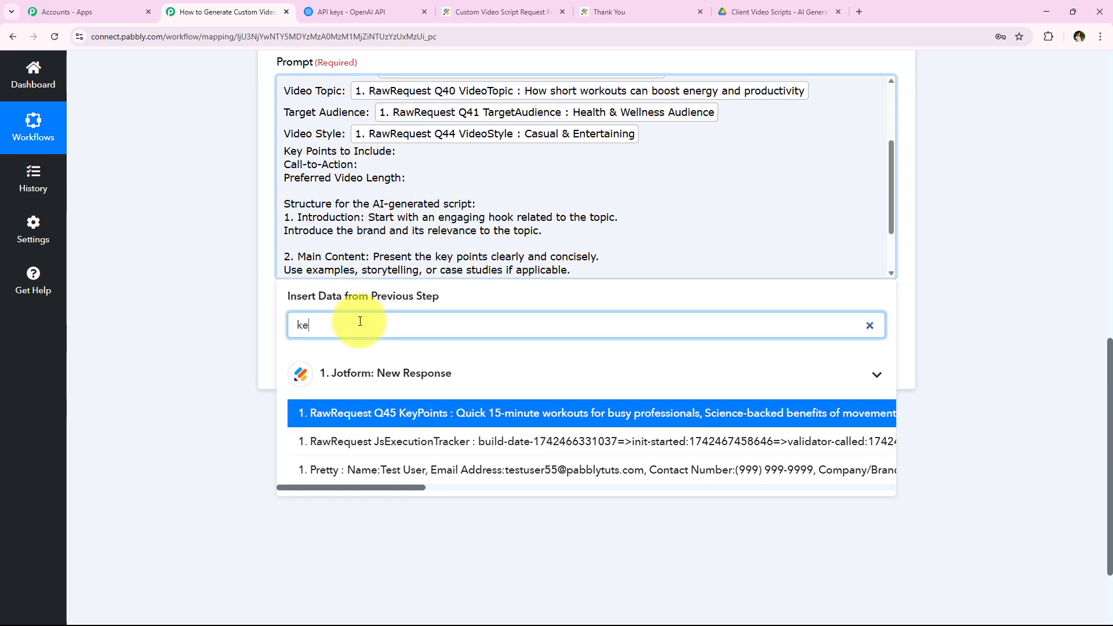
pyautogui.click(532, 412)
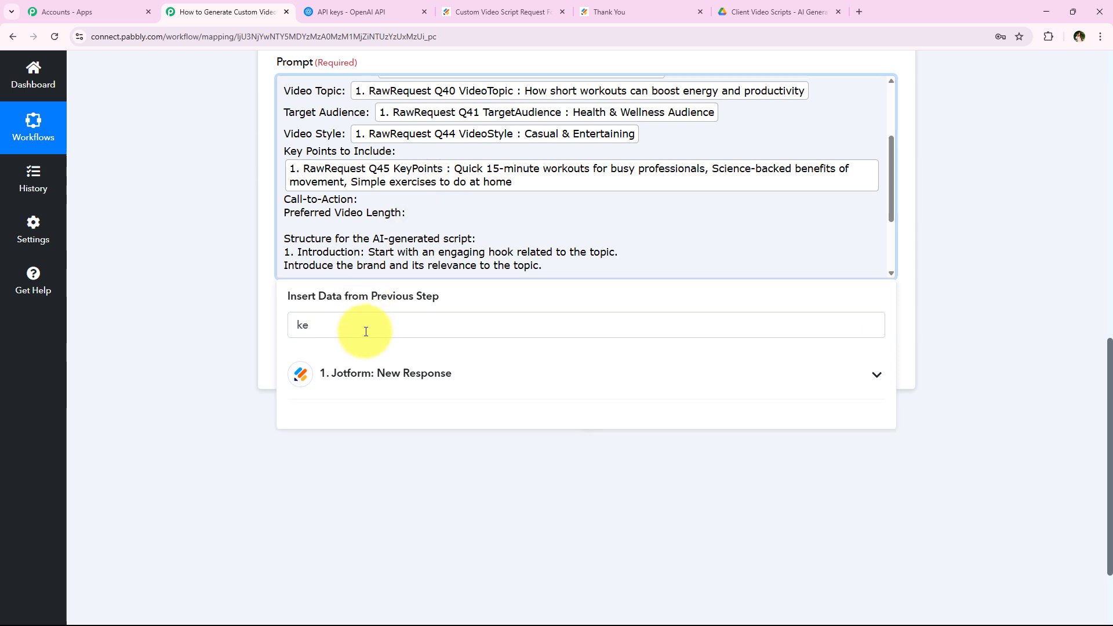
pyautogui.doubleClick(366, 330)
pyautogui.write('call')
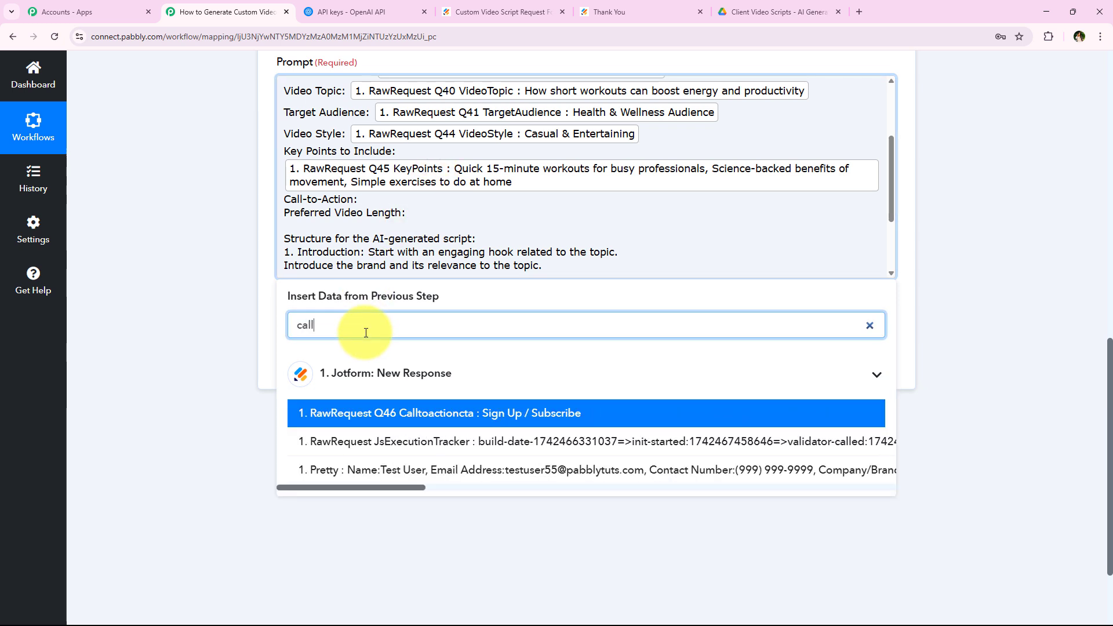
pyautogui.click(434, 413)
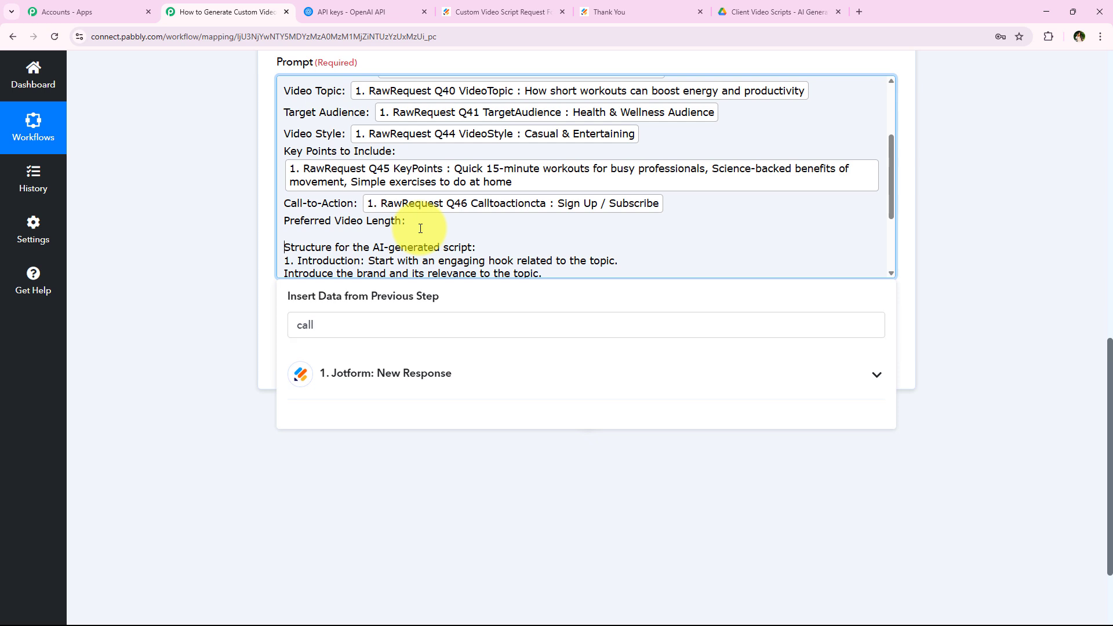
# Map the 30 Seconds video length answer to Preferred Video Length and close the field list.
pyautogui.click(420, 228)
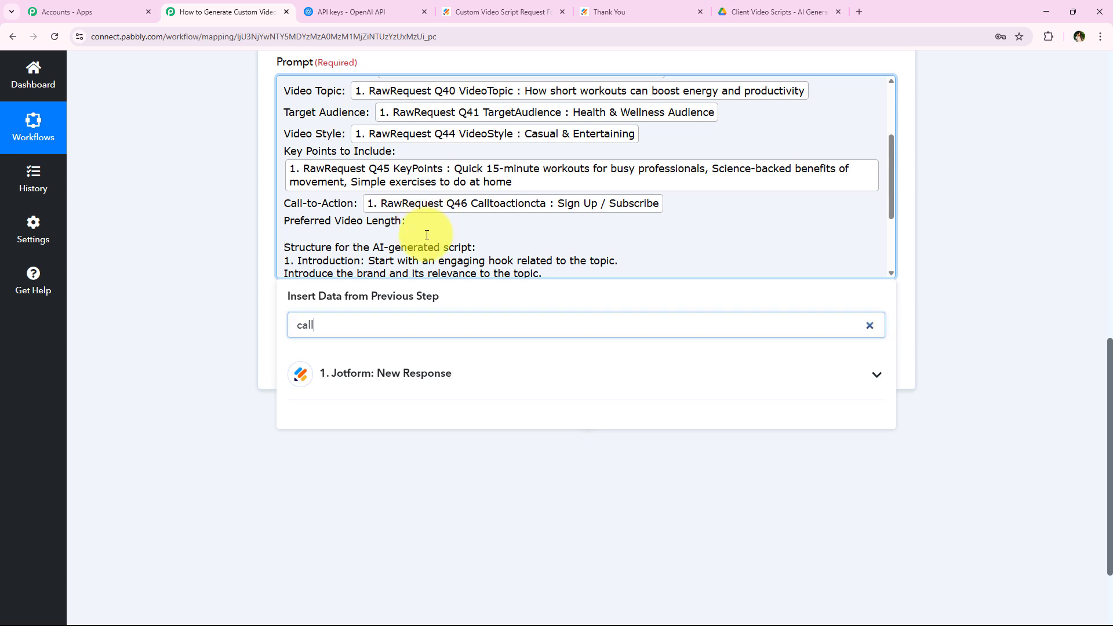
pyautogui.click(387, 335)
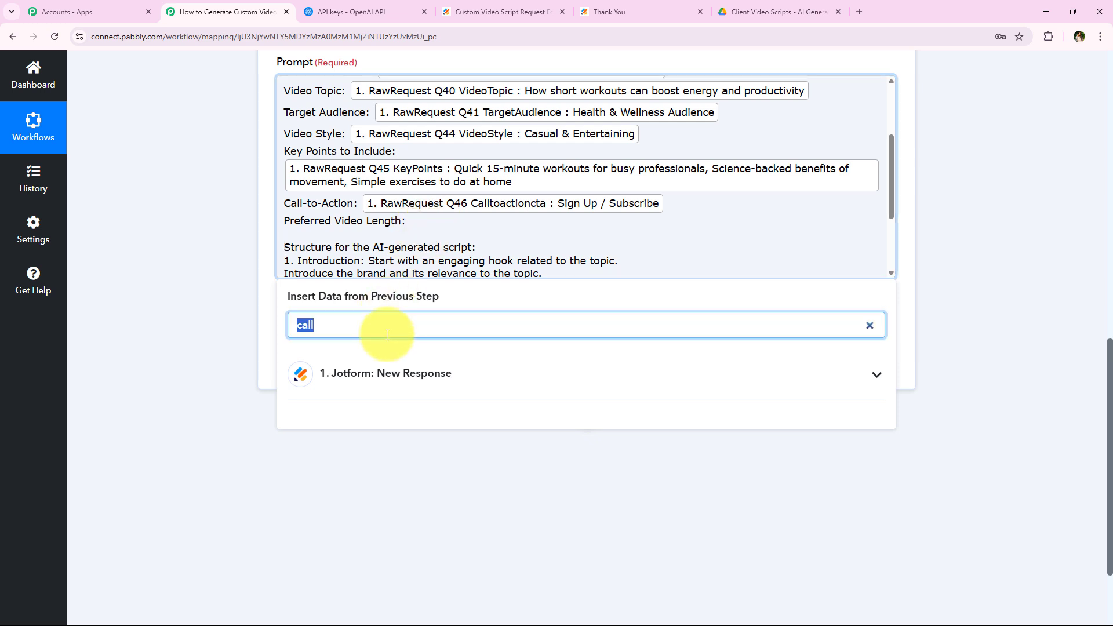
pyautogui.press('BackSpace')
pyautogui.scroll(-3, 494, 440)
pyautogui.click(496, 405)
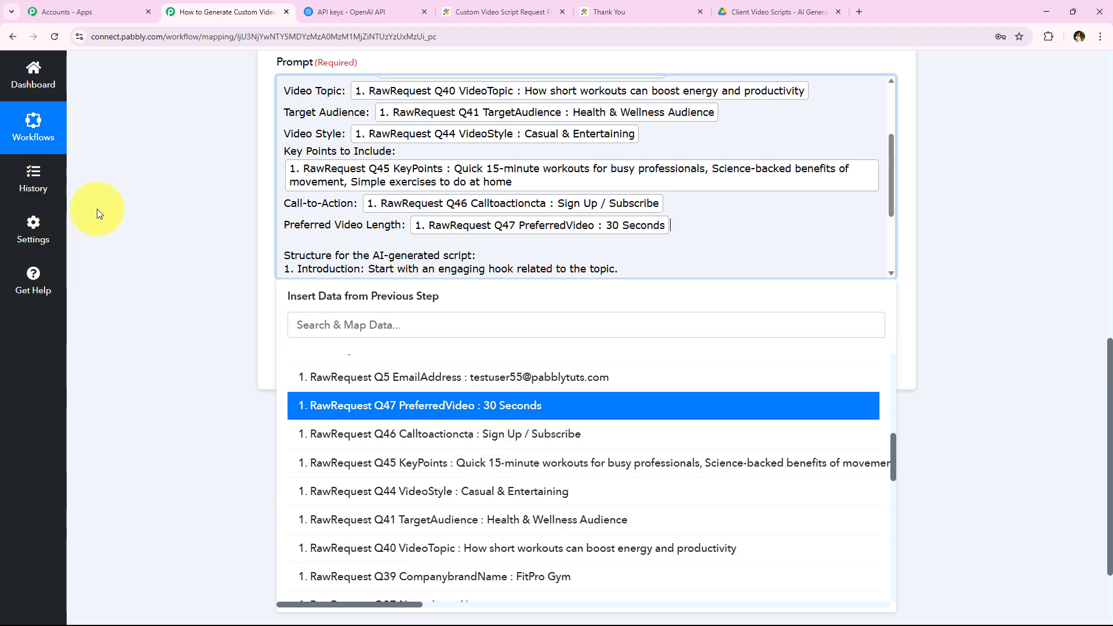
pyautogui.click(96, 209)
pyautogui.scroll(2, 293, 211)
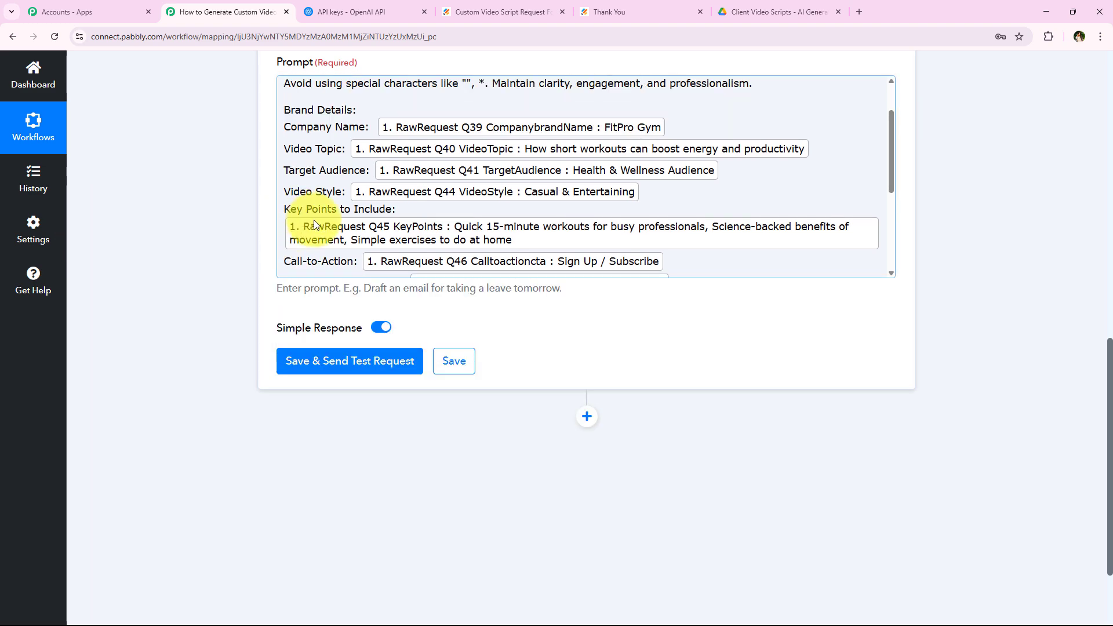
# Save the ChatGPT step and send a test request with the mapped scriptwriter prompt.
pyautogui.scroll(-2, 315, 221)
pyautogui.scroll(4, 314, 220)
pyautogui.scroll(-8, 314, 220)
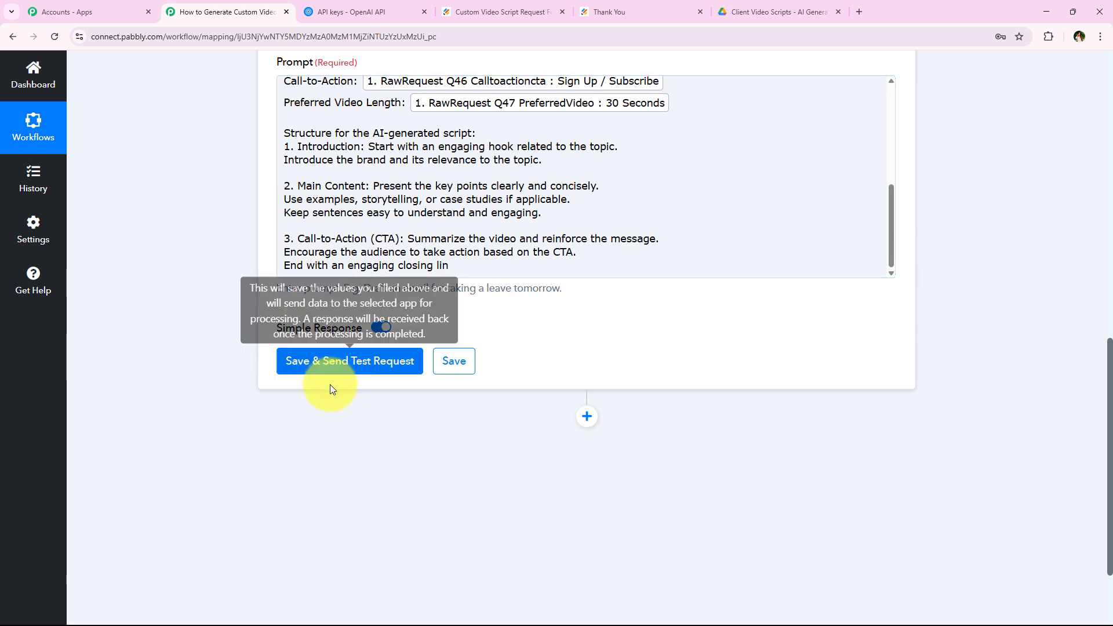
pyautogui.click(353, 370)
pyautogui.scroll(1, 127, 291)
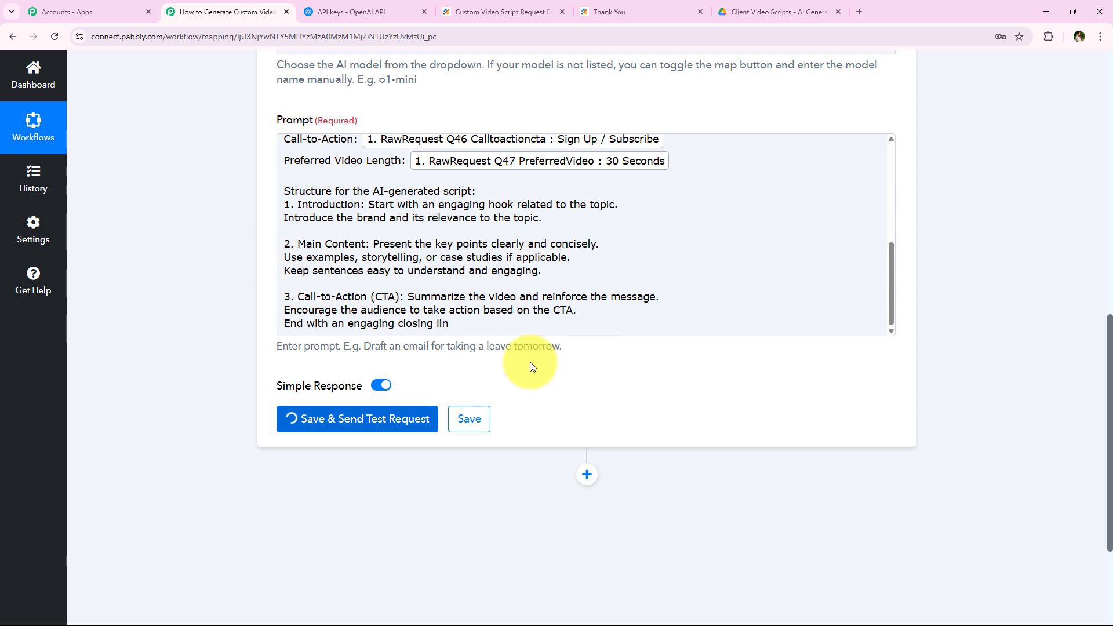
# Scroll through the ChatGPT test response and enlarge Choices 0 Message Content to read the FitPro Gym script.
pyautogui.scroll(1, 204, 316)
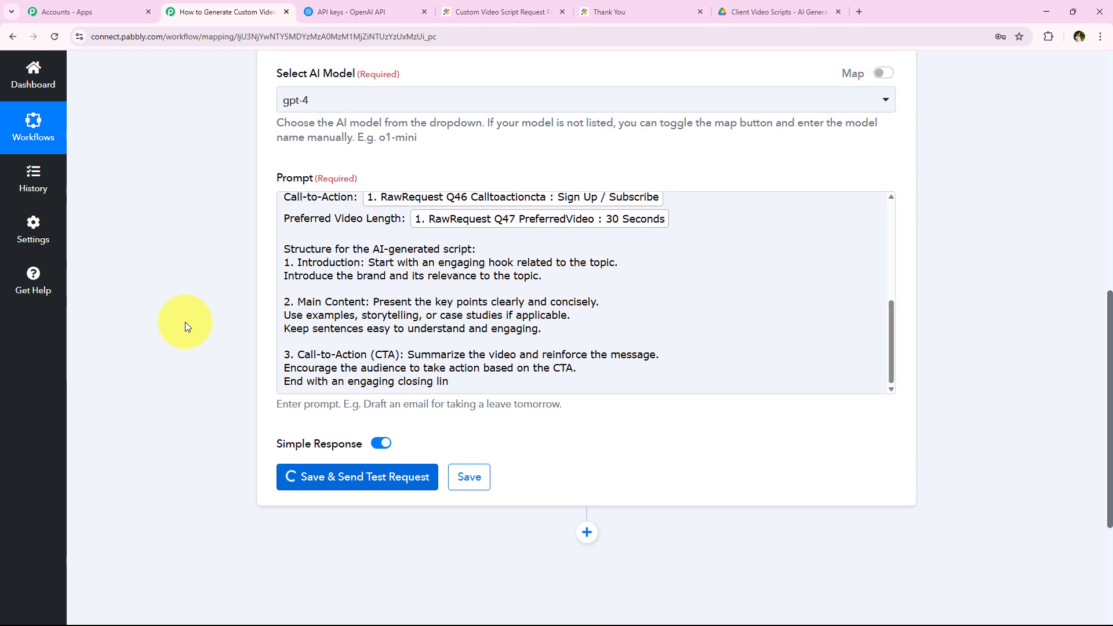
pyautogui.scroll(-2, 185, 323)
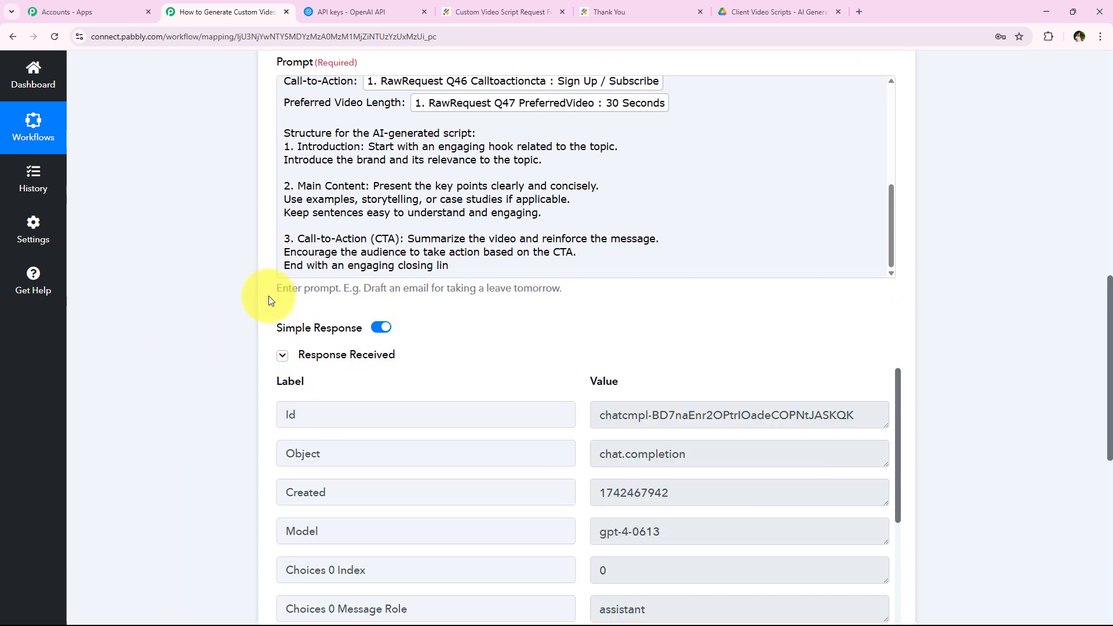
pyautogui.scroll(-5, 255, 287)
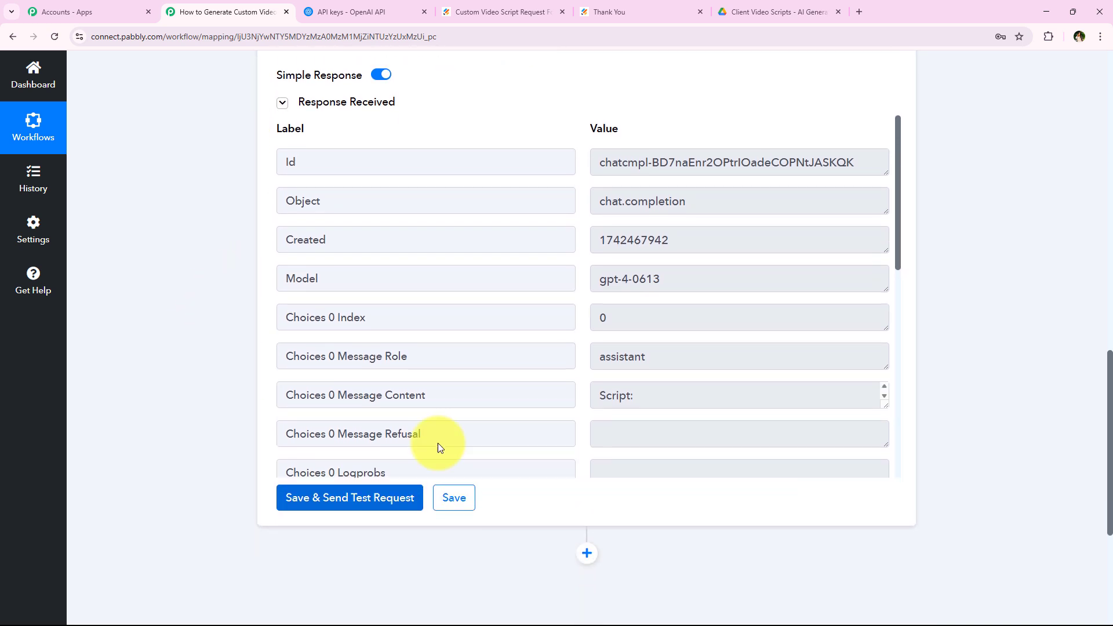
pyautogui.scroll(-3, 437, 442)
pyautogui.scroll(1, 355, 377)
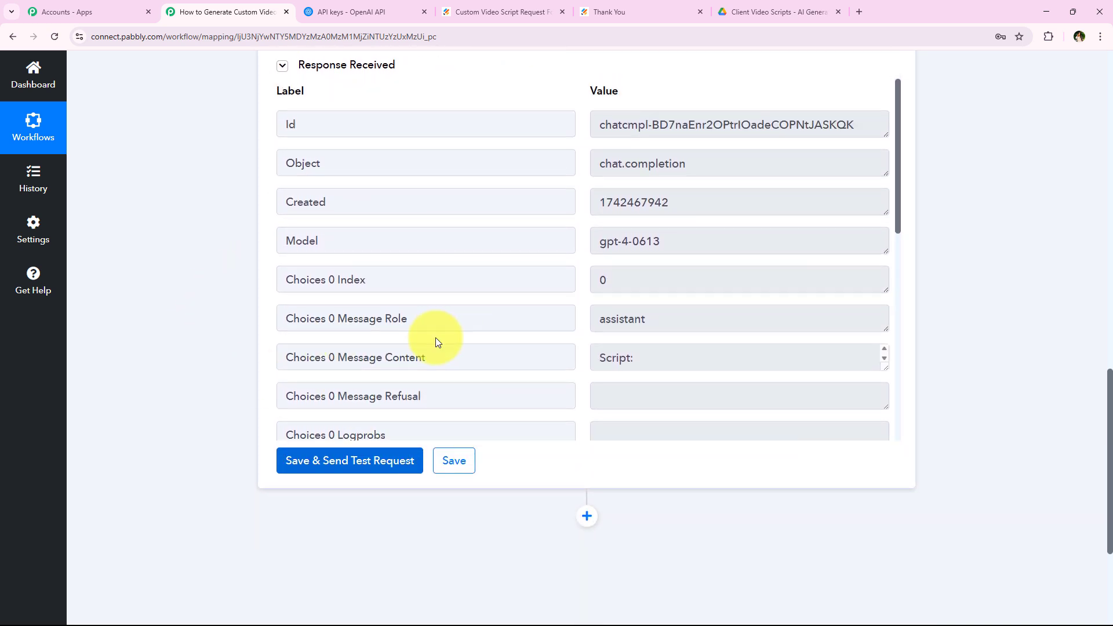
pyautogui.scroll(-1, 437, 342)
pyautogui.moveTo(335, 300); pyautogui.dragTo(532, 300)
pyautogui.scroll(-1, 695, 289)
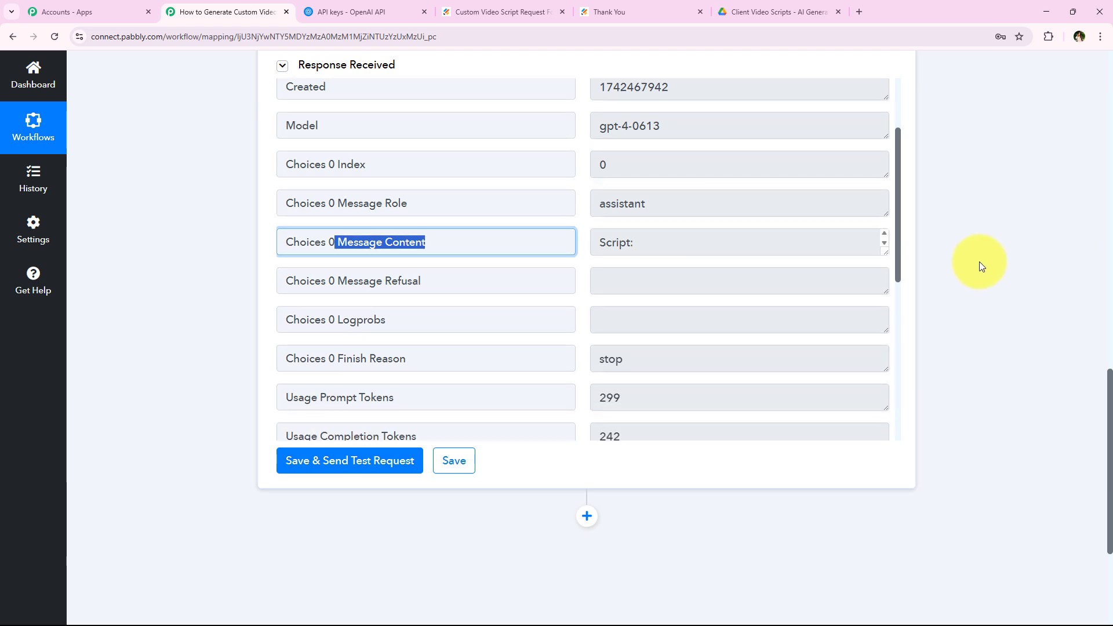
pyautogui.moveTo(884, 252); pyautogui.dragTo(842, 425)
pyautogui.scroll(-8, 795, 397)
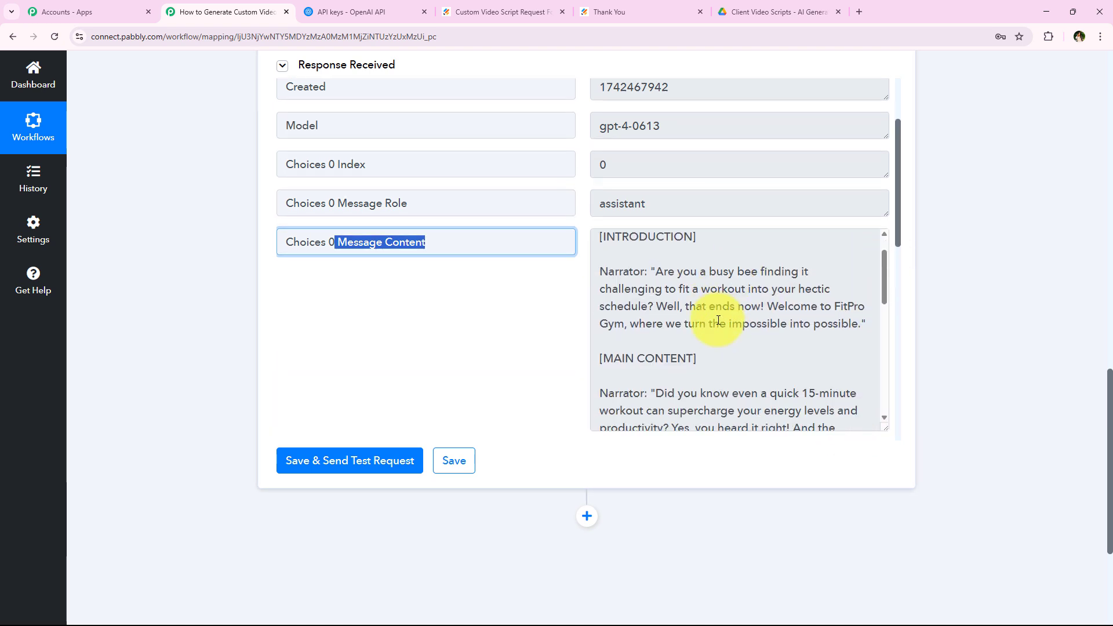
pyautogui.scroll(-2, 717, 325)
pyautogui.scroll(10, 641, 353)
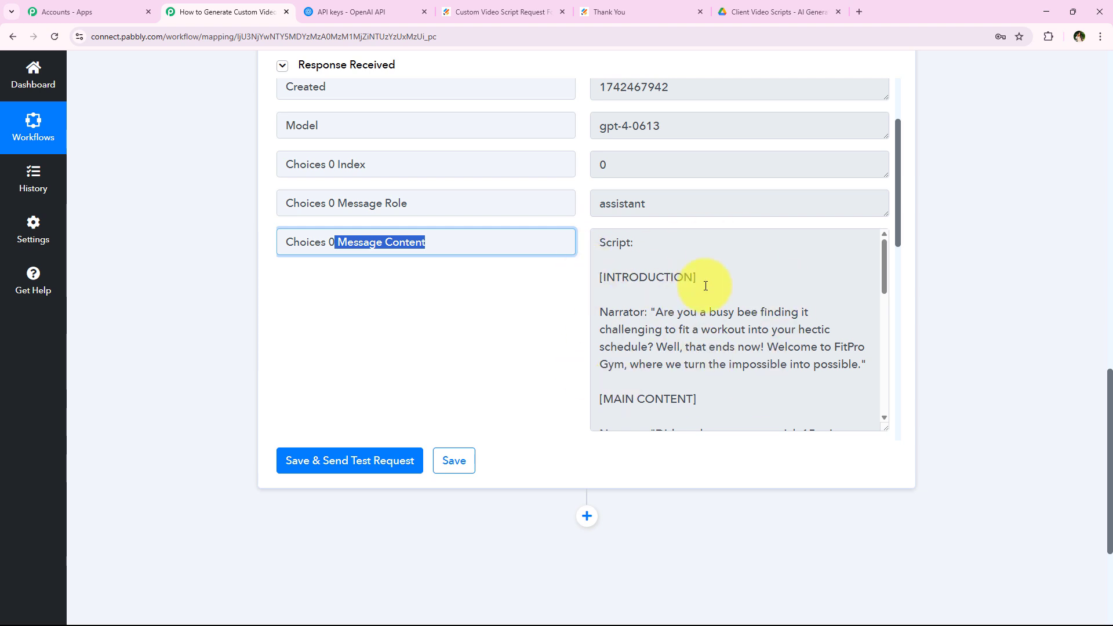
pyautogui.moveTo(705, 284); pyautogui.dragTo(503, 284)
pyautogui.scroll(-1, 713, 336)
pyautogui.moveTo(713, 337); pyautogui.dragTo(531, 343)
pyautogui.scroll(-4, 744, 332)
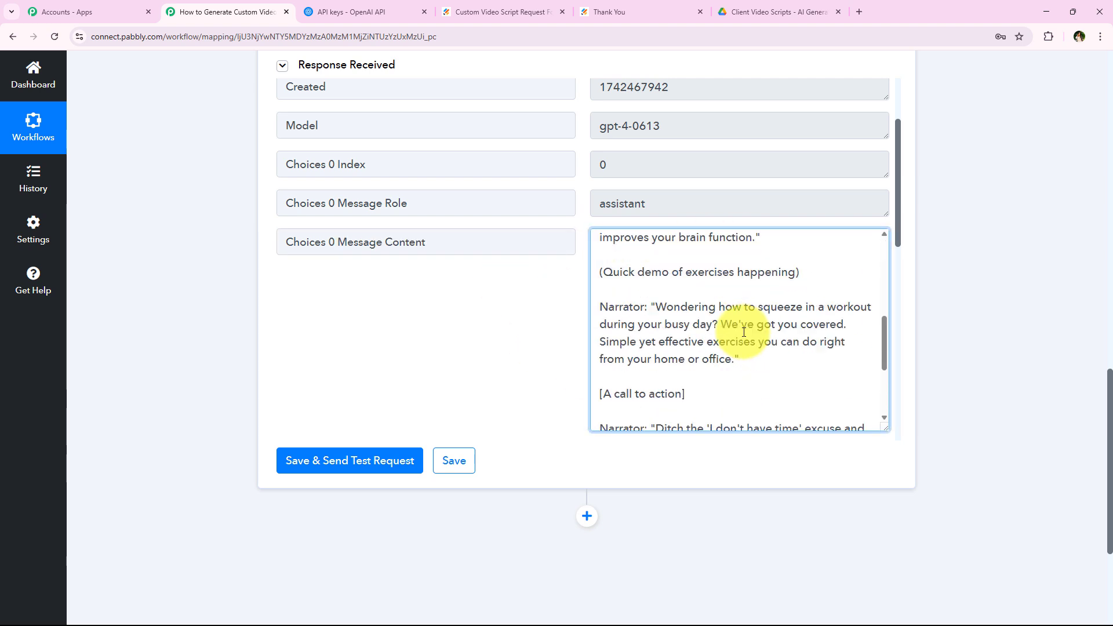
pyautogui.scroll(3, 776, 351)
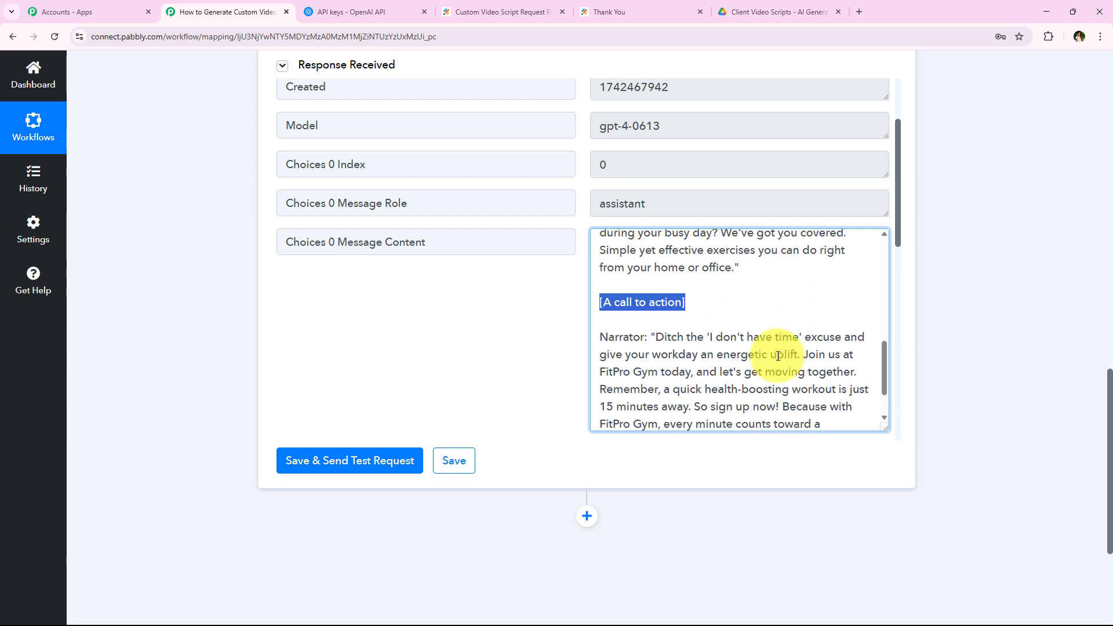
pyautogui.scroll(10, 656, 402)
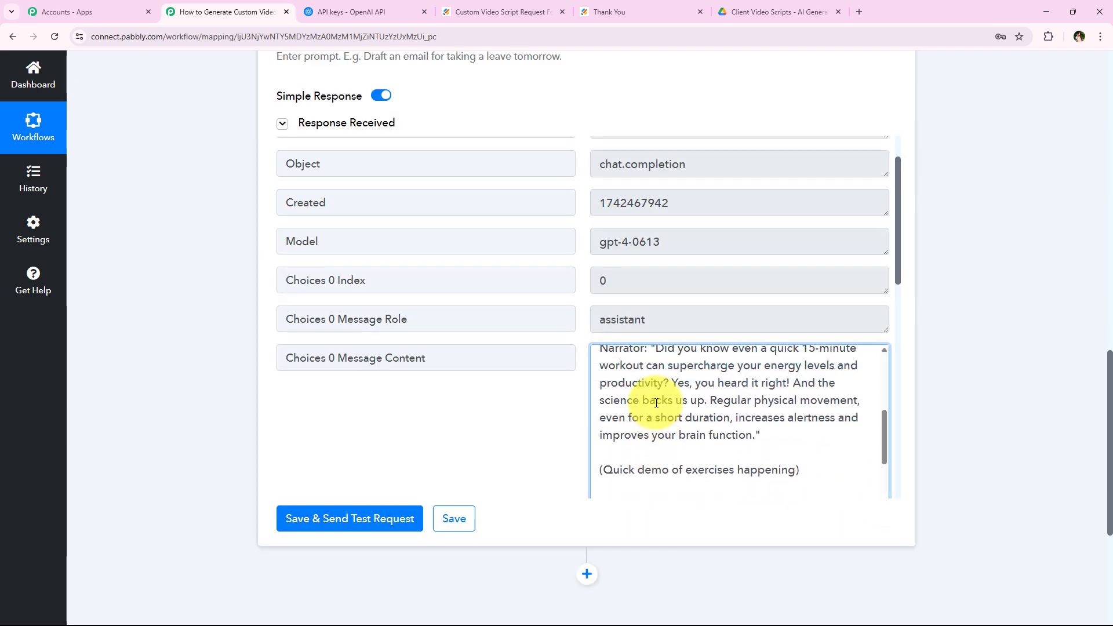
pyautogui.scroll(8, 242, 444)
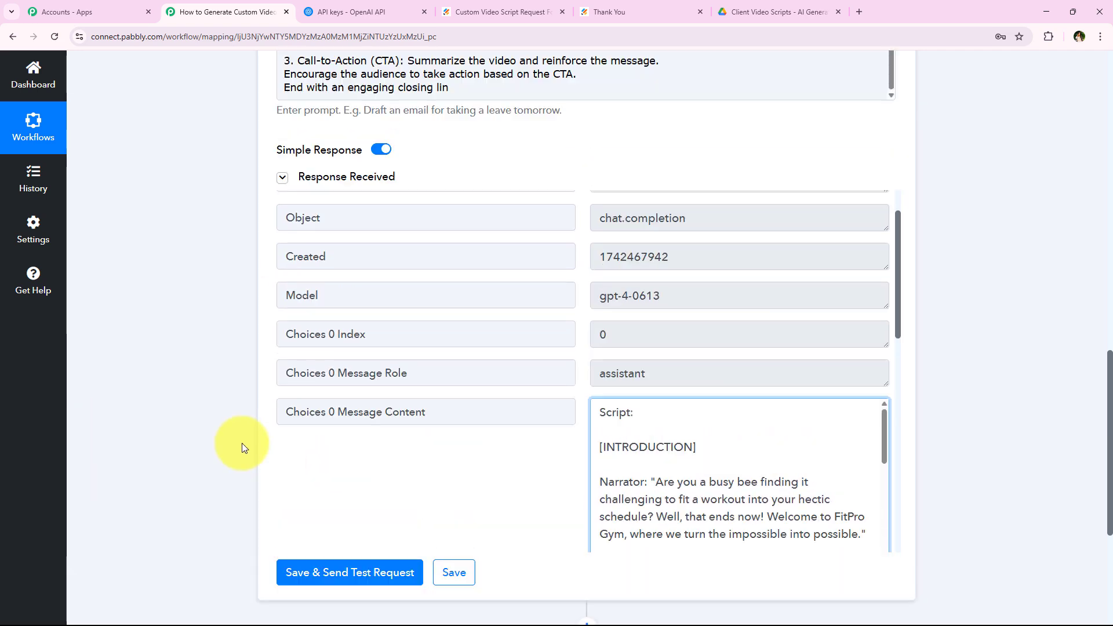
pyautogui.scroll(7, 241, 444)
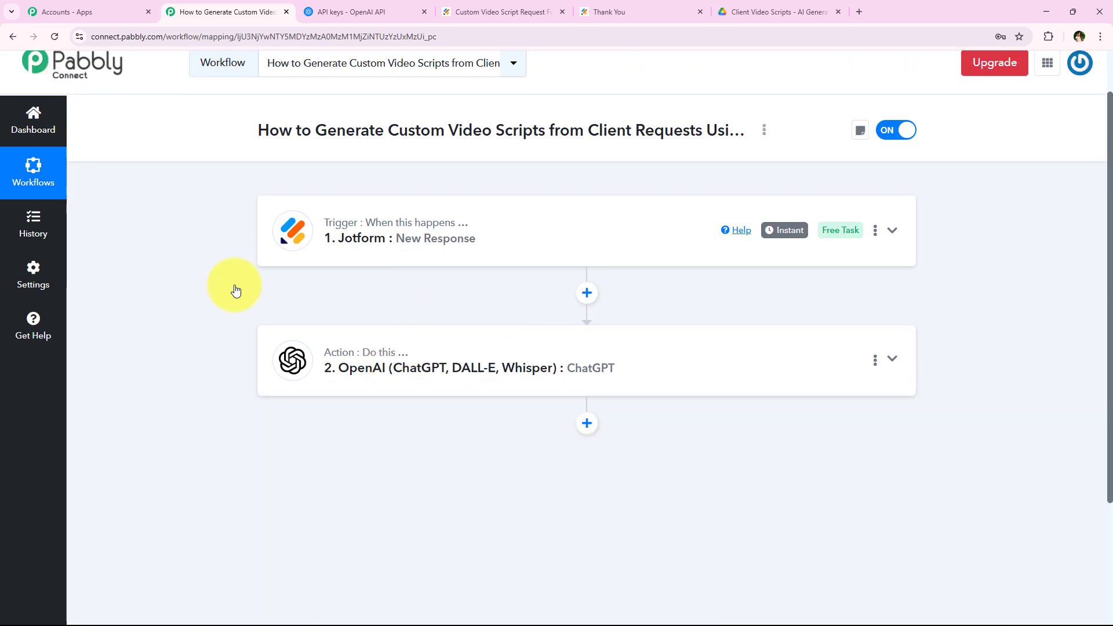
# Scroll back up to review the collapsed Jotform trigger and ChatGPT action steps.
pyautogui.scroll(1, 249, 385)
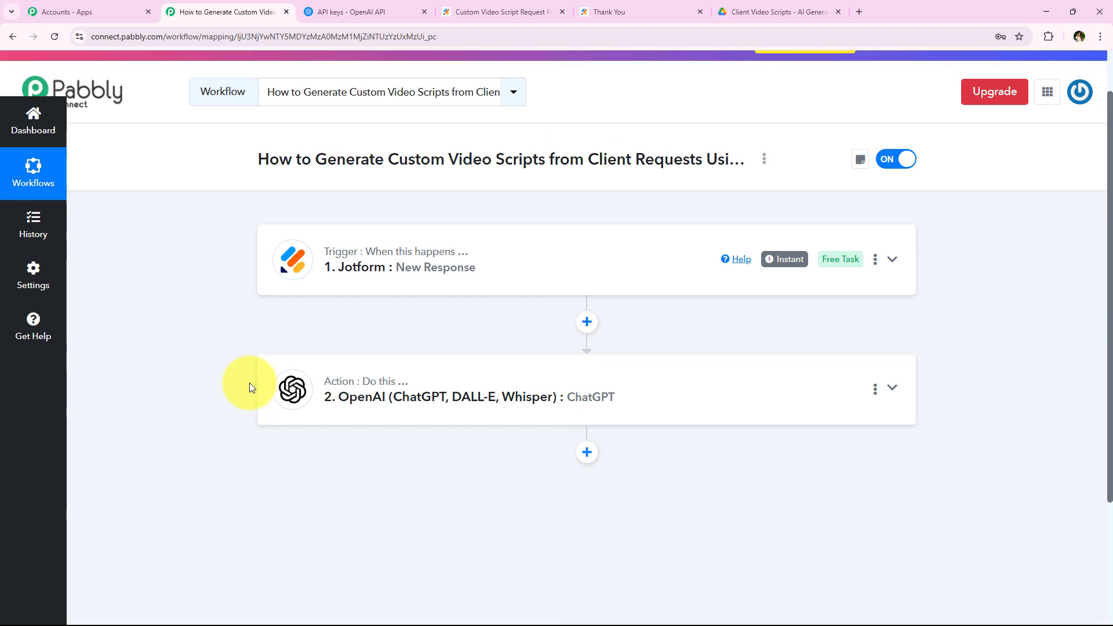
pyautogui.scroll(-2, 249, 384)
pyautogui.scroll(3, 332, 405)
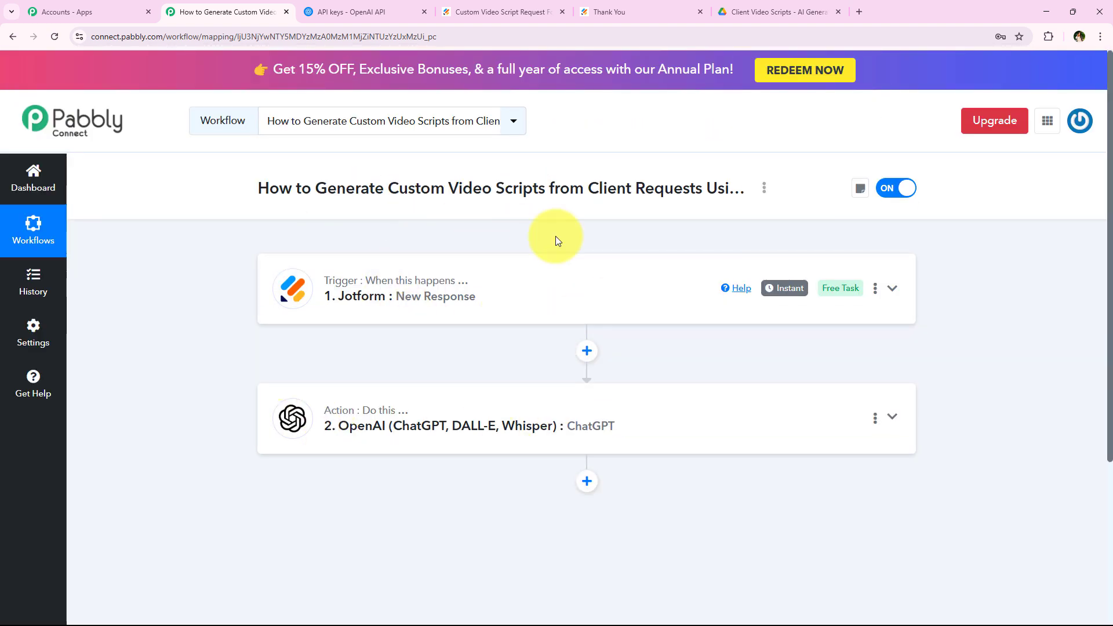
pyautogui.scroll(-1, 391, 325)
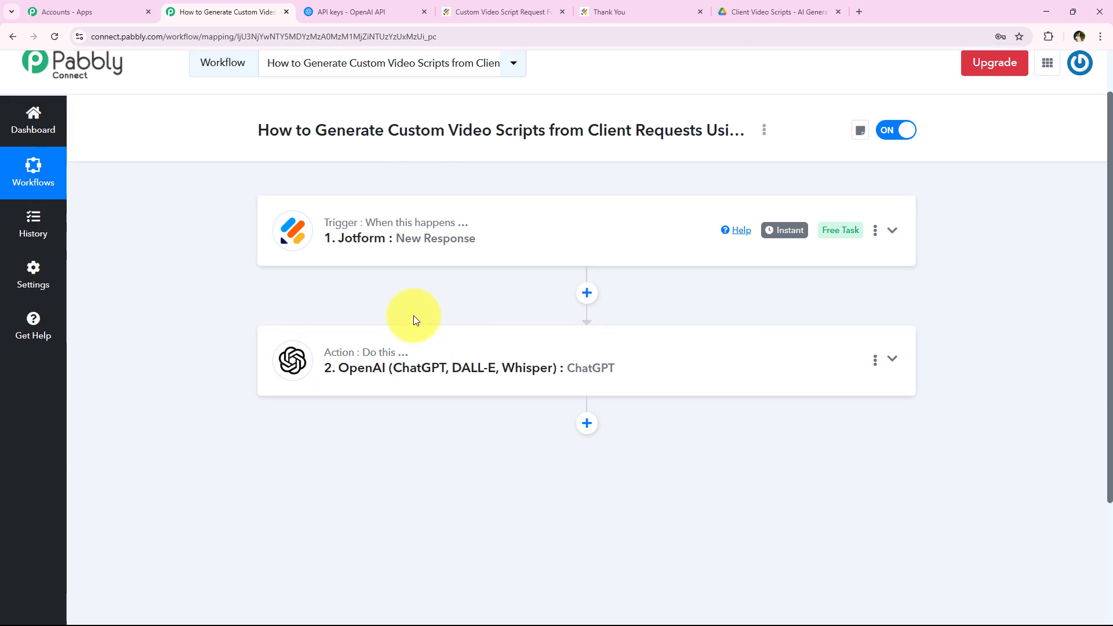
pyautogui.scroll(1, 408, 347)
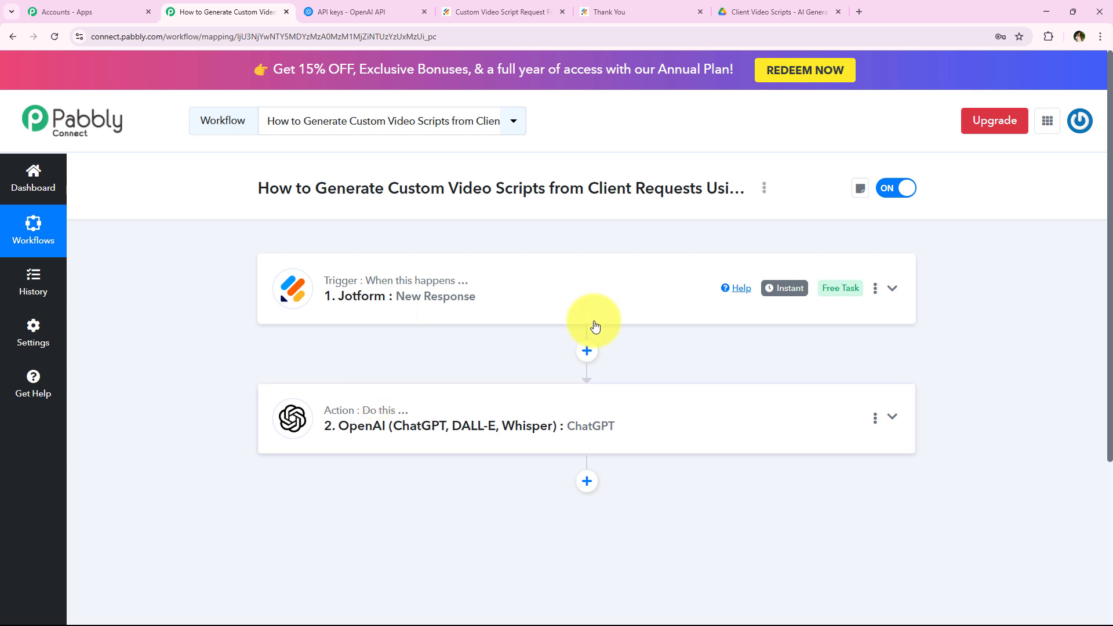
# Check the Client Video Scripts folder in Google Drive, then return to the Pabbly workflow.
pyautogui.click(771, 12)
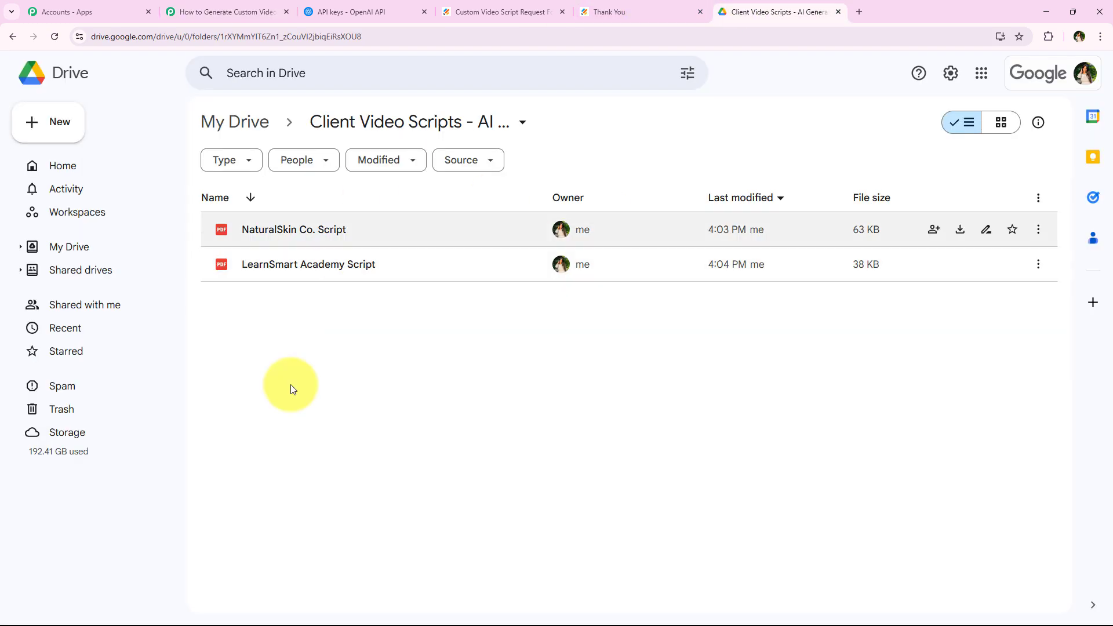
pyautogui.click(191, 11)
pyautogui.scroll(-2, 614, 269)
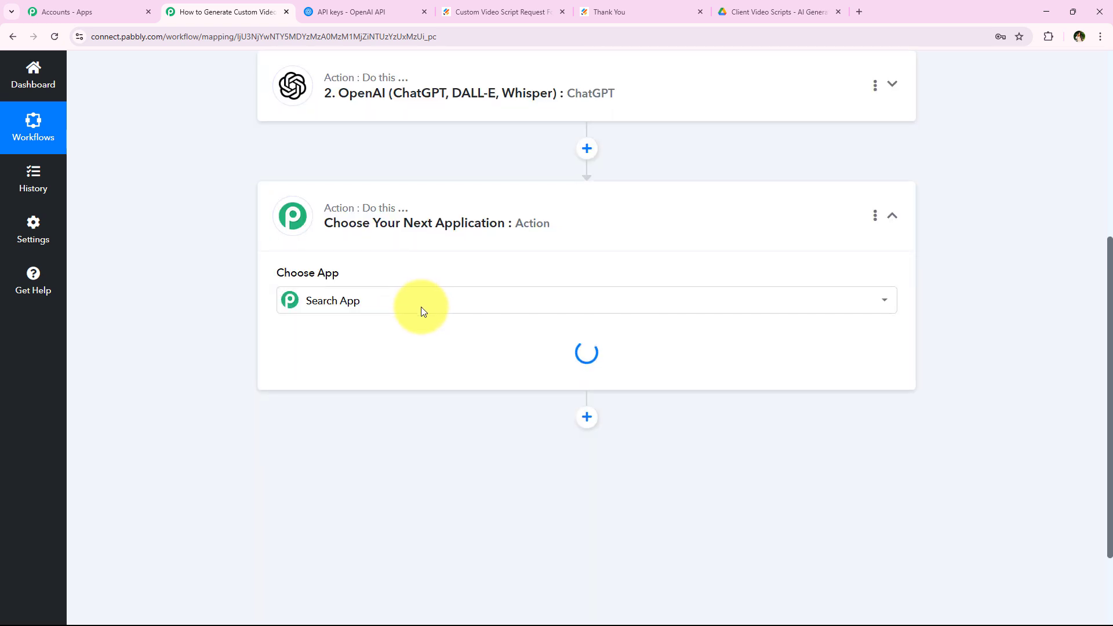
# Add a Google Docs step with the Create a Blank Document action event.
pyautogui.write('Doc')
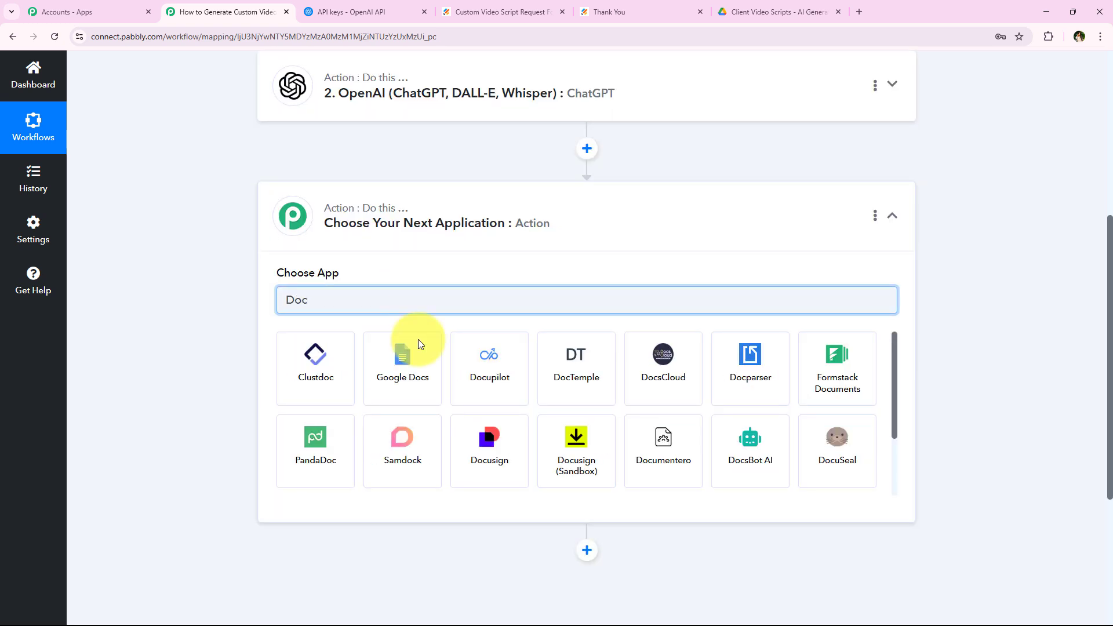
pyautogui.click(415, 347)
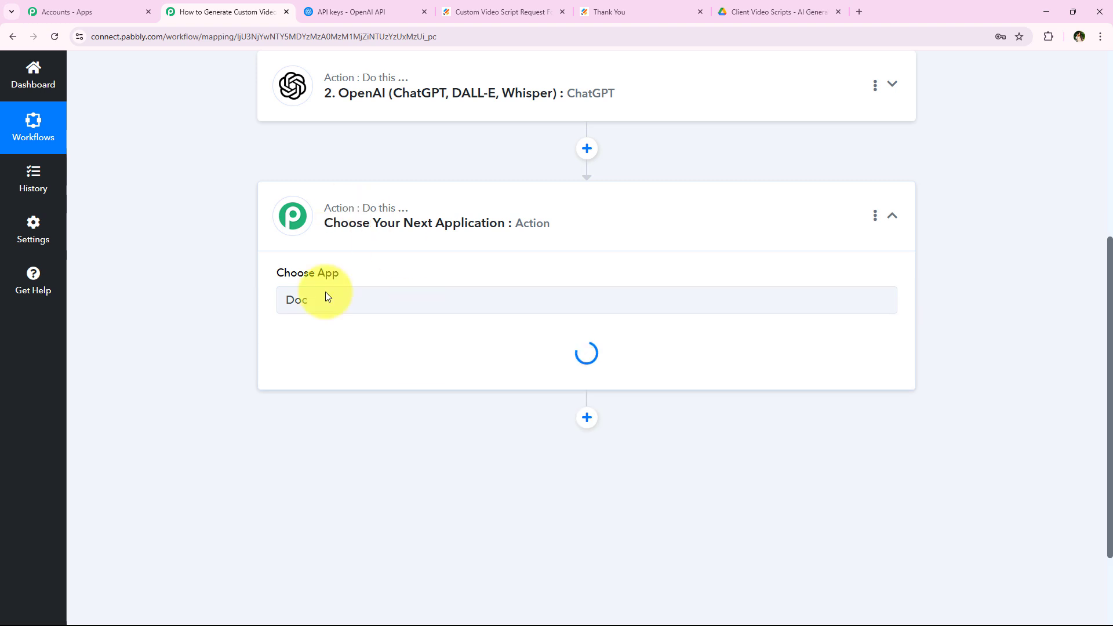
pyautogui.click(342, 374)
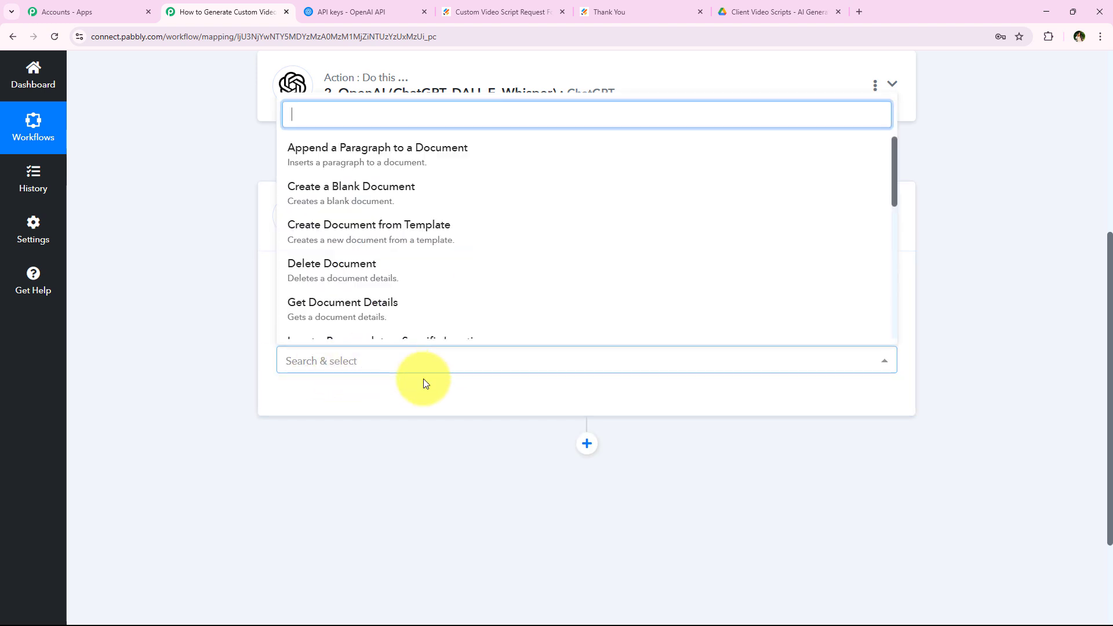
pyautogui.click(373, 204)
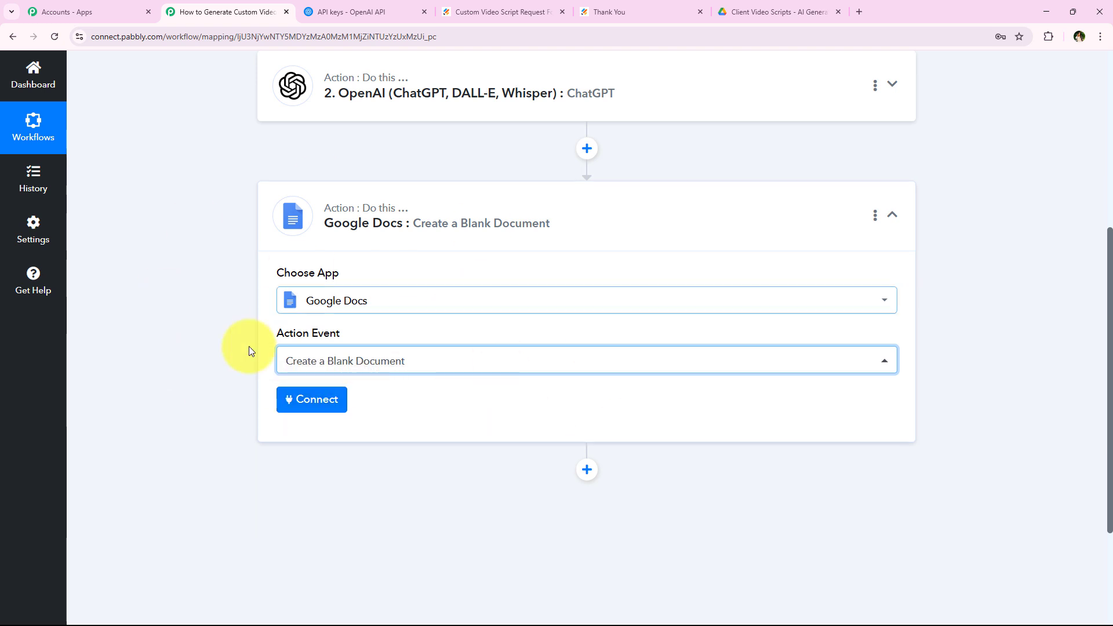
pyautogui.scroll(3, 232, 371)
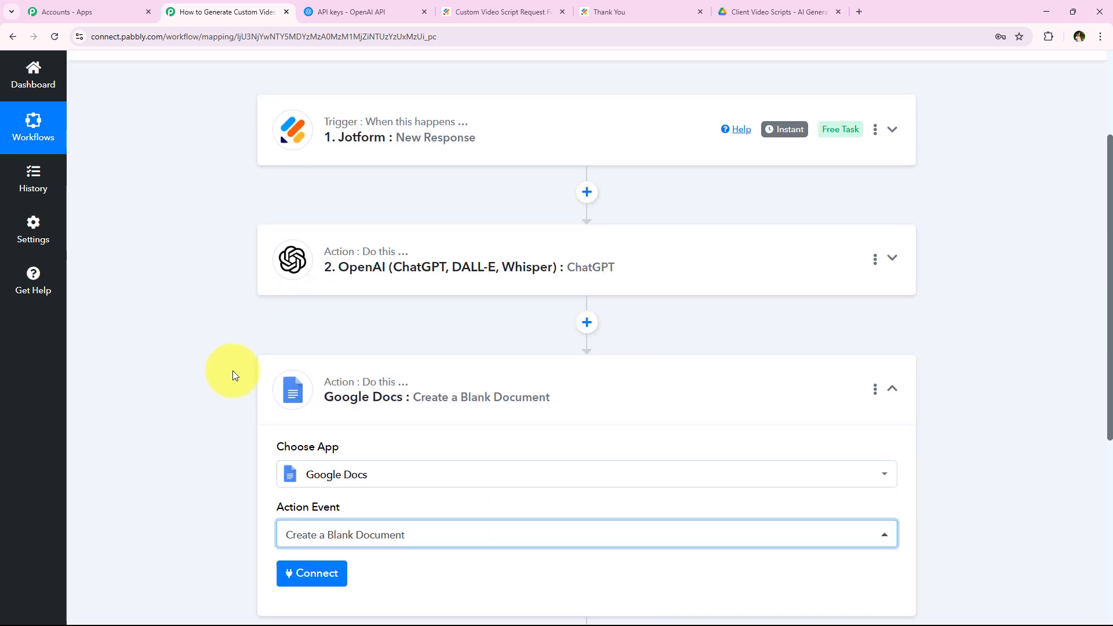
pyautogui.scroll(2, 232, 371)
pyautogui.scroll(-4, 238, 384)
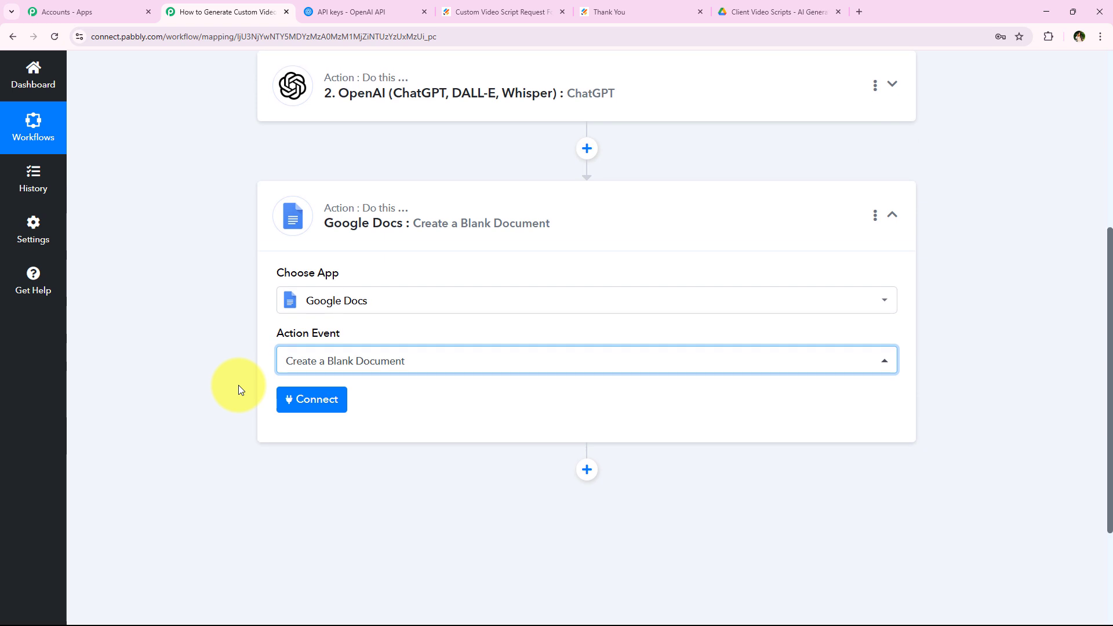
# Create a new Google Docs connection, signing in with Google and allowing Drive access.
pyautogui.click(318, 399)
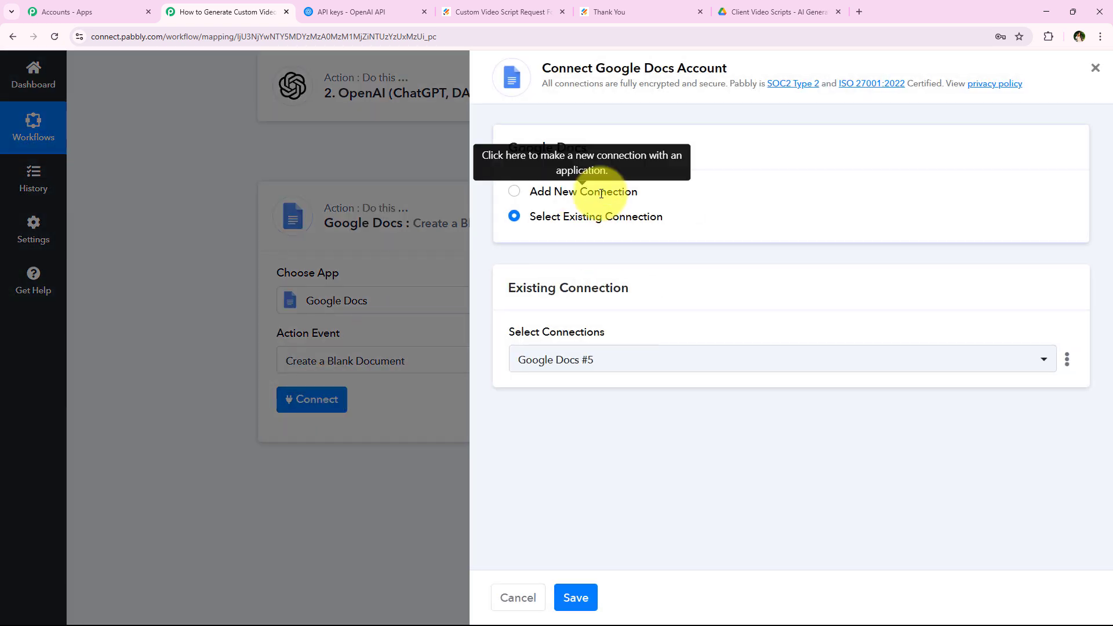
pyautogui.click(601, 194)
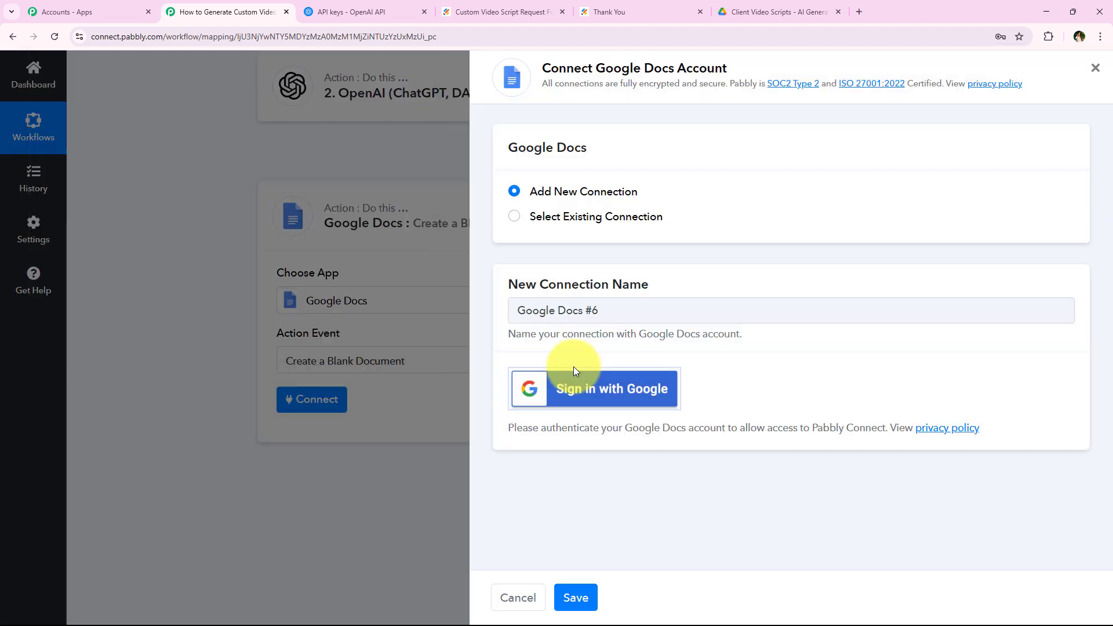
pyautogui.click(572, 380)
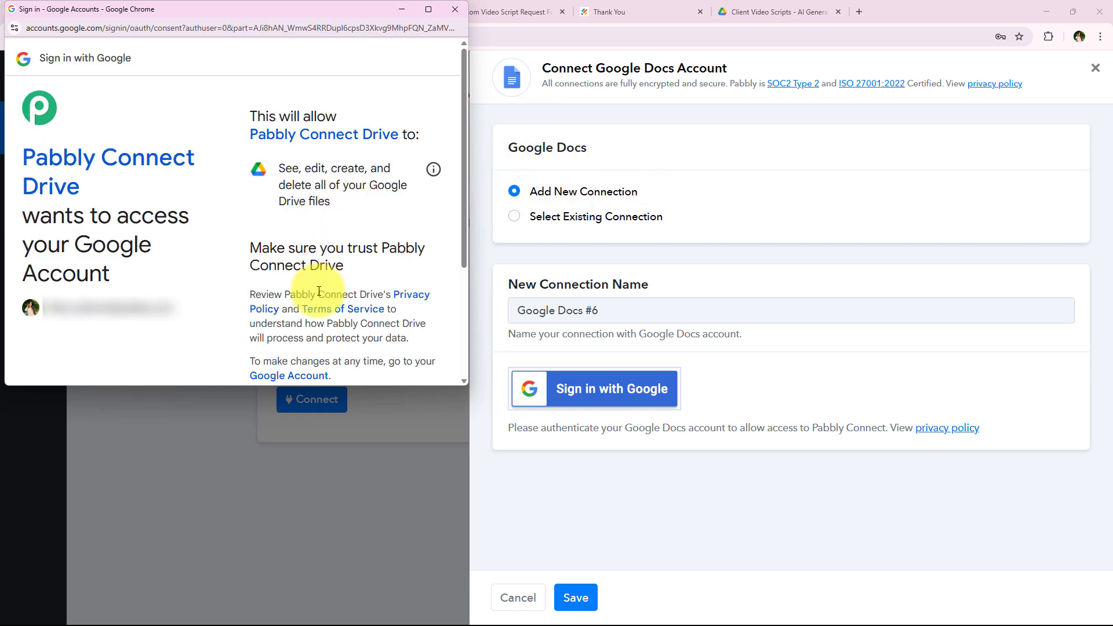
pyautogui.scroll(-2, 322, 290)
pyautogui.scroll(-2, 323, 293)
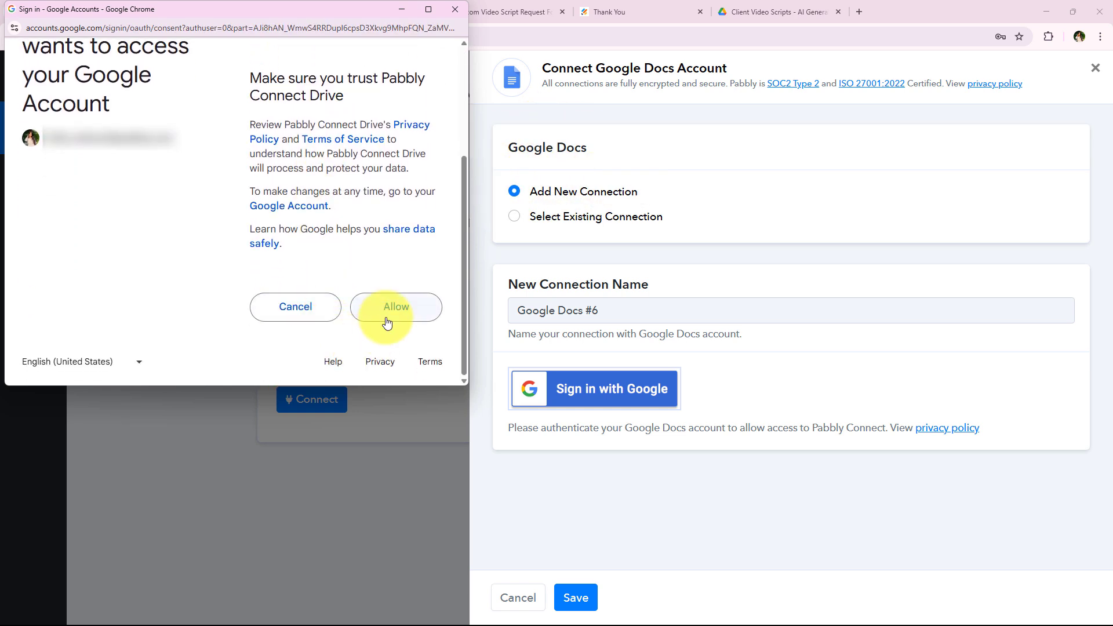
pyautogui.click(387, 323)
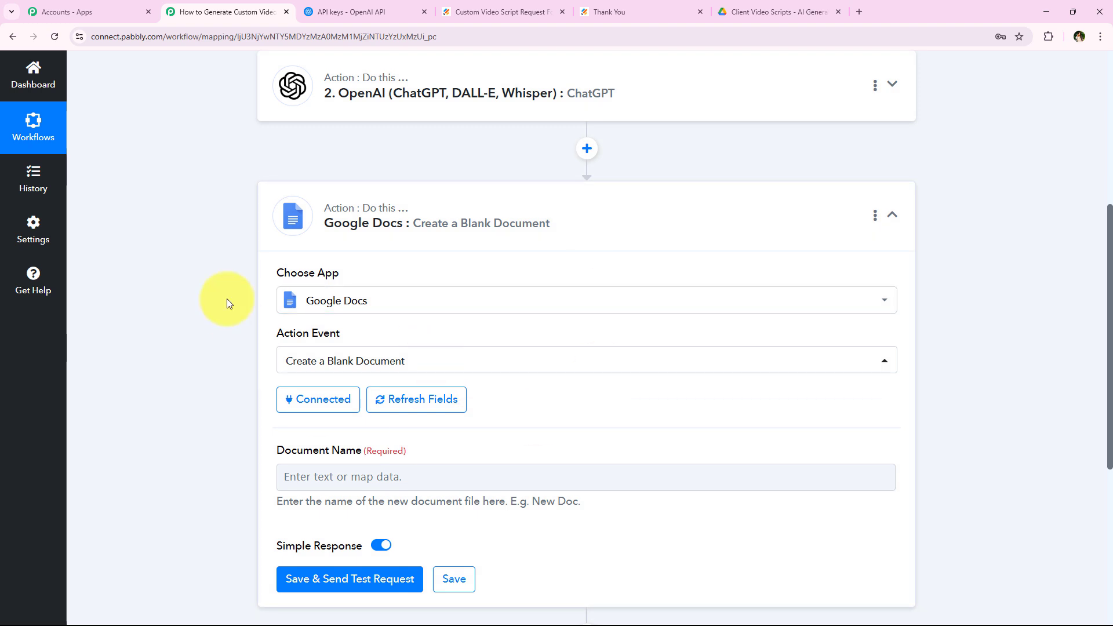
# Set Document Name to the form's CompanybrandName answer followed by ' Script'.
pyautogui.scroll(-1, 227, 290)
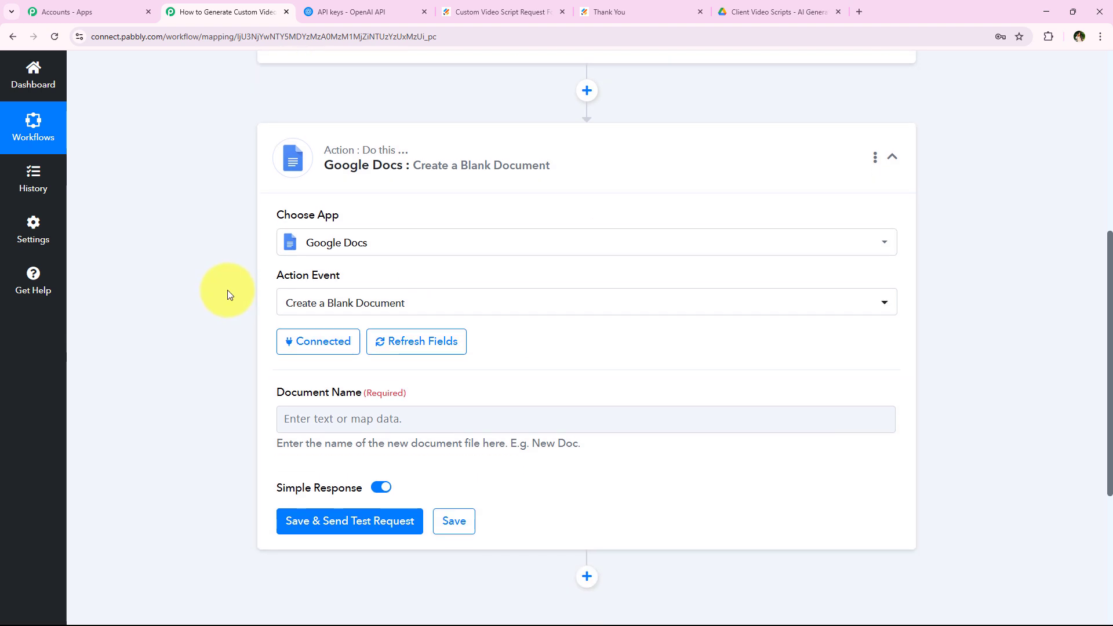
pyautogui.scroll(-1, 211, 286)
pyautogui.scroll(-1, 211, 287)
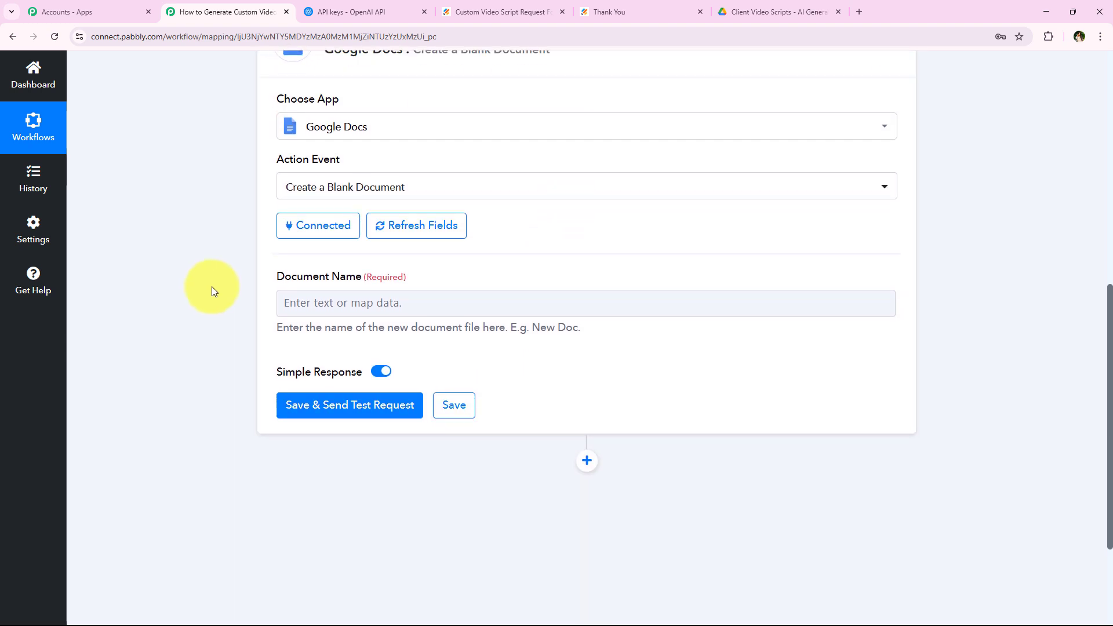
pyautogui.click(365, 294)
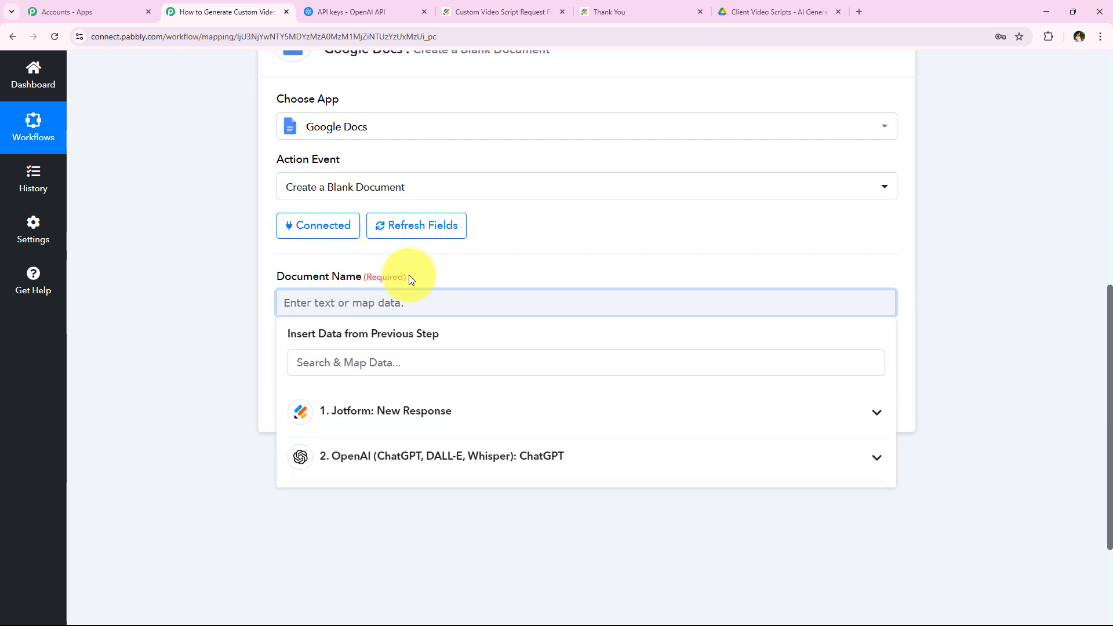
pyautogui.click(359, 356)
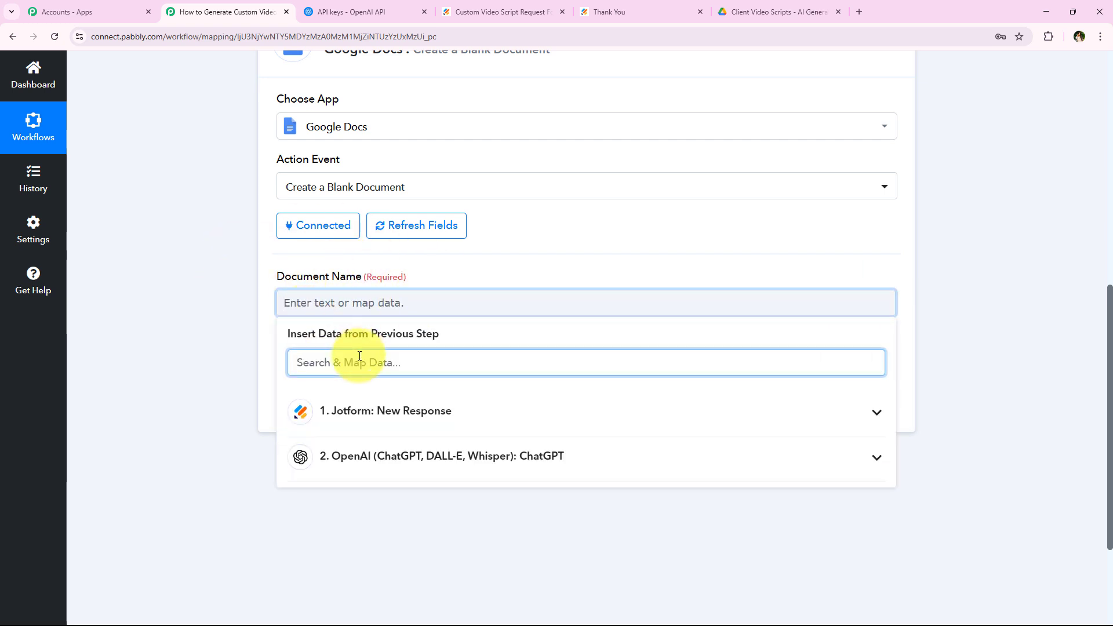
pyautogui.write('Br')
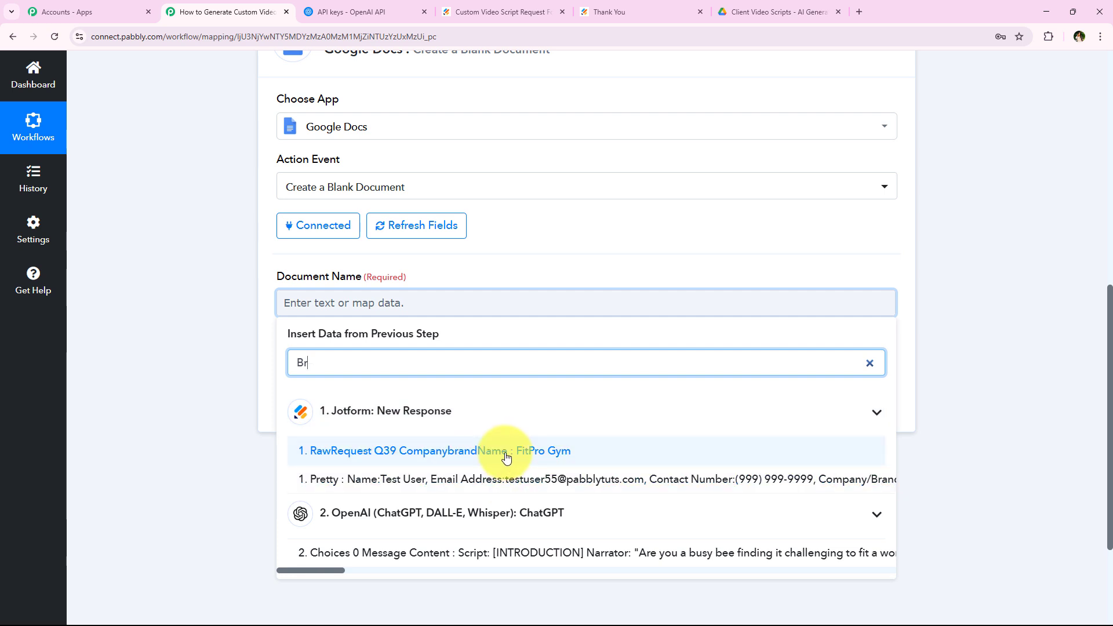
pyautogui.click(505, 452)
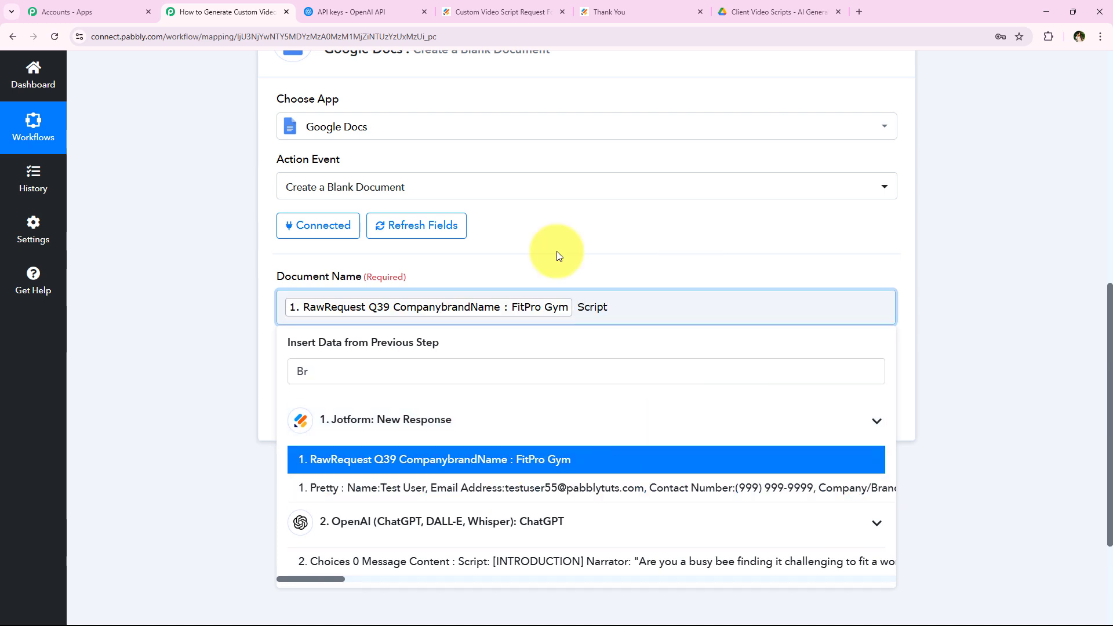
pyautogui.click(141, 230)
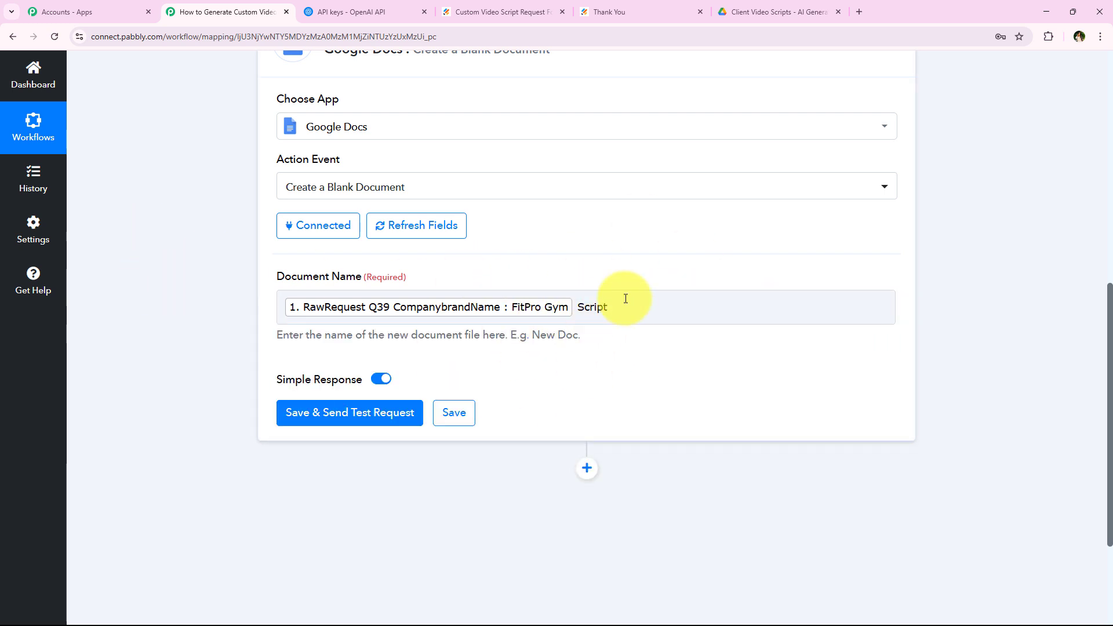
# Save the Google Docs step and send a test request, reviewing the created-document response.
pyautogui.click(320, 425)
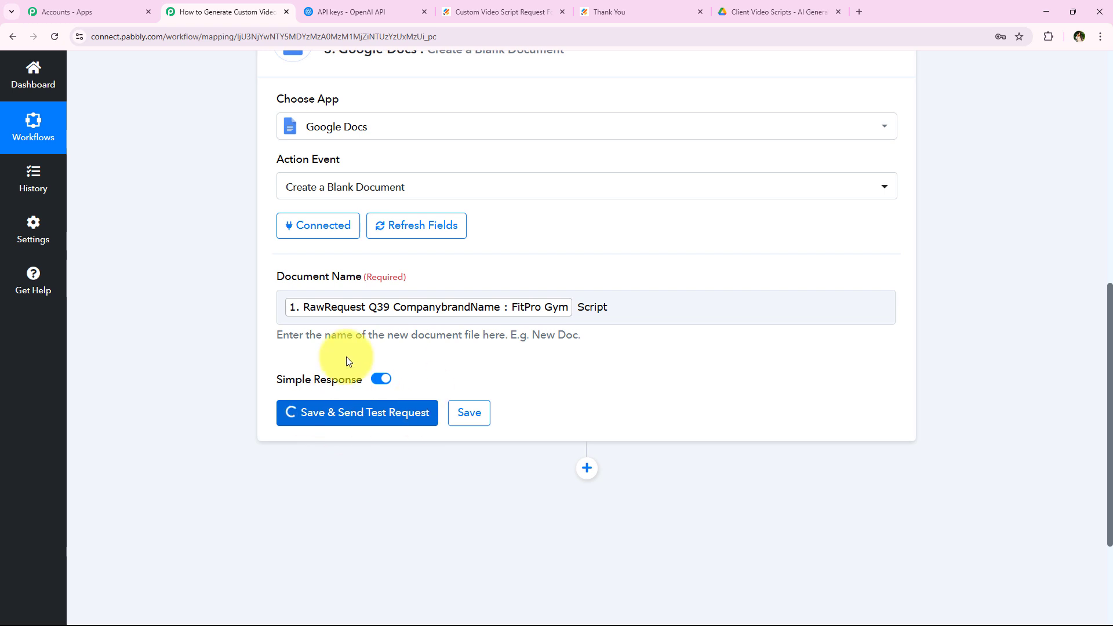
pyautogui.scroll(-1, 203, 382)
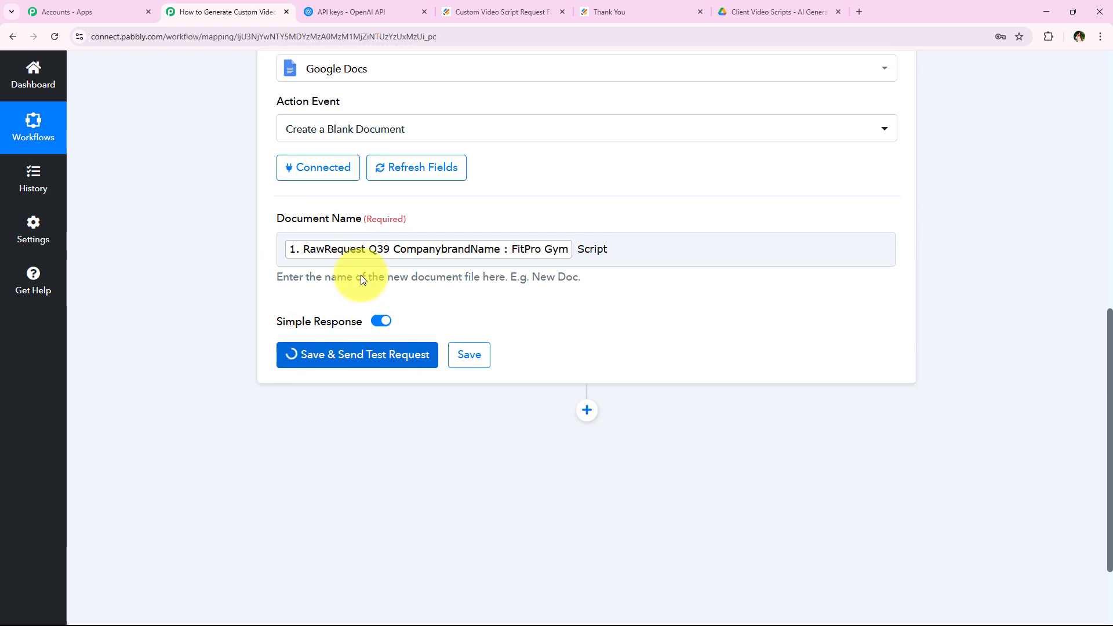
pyautogui.scroll(-10, 275, 407)
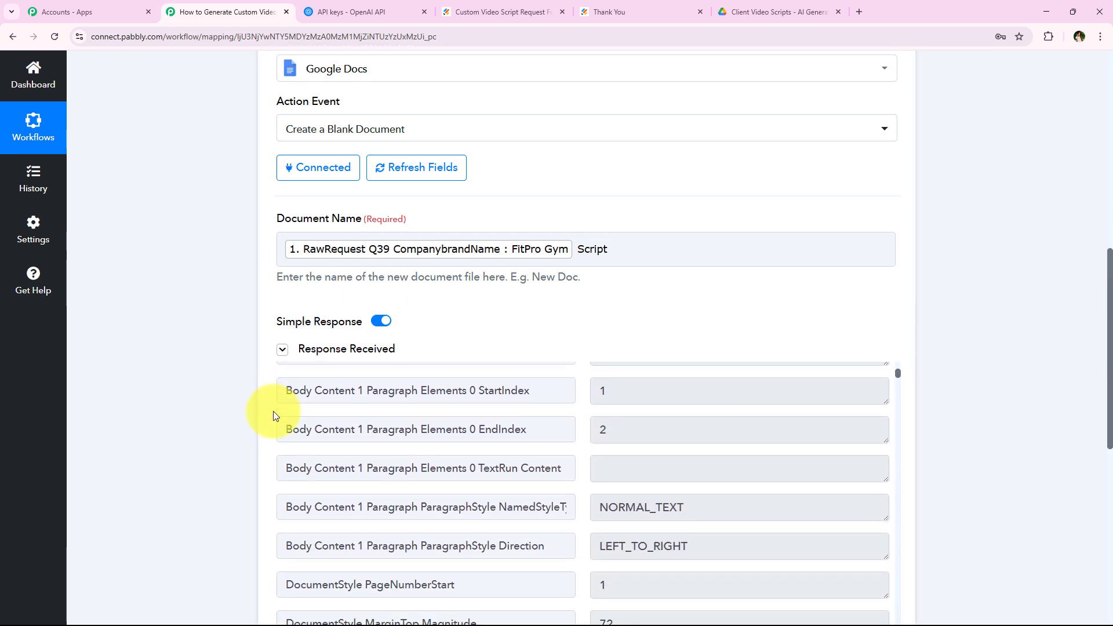
pyautogui.scroll(7, 194, 367)
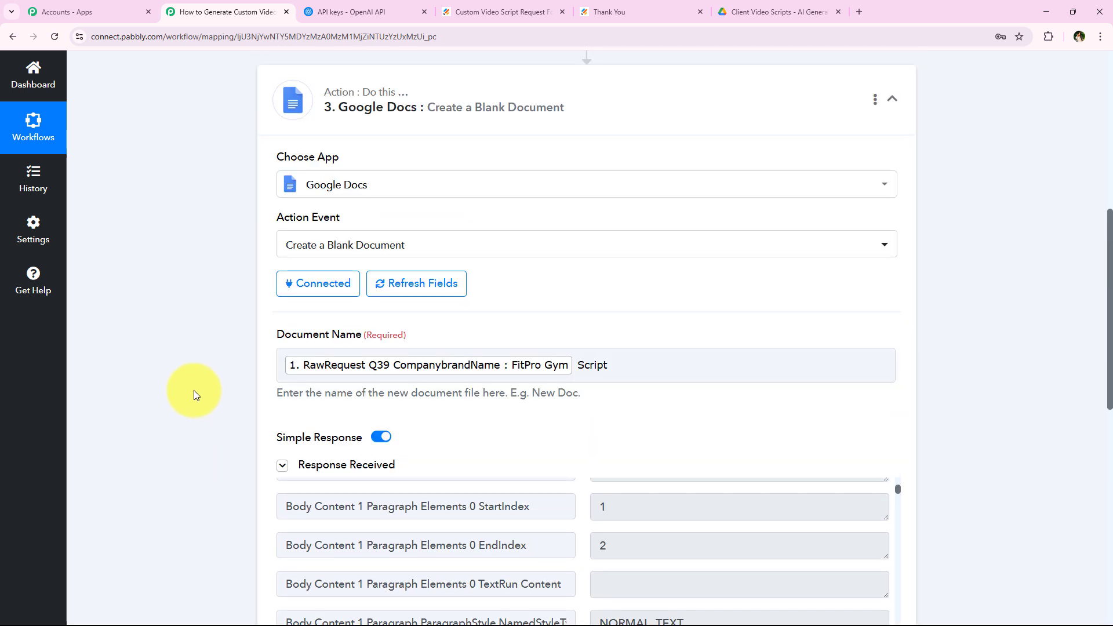
# Add a Google Docs step with the Append a Paragraph to a Document action.
pyautogui.click(380, 187)
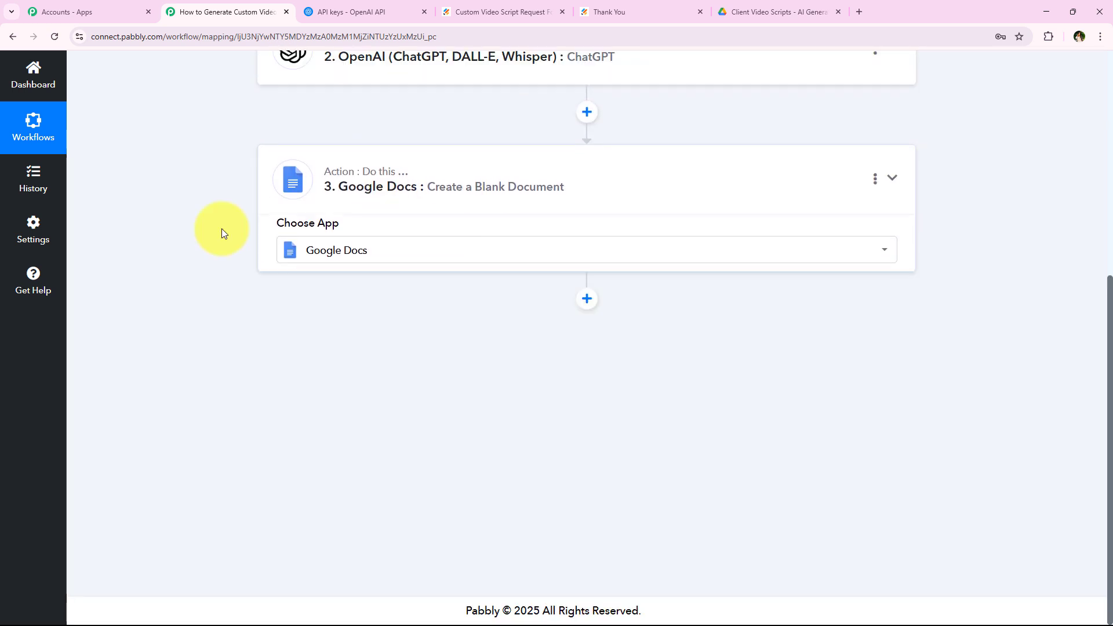
pyautogui.click(586, 356)
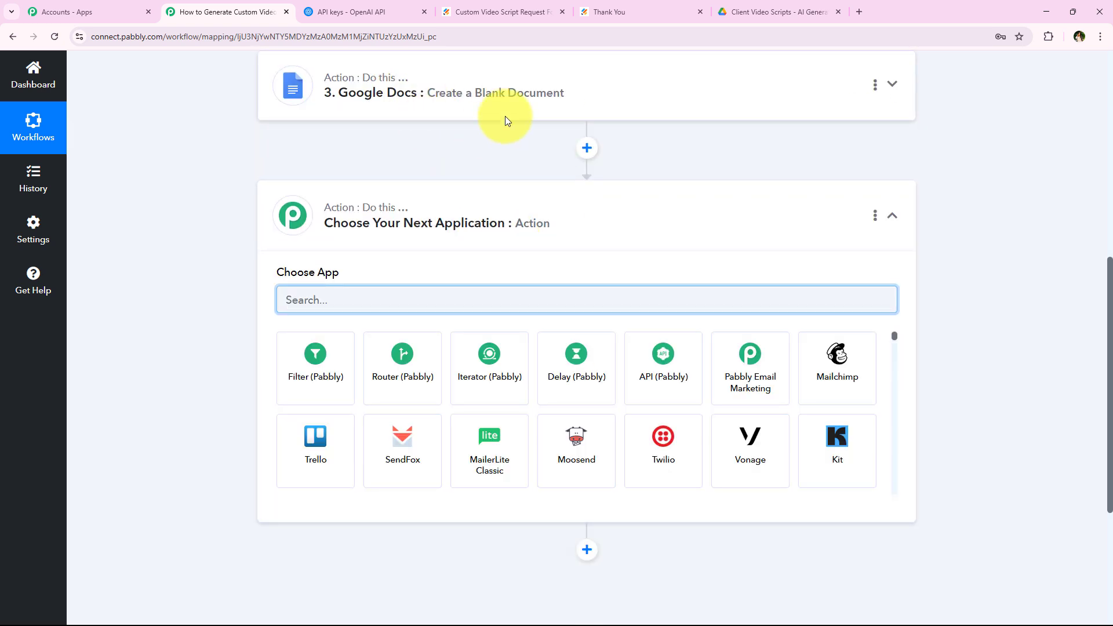
pyautogui.write('Go')
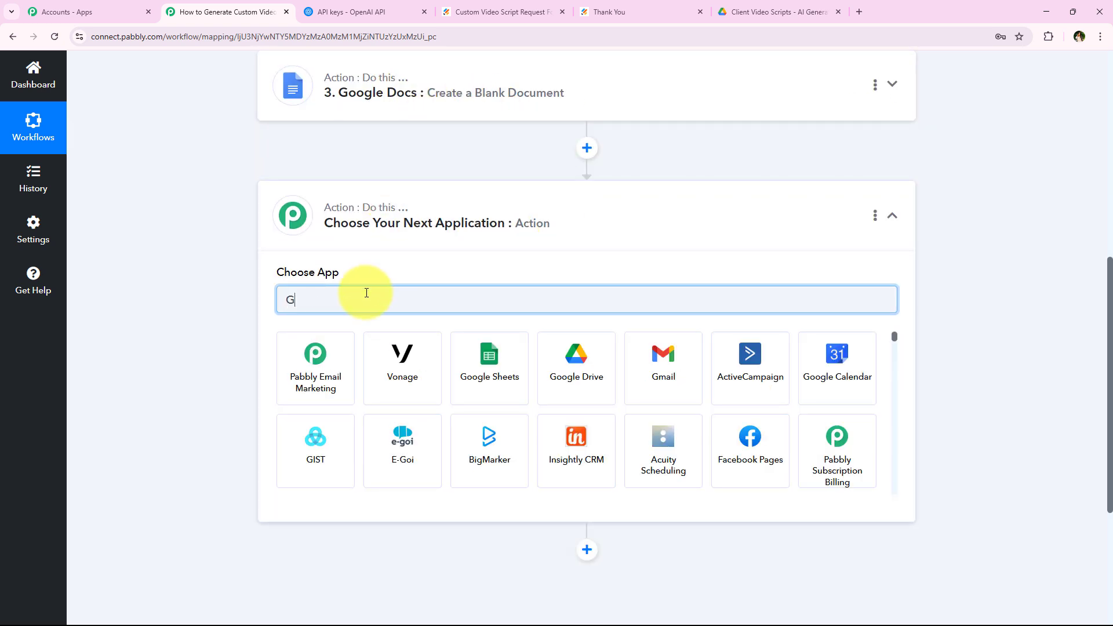
pyautogui.press('BackSpace')
pyautogui.press('BackSpace')
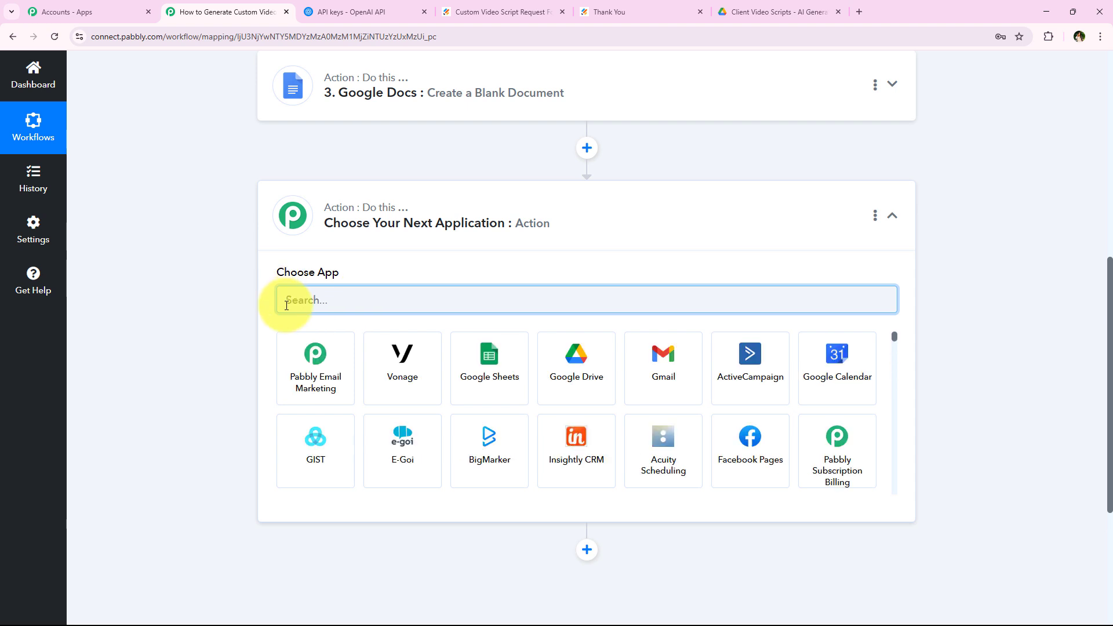
pyautogui.write('doc')
pyautogui.click(419, 397)
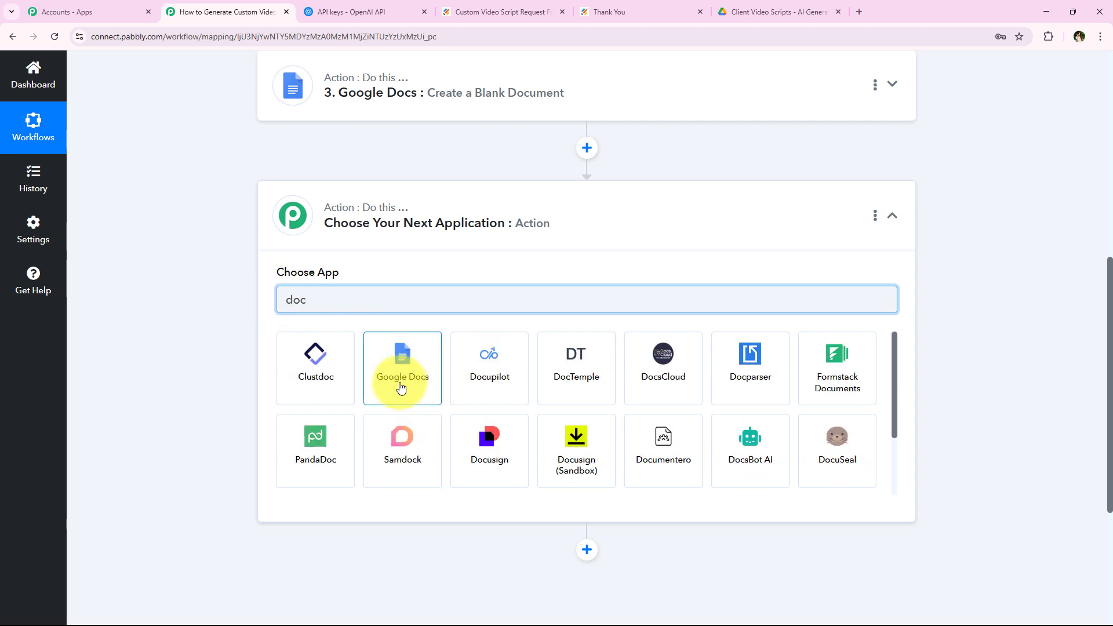
pyautogui.click(365, 358)
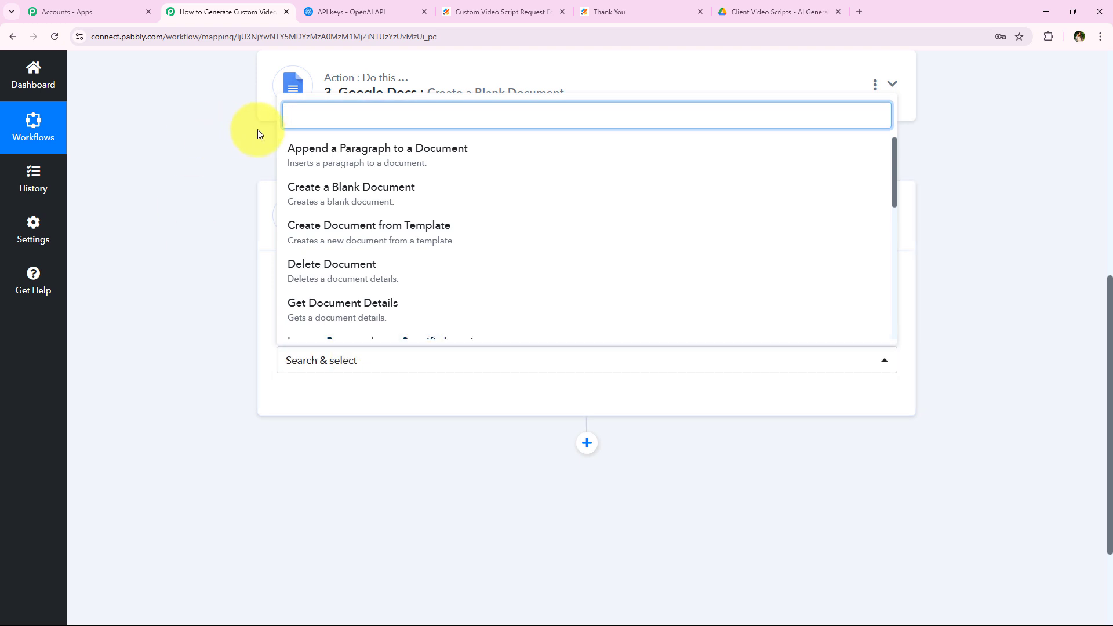
pyautogui.click(634, 156)
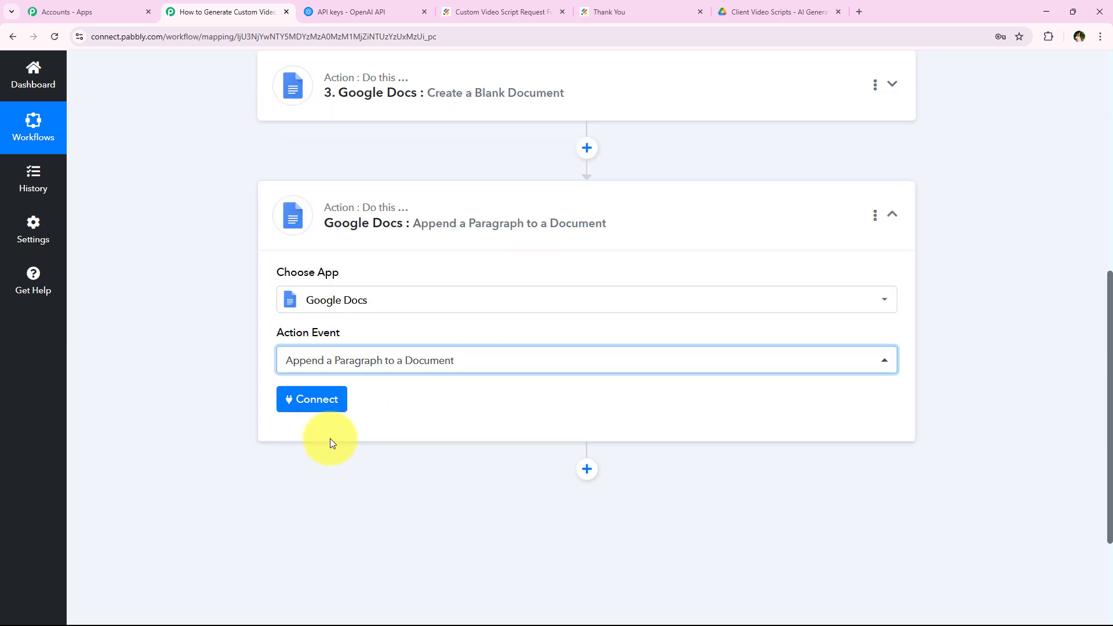
# Connect it with the existing Google Docs connection and target the FitPro Gym Script document.
pyautogui.click(307, 397)
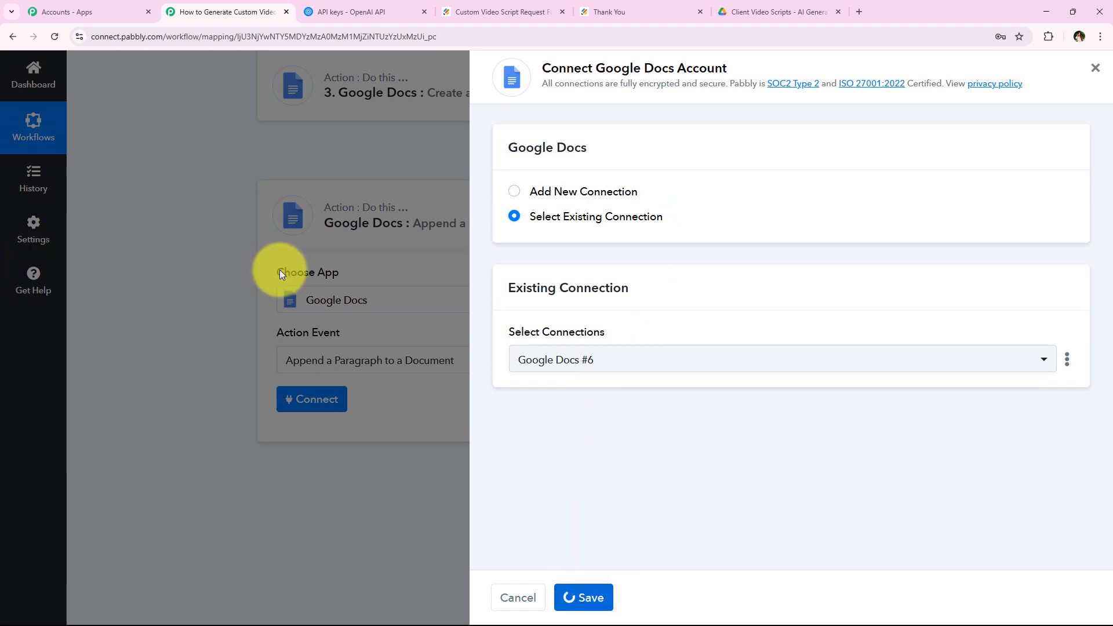
pyautogui.scroll(-2, 106, 224)
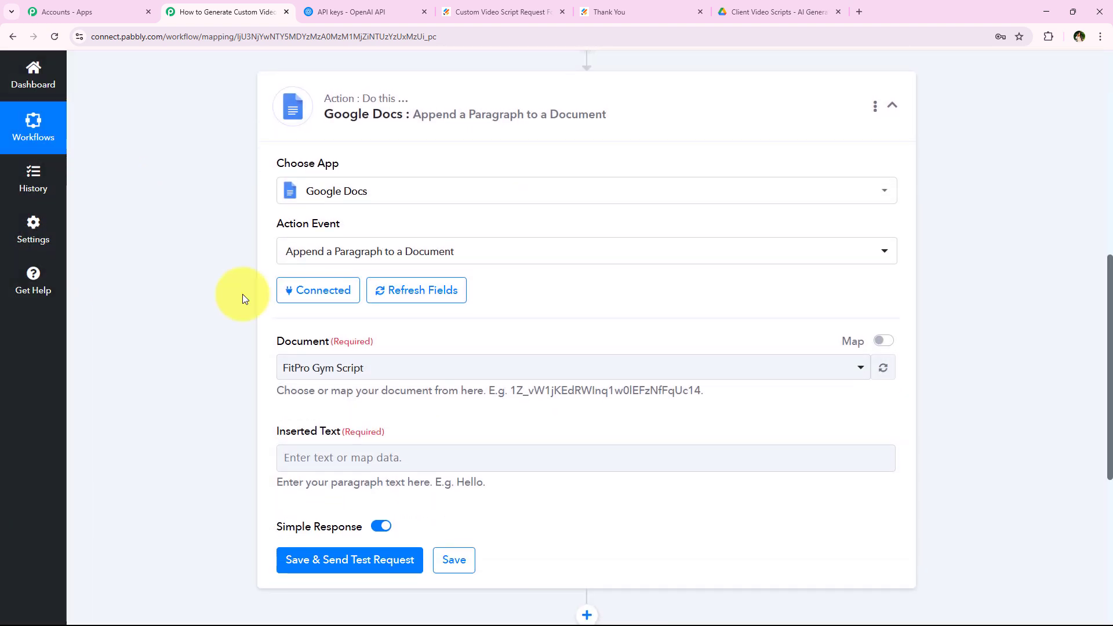
pyautogui.scroll(-1, 348, 324)
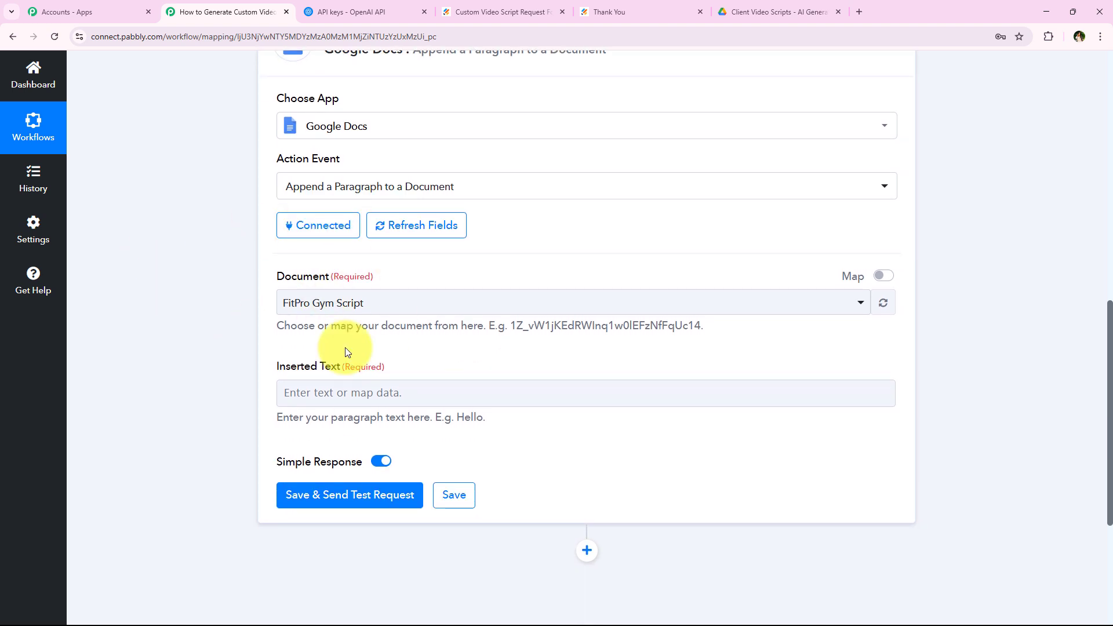
pyautogui.click(406, 301)
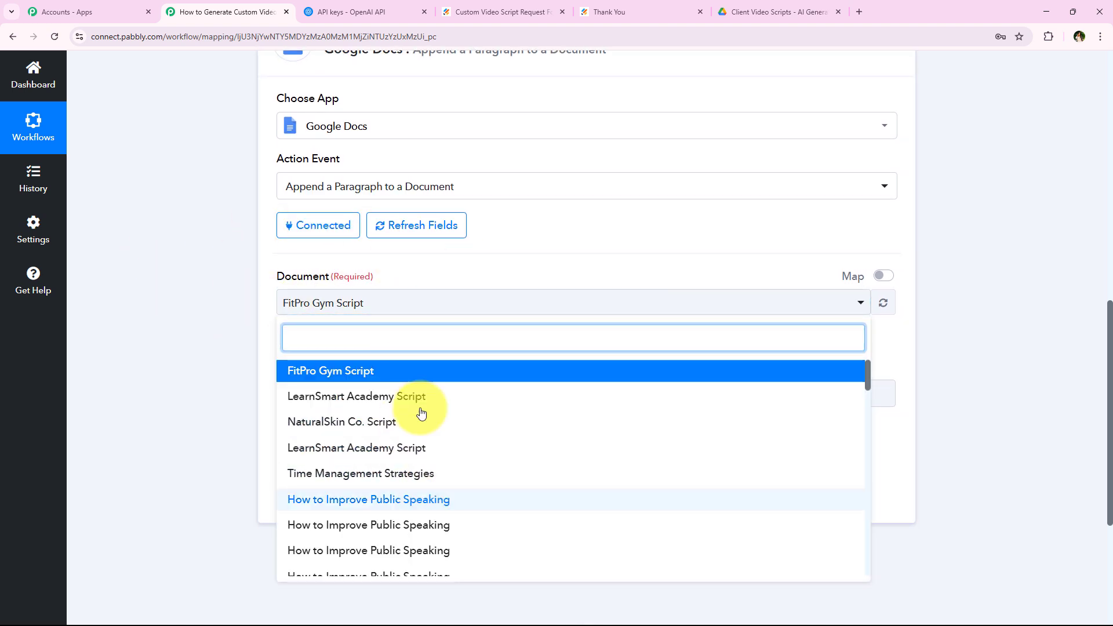
pyautogui.click(385, 311)
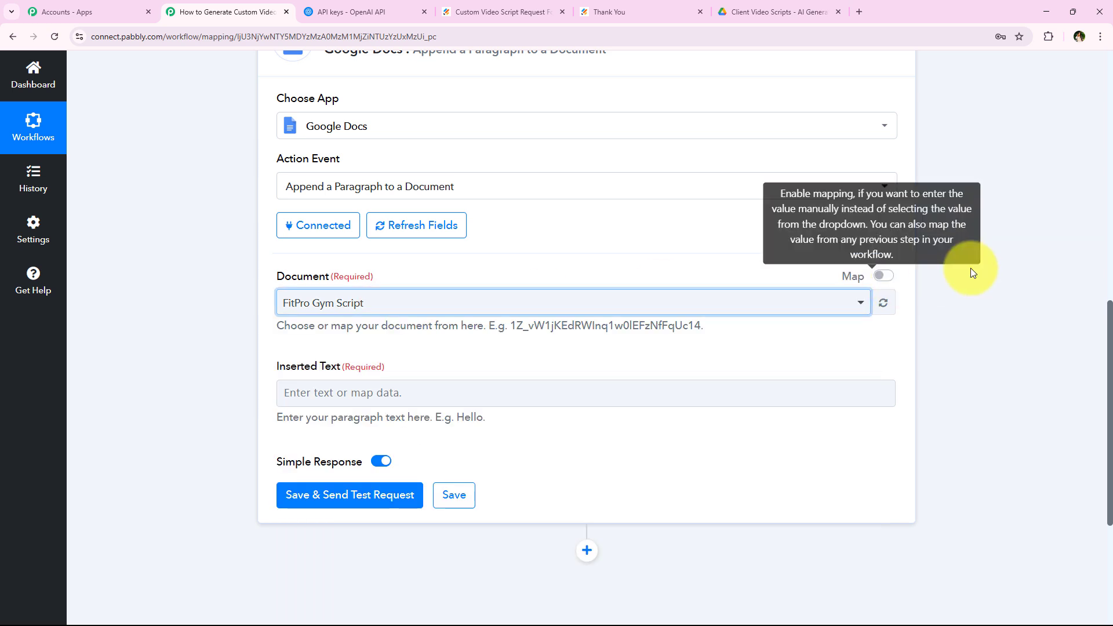
# Switch the Document field to mapped input and clear its existing document ID.
pyautogui.click(883, 275)
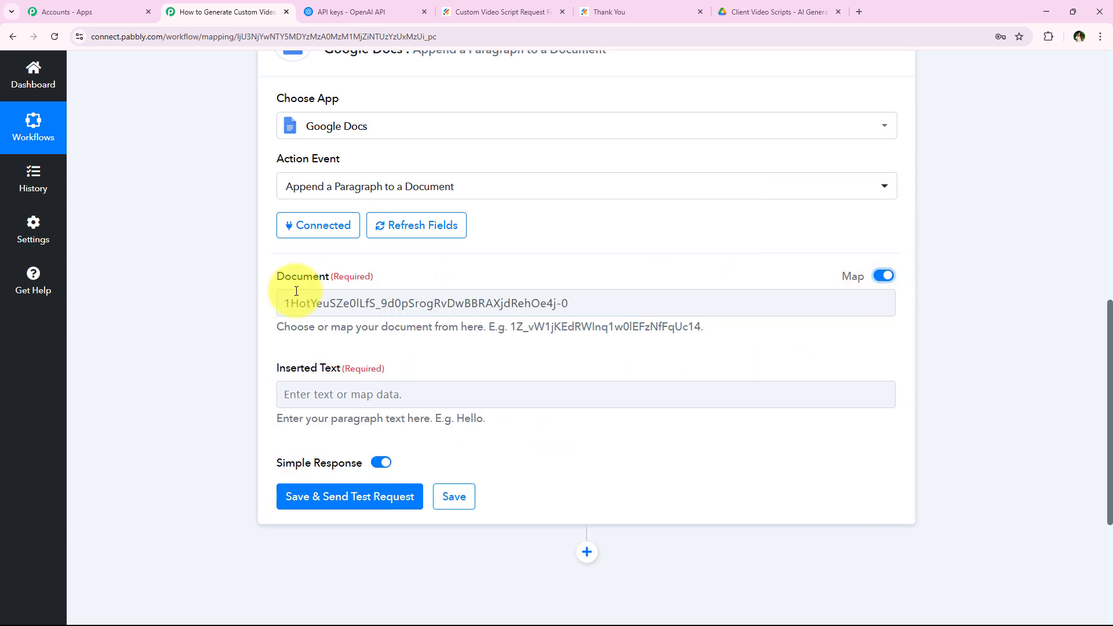
pyautogui.tripleClick(603, 301)
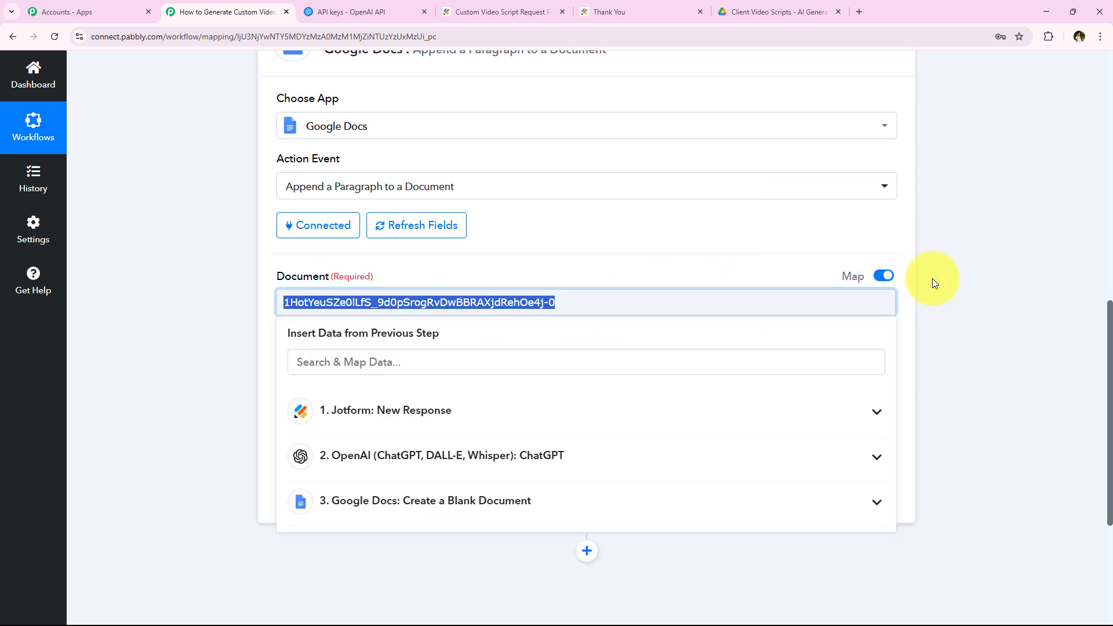
pyautogui.click(881, 281)
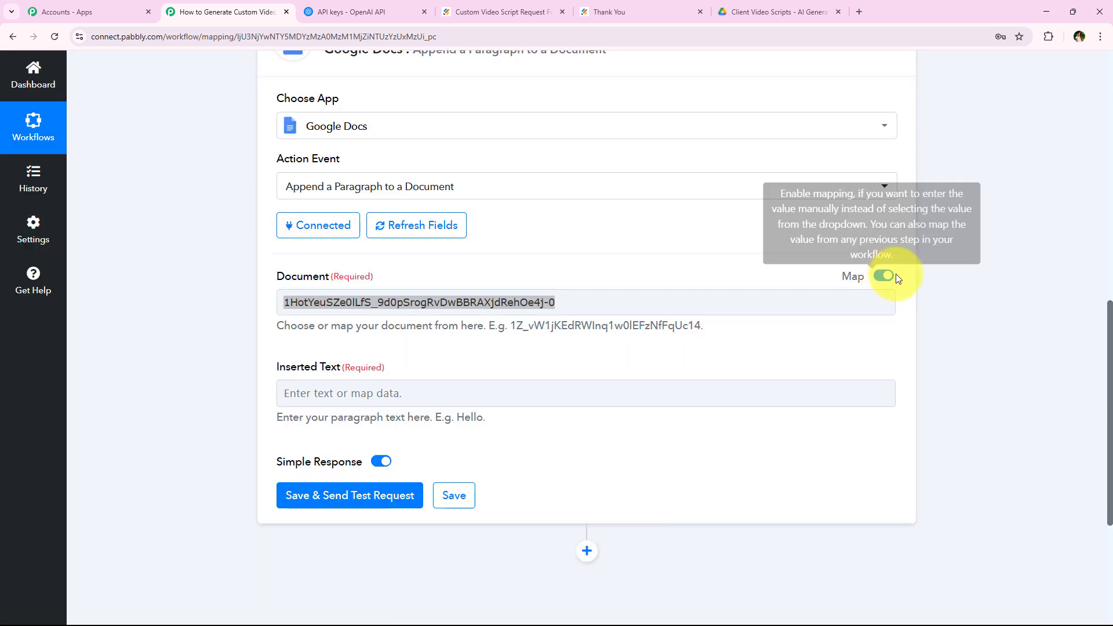
pyautogui.click(596, 311)
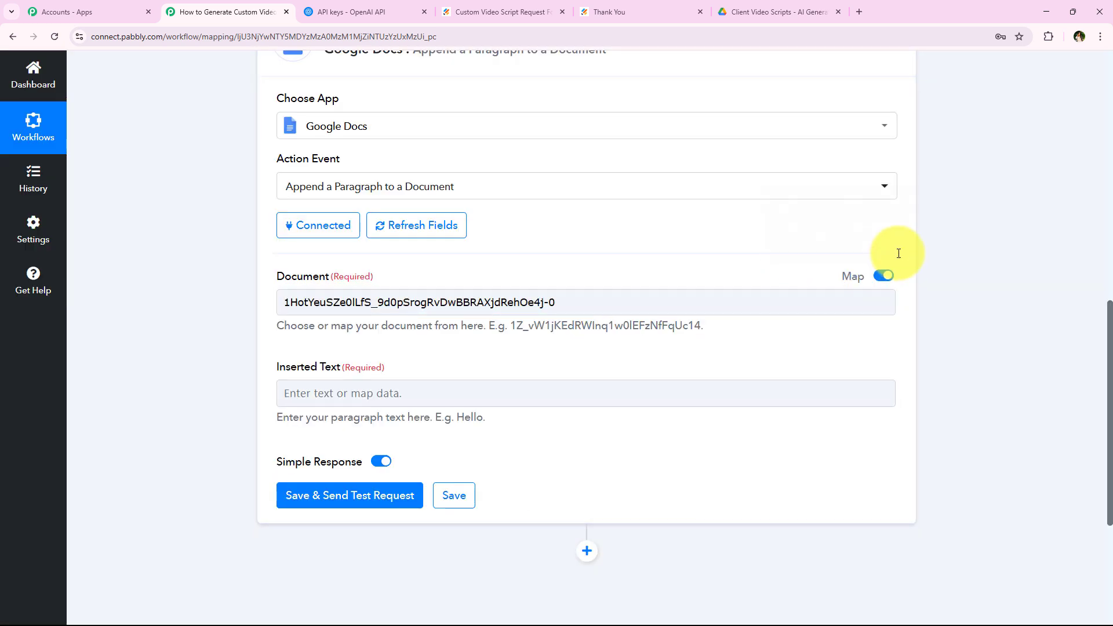
pyautogui.tripleClick(589, 302)
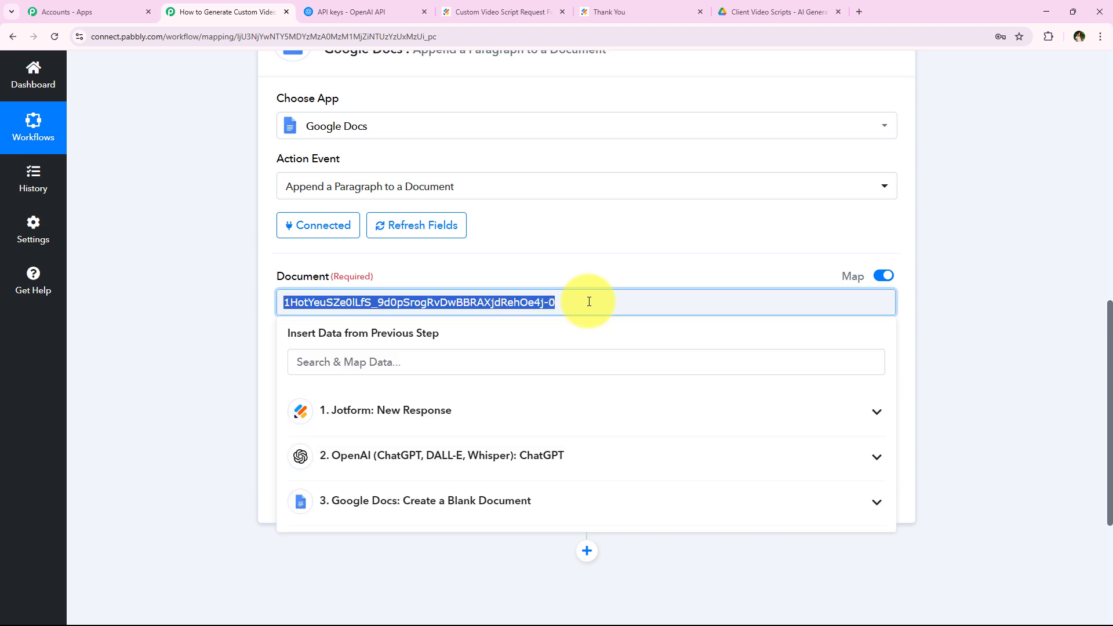
pyautogui.press('BackSpace')
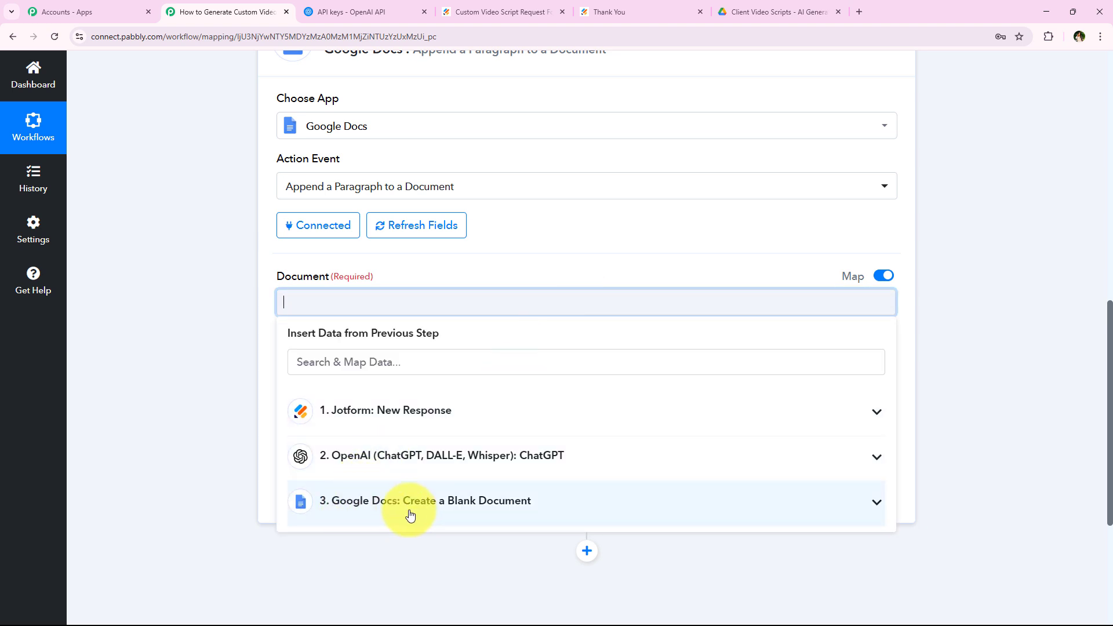
# Map Document to 3. DocumentId from the Create a Blank Document step.
pyautogui.click(385, 516)
pyautogui.click(362, 306)
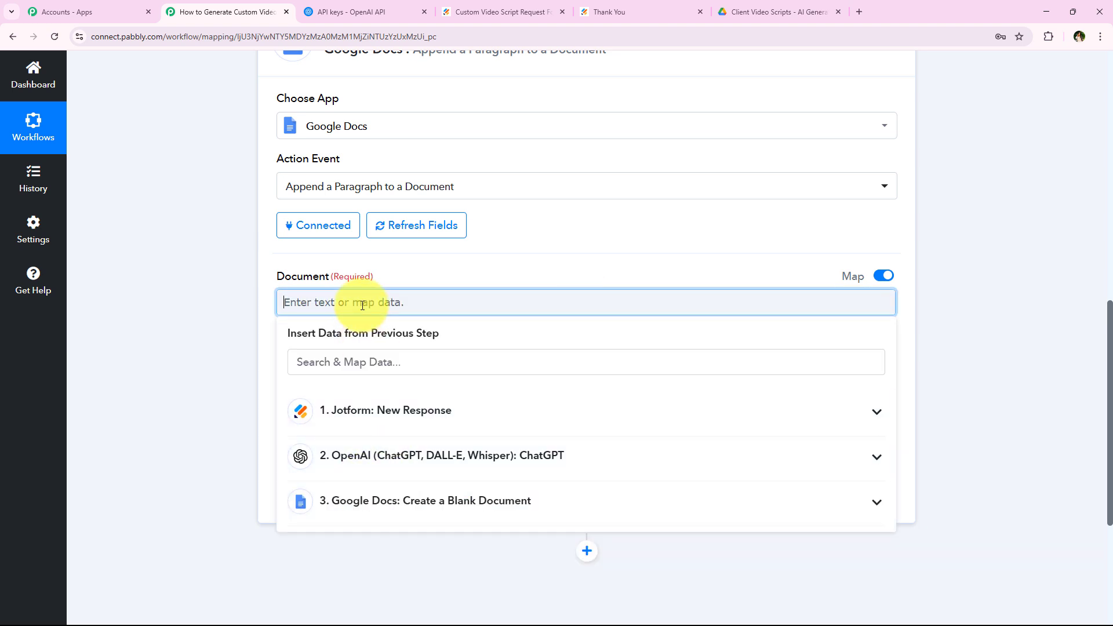
pyautogui.write('docum')
pyautogui.press('BackSpace')
pyautogui.press('BackSpace')
pyautogui.press('BackSpace')
pyautogui.press('BackSpace')
pyautogui.press('BackSpace')
pyautogui.scroll(-2, 362, 306)
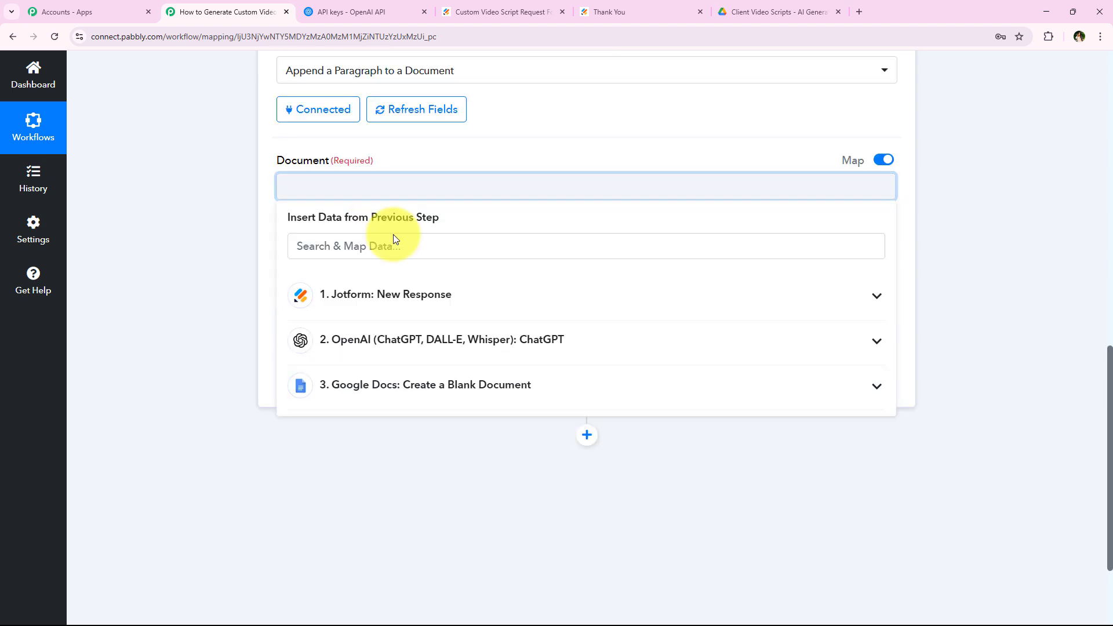
pyautogui.click(393, 246)
pyautogui.write('Doc')
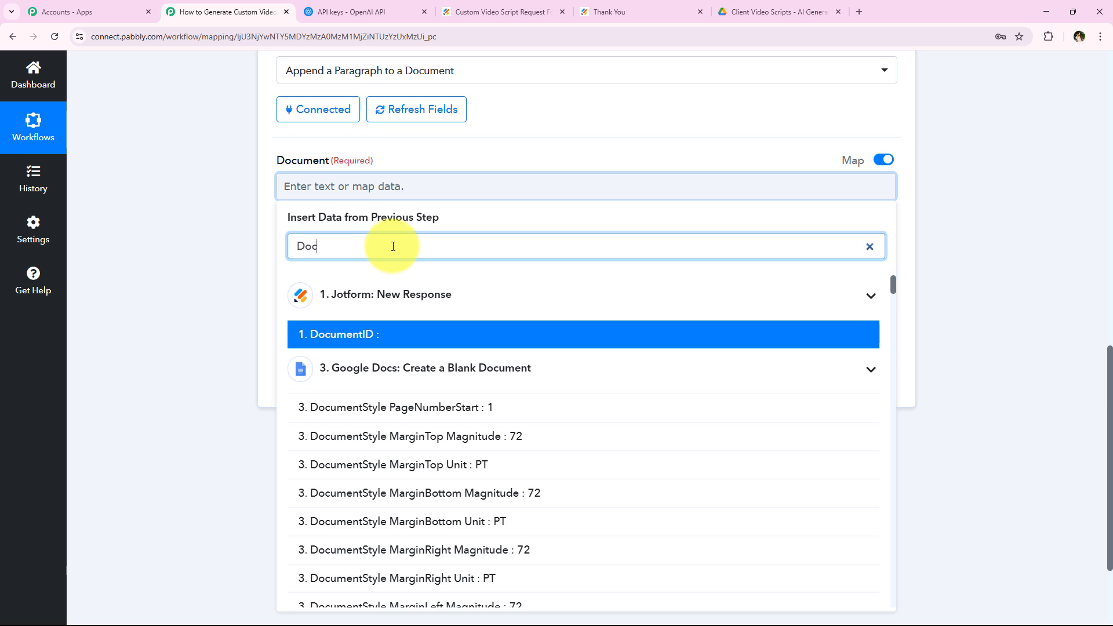
pyautogui.write('umentid')
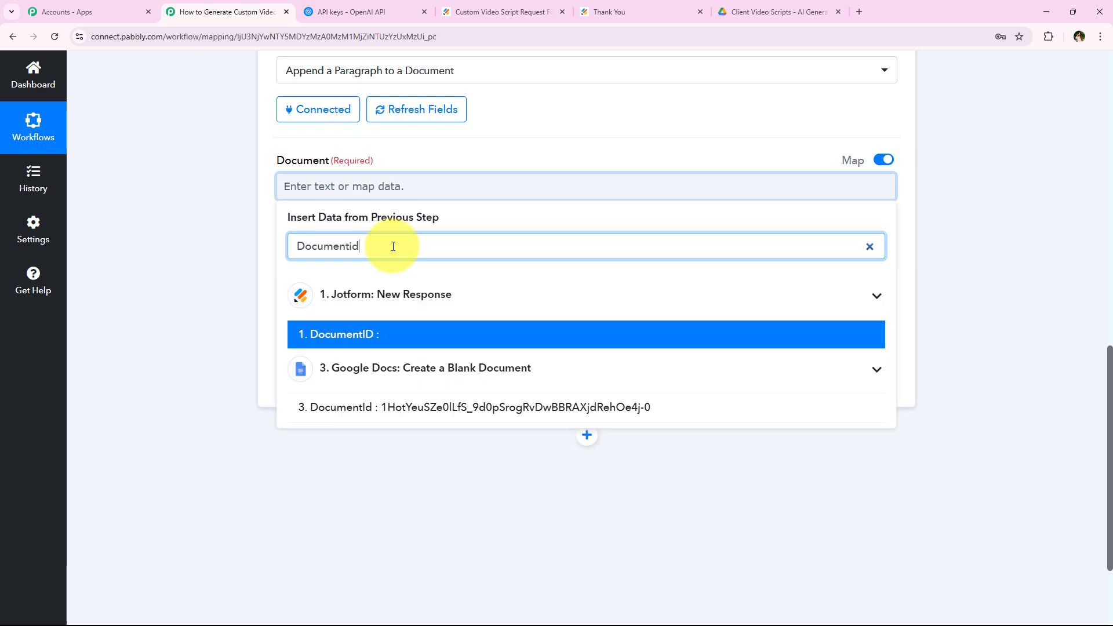
pyautogui.click(387, 409)
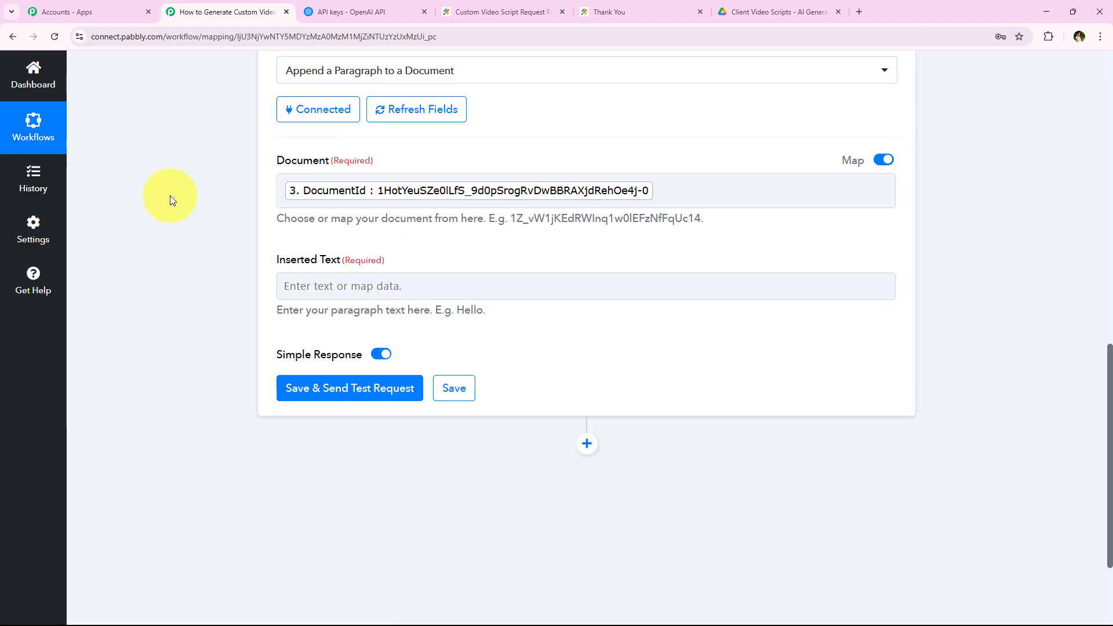
pyautogui.scroll(2, 430, 354)
pyautogui.scroll(-2, 225, 330)
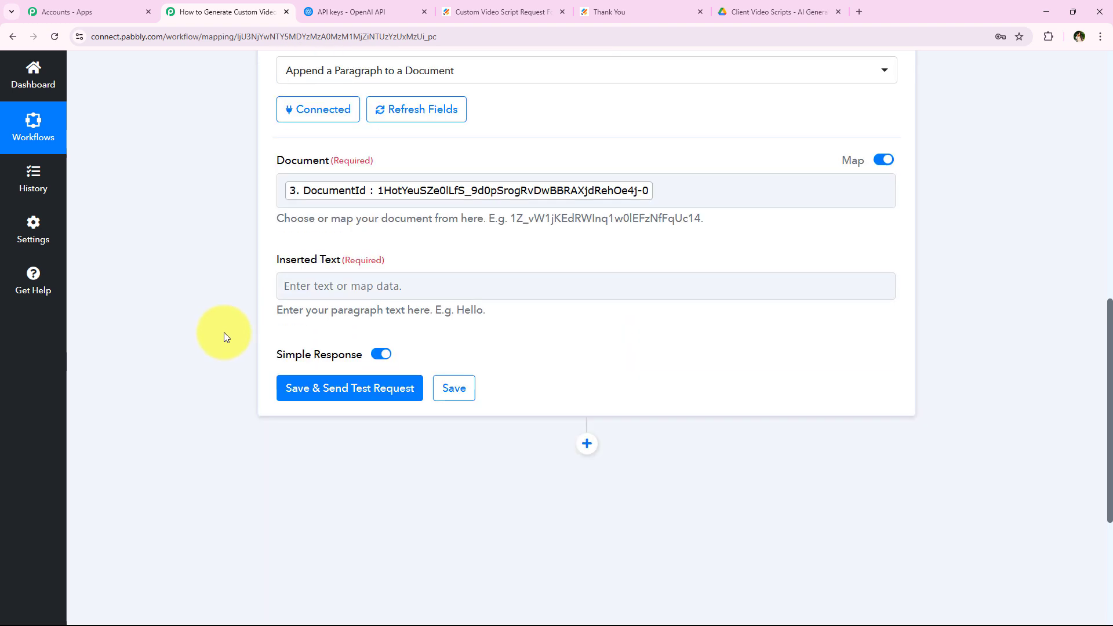
# Map Inserted Text to the ChatGPT step's Choices 0 Message Content.
pyautogui.click(365, 288)
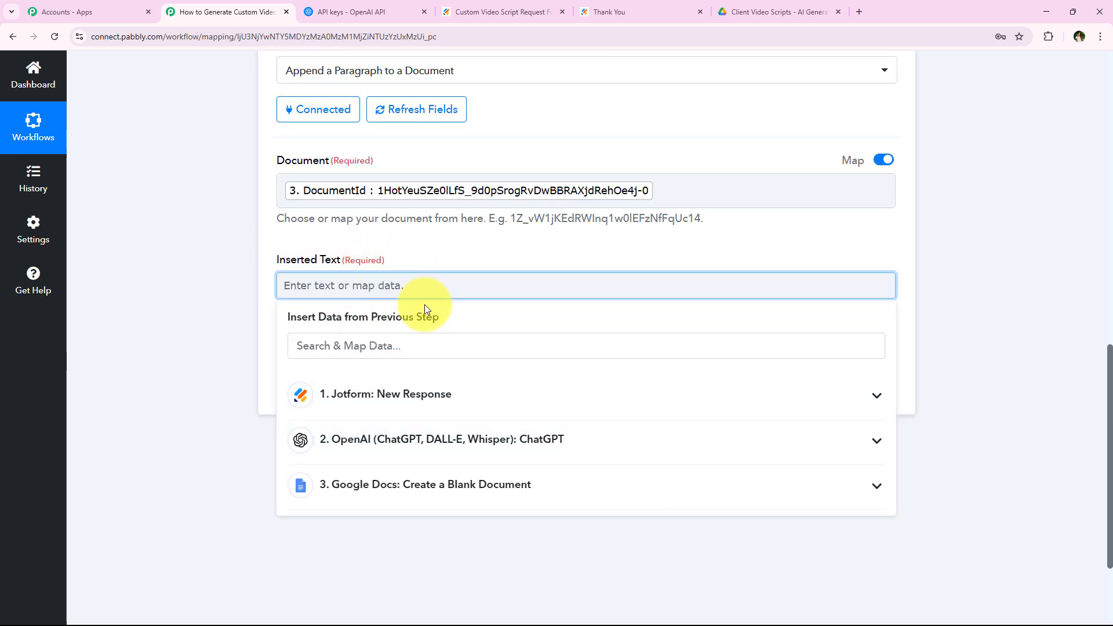
pyautogui.click(385, 440)
pyautogui.scroll(-3, 224, 364)
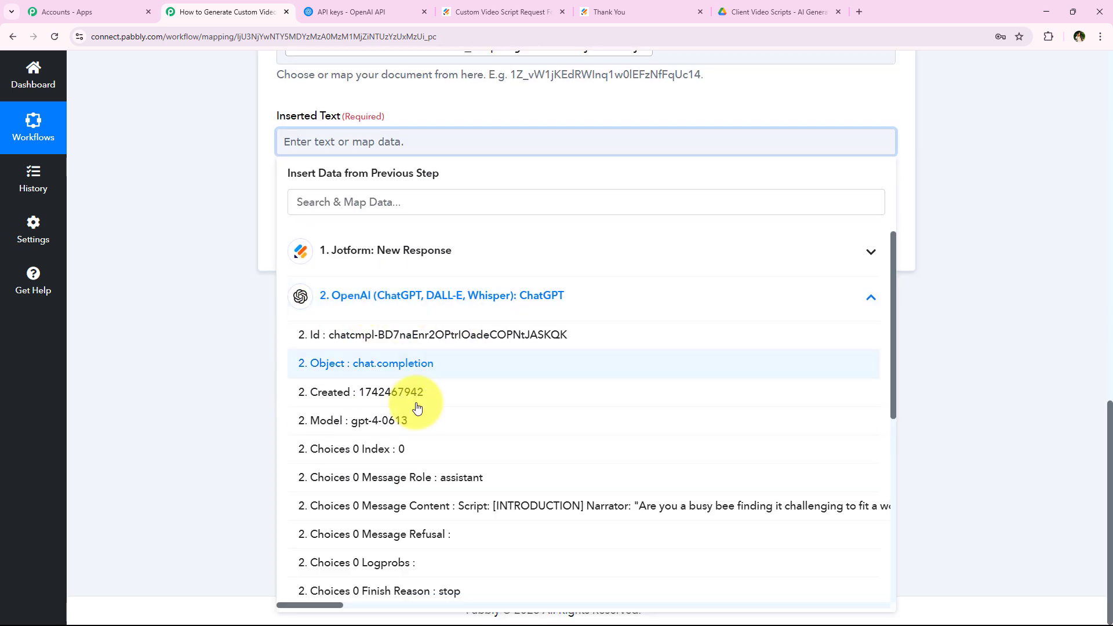
pyautogui.click(304, 507)
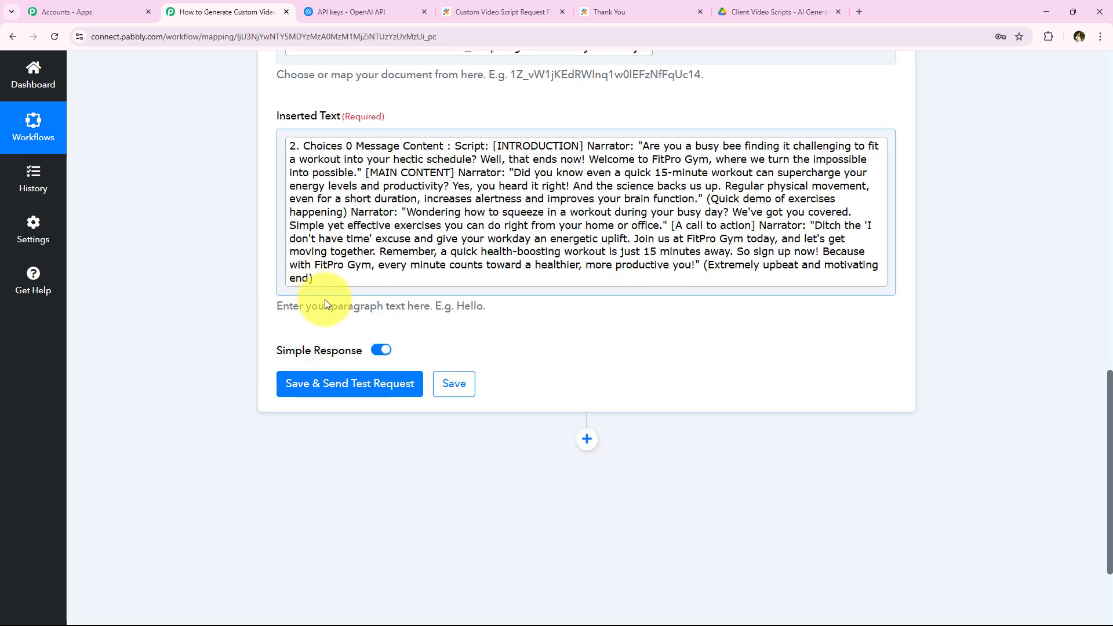
# Save and test the append step, check the DocumentId response, then collapse it.
pyautogui.click(349, 385)
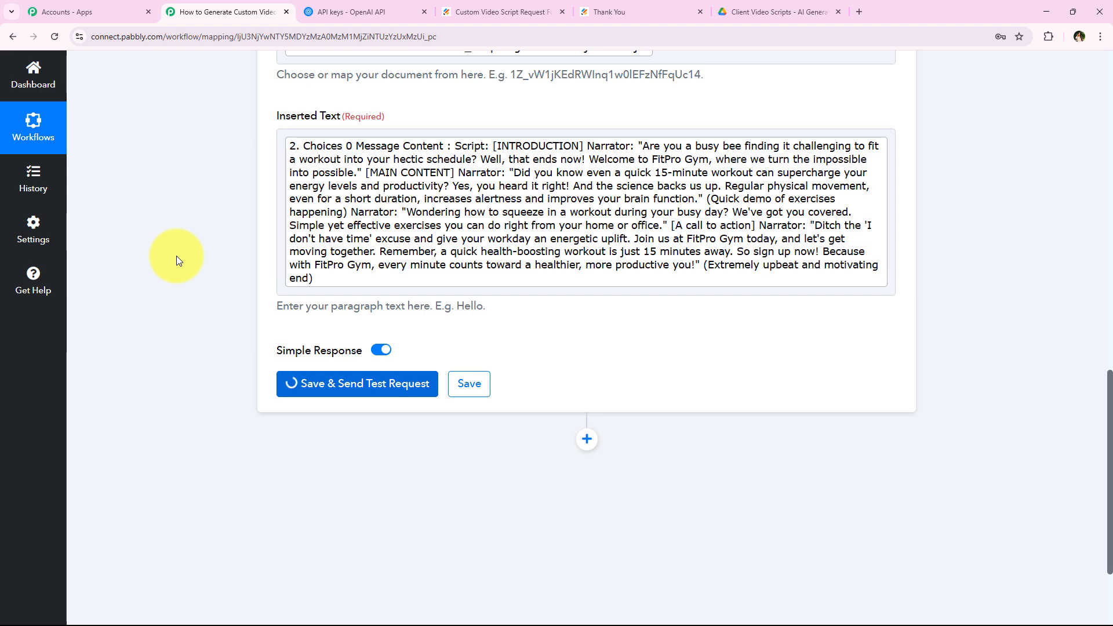
pyautogui.scroll(-1, 470, 359)
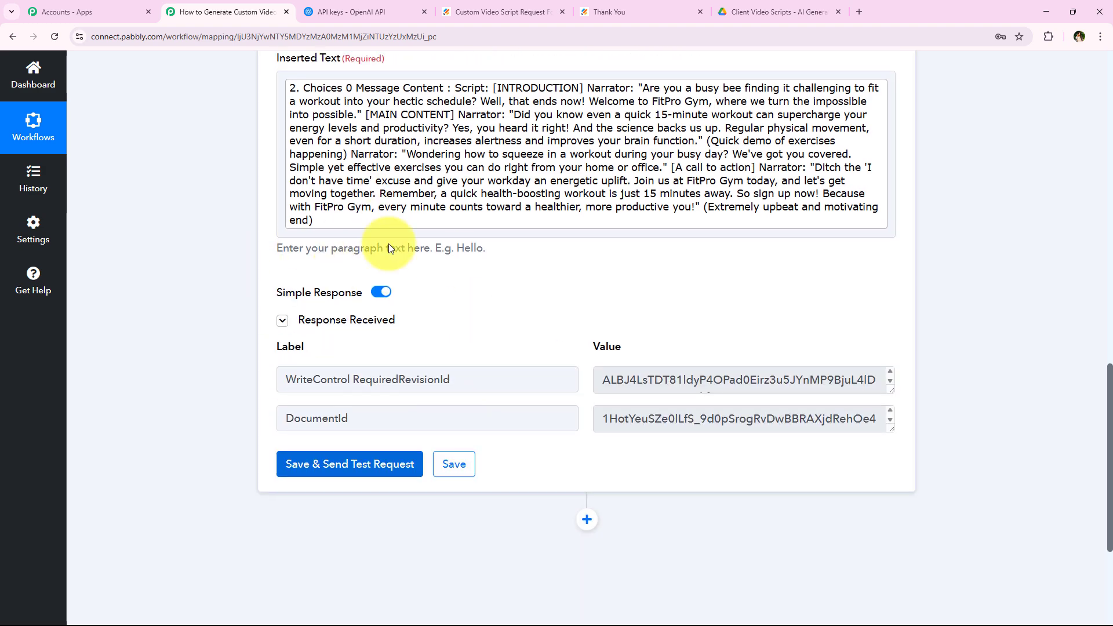
pyautogui.scroll(7, 207, 394)
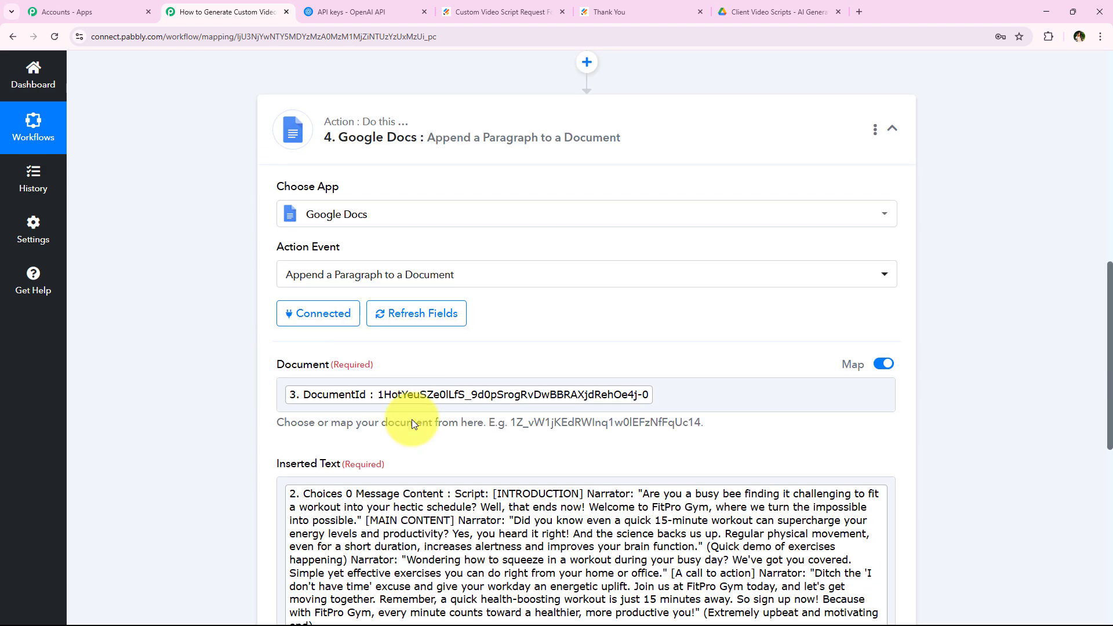
pyautogui.scroll(-1, 343, 340)
pyautogui.scroll(3, 263, 374)
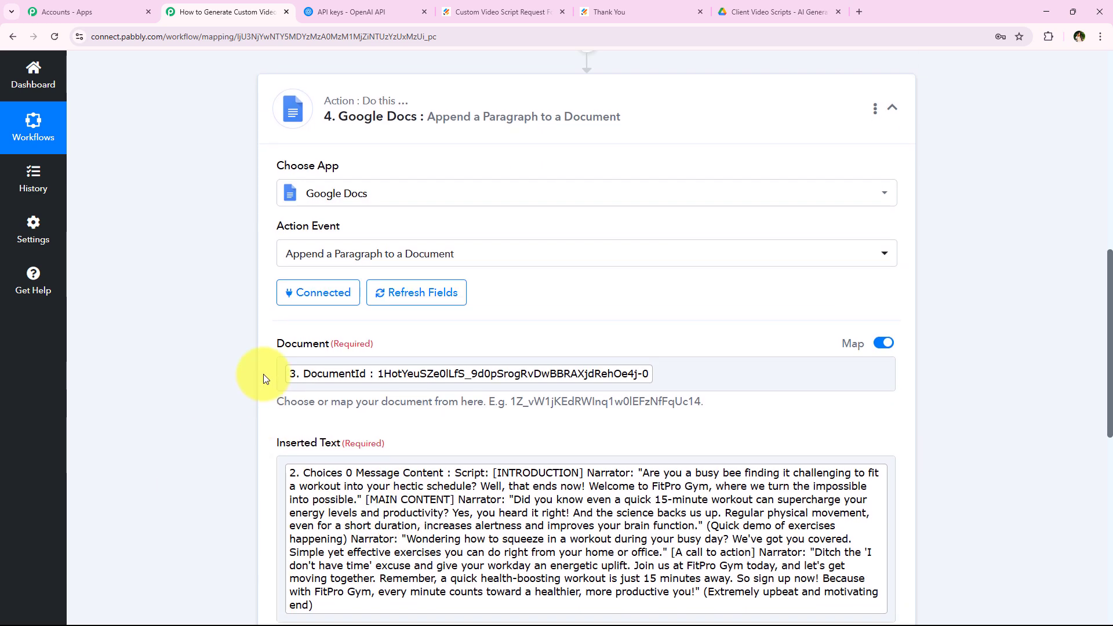
pyautogui.click(433, 258)
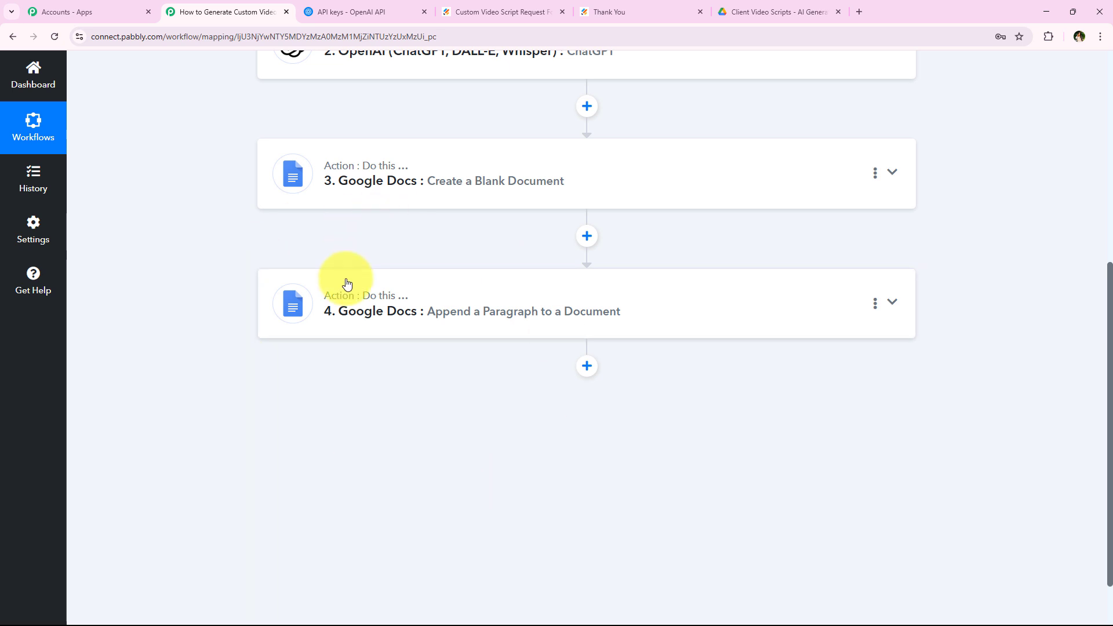
# Open the FitPro Gym Script document in Google Docs to verify the appended script, then return to Pabbly.
pyautogui.click(859, 12)
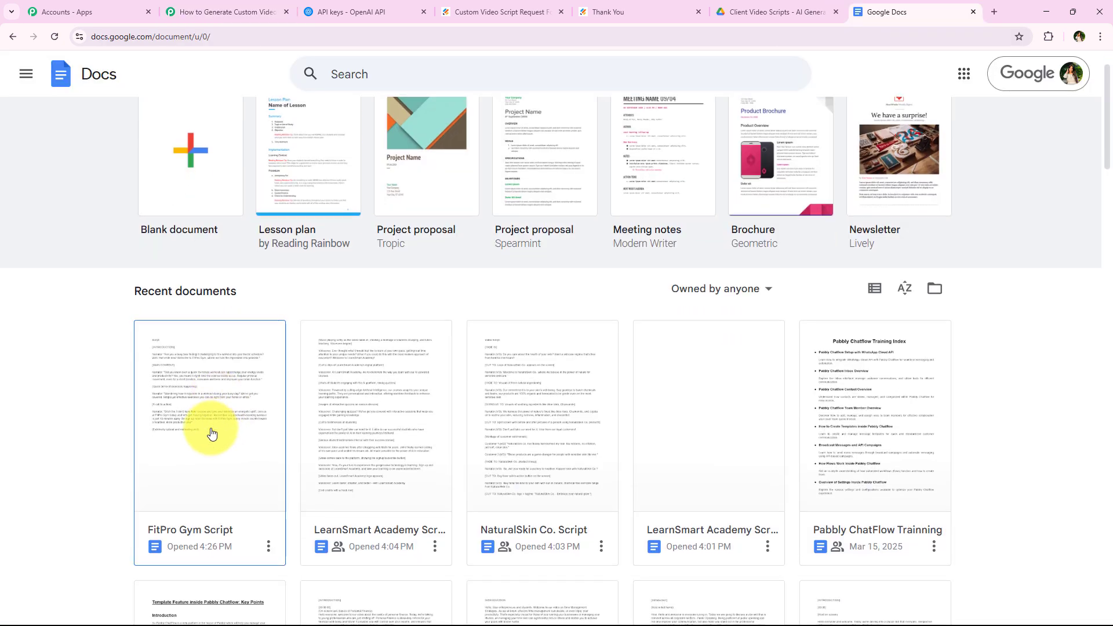
pyautogui.scroll(-1, 211, 427)
pyautogui.click(172, 348)
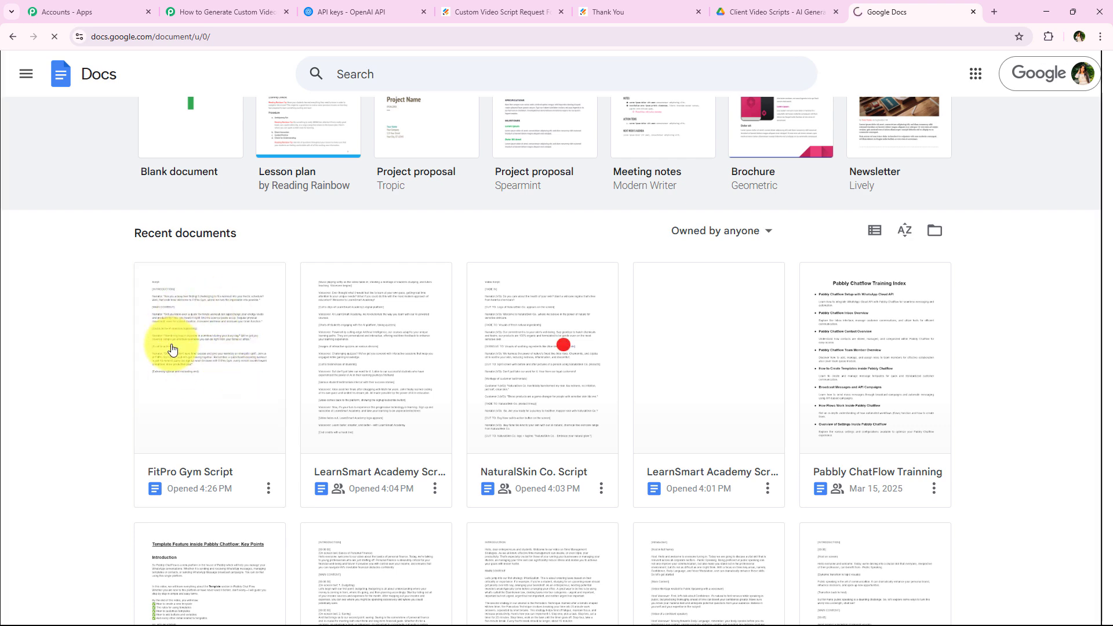
pyautogui.scroll(-2, 411, 370)
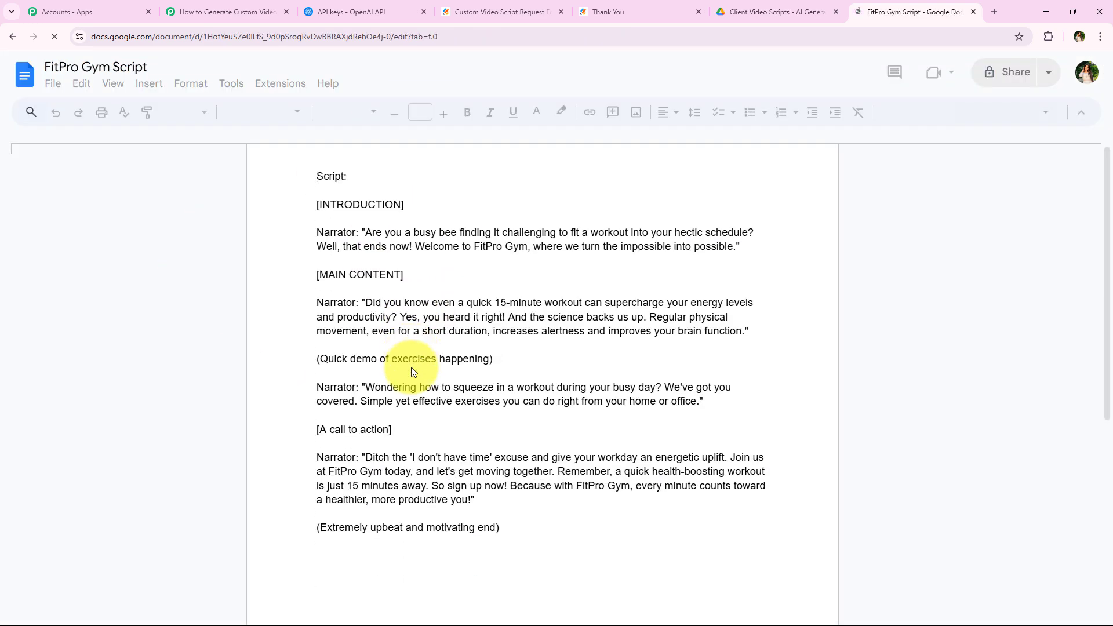
pyautogui.scroll(2, 401, 463)
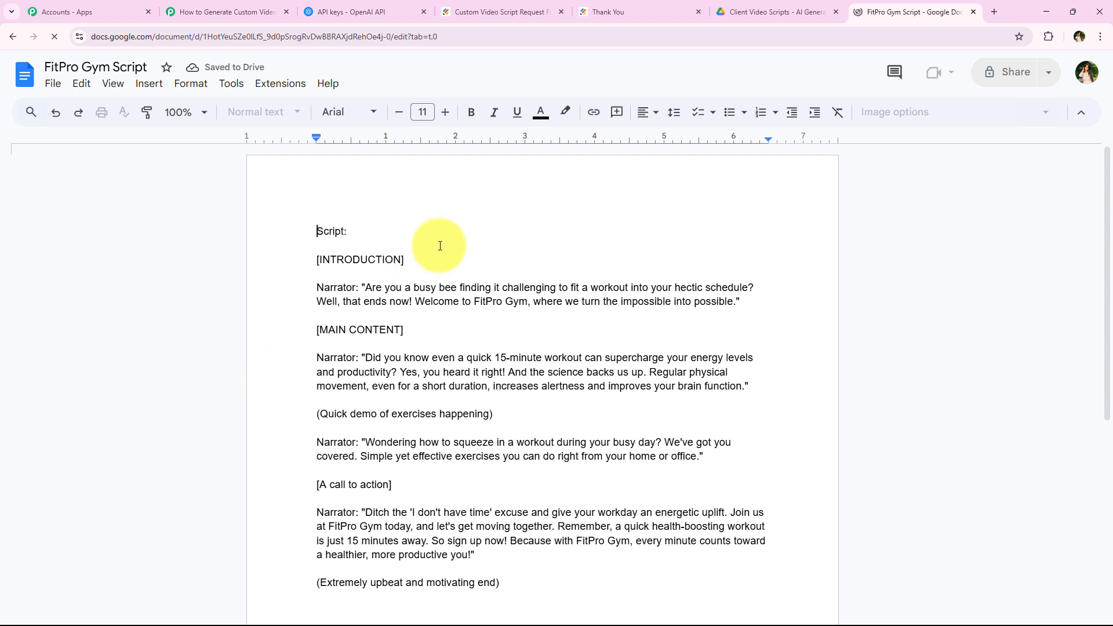
pyautogui.click(755, 12)
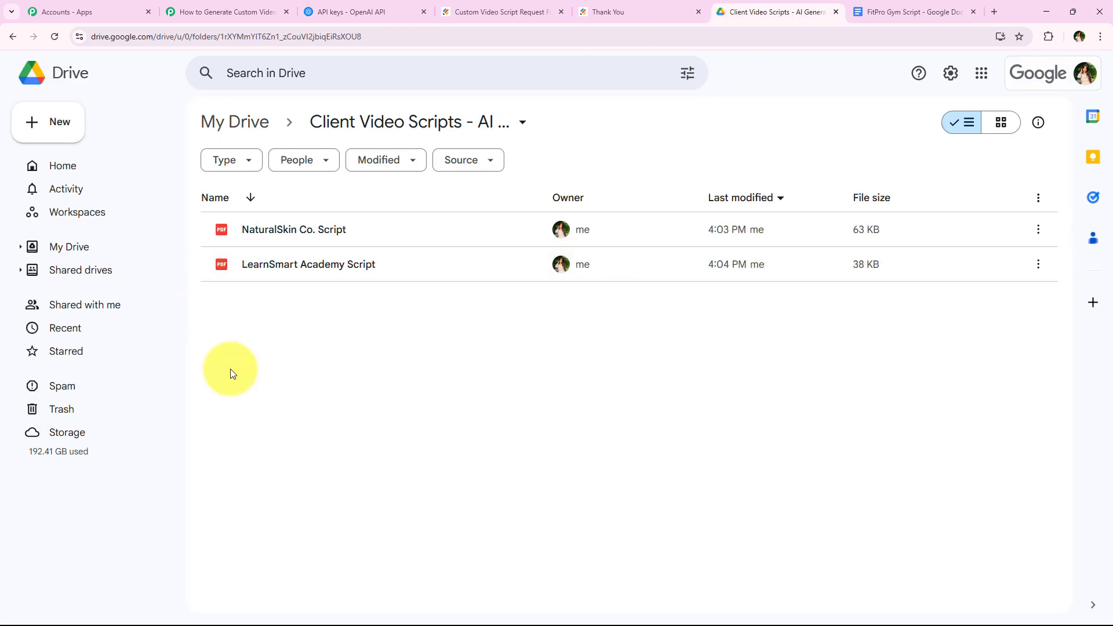
pyautogui.click(267, 11)
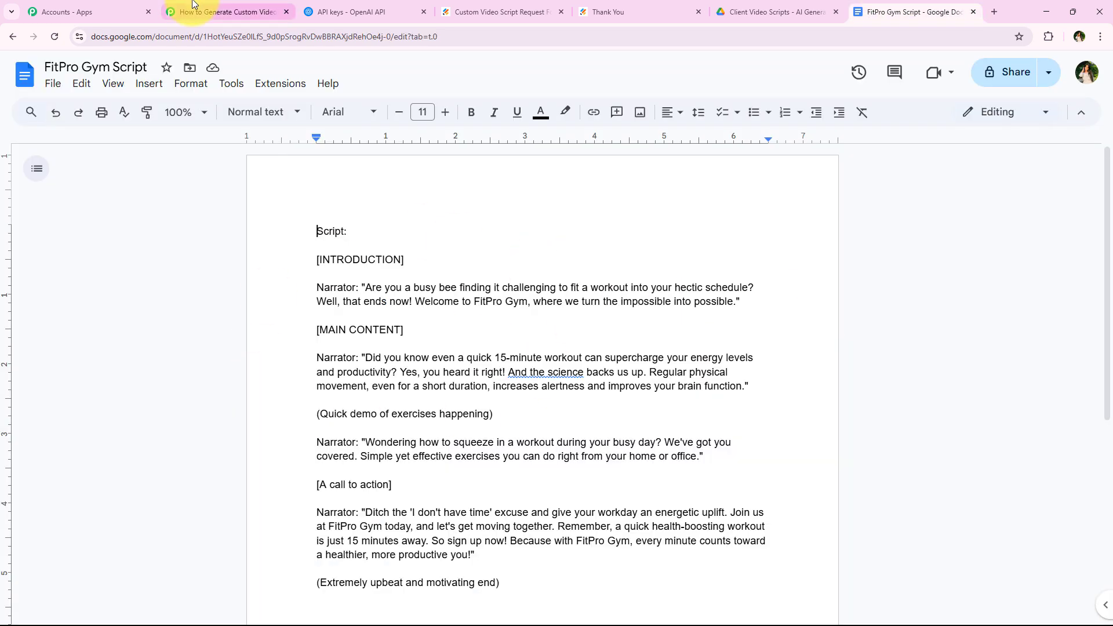
# Add a Google Drive Share a File With Anyone step using the existing Google Drive connection.
pyautogui.click(226, 11)
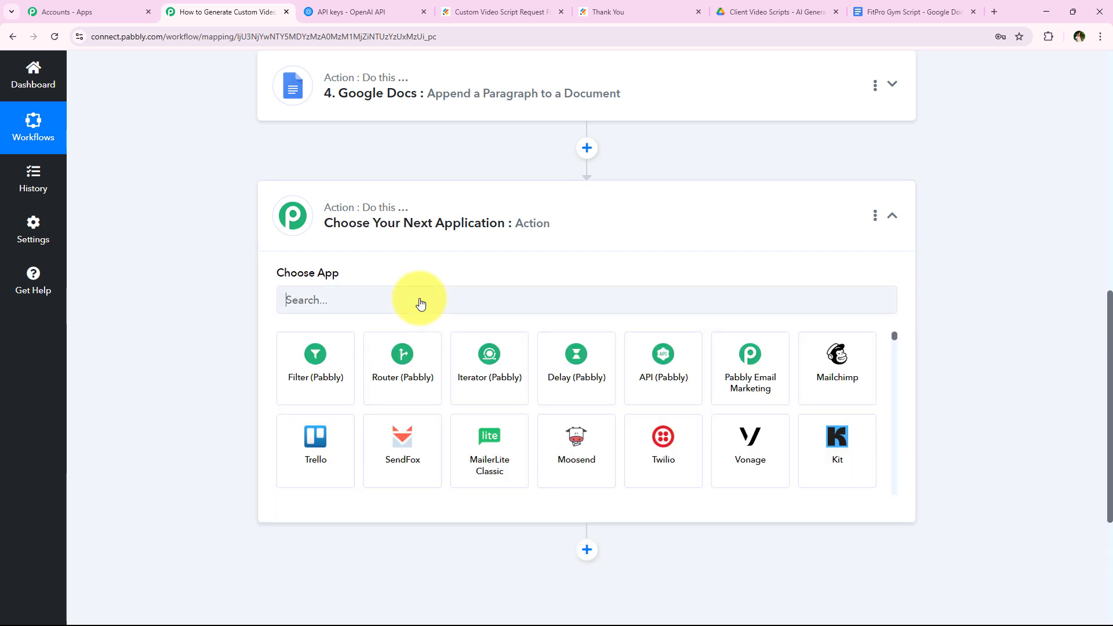
pyautogui.write('Drive')
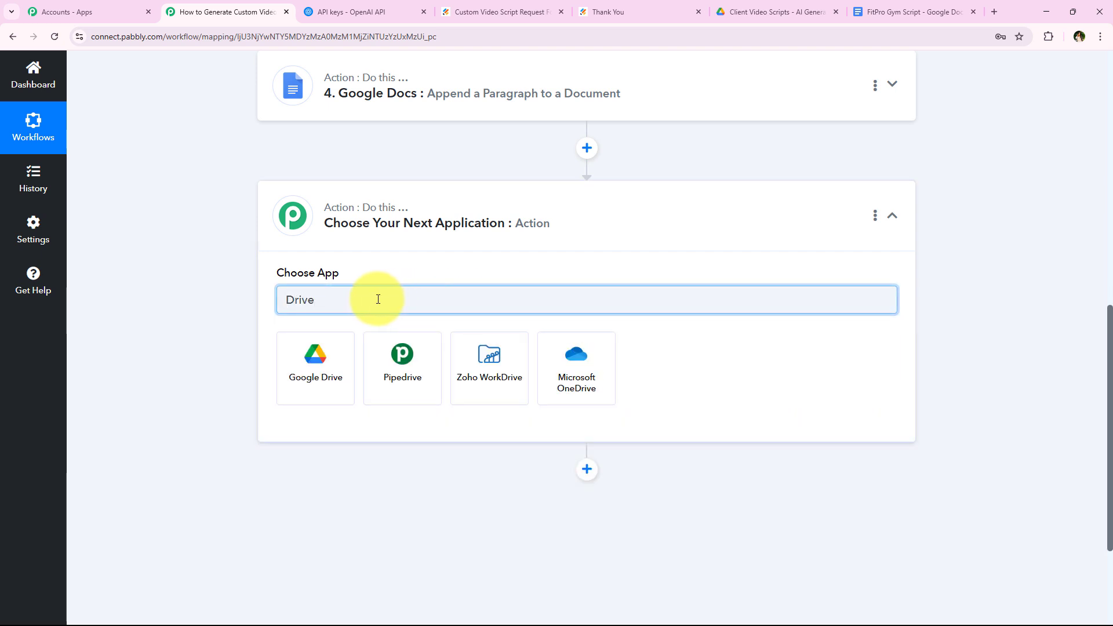
pyautogui.click(353, 350)
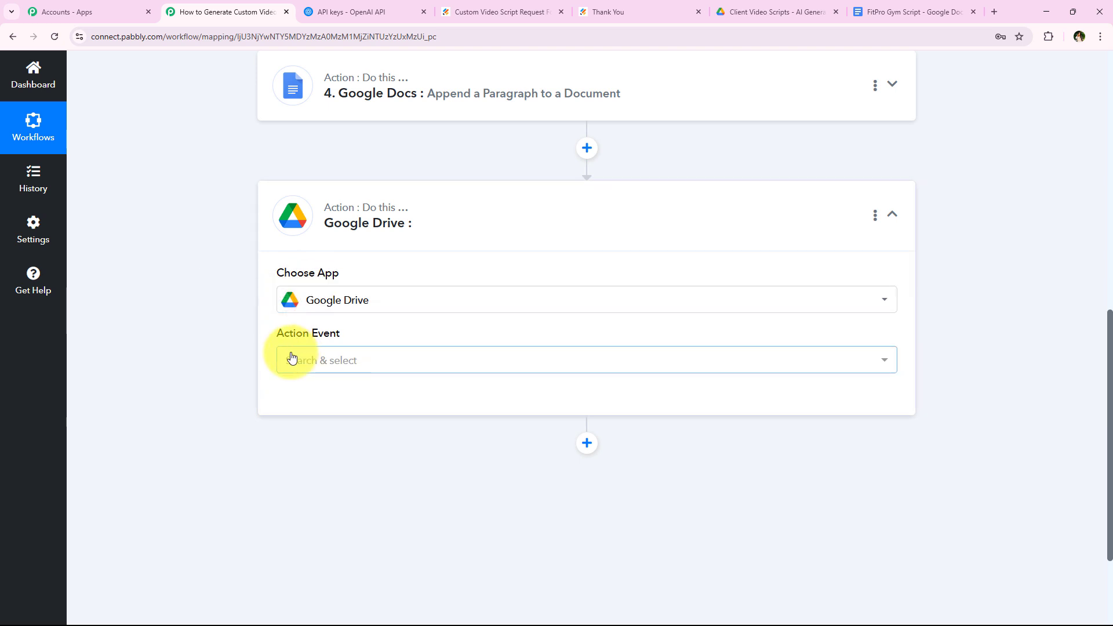
pyautogui.click(292, 358)
pyautogui.scroll(-2, 340, 249)
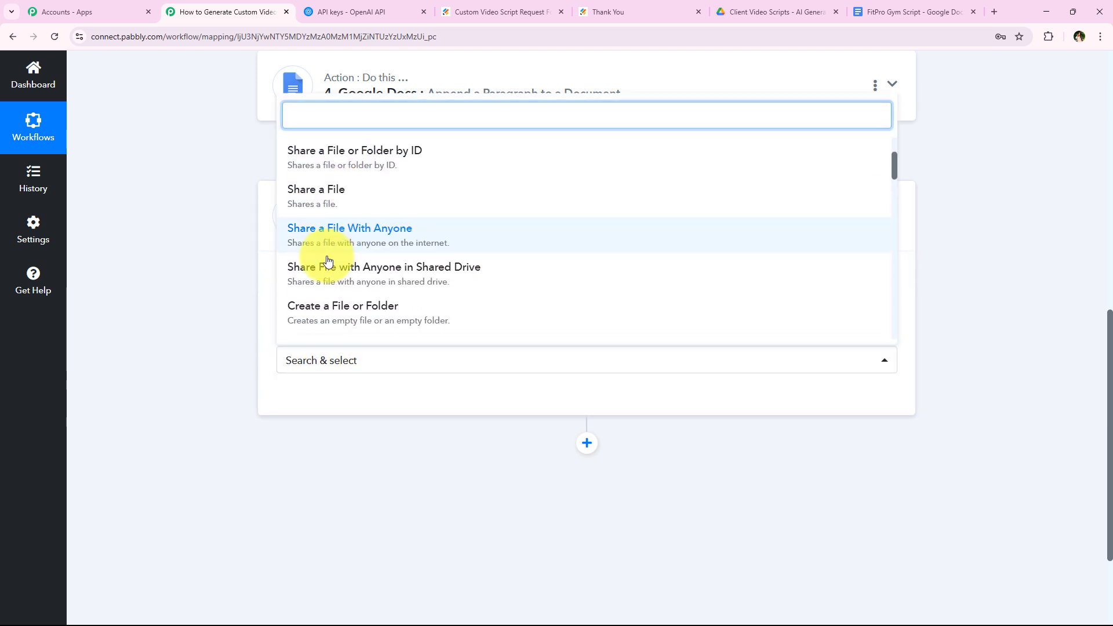
pyautogui.click(313, 401)
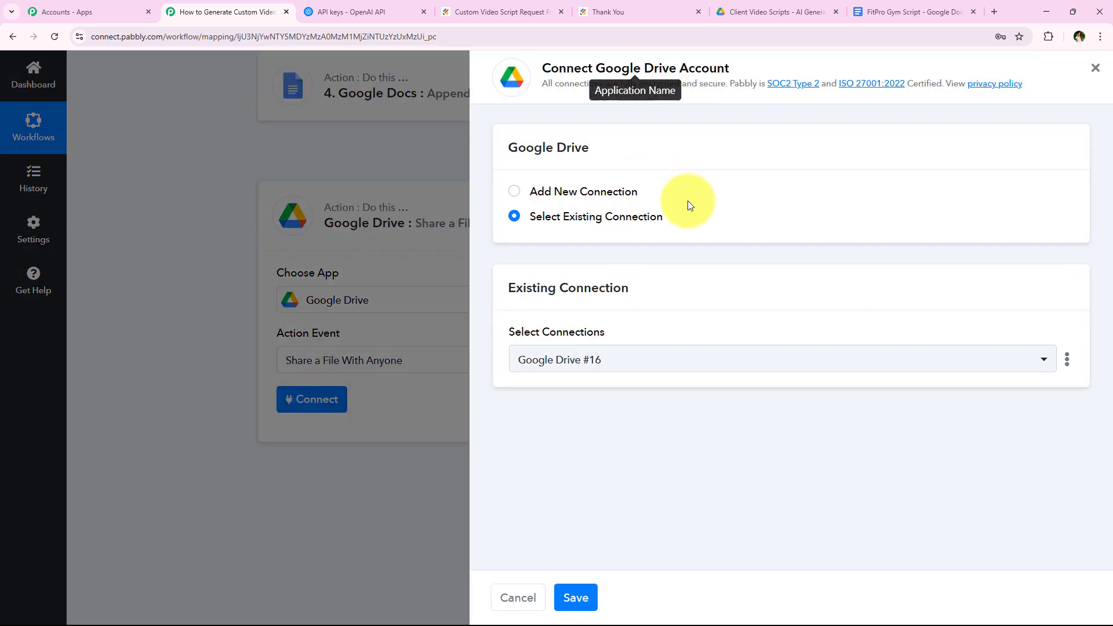
pyautogui.click(547, 222)
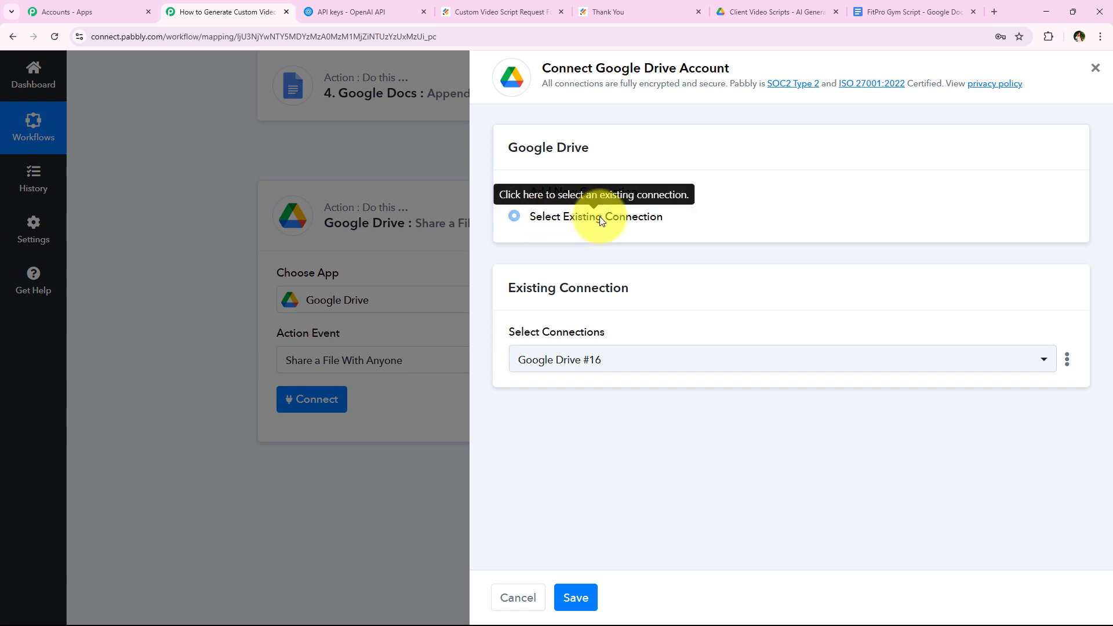
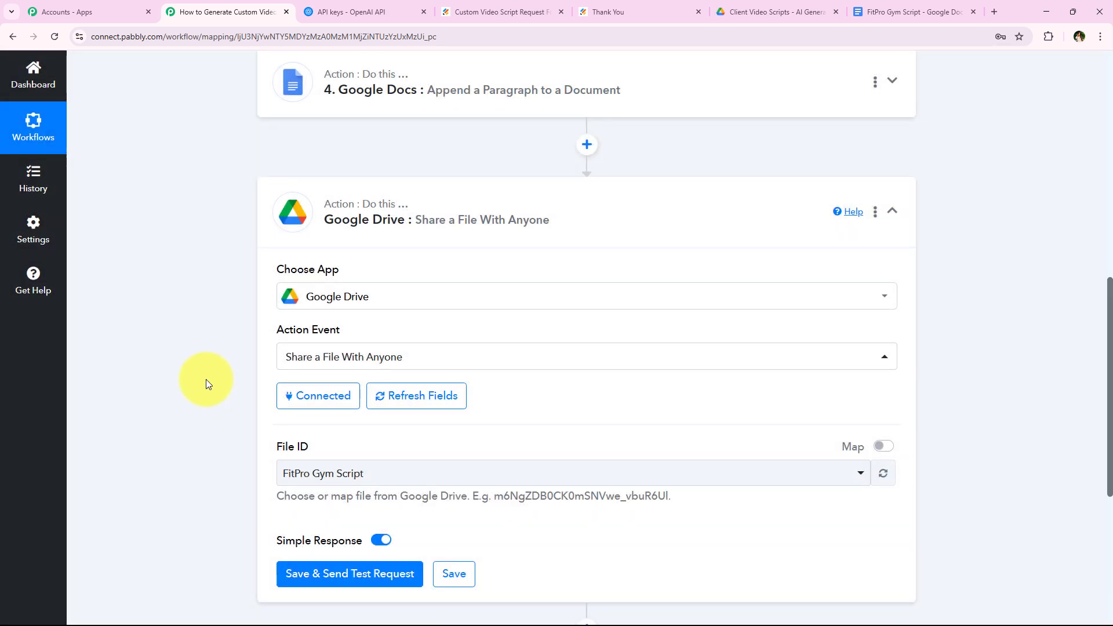
# Browse the Drive file list for File ID, leaving FitPro Gym Script selected.
pyautogui.scroll(-2, 207, 379)
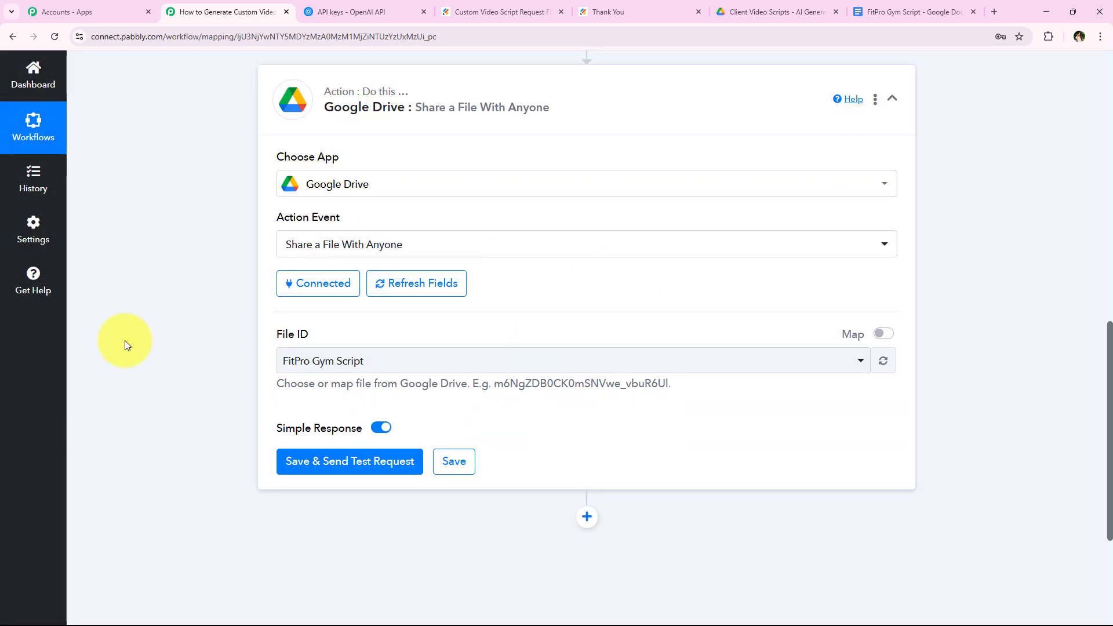
pyautogui.moveTo(276, 334); pyautogui.dragTo(288, 335)
pyautogui.click(366, 335)
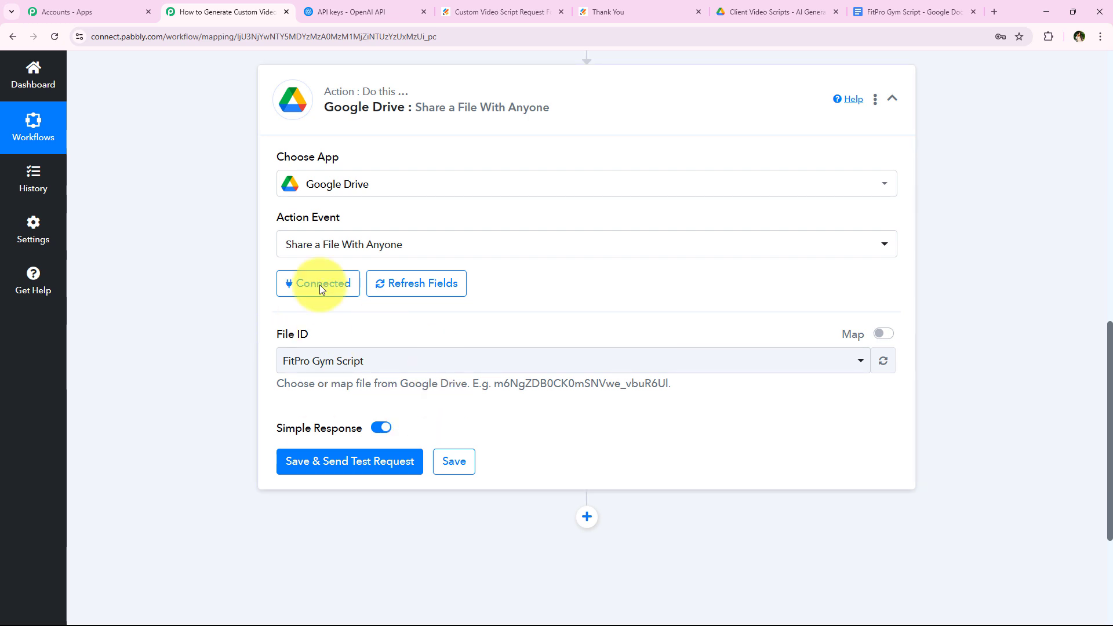
pyautogui.click(362, 364)
pyautogui.click(356, 365)
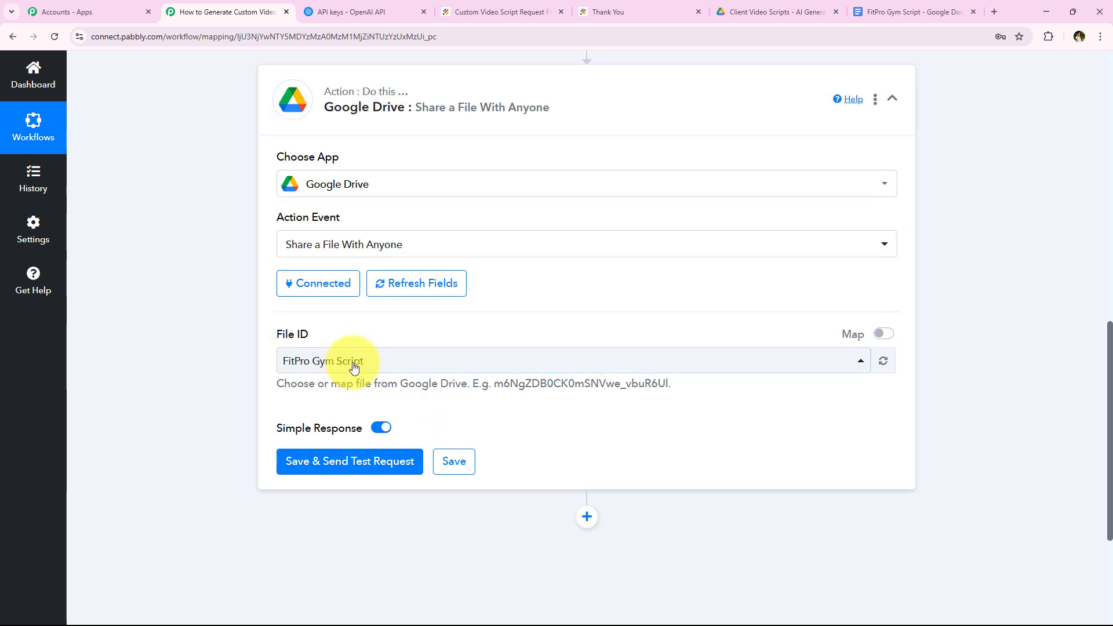
pyautogui.click(321, 364)
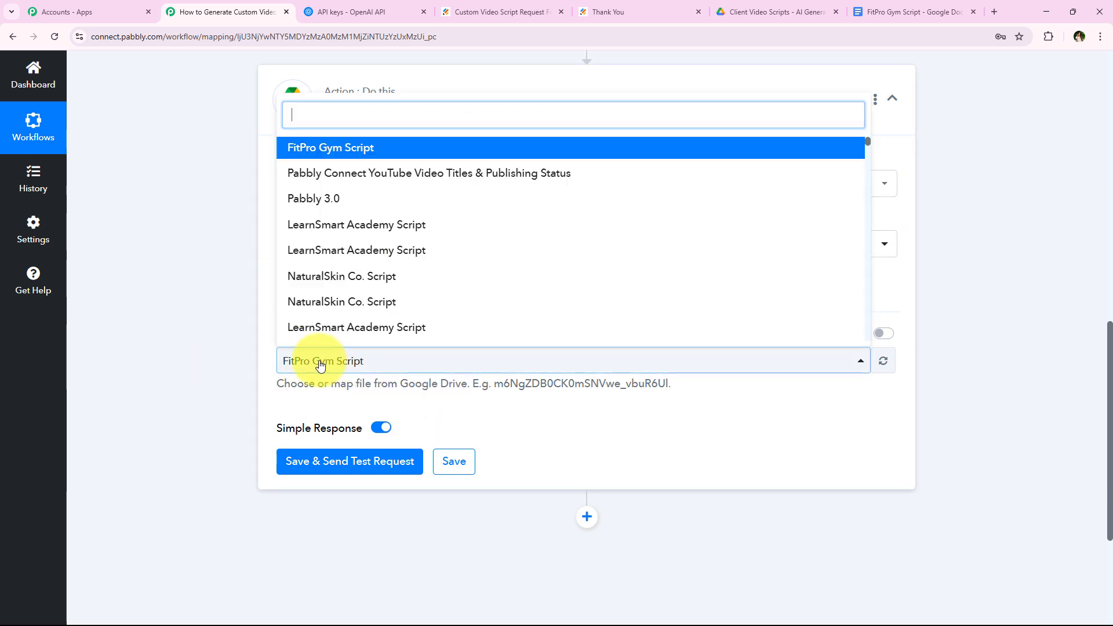
pyautogui.click(206, 294)
# Switch File ID to mapped data and insert step 4's DocumentId in place of the static value.
pyautogui.click(882, 333)
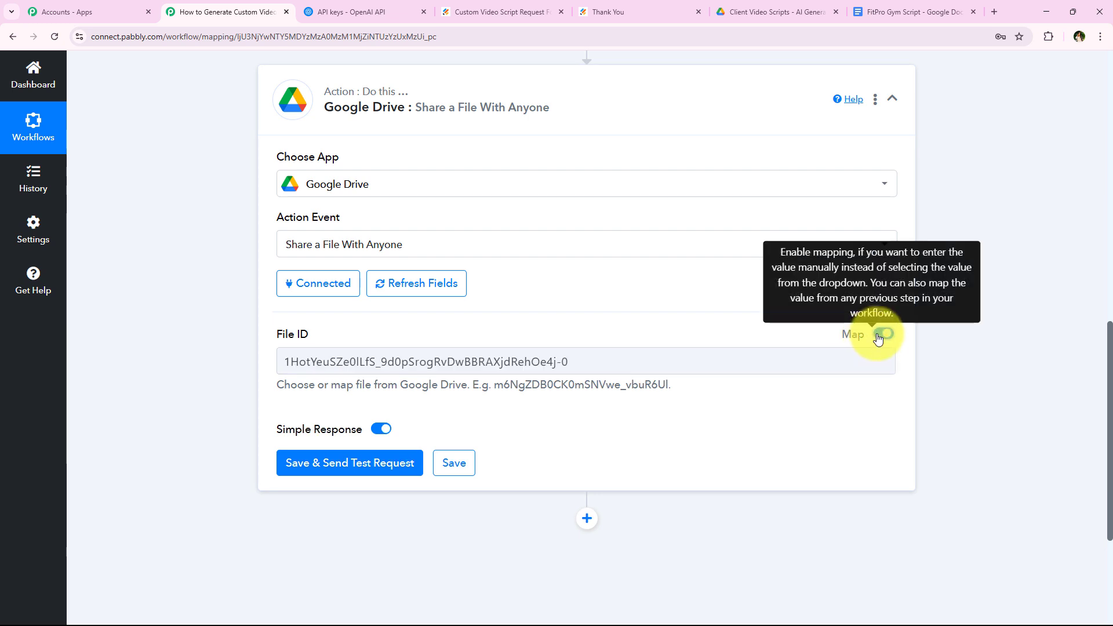
pyautogui.click(667, 356)
pyautogui.hotkey('ctrl', 'a')
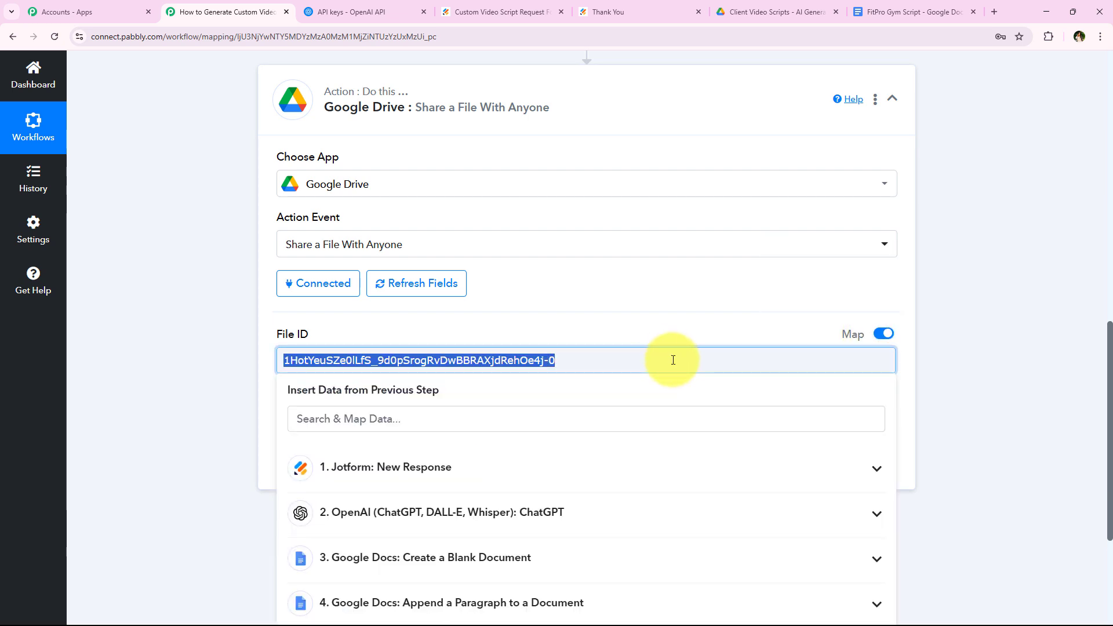
pyautogui.press('BackSpace')
pyautogui.scroll(-2, 149, 418)
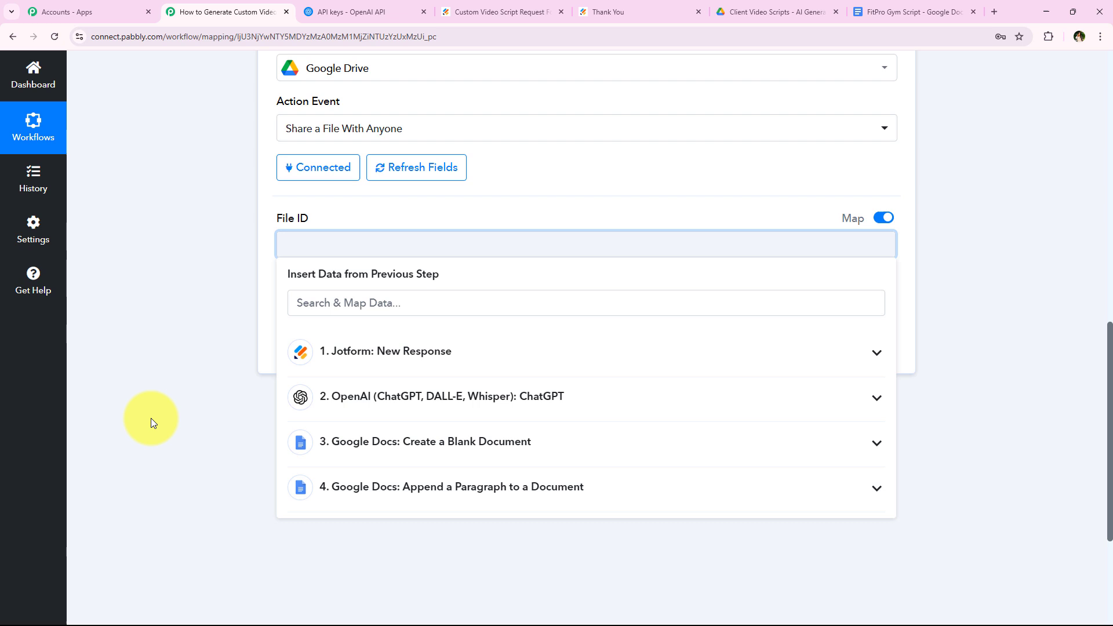
pyautogui.click(594, 489)
pyautogui.click(373, 557)
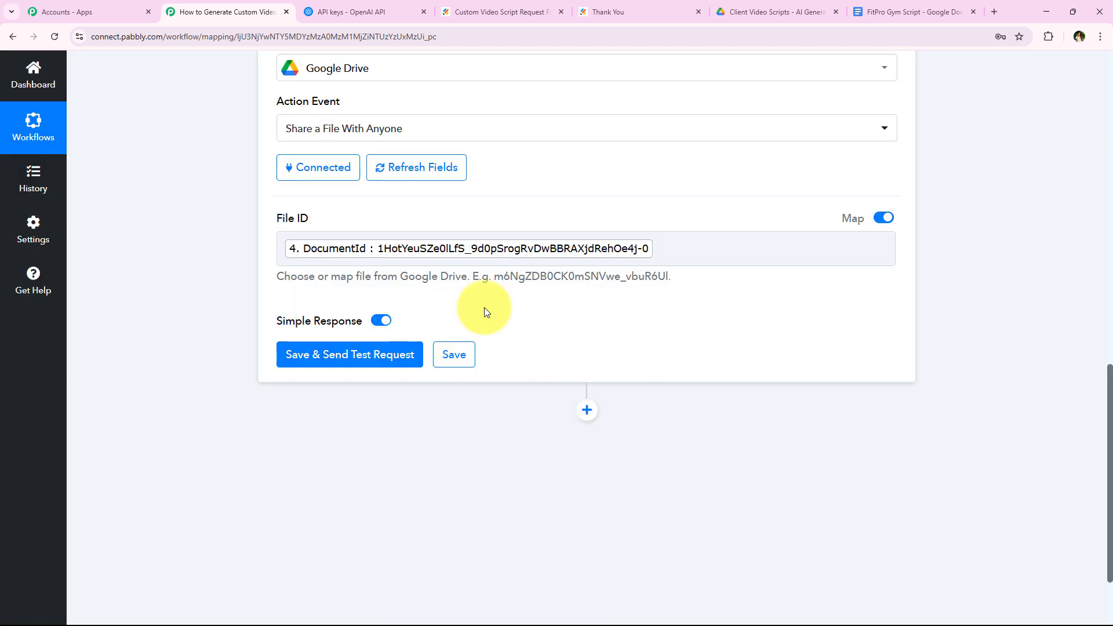
# Save and test the share step for anyone-with-link reader access, then add a new step below.
pyautogui.click(351, 348)
pyautogui.scroll(-1, 220, 334)
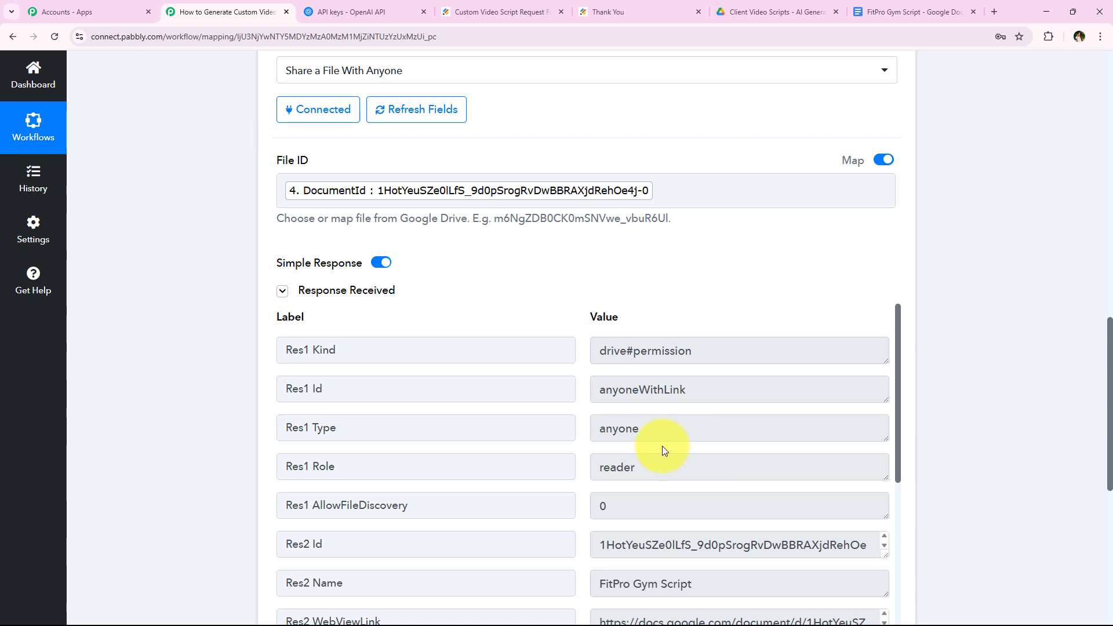
pyautogui.scroll(5, 658, 446)
pyautogui.click(428, 209)
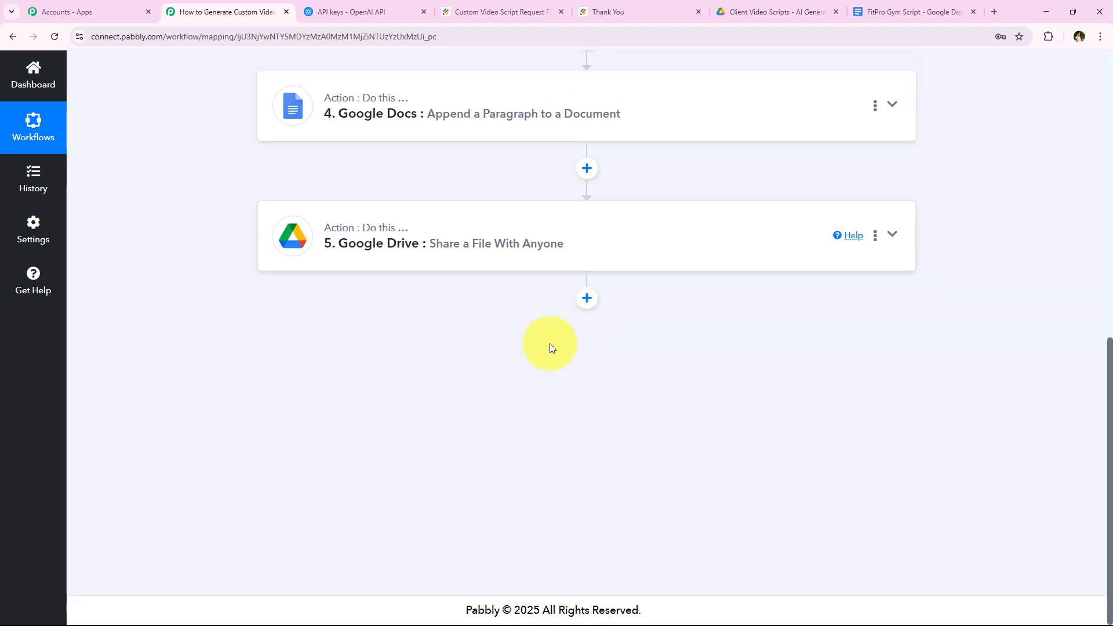
pyautogui.click(747, 10)
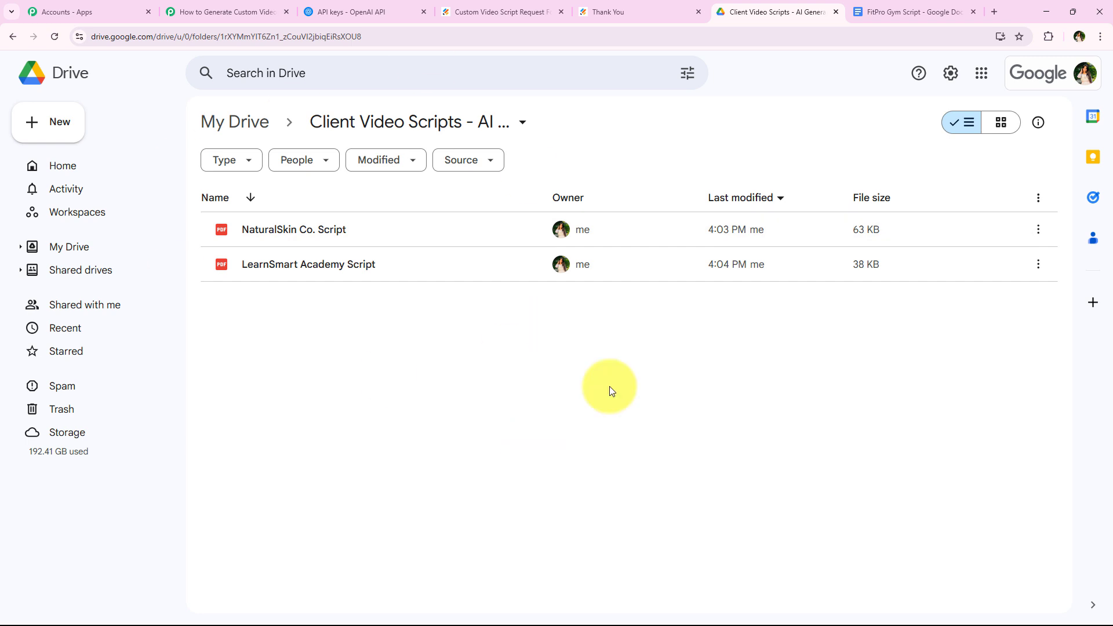
pyautogui.click(223, 11)
pyautogui.click(586, 355)
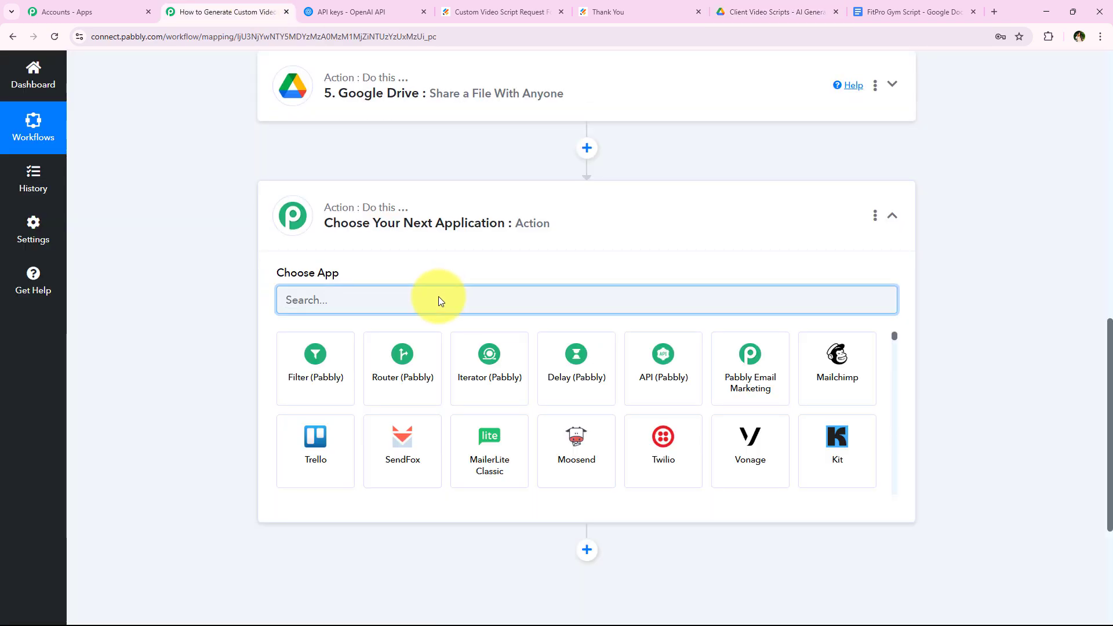
# Set the new step to Google Drive's Upload a File action using the existing Drive connection.
pyautogui.write('Drive')
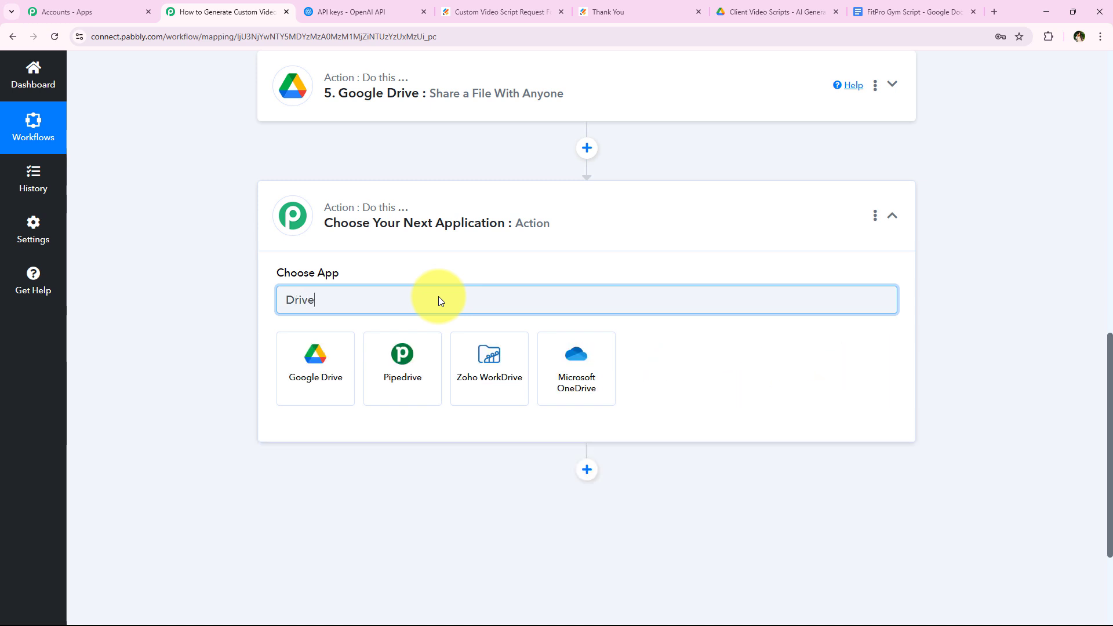
pyautogui.click(317, 354)
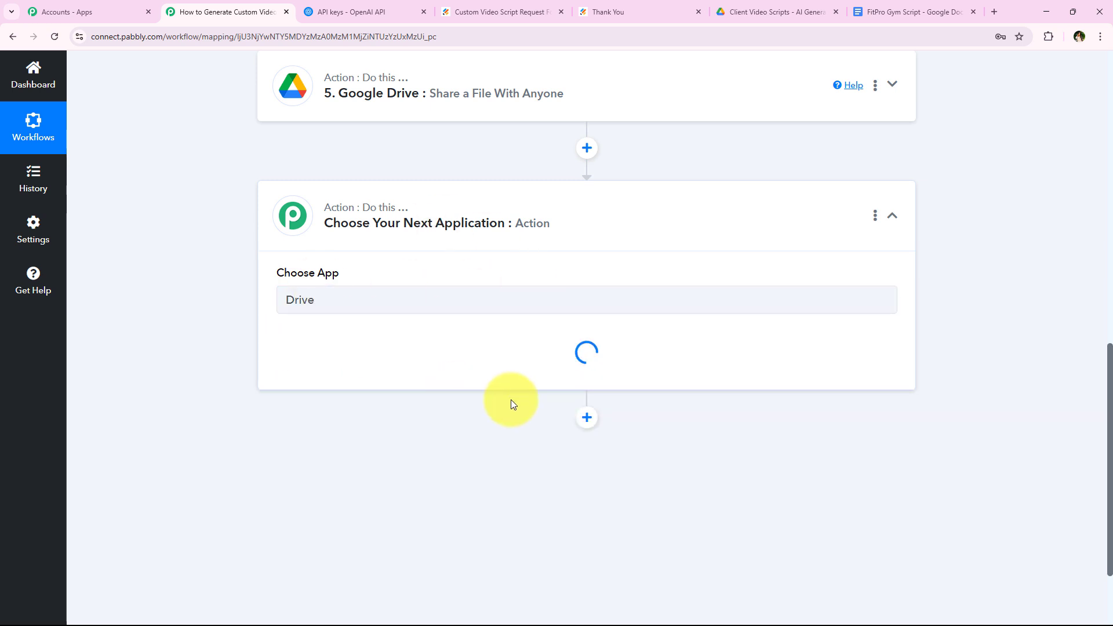
pyautogui.click(485, 363)
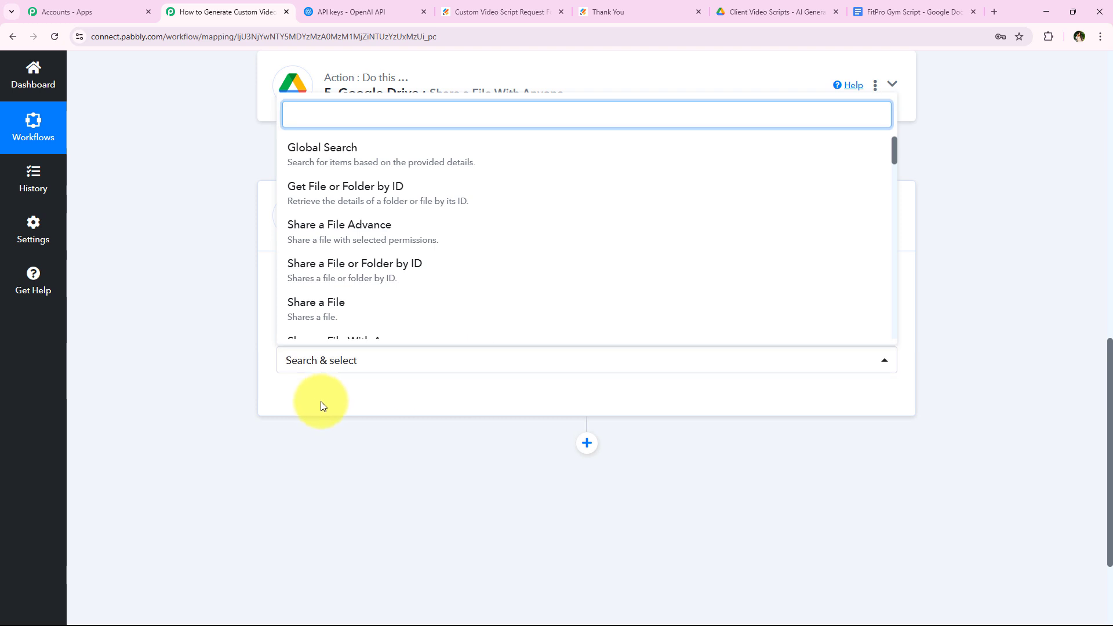
pyautogui.scroll(-2, 372, 273)
pyautogui.write('upl')
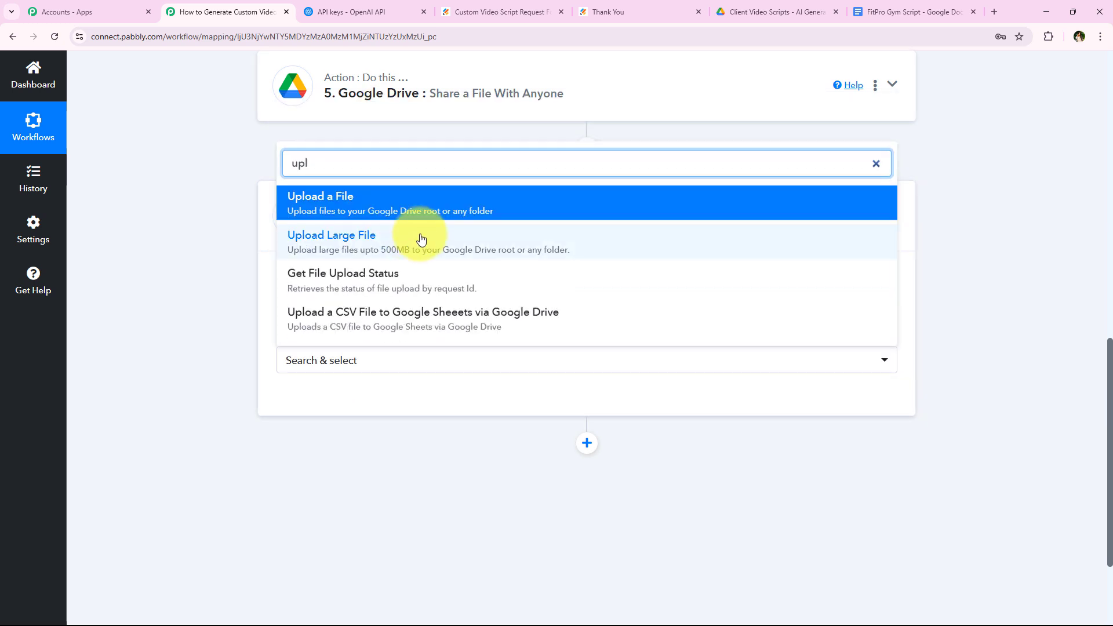
pyautogui.click(492, 211)
pyautogui.click(311, 408)
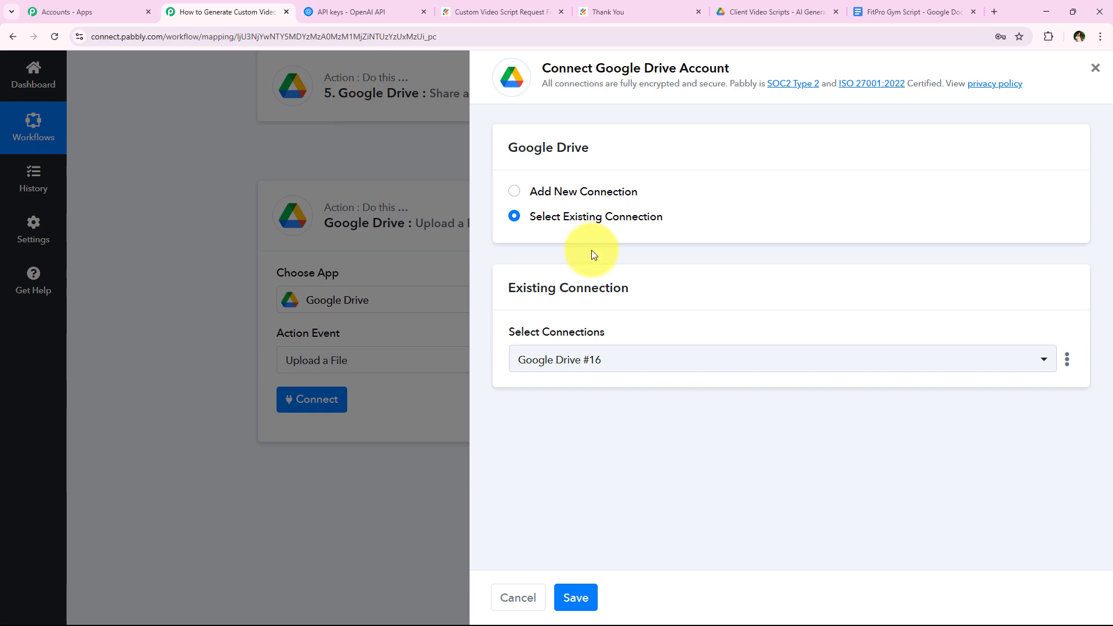
pyautogui.click(586, 587)
# Map step 5's ExportLinks Application/pdf link into the Upload a File URL field.
pyautogui.scroll(-3, 169, 450)
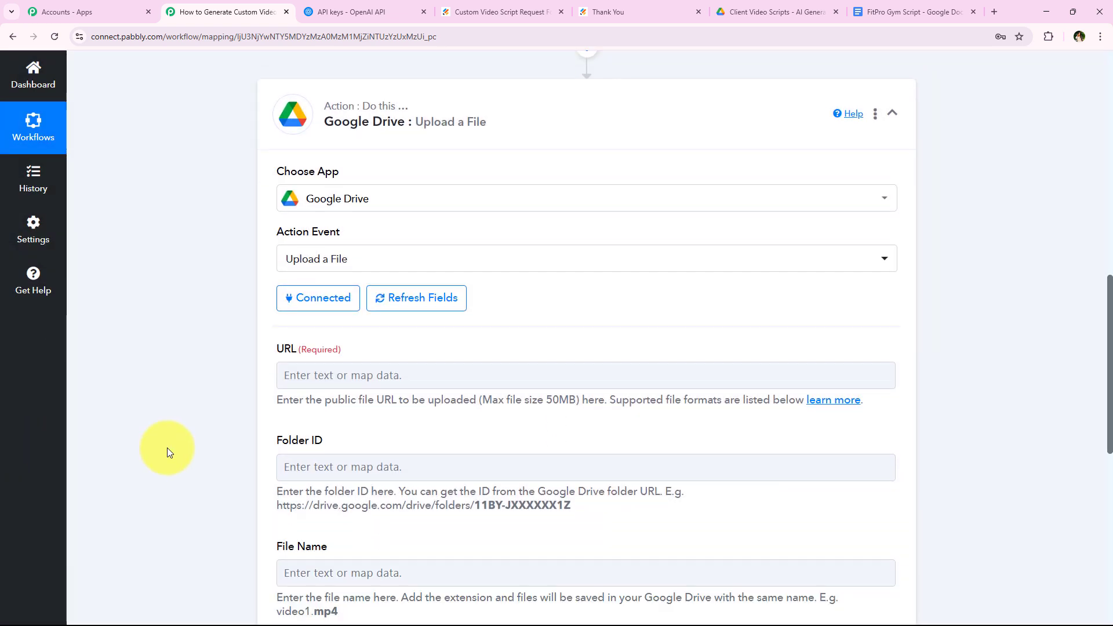
pyautogui.scroll(-1, 394, 249)
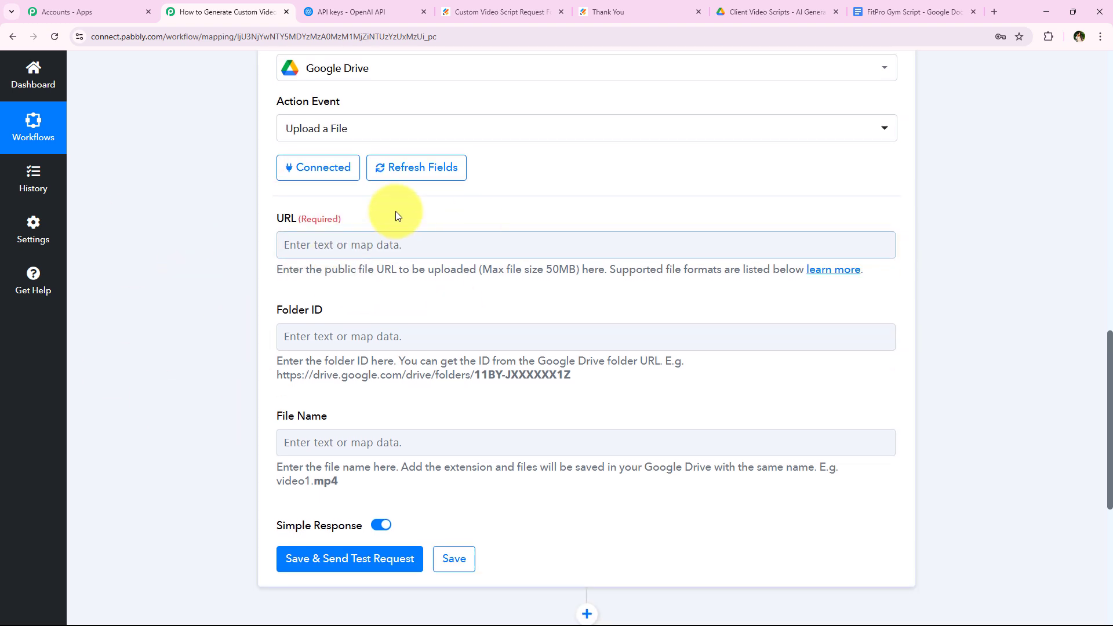
pyautogui.click(510, 251)
pyautogui.click(348, 532)
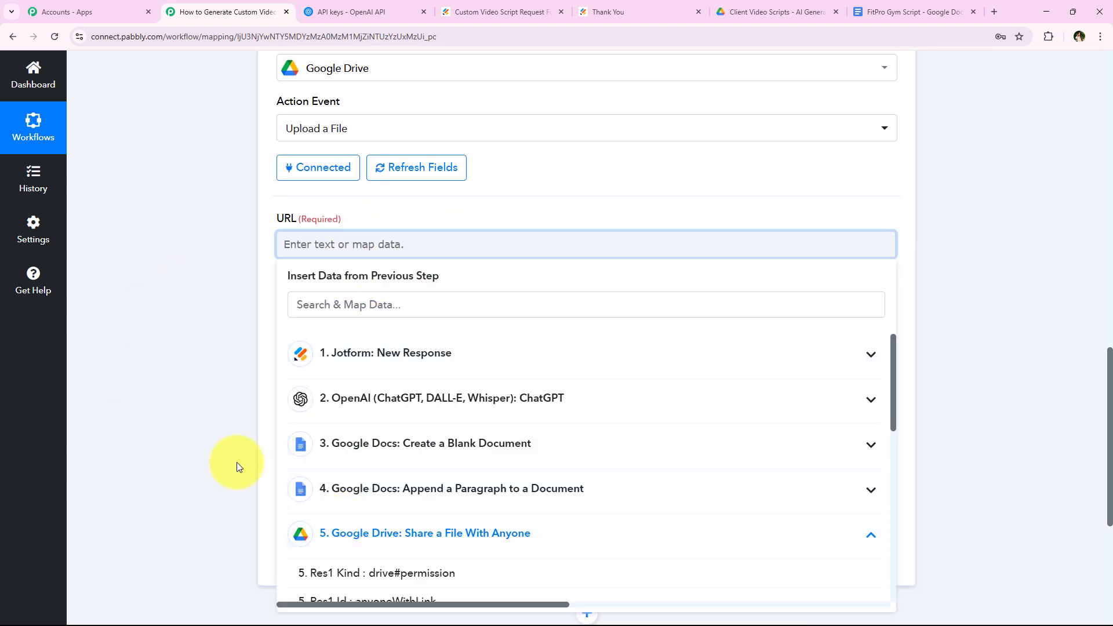
pyautogui.scroll(-2, 391, 493)
pyautogui.scroll(-3, 371, 475)
pyautogui.scroll(3, 309, 441)
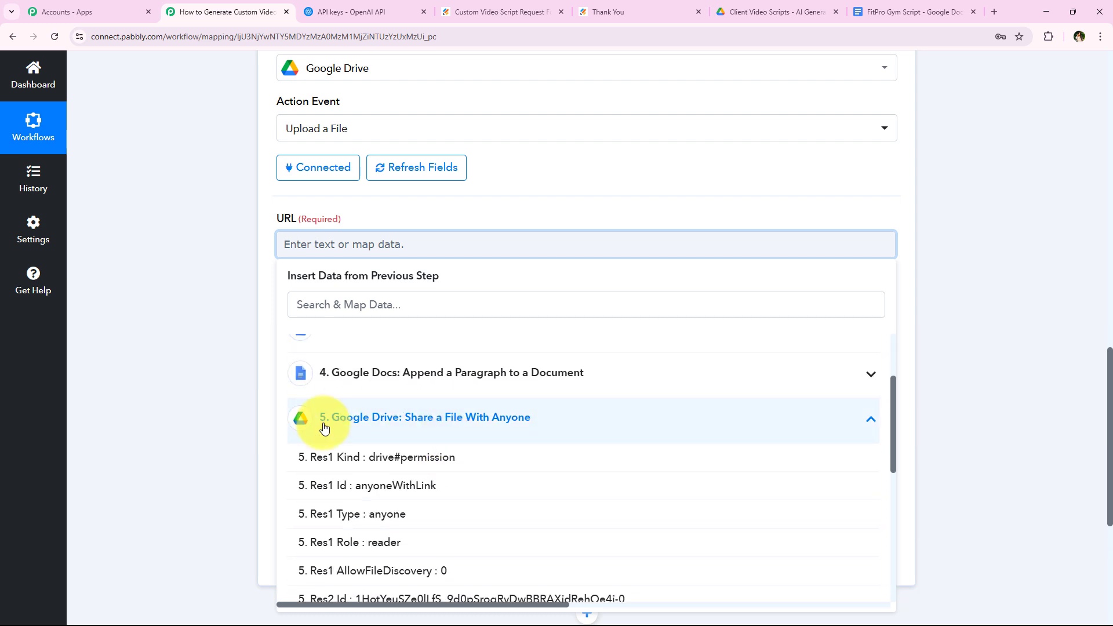
pyautogui.scroll(-4, 460, 458)
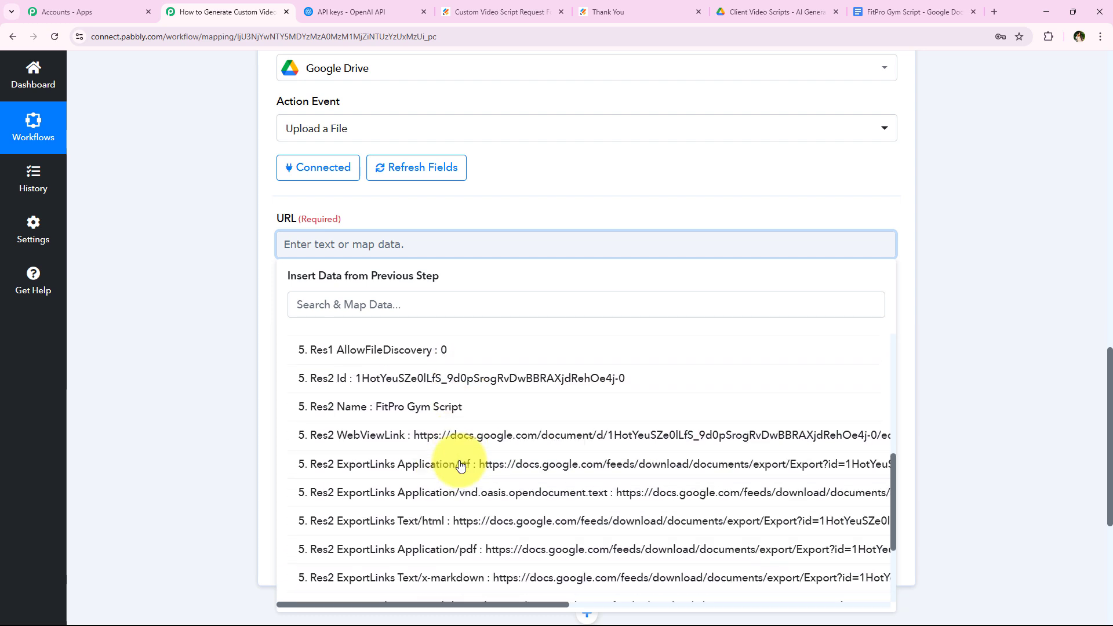
pyautogui.scroll(-1, 457, 487)
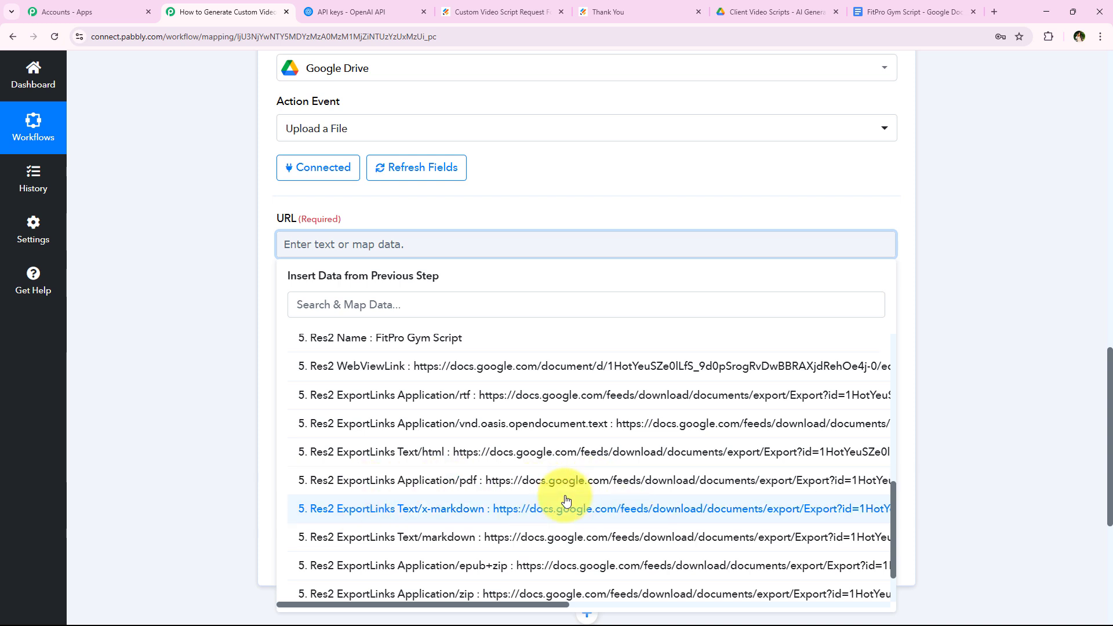
pyautogui.click(385, 300)
pyautogui.write('pdf')
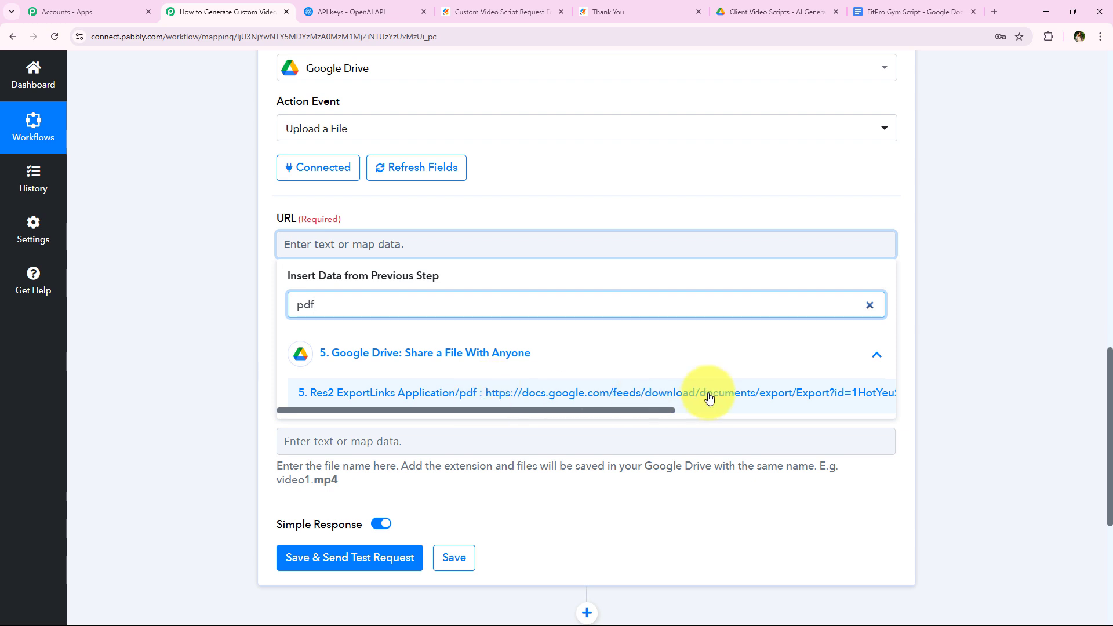
pyautogui.click(792, 392)
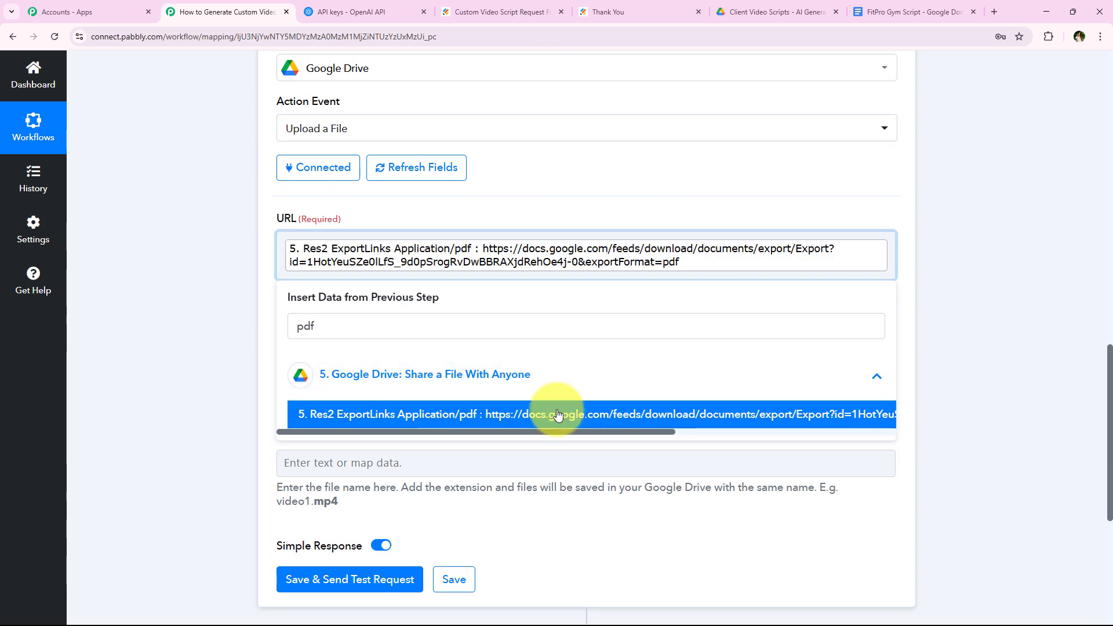
pyautogui.click(210, 231)
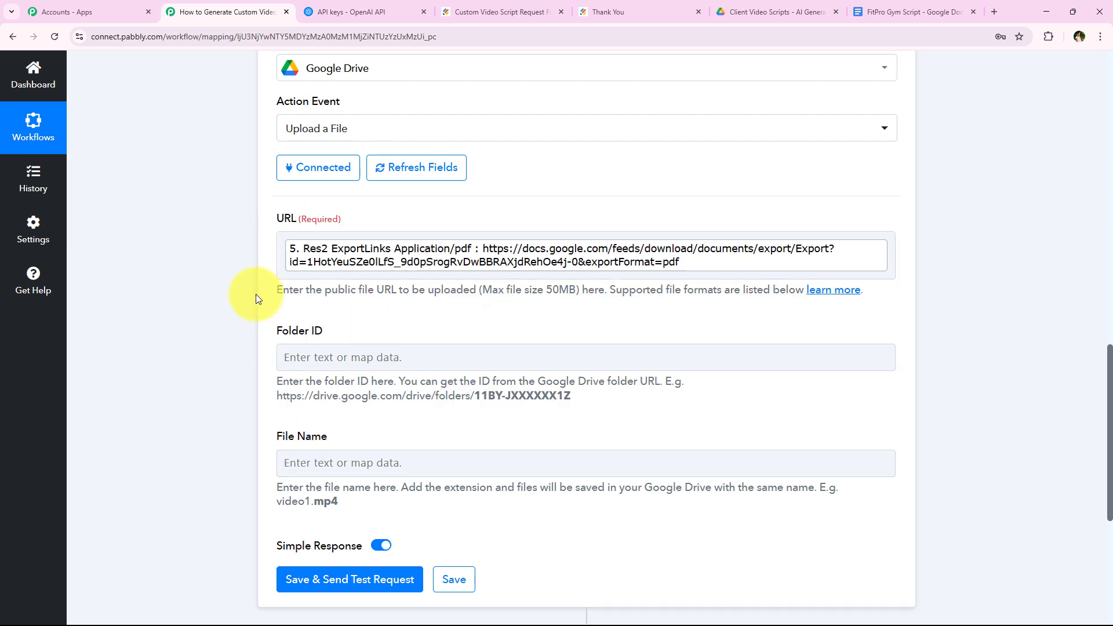
pyautogui.scroll(-1, 256, 294)
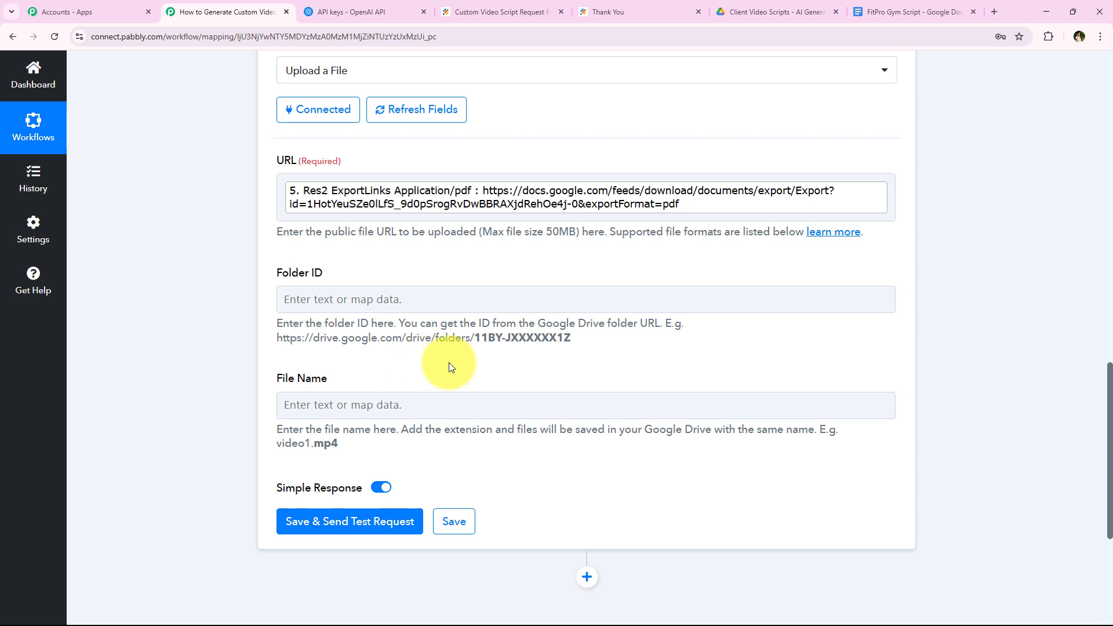
# Copy the Client Video Scripts folder ID from the Google Drive web address.
pyautogui.click(732, 2)
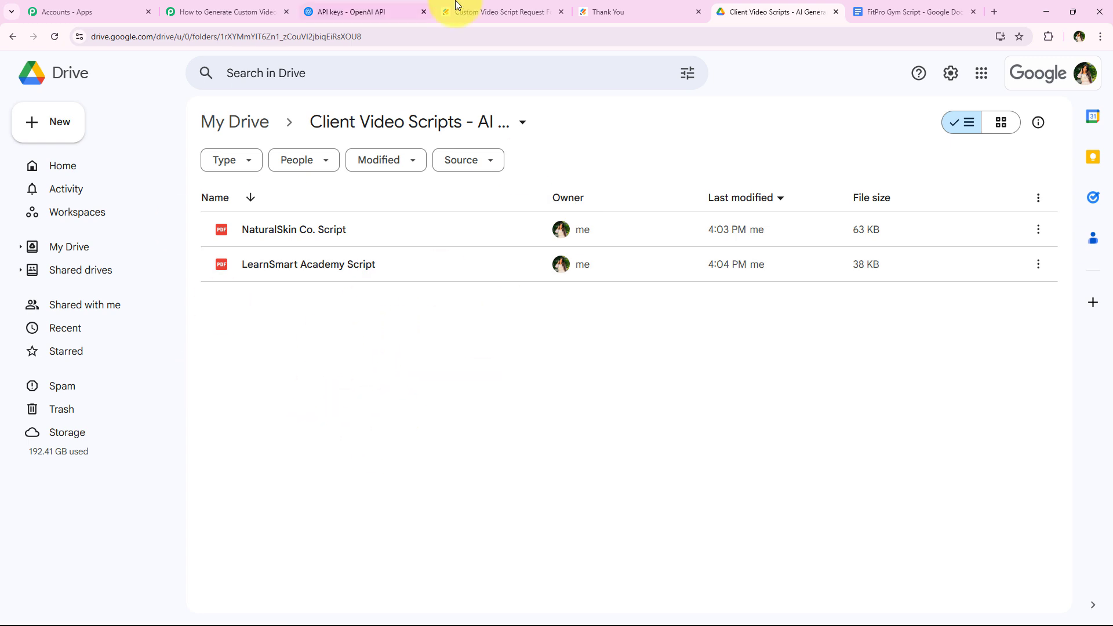
pyautogui.doubleClick(430, 30)
pyautogui.hotkey('ctrl', 'c')
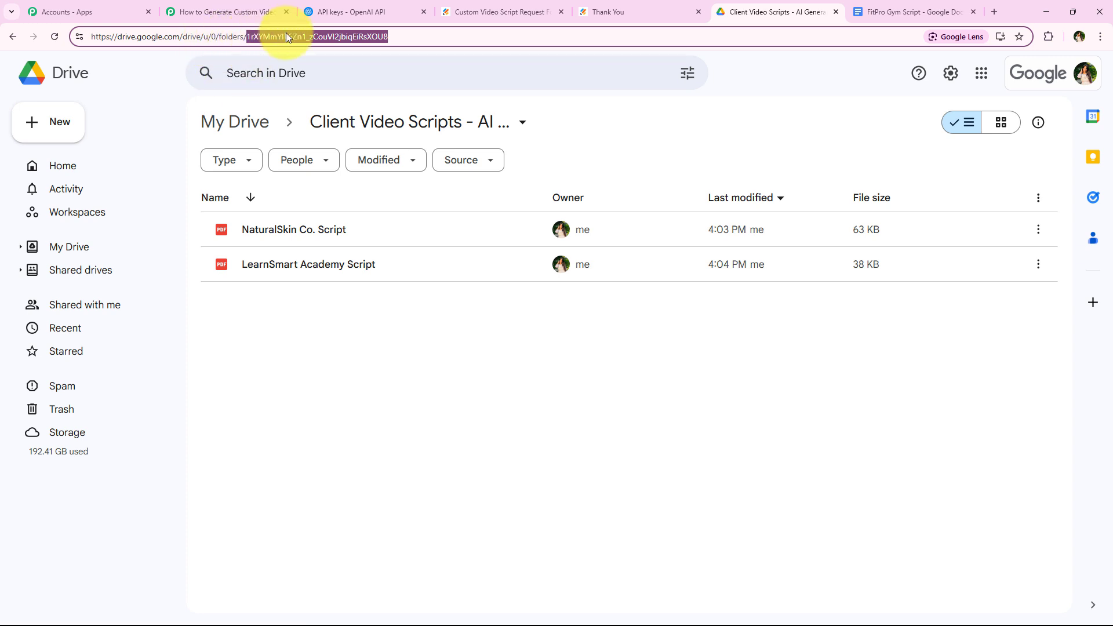
pyautogui.click(194, 14)
# Paste the copied Drive folder ID into the Folder ID field.
pyautogui.click(328, 293)
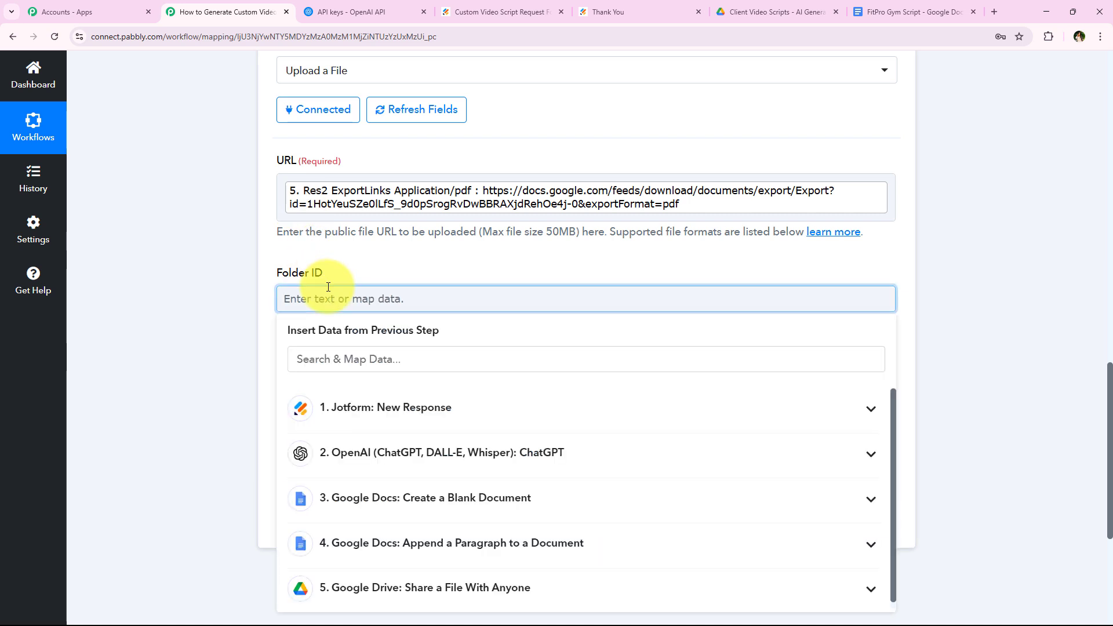
pyautogui.hotkey('ctrl', 'v')
pyautogui.click(126, 299)
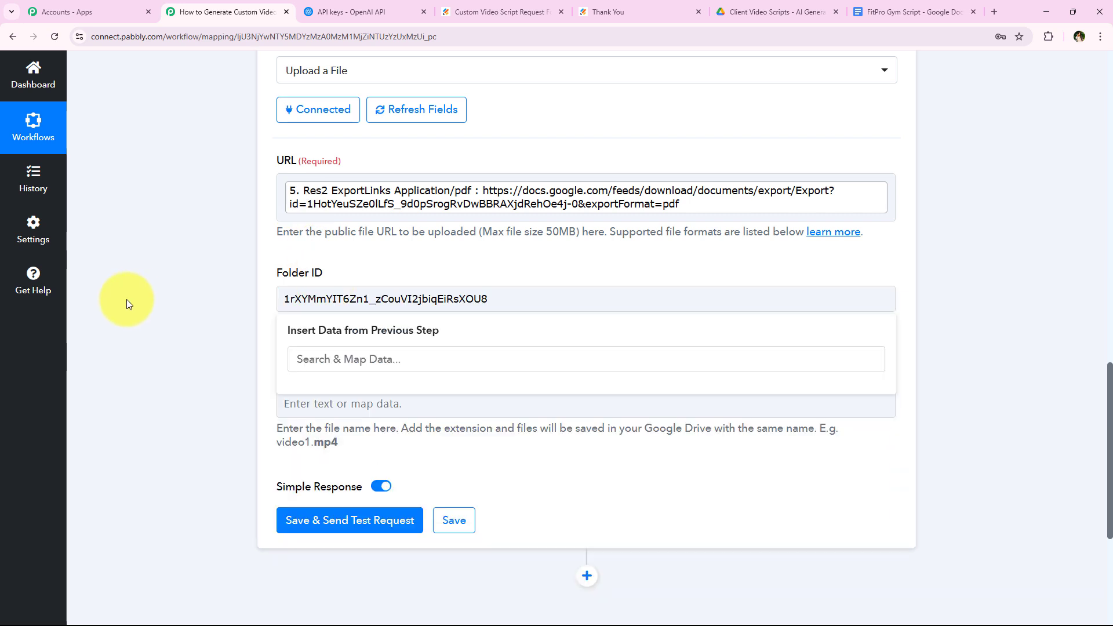
pyautogui.click(666, 294)
pyautogui.click(247, 346)
pyautogui.scroll(-2, 245, 346)
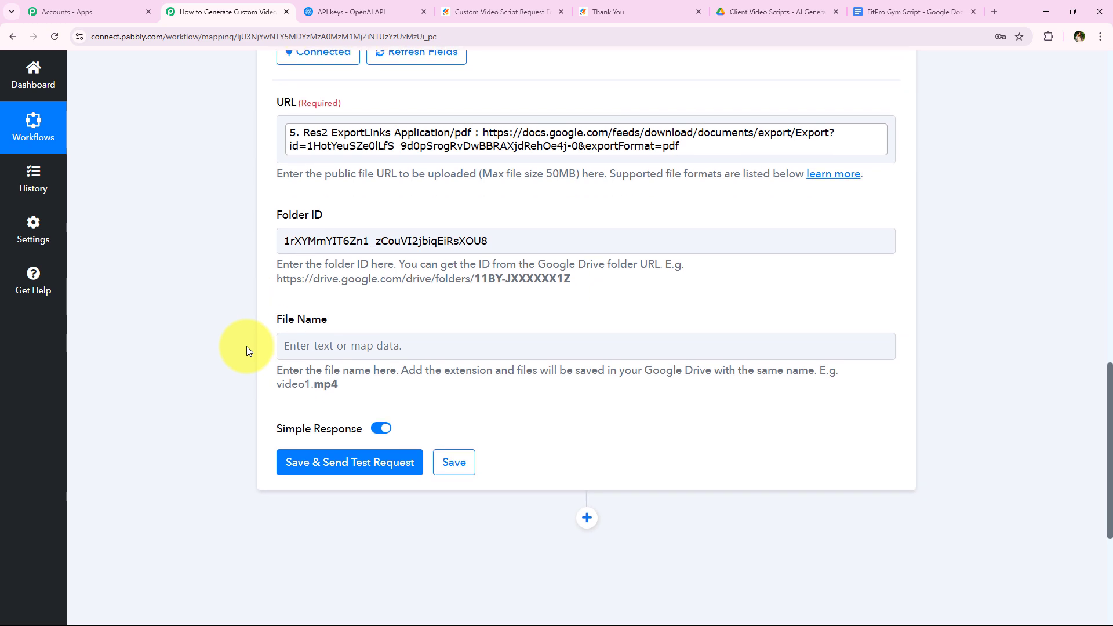
# Set File Name to the RawRequest Q39 CompanybrandName field followed by 'Script'.
pyautogui.click(320, 287)
pyautogui.click(403, 350)
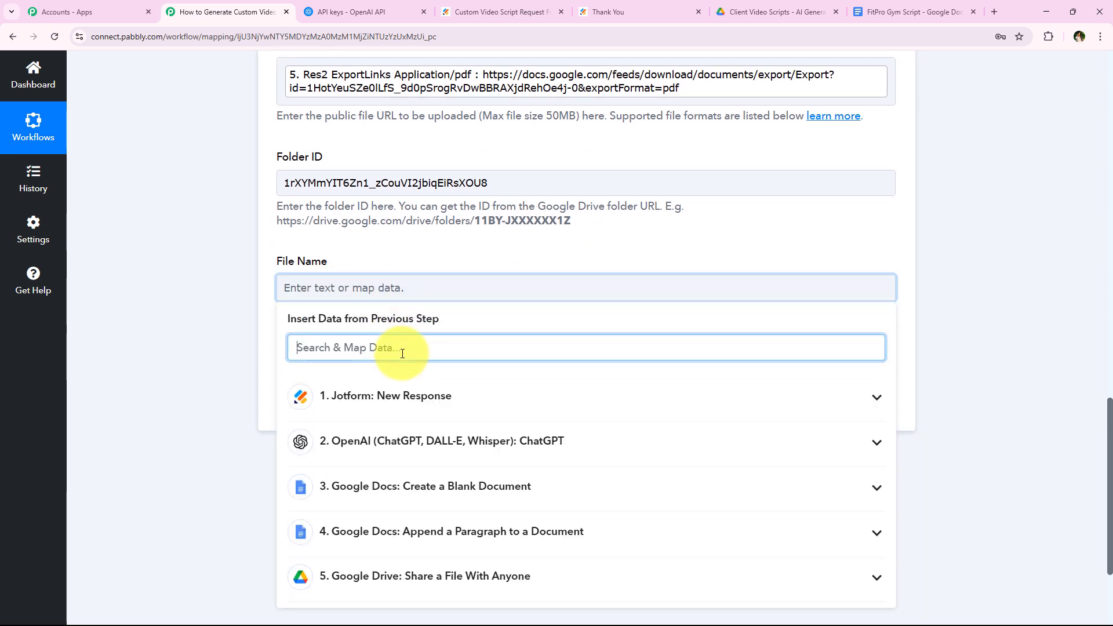
pyautogui.write('com')
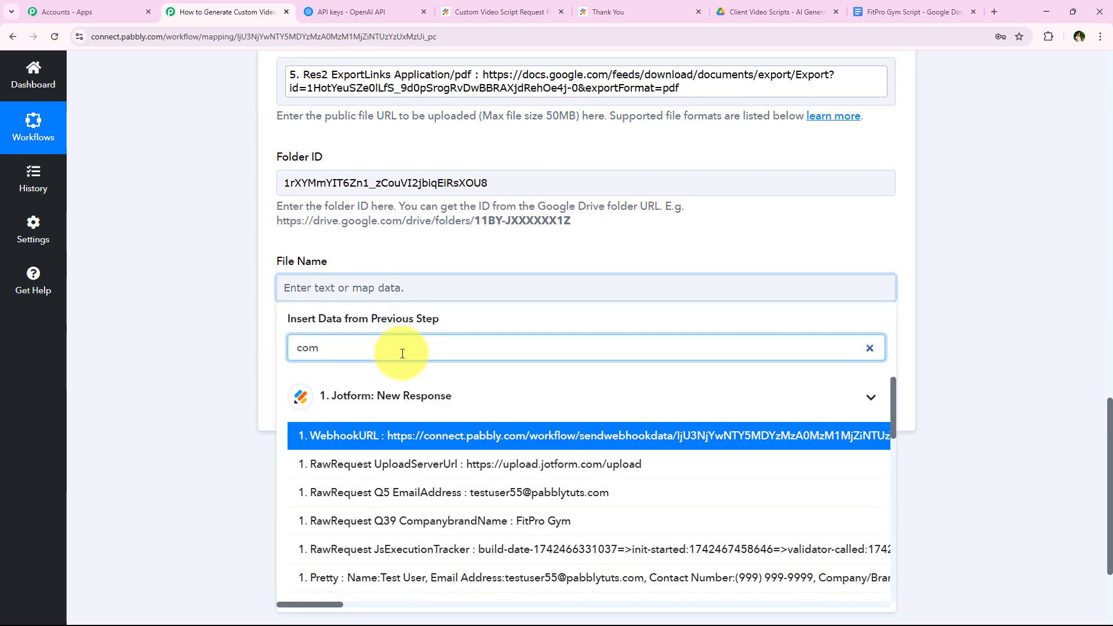
pyautogui.click(500, 523)
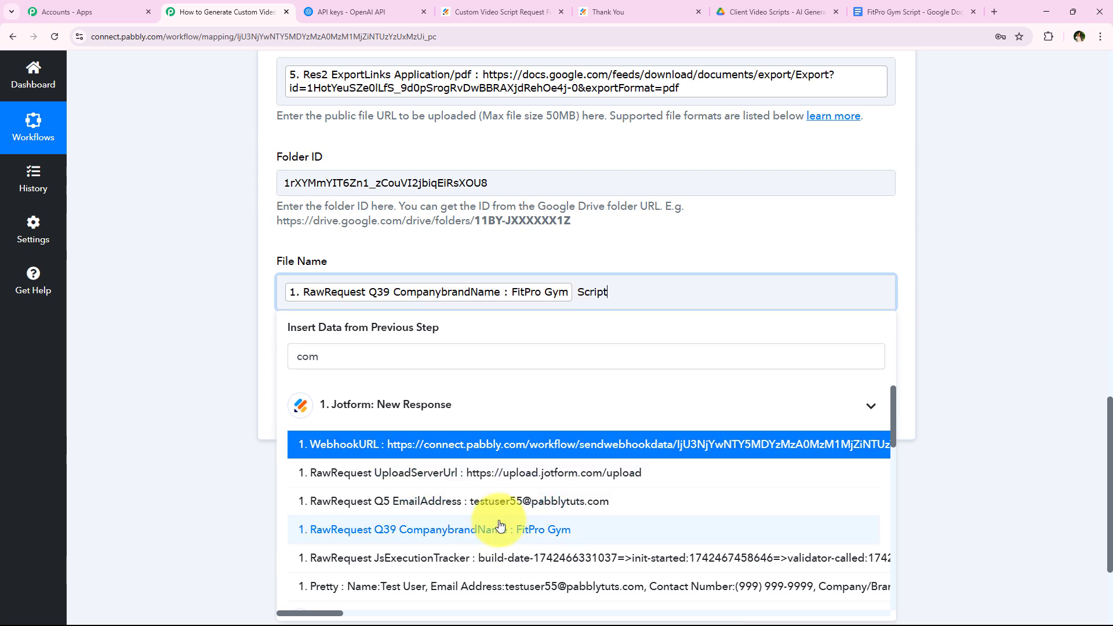
pyautogui.click(235, 199)
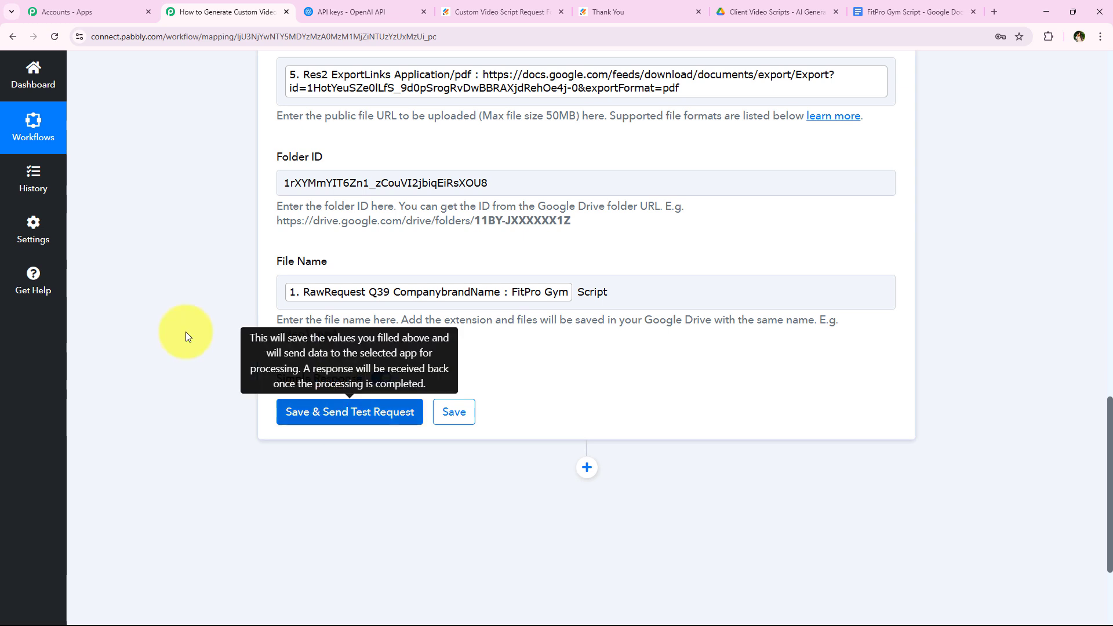
# Confirm the upload test returned FitPro Gym Script and check the Drive folder for it.
pyautogui.scroll(-2, 190, 255)
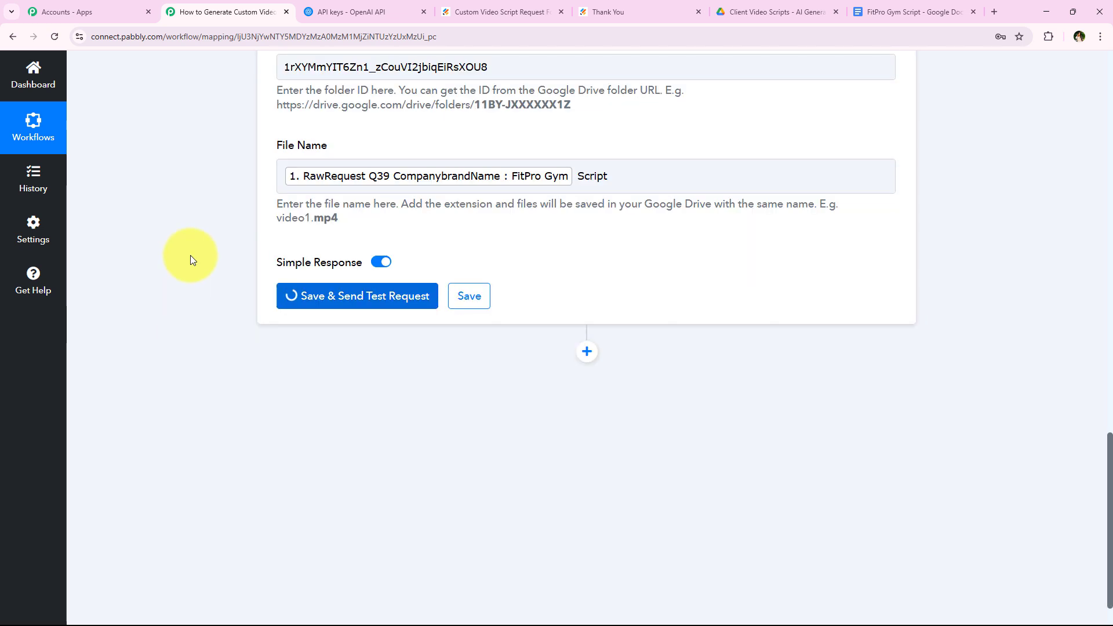
pyautogui.scroll(-1, 182, 251)
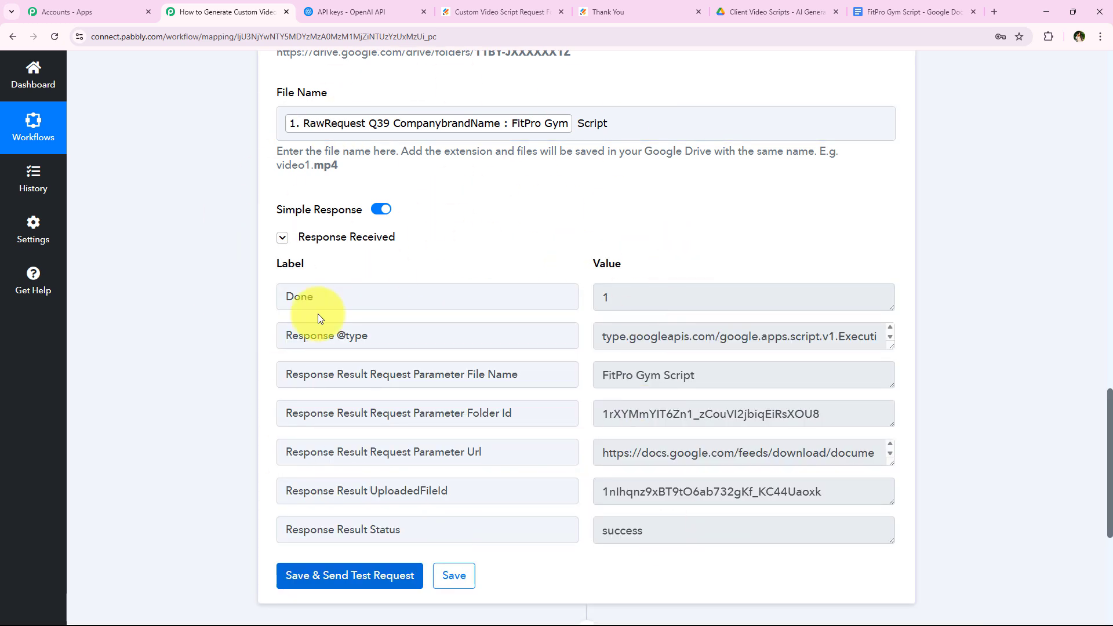
pyautogui.click(779, 11)
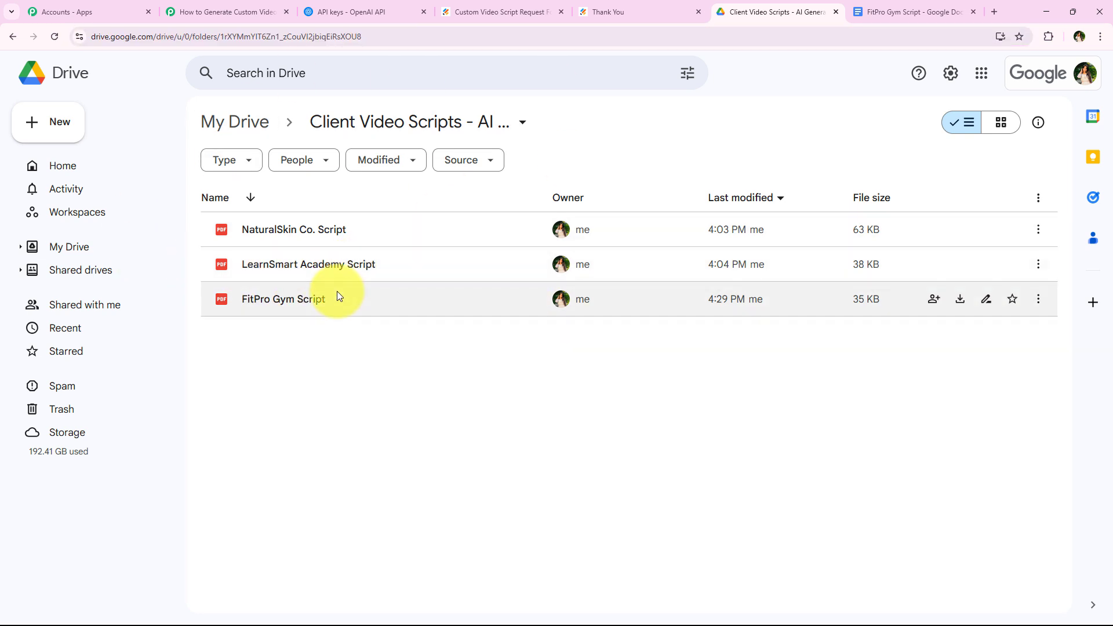
# Preview the uploaded FitPro Gym Script PDF in Google Drive.
pyautogui.doubleClick(360, 299)
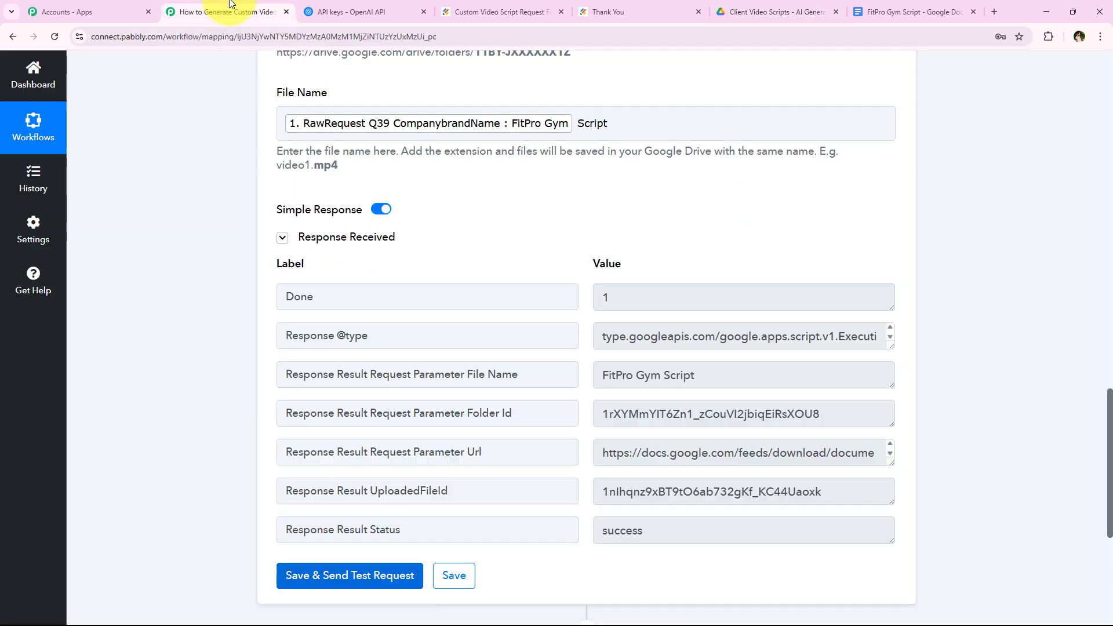
pyautogui.scroll(15, 186, 241)
pyautogui.scroll(-3, 186, 241)
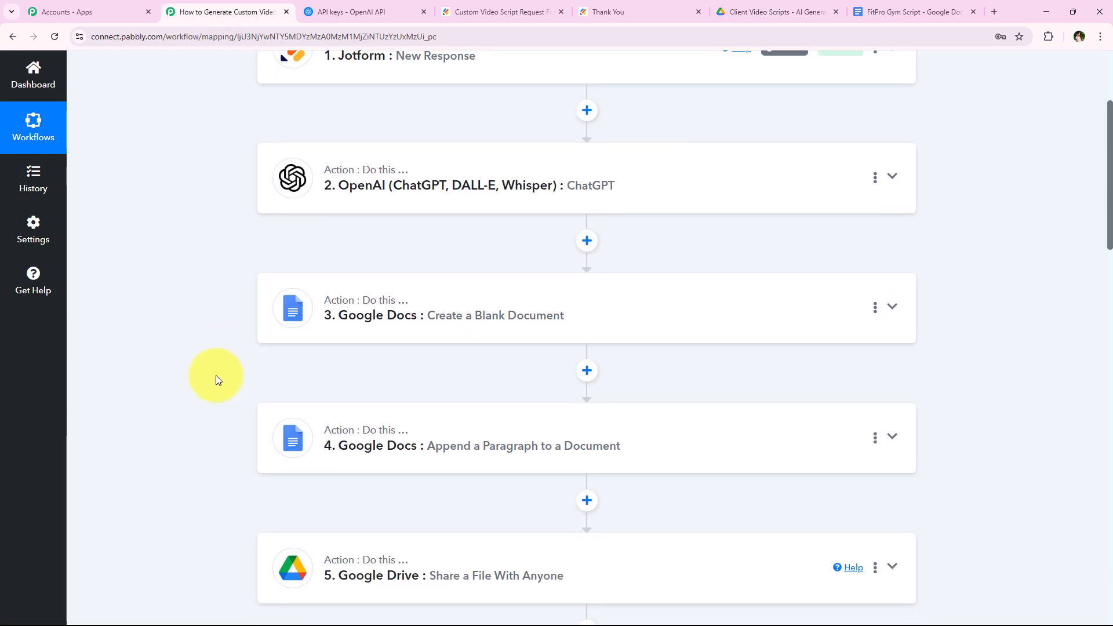
pyautogui.scroll(6, 198, 451)
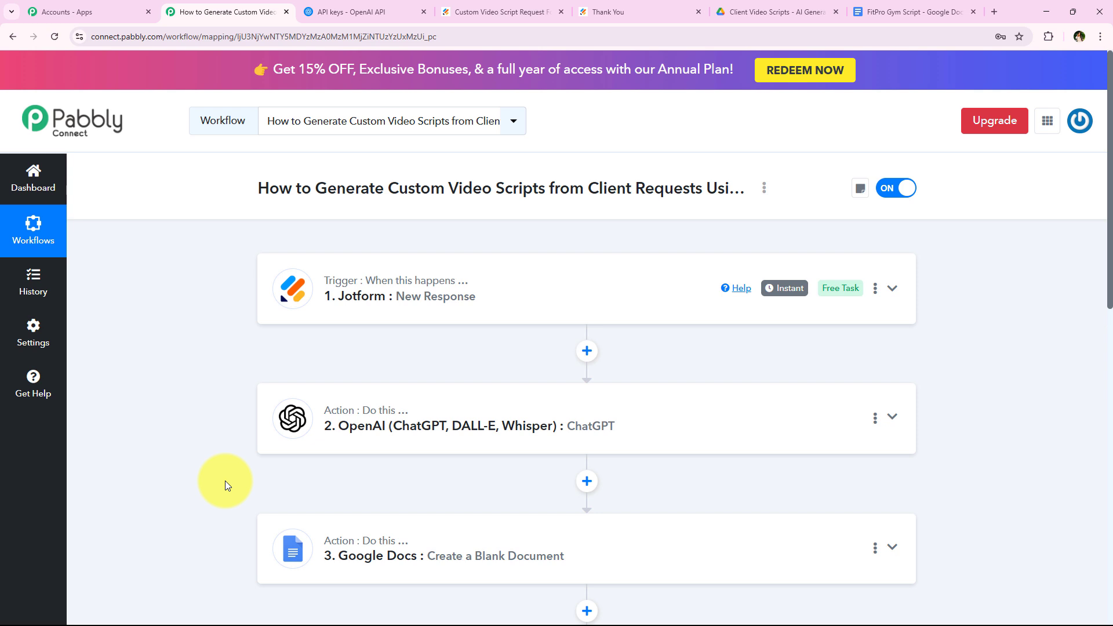
pyautogui.scroll(-3, 348, 290)
pyautogui.scroll(-3, 261, 366)
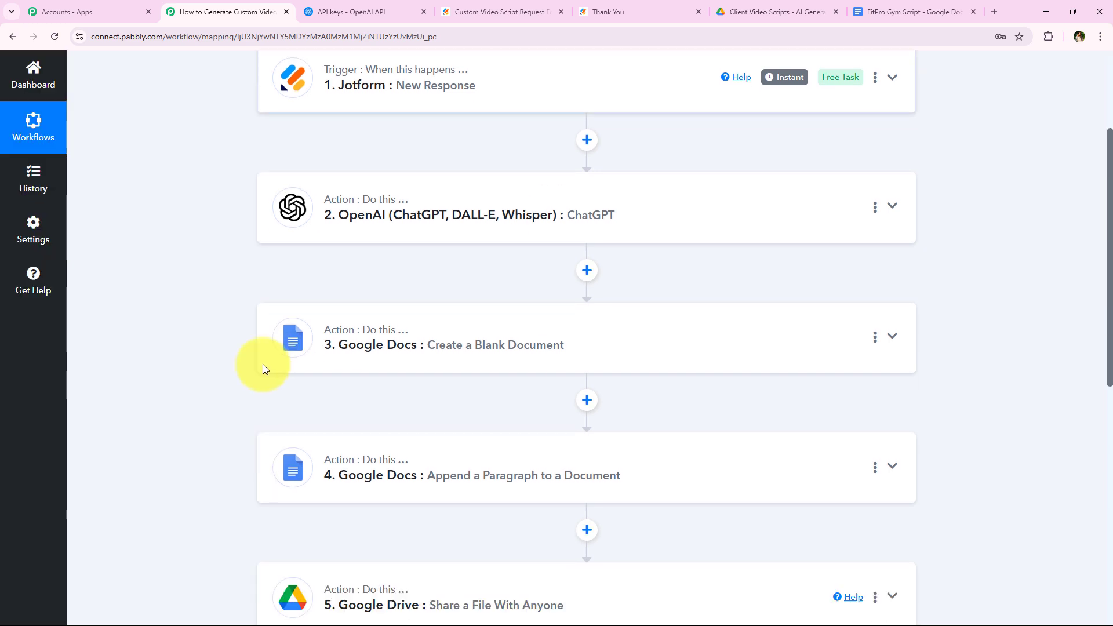
pyautogui.scroll(-2, 441, 313)
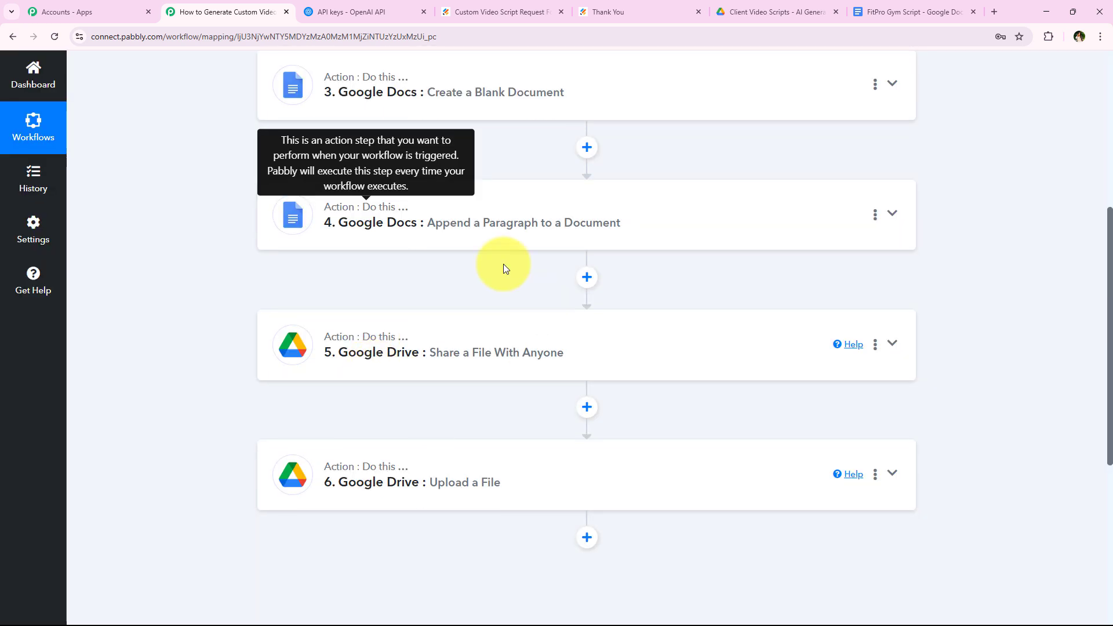
pyautogui.scroll(-1, 302, 440)
pyautogui.scroll(6, 207, 417)
pyautogui.scroll(3, 207, 416)
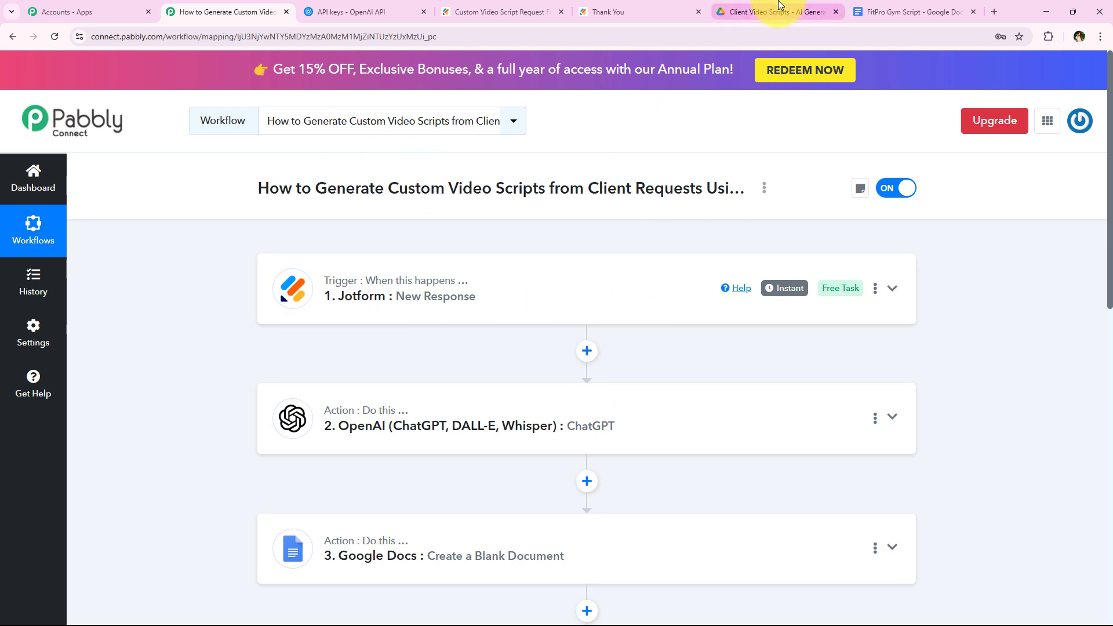
pyautogui.click(803, 8)
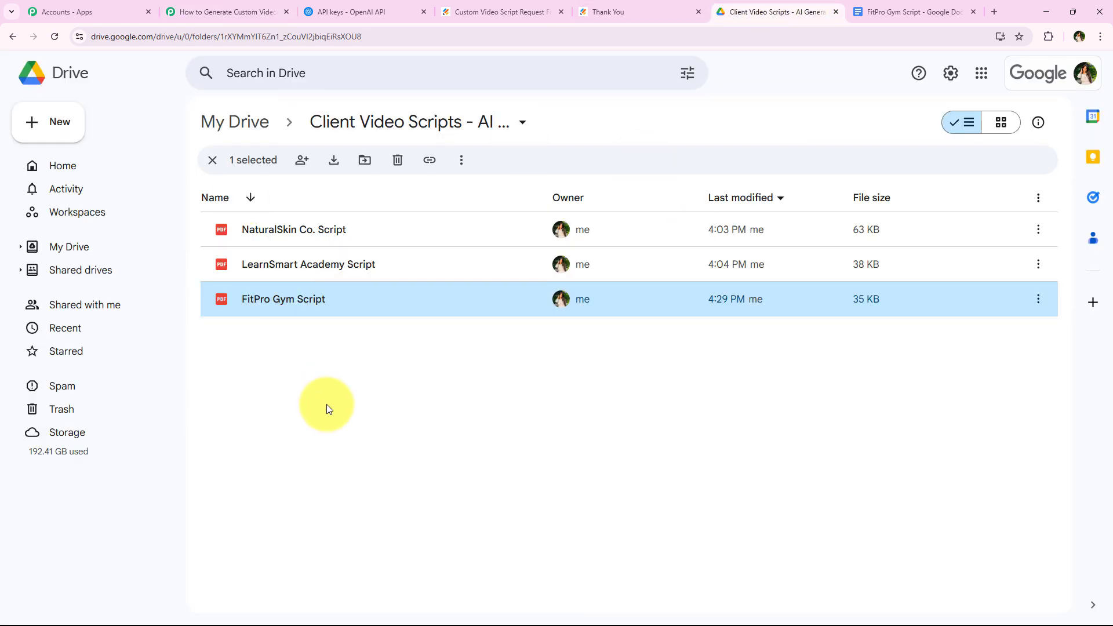
pyautogui.click(366, 342)
pyautogui.click(574, 300)
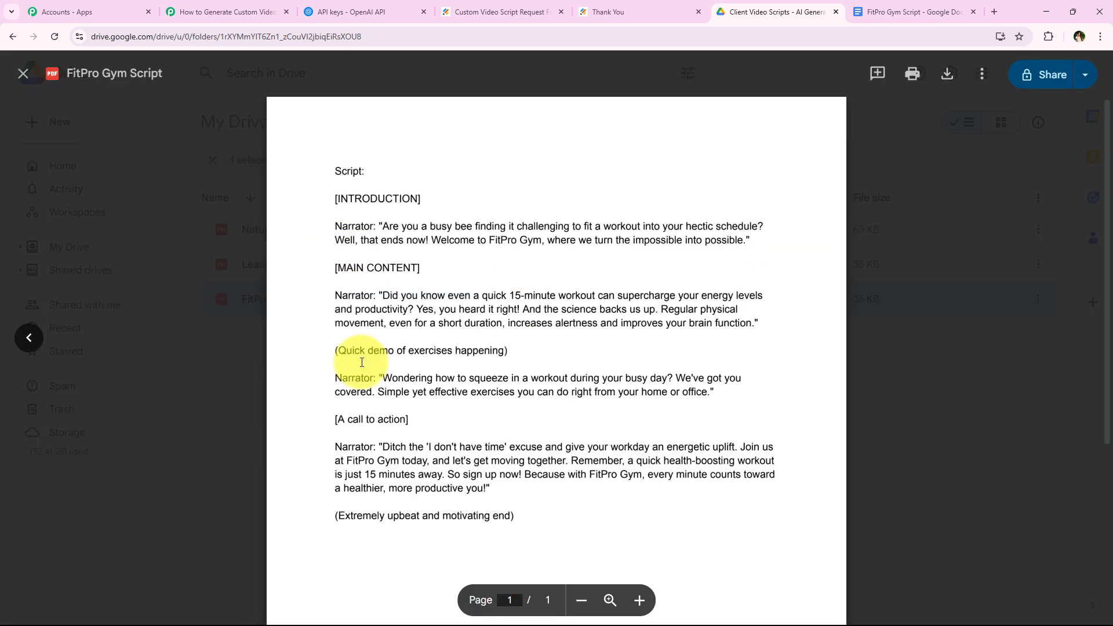
pyautogui.click(246, 337)
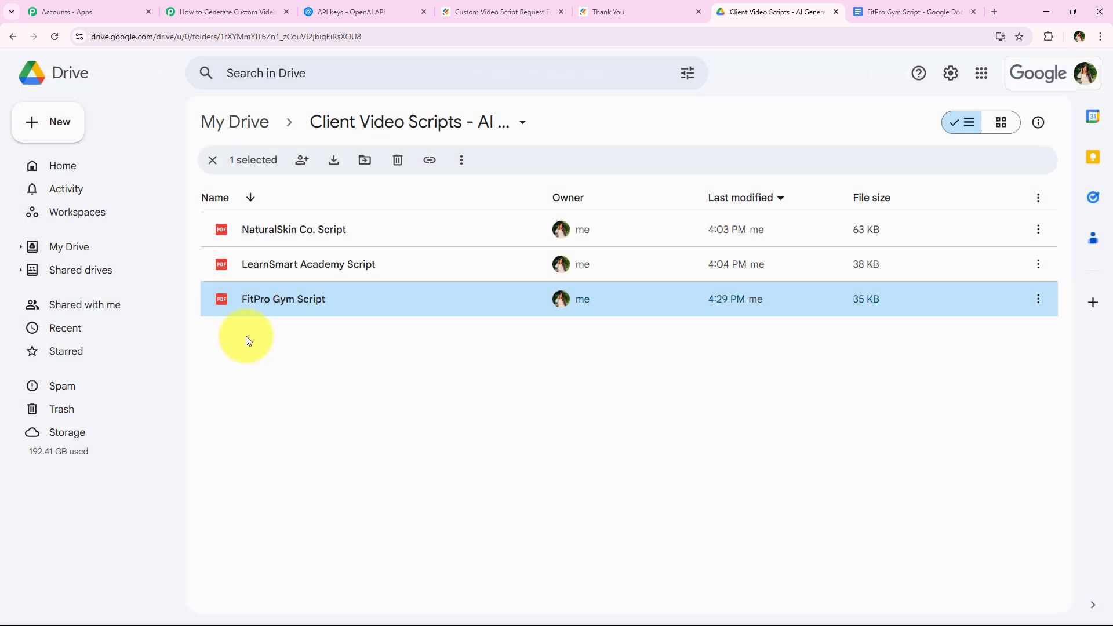
pyautogui.click(180, 12)
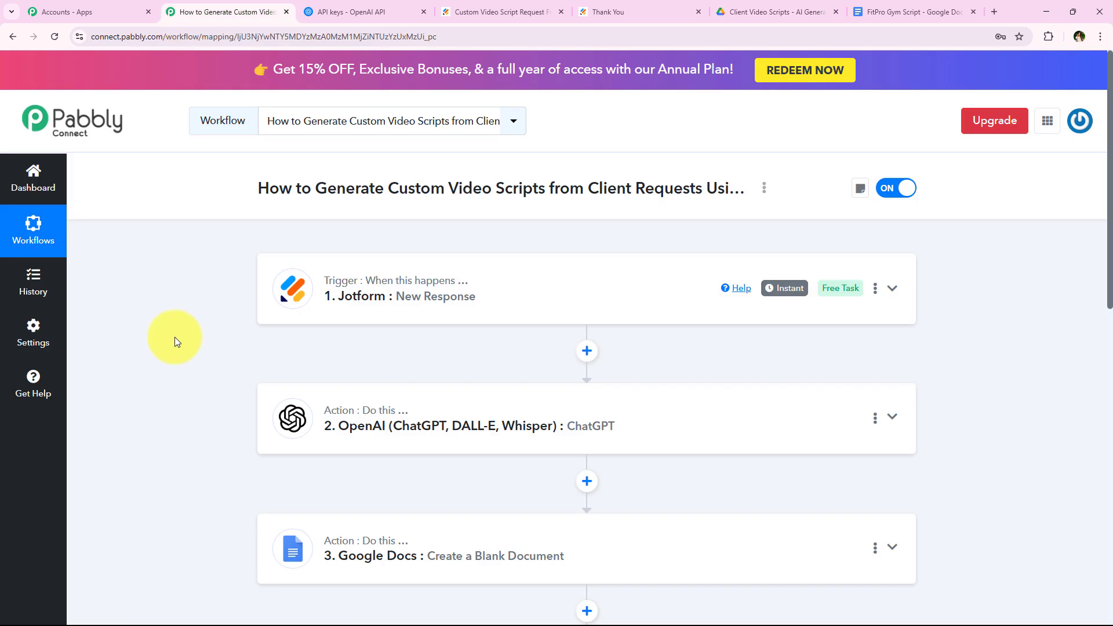